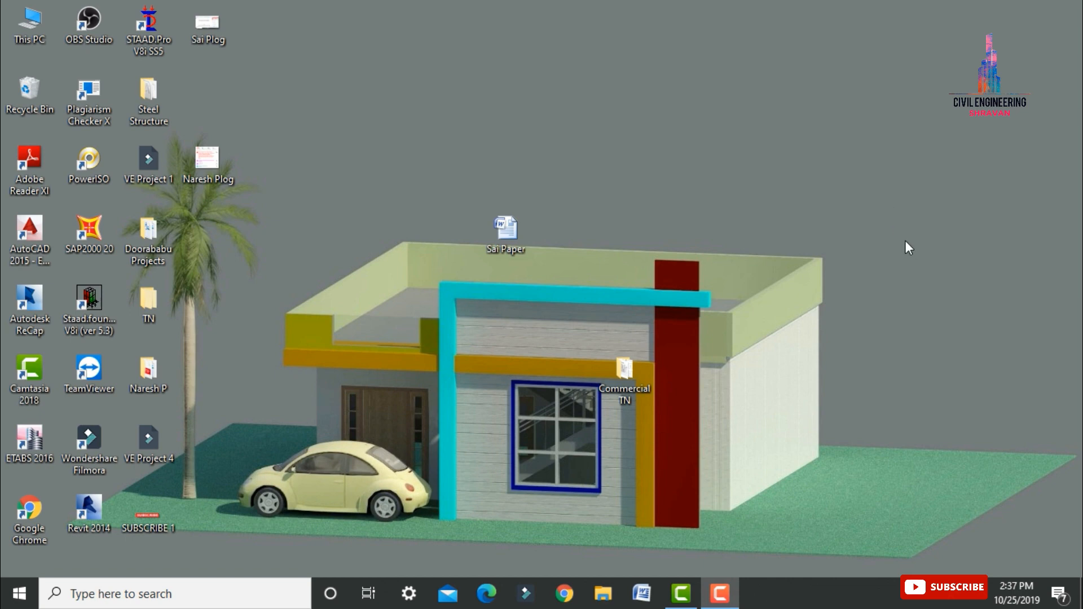
# Step: Launch STAAD.Pro and create a new Space project named Double, using meter and kilonewton units
pyautogui.doubleClick(172, 37)
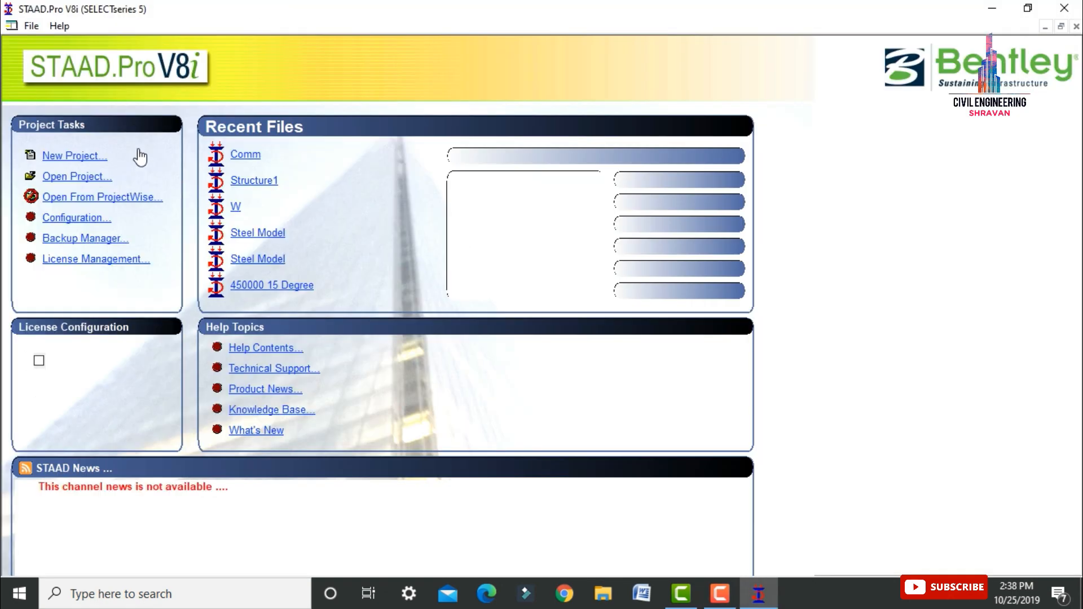
pyautogui.click(405, 172)
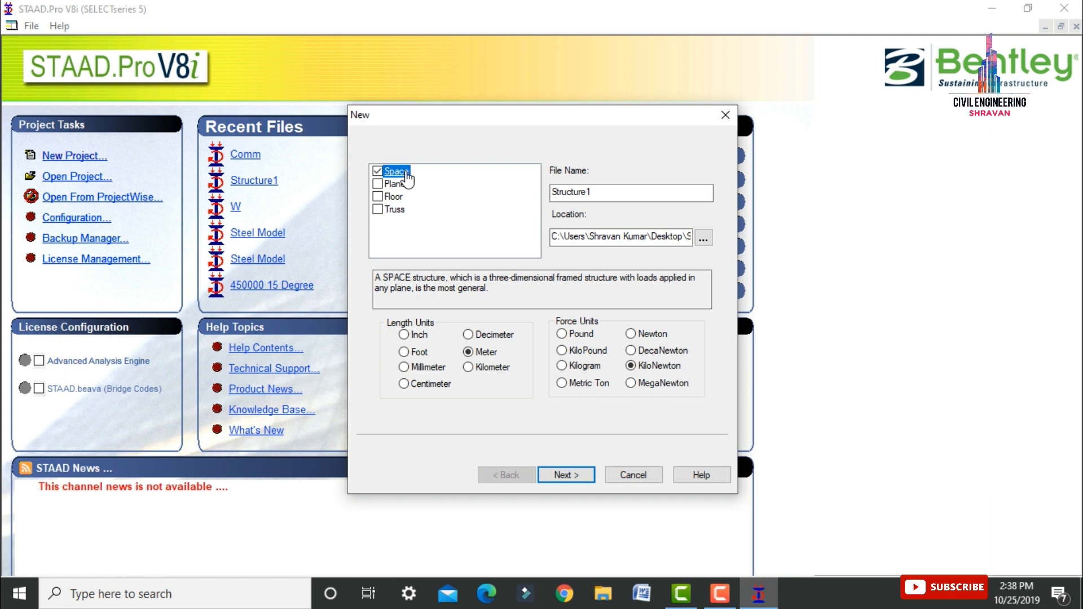
pyautogui.click(592, 196)
pyautogui.moveTo(592, 199); pyautogui.dragTo(532, 203)
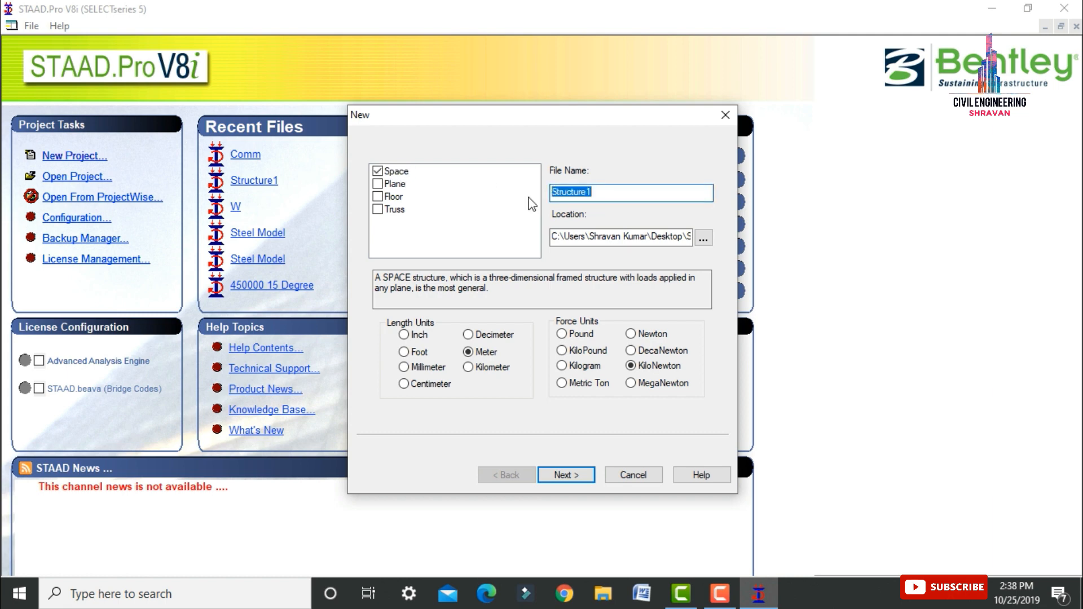
pyautogui.write('Double')
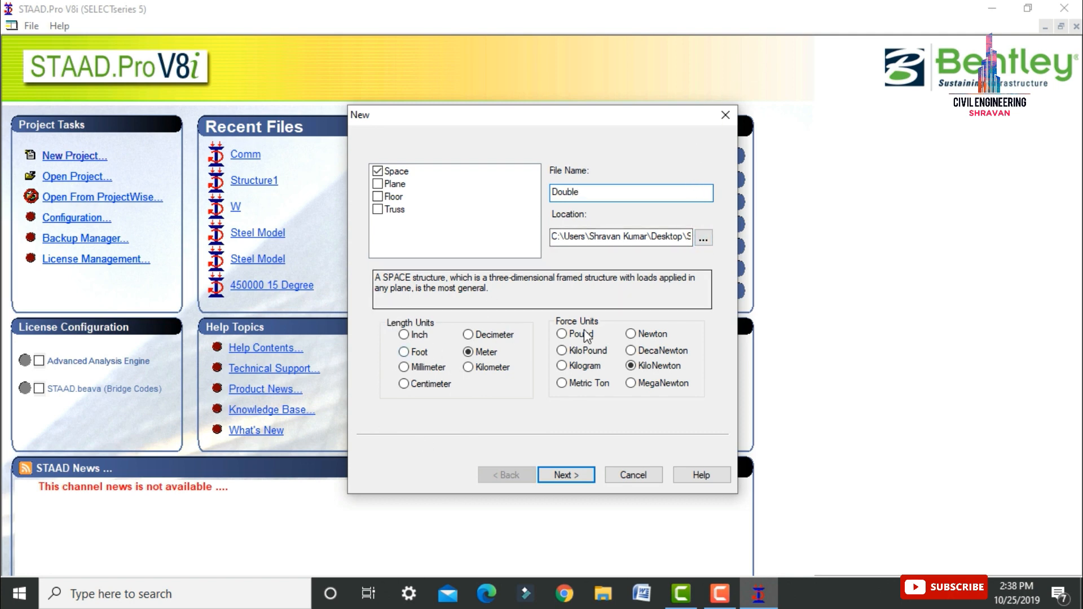
pyautogui.click(557, 481)
pyautogui.click(554, 476)
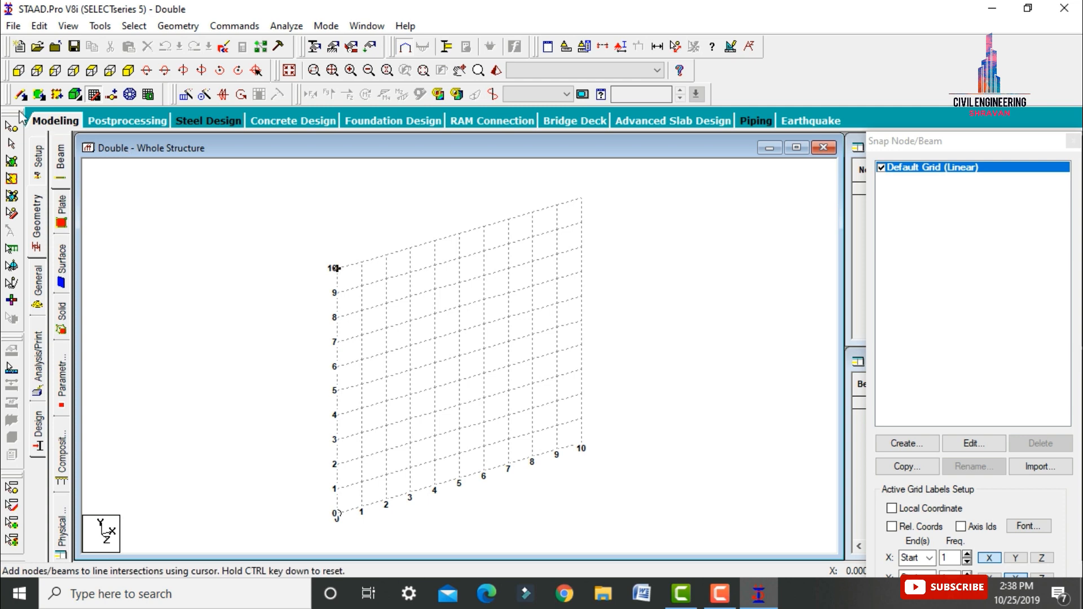
# Step: Open the Structure Wizard and show its Frame Models prototypes
pyautogui.click(18, 70)
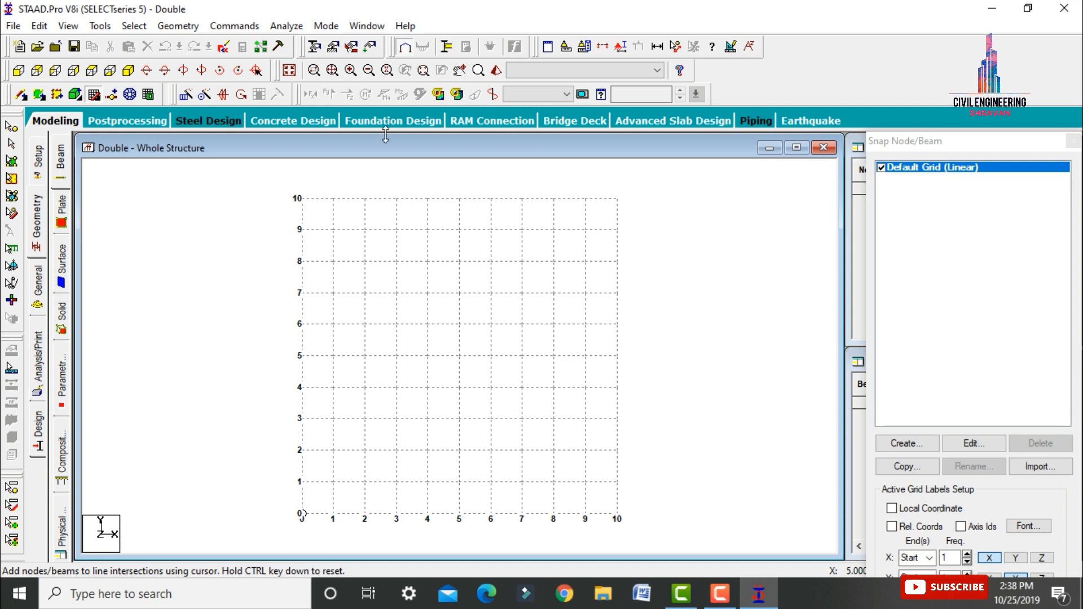
pyautogui.click(178, 25)
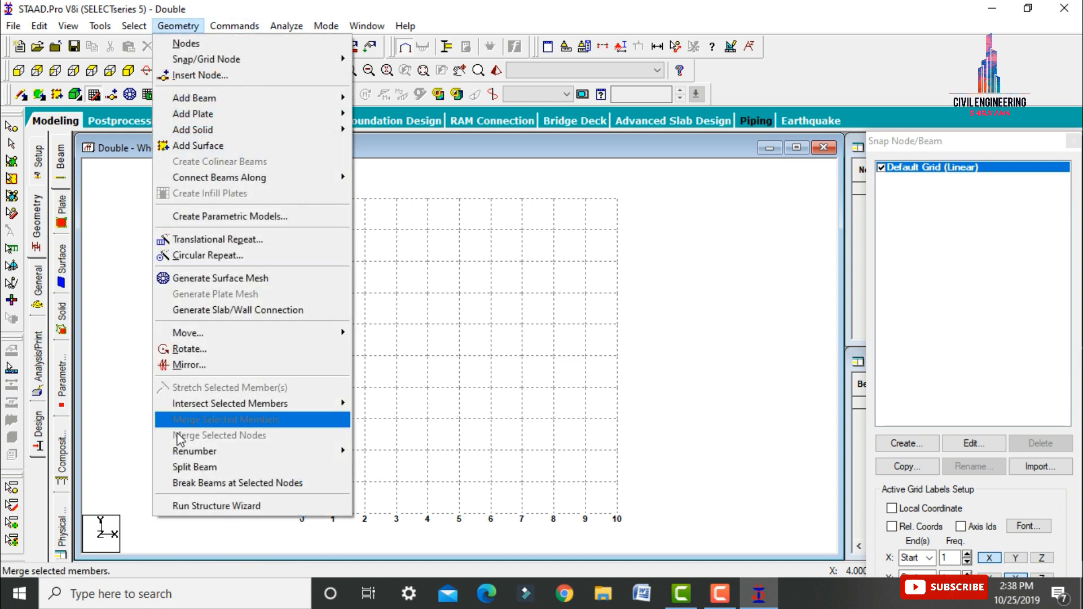
pyautogui.click(216, 505)
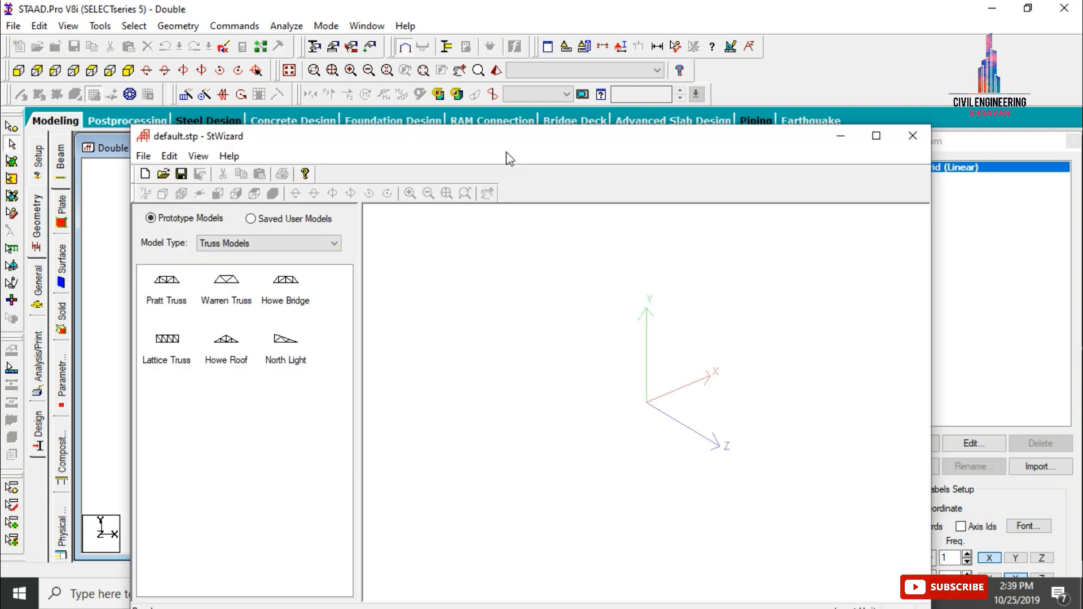
pyautogui.moveTo(471, 144); pyautogui.dragTo(444, 91)
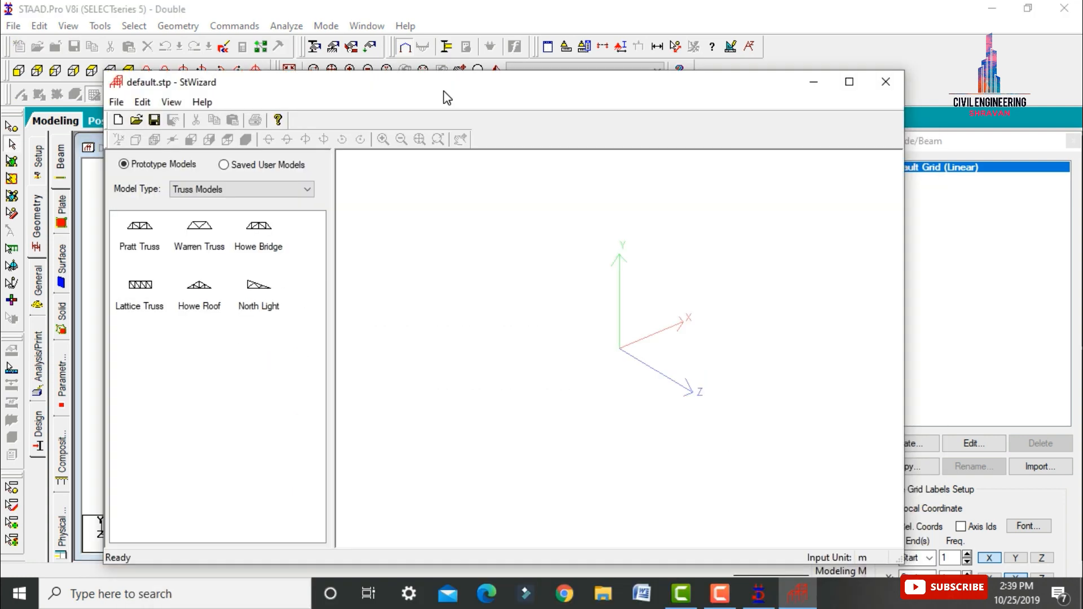
pyautogui.click(222, 189)
pyautogui.click(204, 214)
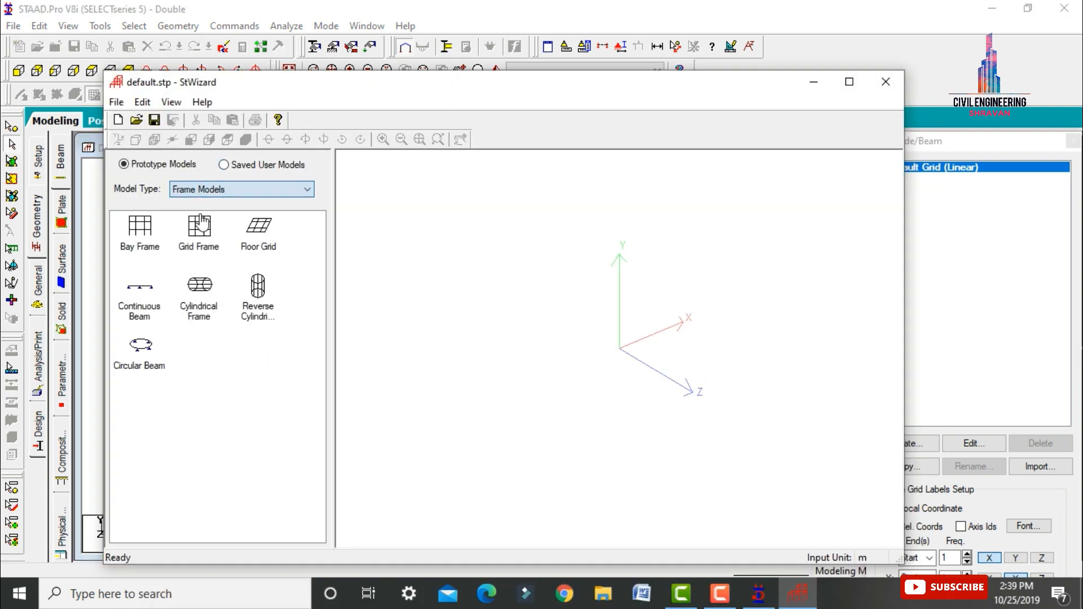
# Step: Define a Bay Frame of length 14 m, height 21 m and width 8 m, with 6, 7 and 2 bays respectively
pyautogui.doubleClick(148, 236)
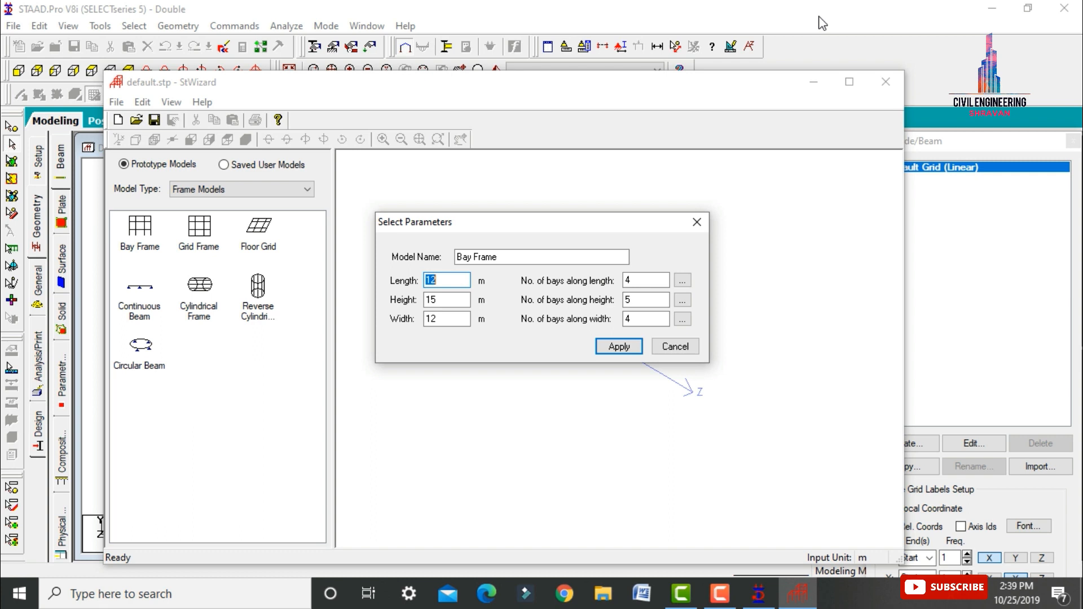
pyautogui.press('Tab')
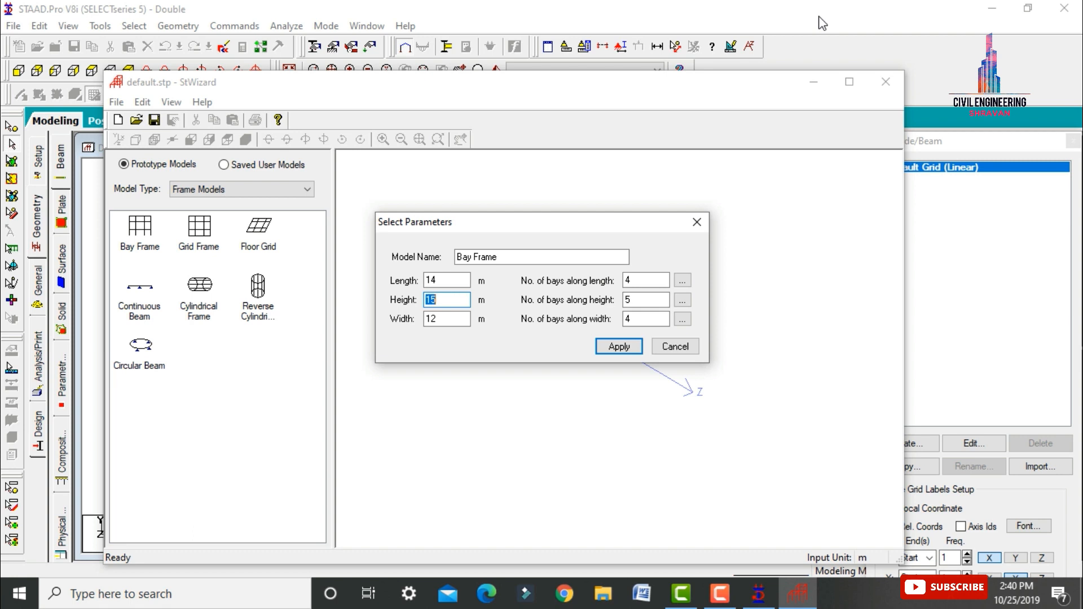
pyautogui.press('Tab')
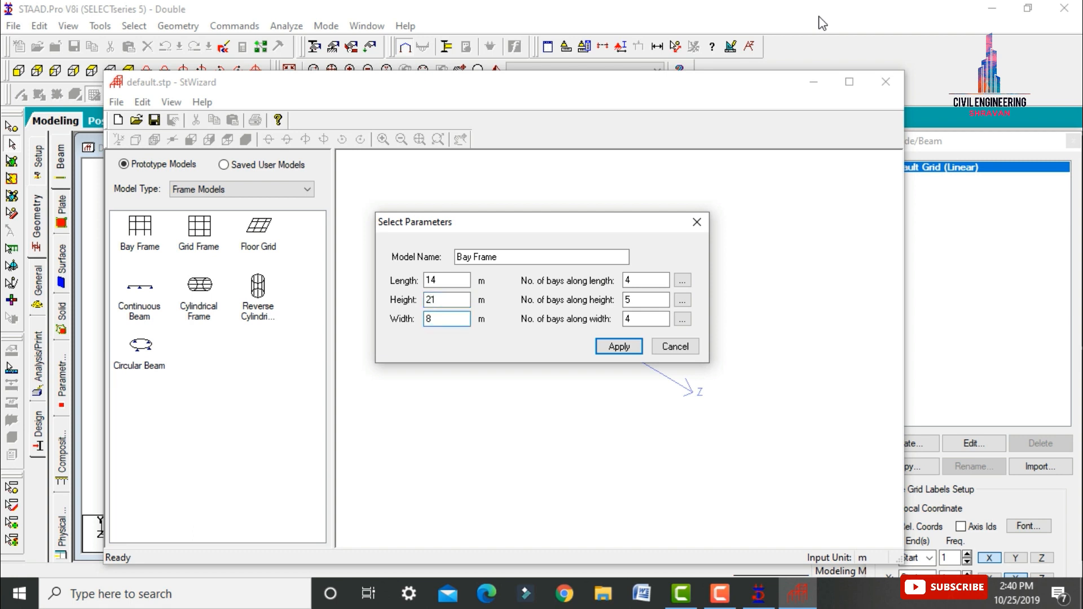
pyautogui.doubleClick(658, 280)
pyautogui.press('Tab')
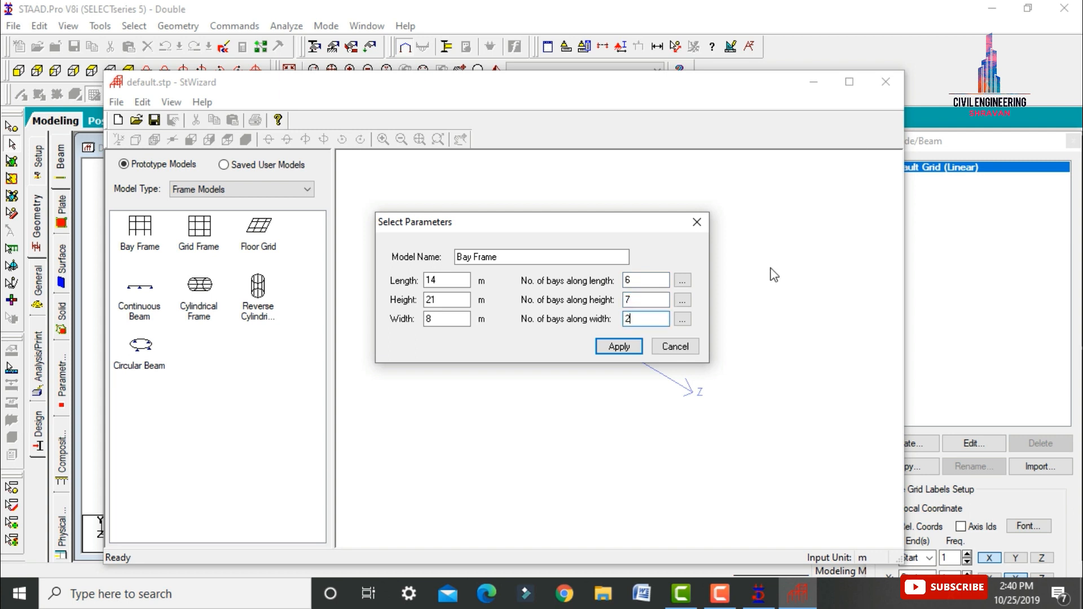
# Step: Set the six bay lengths along the frame's length to 3, 2, 2, 2, 2 and 3 m
pyautogui.click(683, 280)
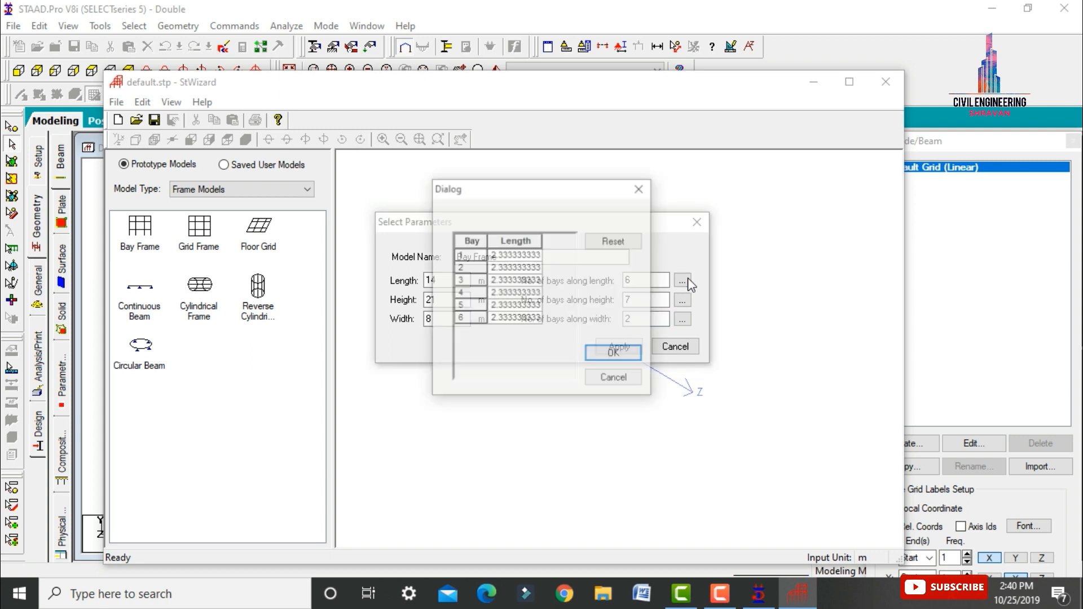
pyautogui.click(492, 267)
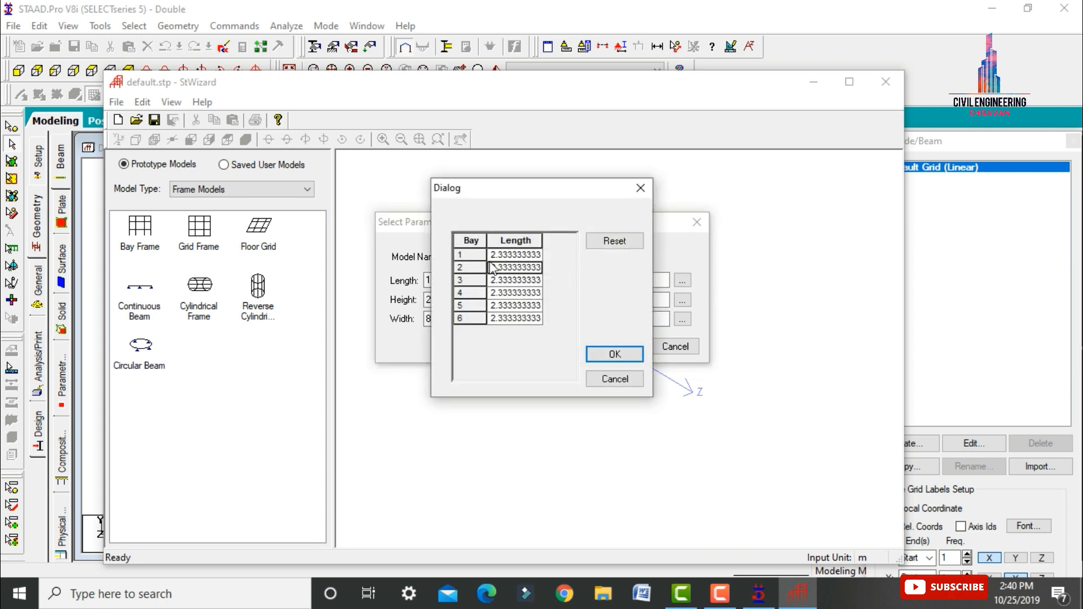
pyautogui.click(490, 255)
pyautogui.click(497, 242)
pyautogui.press('BackSpace')
pyautogui.press('Return')
pyautogui.press('BackSpace')
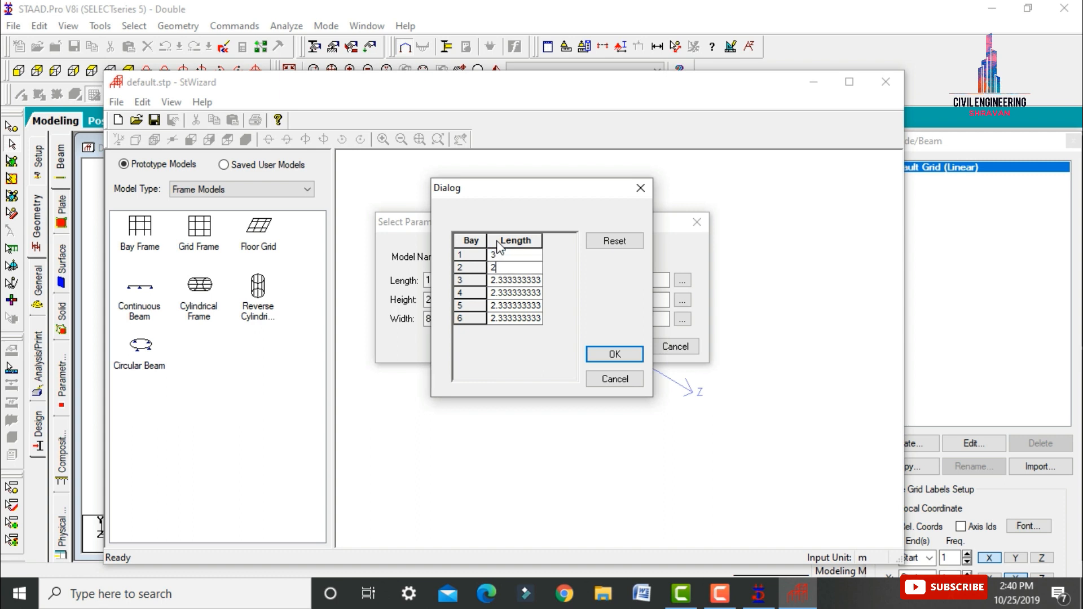
pyautogui.write('2')
pyautogui.press('Return')
pyautogui.press('BackSpace')
pyautogui.write('2')
pyautogui.press('Return')
pyautogui.press('BackSpace')
pyautogui.write('2')
pyautogui.press('Return')
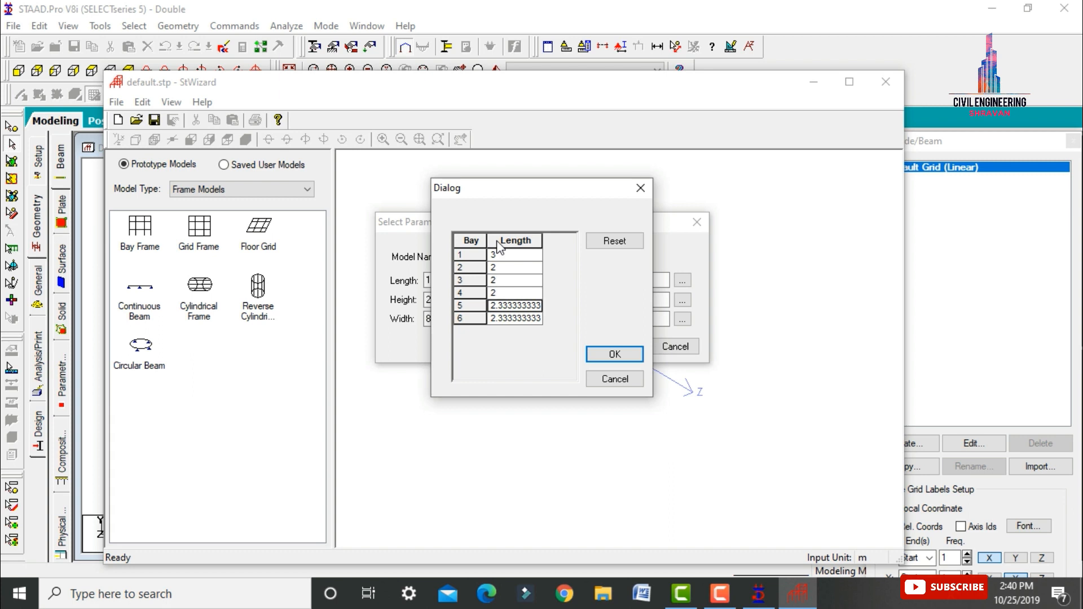
pyautogui.press('BackSpace')
pyautogui.write('2')
pyautogui.press('Return')
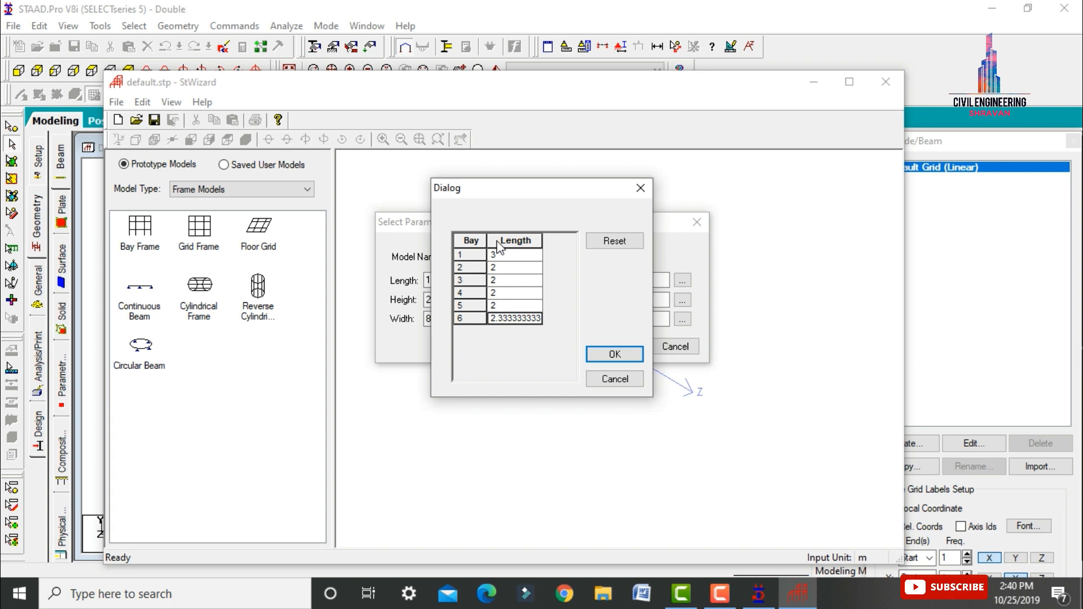
pyautogui.press('BackSpace')
pyautogui.write('3')
pyautogui.click(594, 355)
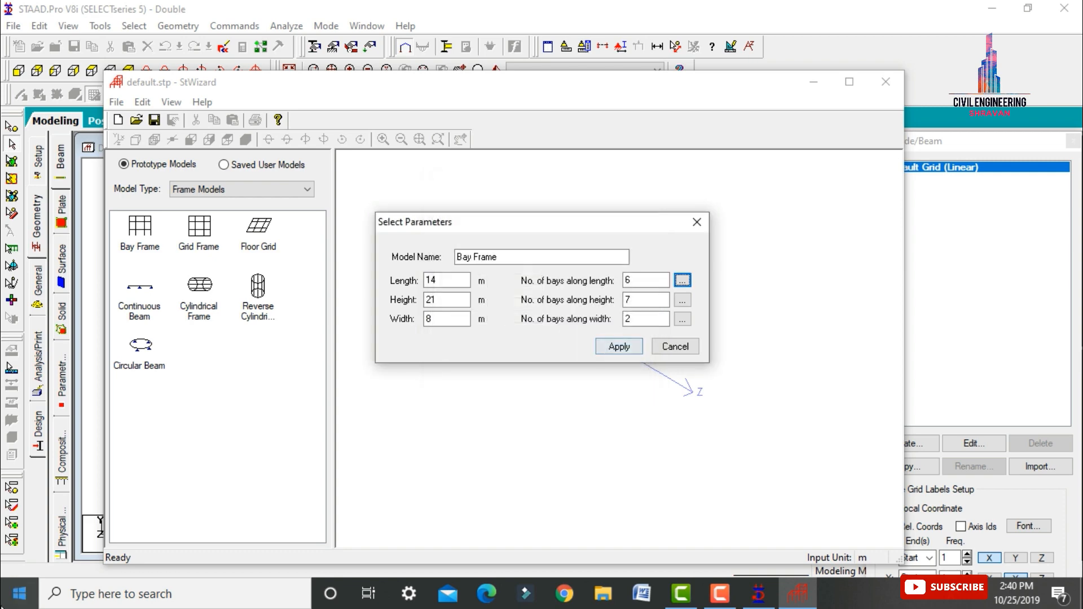
# Step: Generate the bay frame and transfer the prototype into the STAAD.Pro model
pyautogui.click(619, 346)
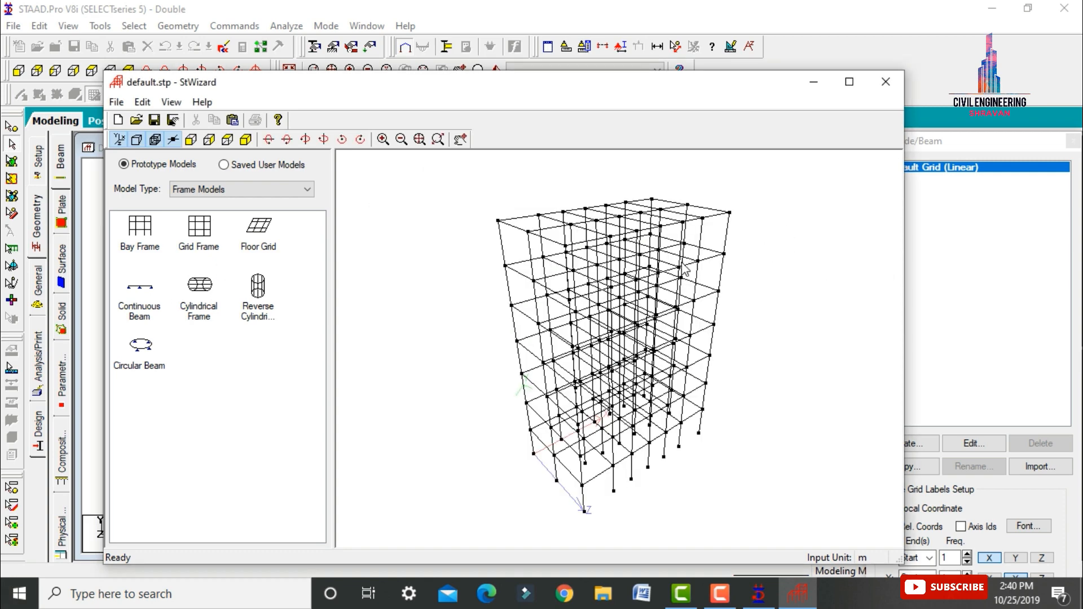
pyautogui.moveTo(684, 271)
pyautogui.mouseDown()
pyautogui.moveTo(678, 422)
pyautogui.moveTo(681, 277)
pyautogui.mouseUp()
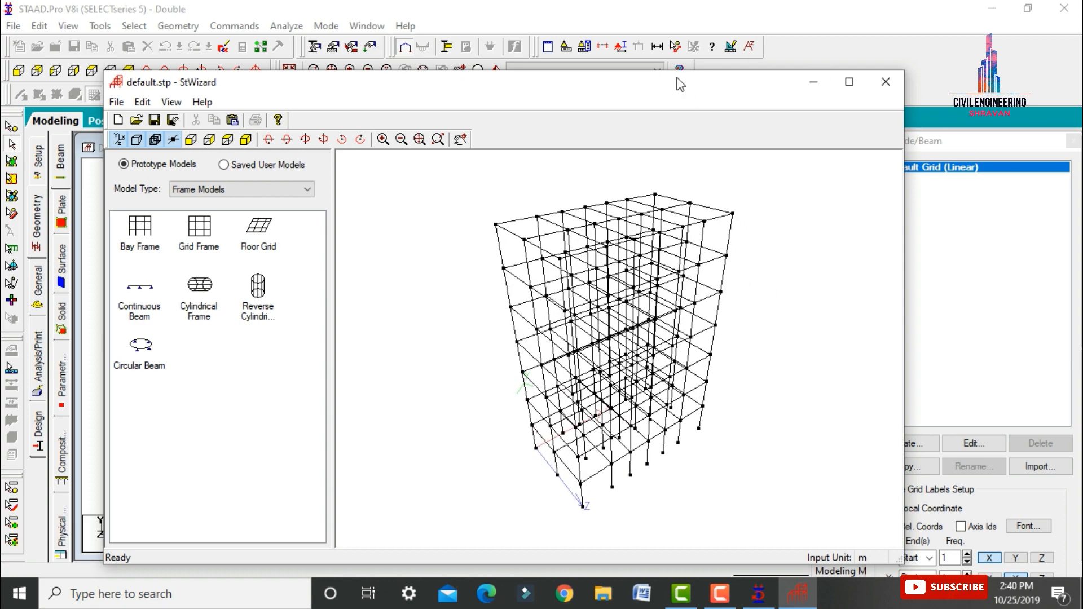
pyautogui.moveTo(669, 87)
pyautogui.mouseDown()
pyautogui.moveTo(515, 191)
pyautogui.moveTo(447, 476)
pyautogui.moveTo(624, 158)
pyautogui.moveTo(679, 24)
pyautogui.moveTo(677, 80)
pyautogui.mouseUp()
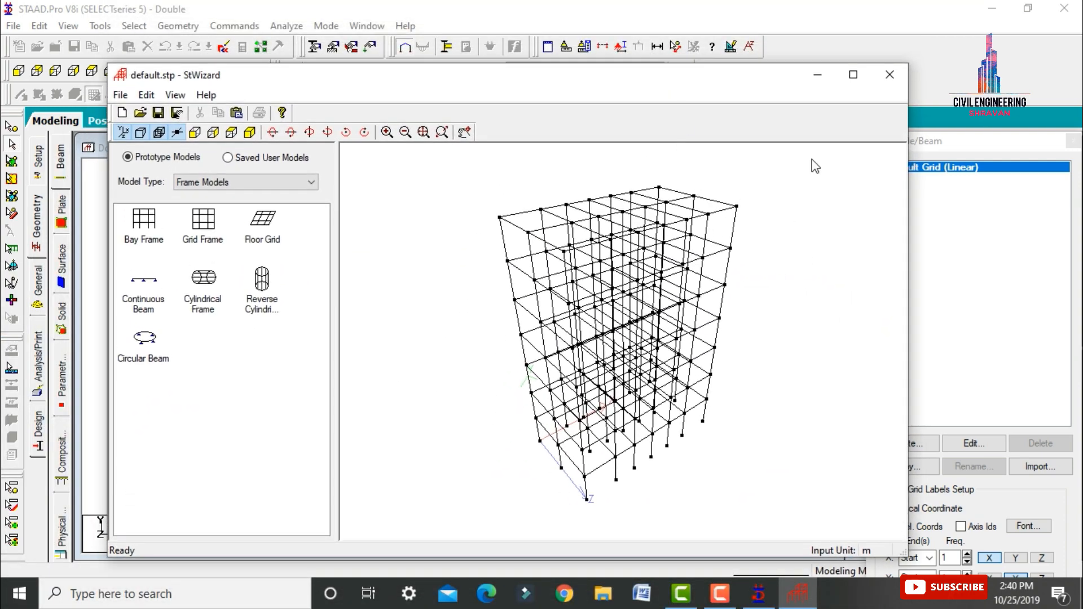
pyautogui.click(903, 84)
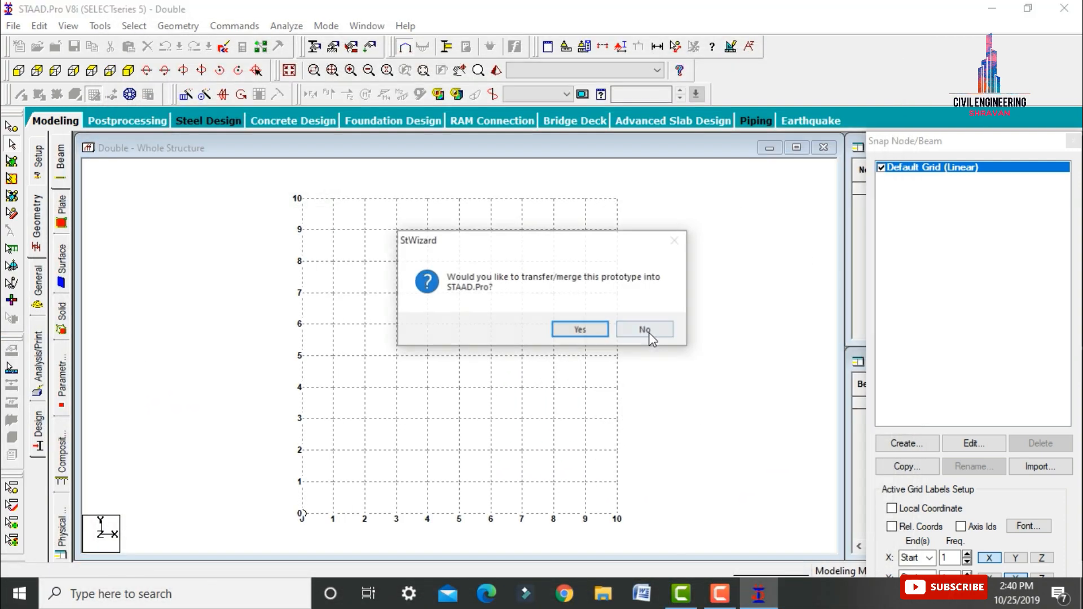
pyautogui.click(575, 329)
pyautogui.click(632, 228)
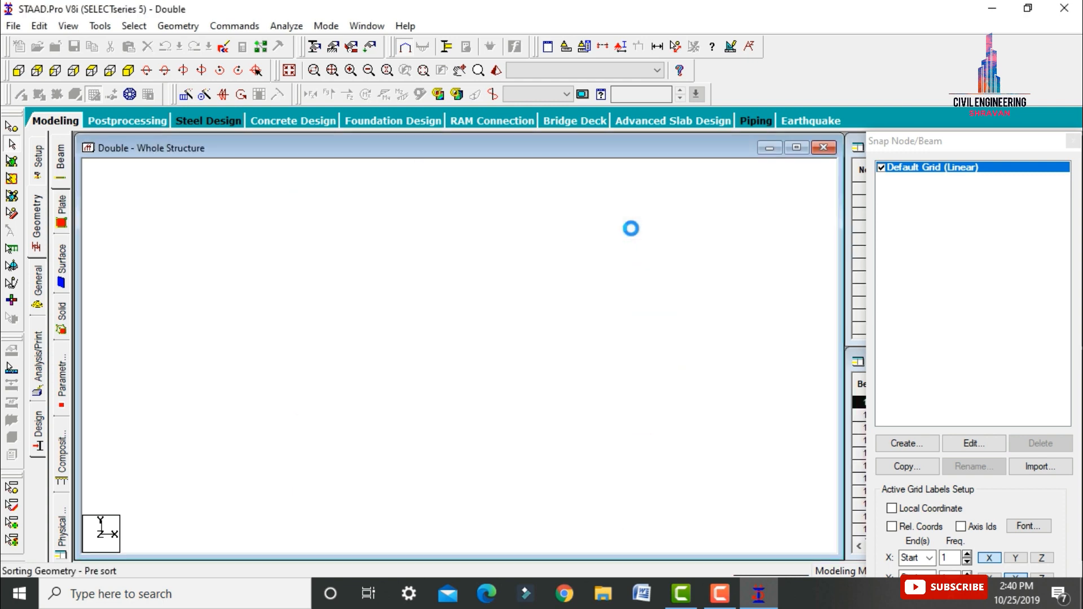
# Step: Show the whole structure in isometric view and turn off the snap node/beam grid
pyautogui.click(128, 70)
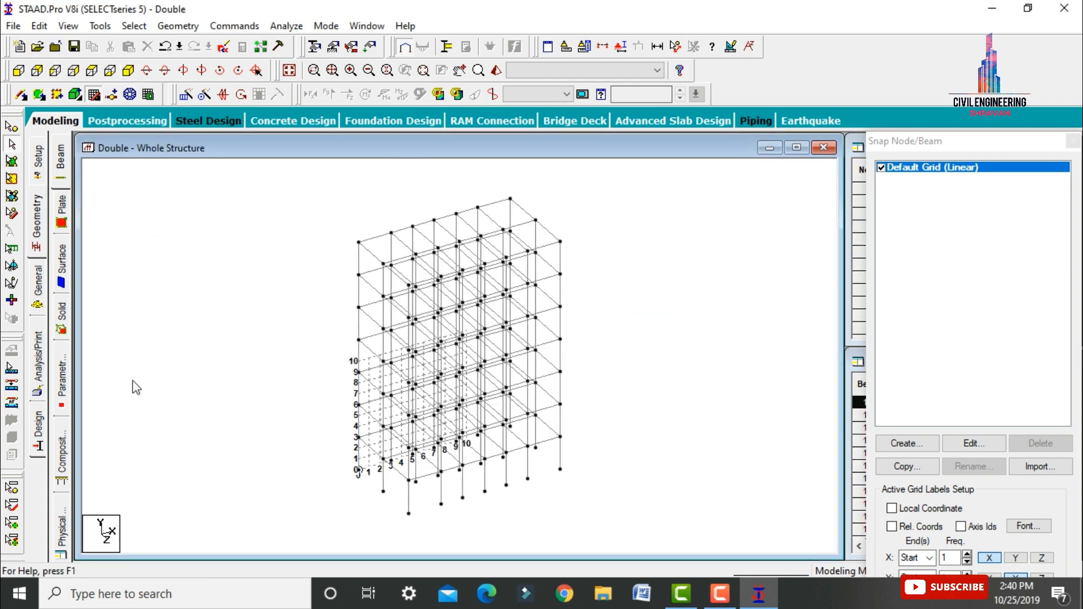
pyautogui.click(94, 94)
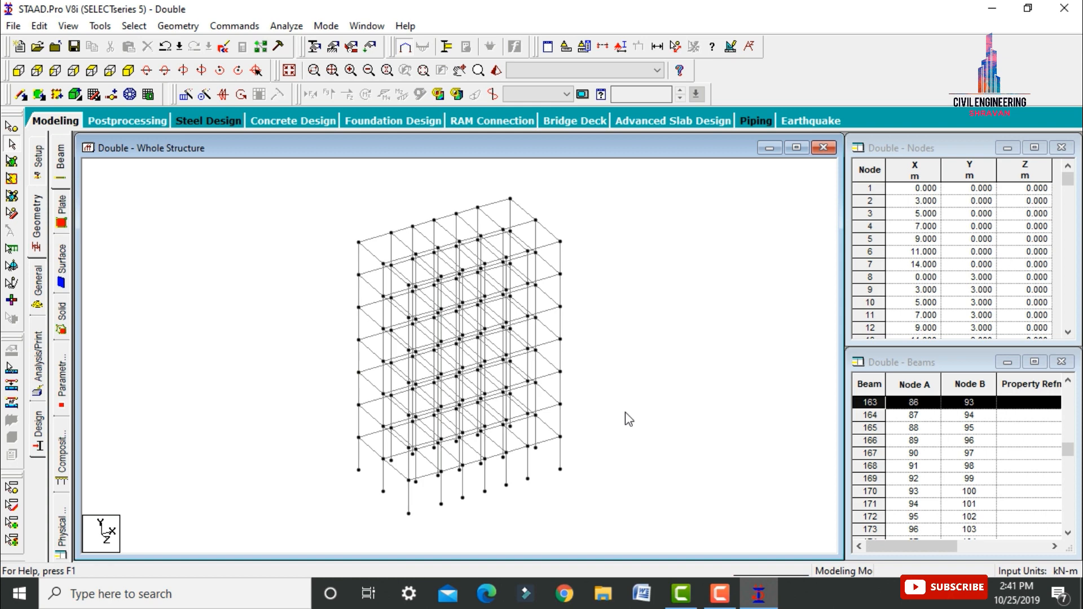
# Step: Delete the lowest-storey columns at X = 0, 3, 7, 11 and 14 m, keeping those at 5 and 9 m
pyautogui.click(19, 72)
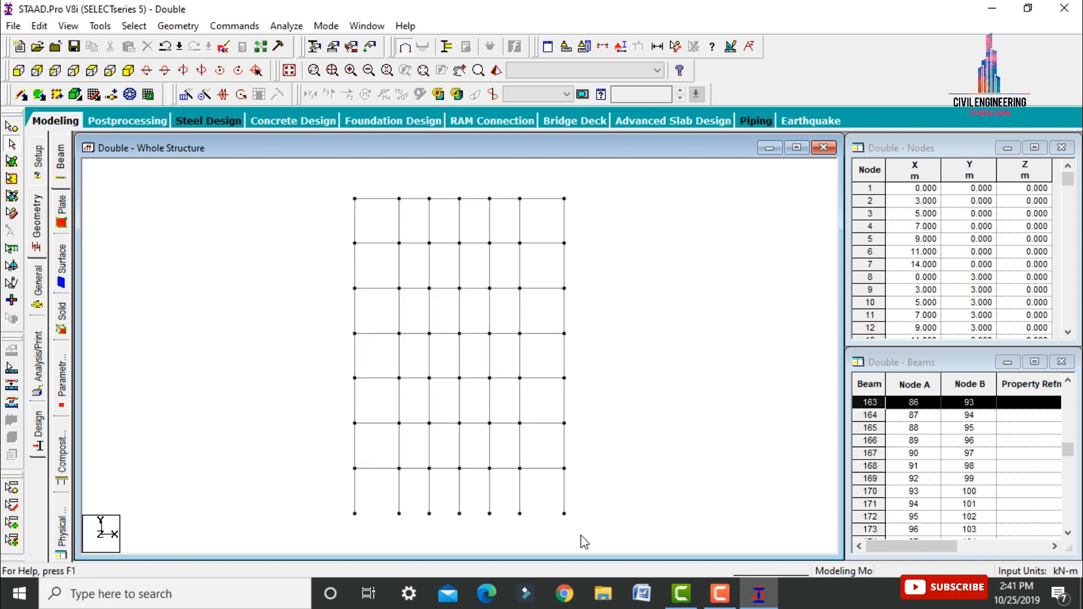
pyautogui.moveTo(589, 534); pyautogui.dragTo(500, 471)
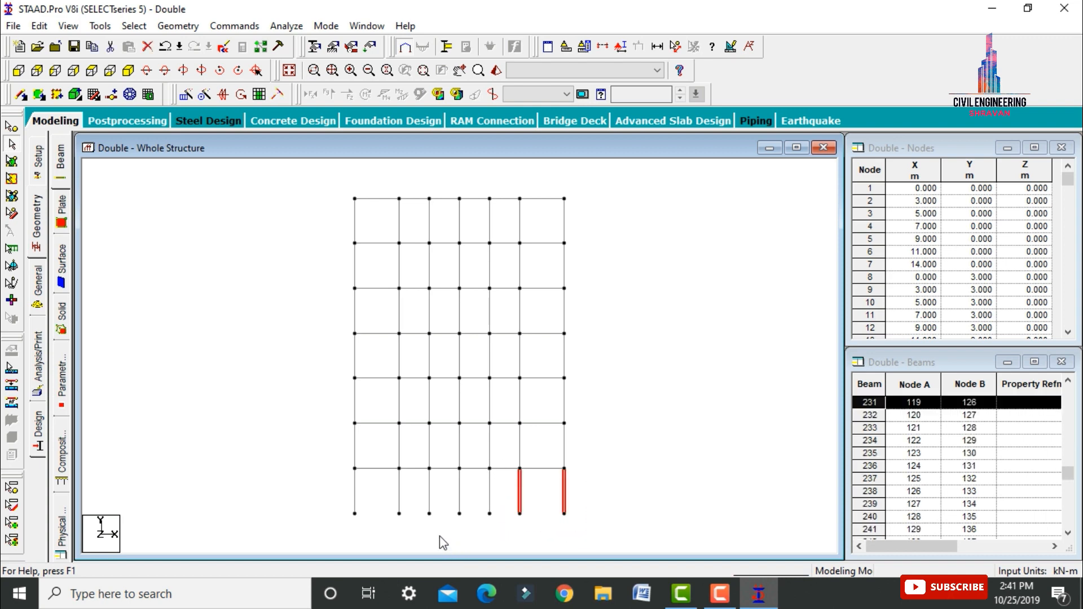
pyautogui.keyDown('ctrl'); pyautogui.moveTo(413, 535); pyautogui.dragTo(322, 479); pyautogui.keyUp('ctrl')
pyautogui.keyDown('ctrl'); pyautogui.click(460, 488); pyautogui.keyUp('ctrl')
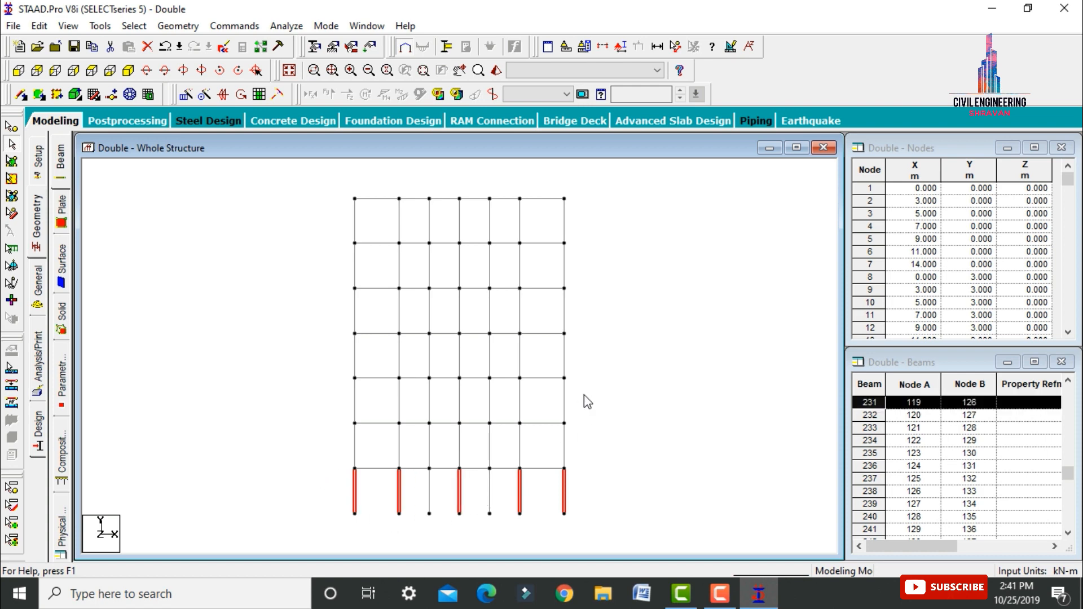
pyautogui.press('Delete')
pyautogui.press('Return')
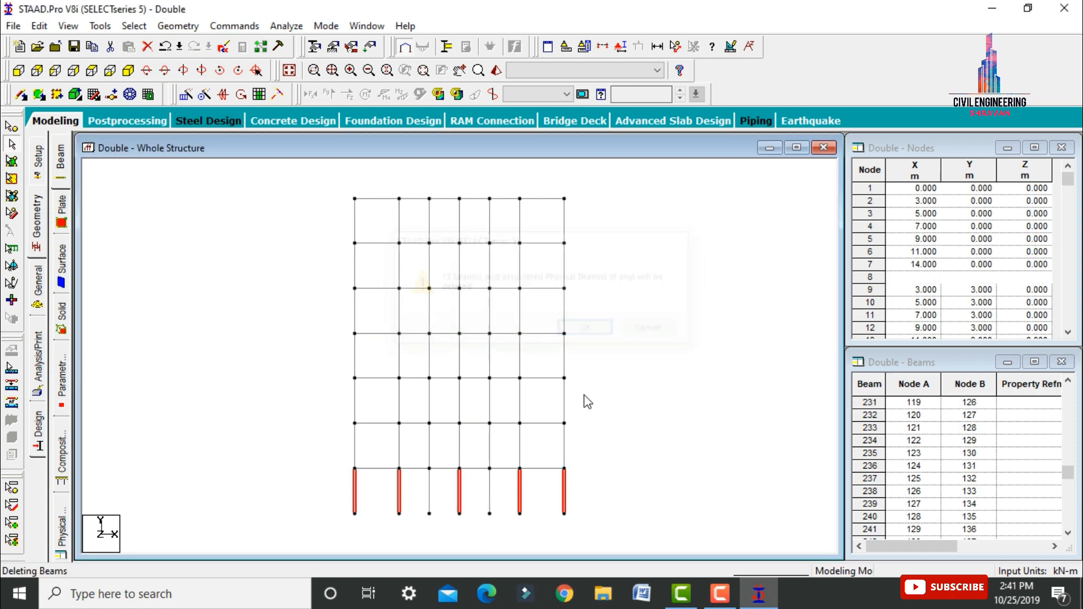
pyautogui.press('Return')
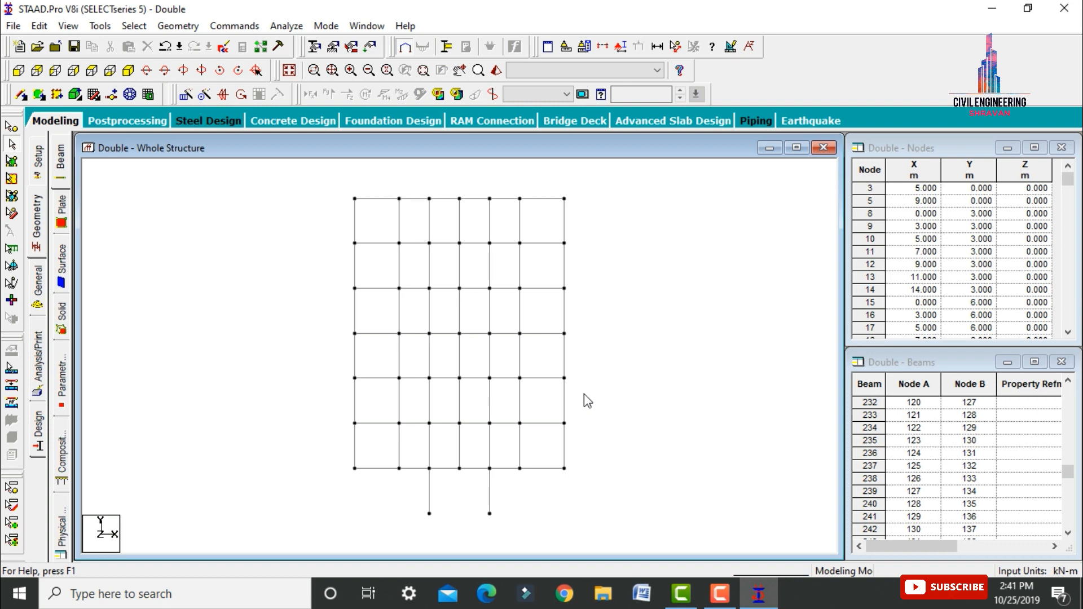
# Step: Delete the lowest-storey columns in the two outer Z rows, keeping only those in the middle row
pyautogui.click(72, 70)
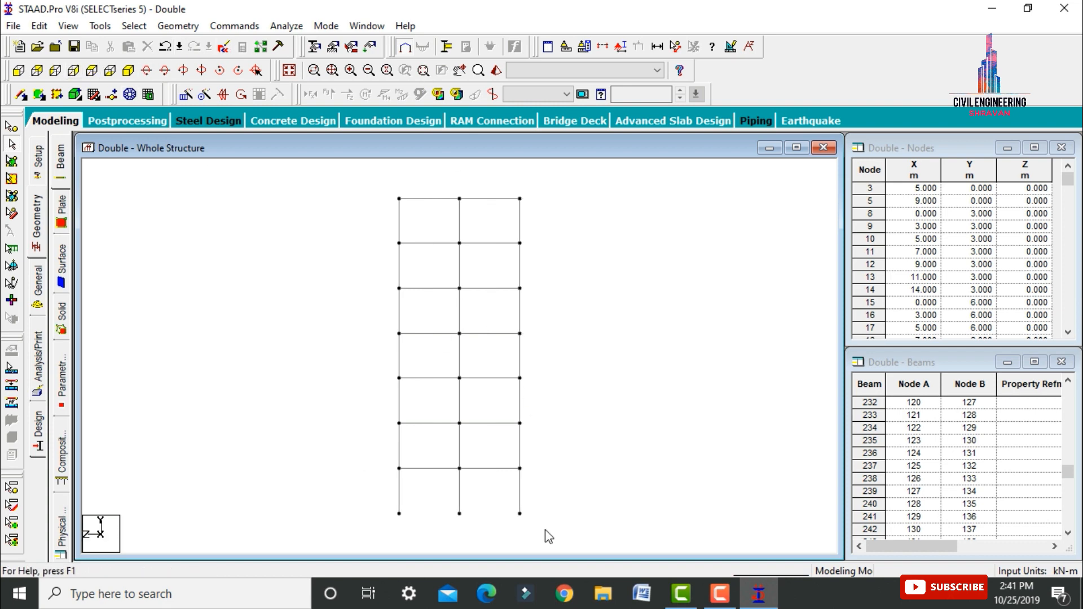
pyautogui.moveTo(540, 536); pyautogui.dragTo(497, 481)
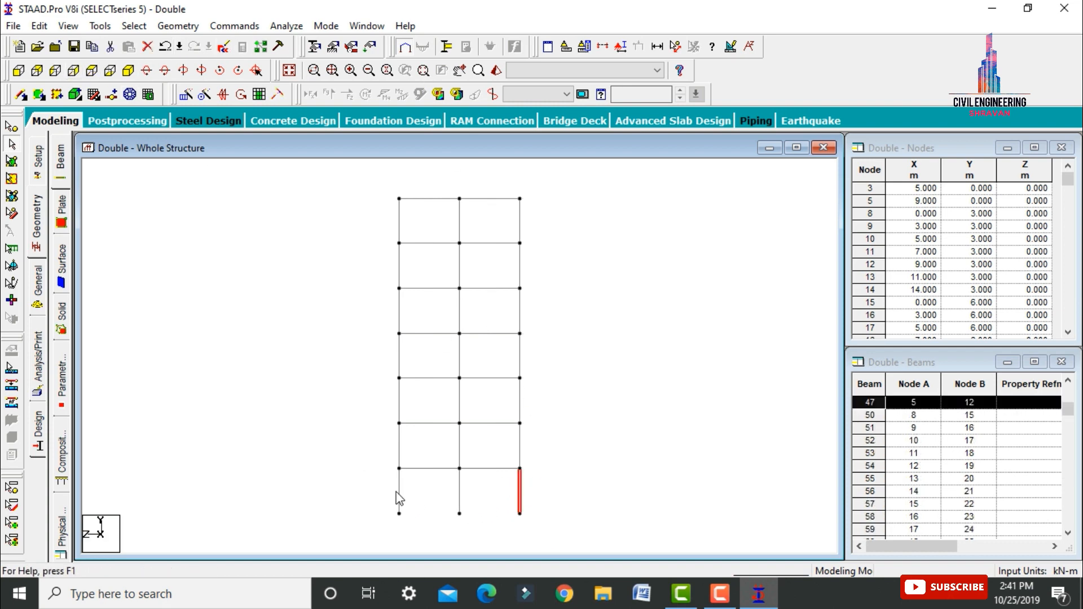
pyautogui.keyDown('ctrl'); pyautogui.moveTo(414, 522); pyautogui.dragTo(370, 476); pyautogui.keyUp('ctrl')
pyautogui.press('Delete')
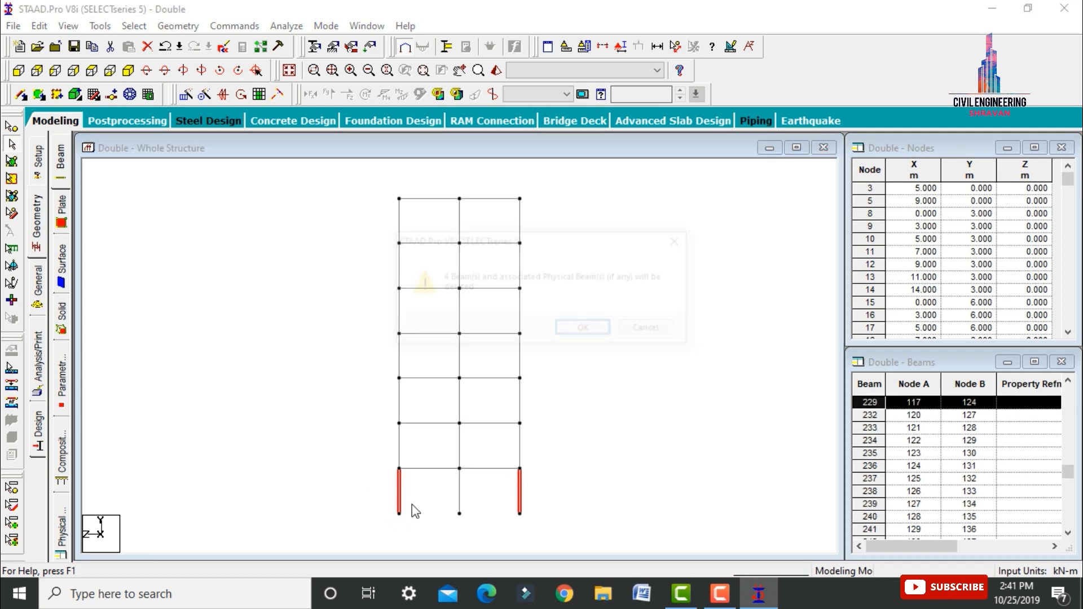
pyautogui.press('Return')
pyautogui.press('Return')
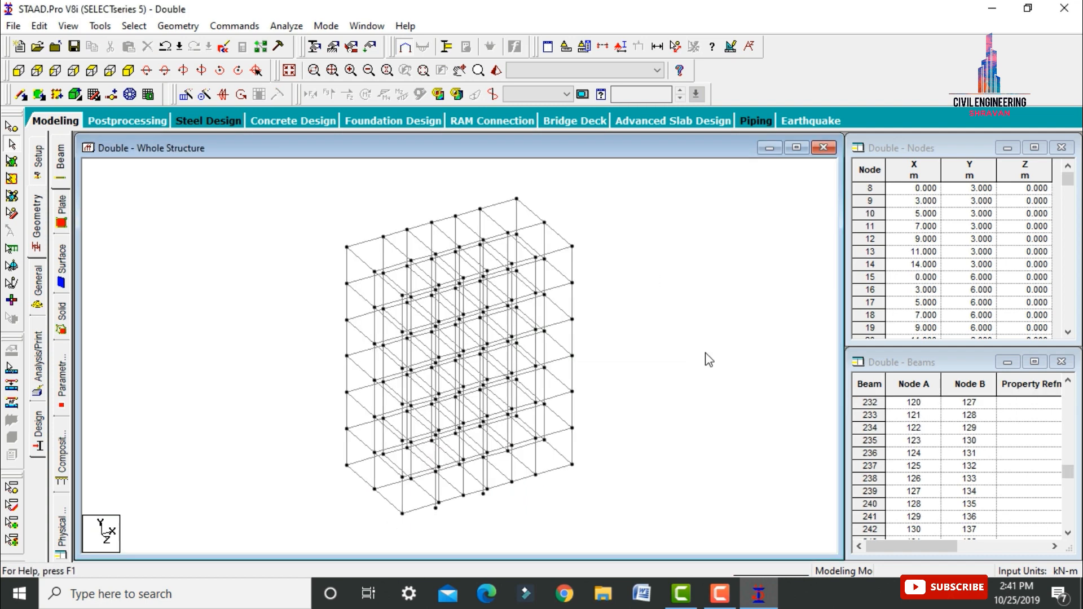
# Step: Examine the whole structure in isometric and 3D rendered views to check the remaining ground-storey columns
pyautogui.click(20, 69)
pyautogui.click(54, 72)
pyautogui.click(128, 70)
pyautogui.click(496, 70)
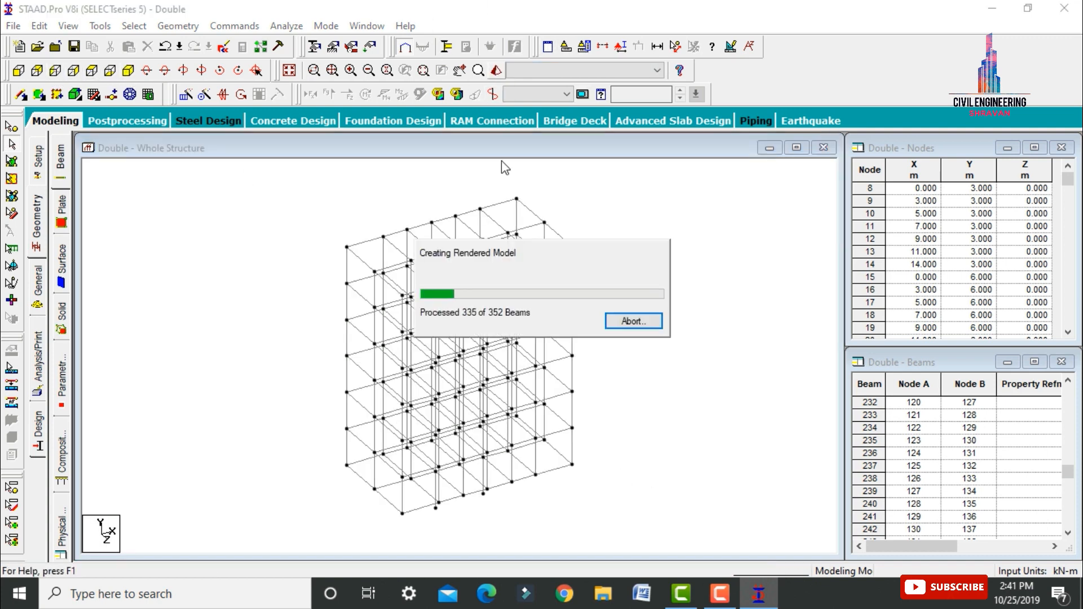
pyautogui.moveTo(633, 385); pyautogui.dragTo(486, 336)
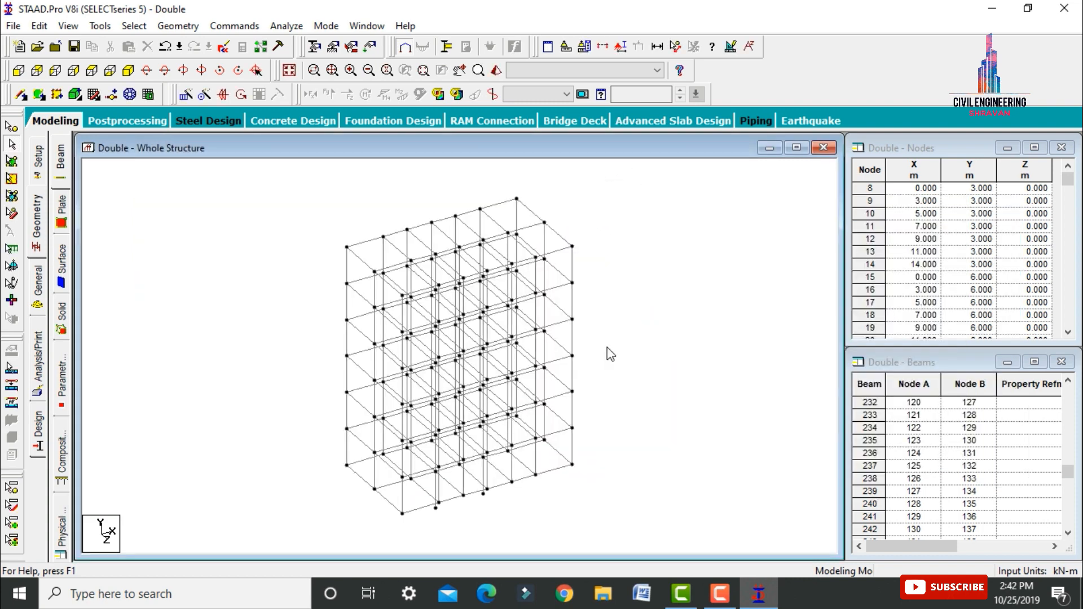
# Step: Define a rectangular concrete section with YD 1 m and ZD 1 m
pyautogui.click(63, 123)
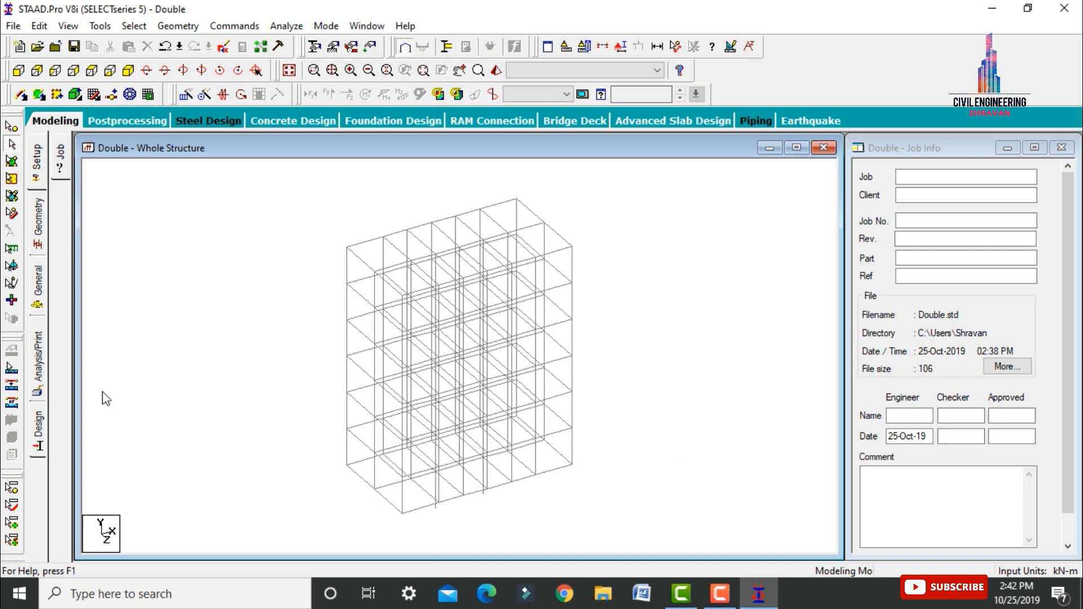
pyautogui.click(38, 279)
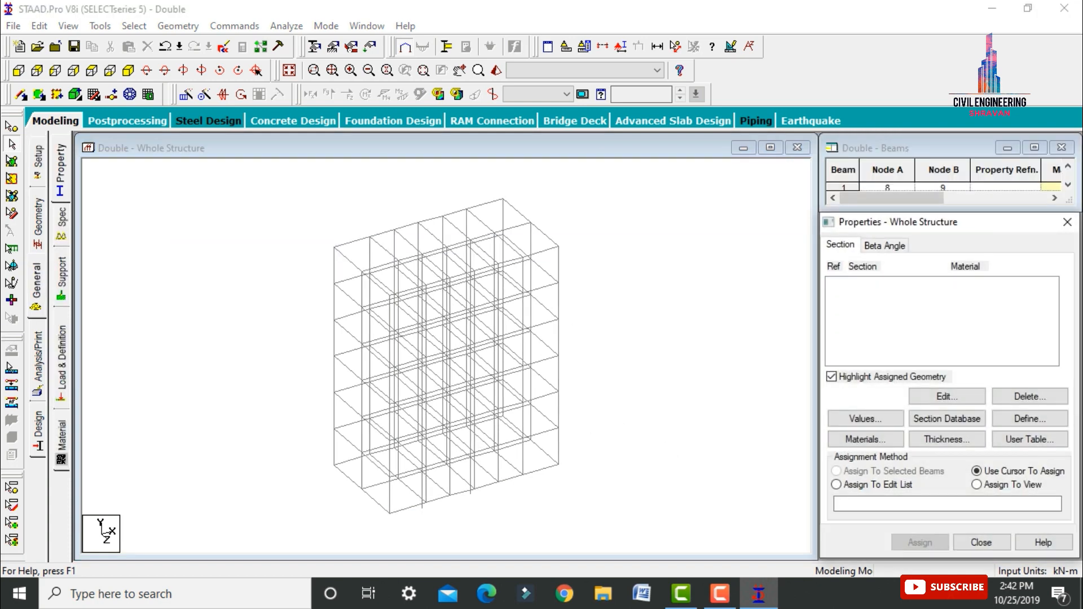
pyautogui.click(1052, 421)
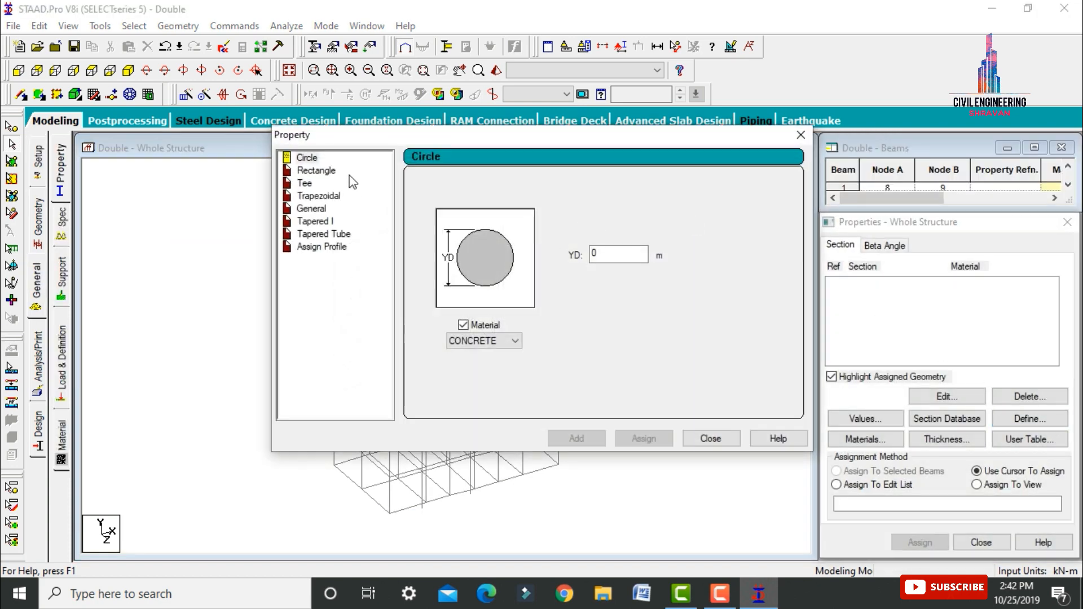
pyautogui.click(330, 171)
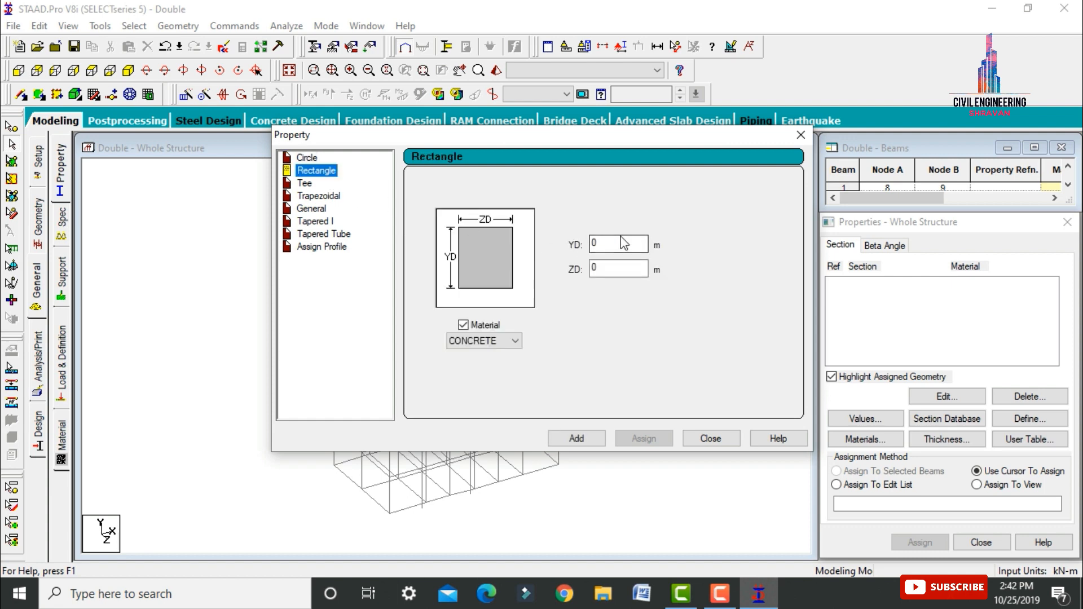
pyautogui.press('Tab')
pyautogui.write('1')
pyautogui.press('Tab')
pyautogui.write('1')
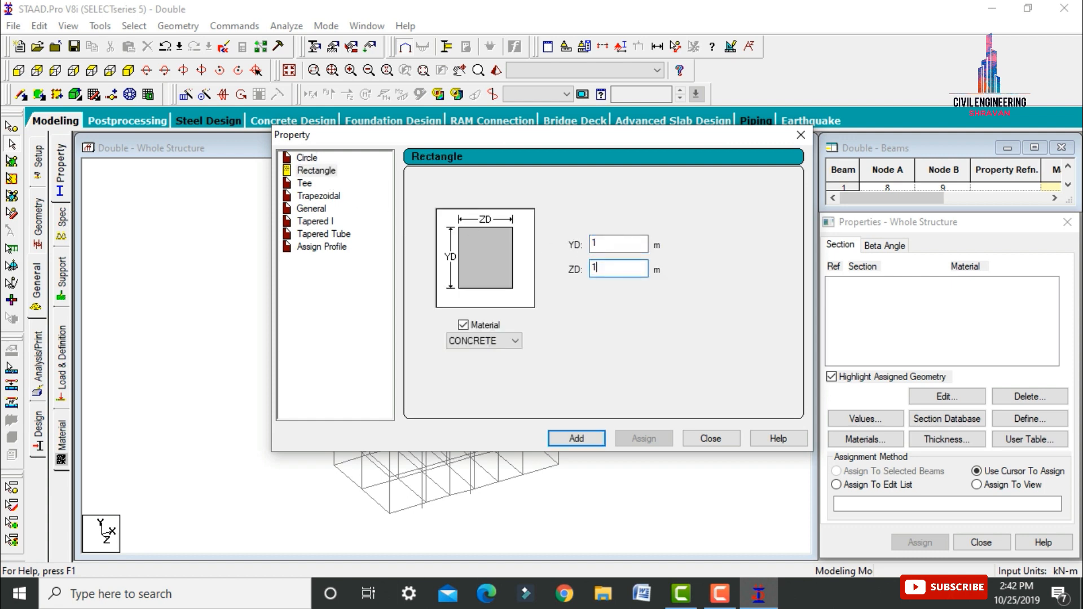
pyautogui.click(585, 441)
# Step: Add a second rectangular concrete section with YD 0.4 m and ZD 0.4 m
pyautogui.moveTo(615, 246); pyautogui.dragTo(515, 268)
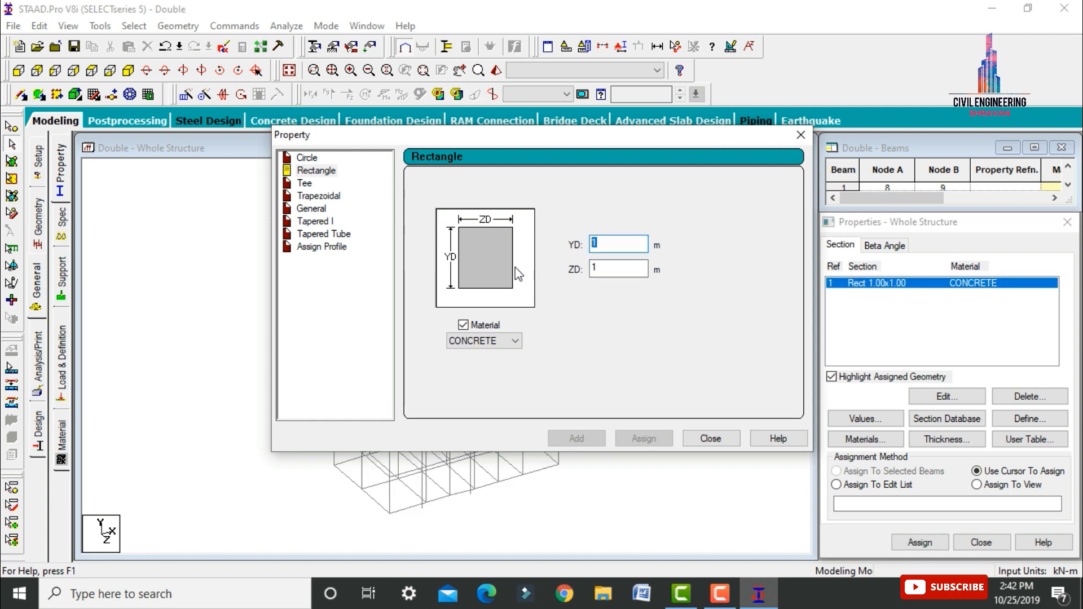
pyautogui.write('0.4')
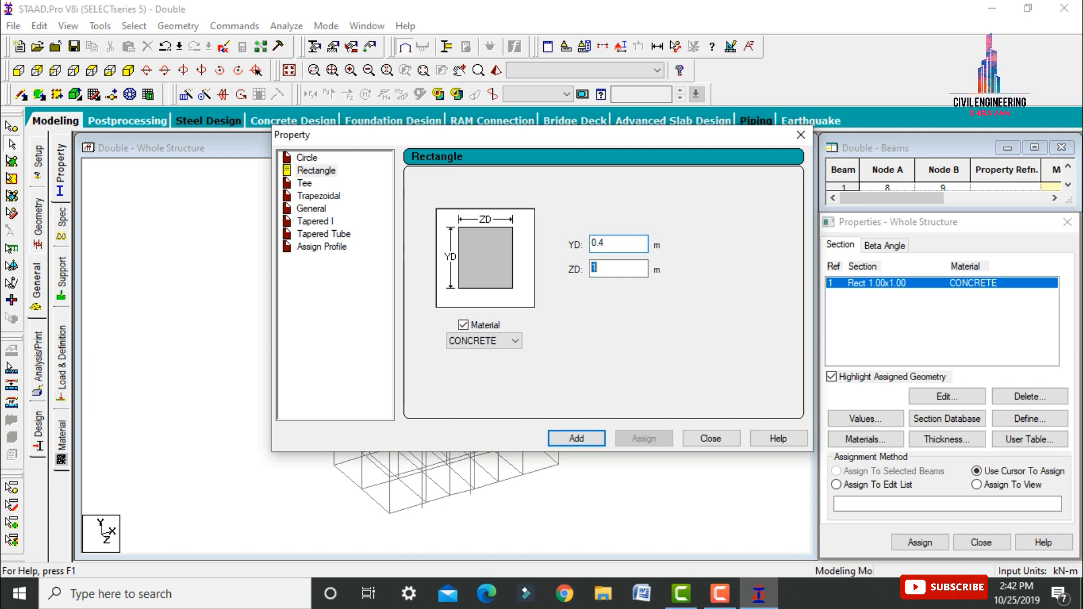
pyautogui.write('0.4')
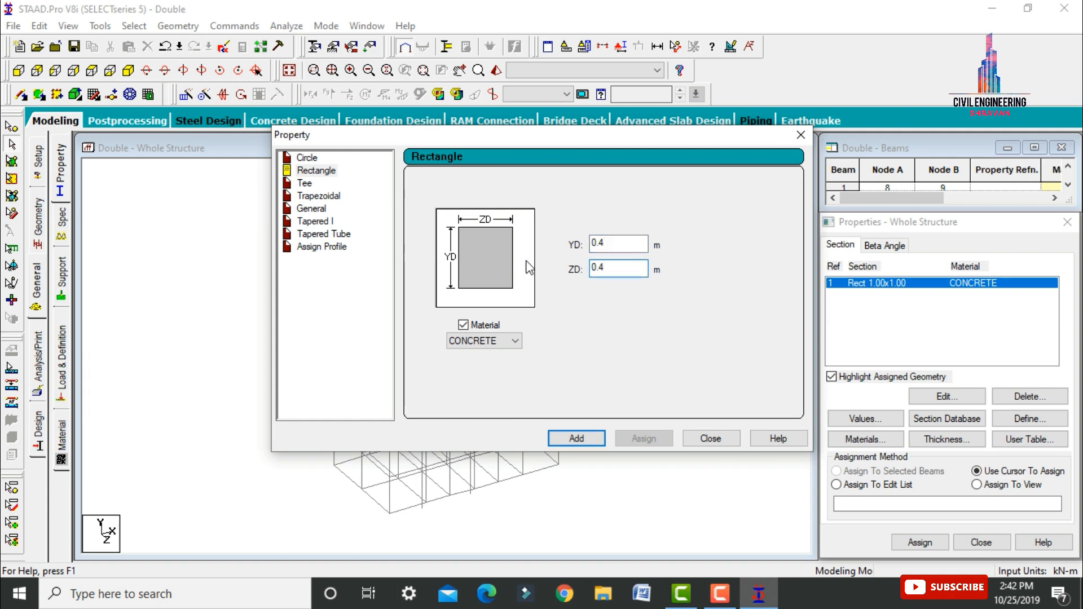
pyautogui.click(581, 444)
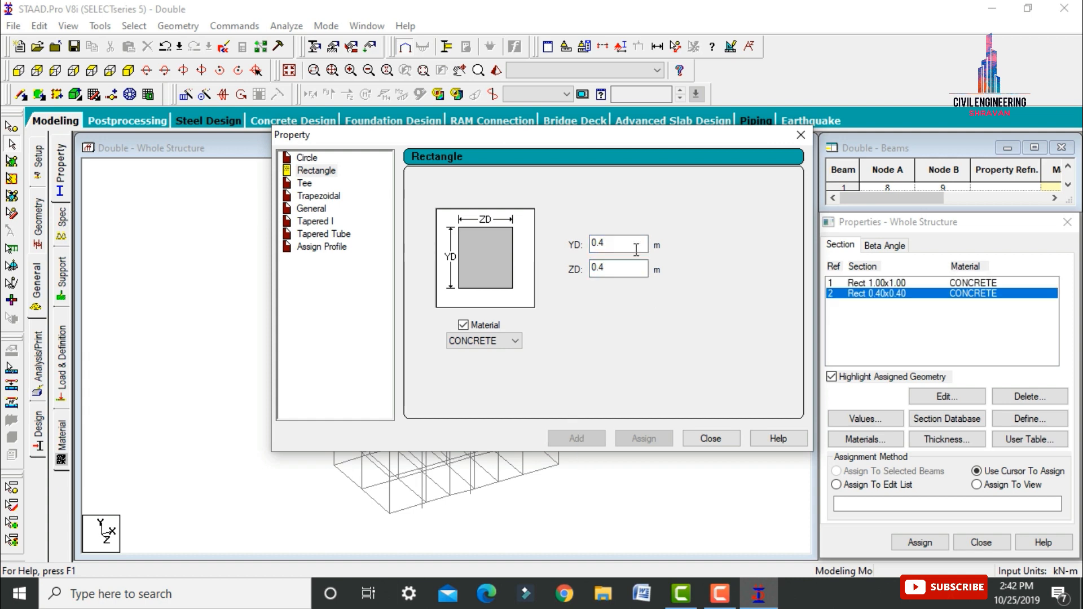
# Step: Add a third rectangular concrete section with YD 0.4 m and ZD 0.3 m and finish defining sections
pyautogui.click(629, 247)
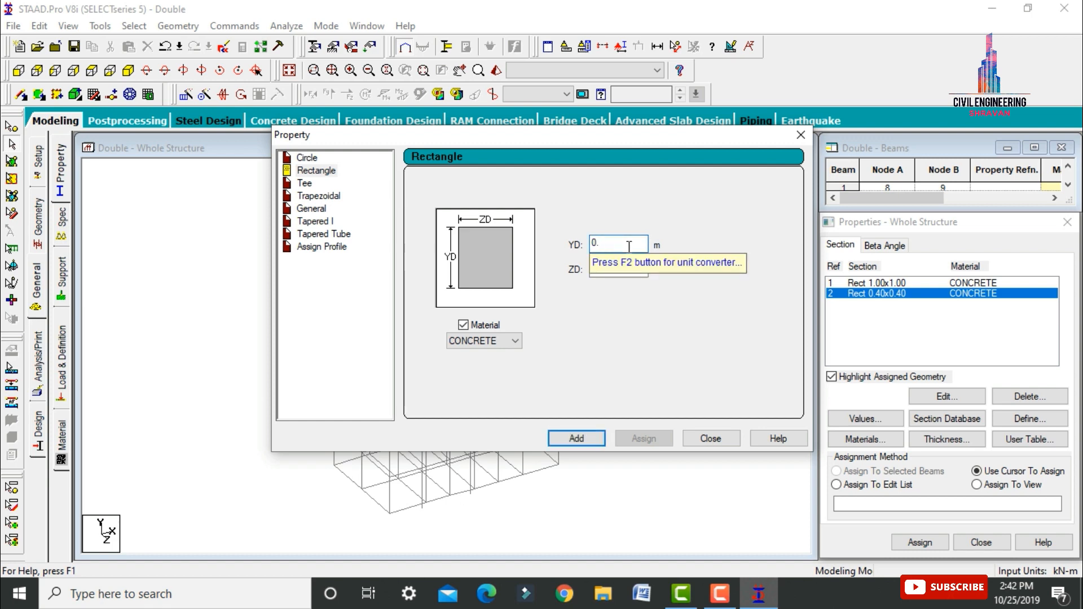
pyautogui.write('4')
pyautogui.press('Tab')
pyautogui.write('0.')
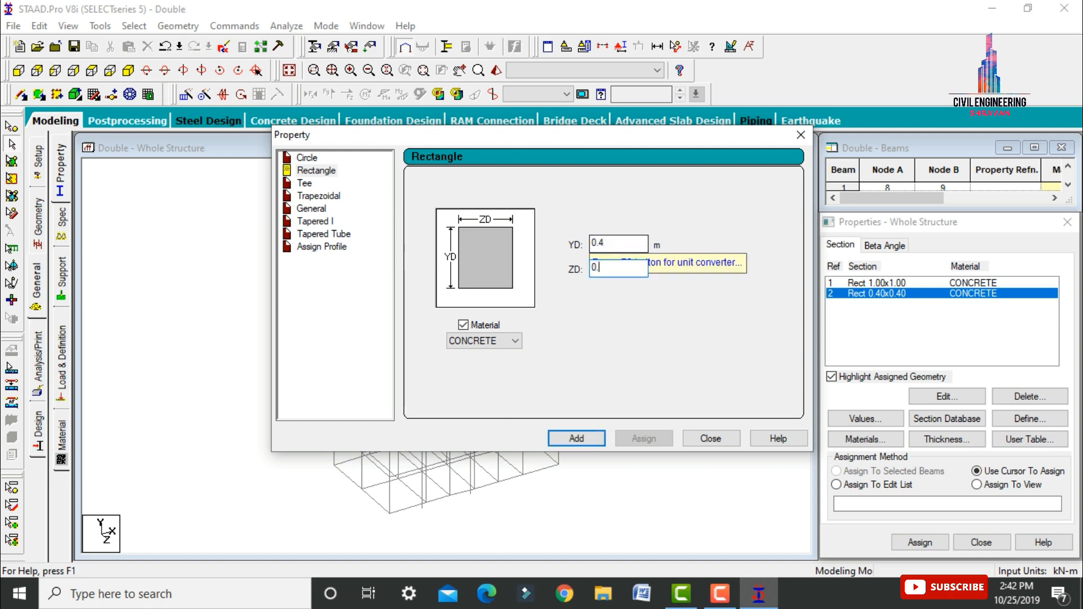
pyautogui.click(579, 438)
pyautogui.click(711, 438)
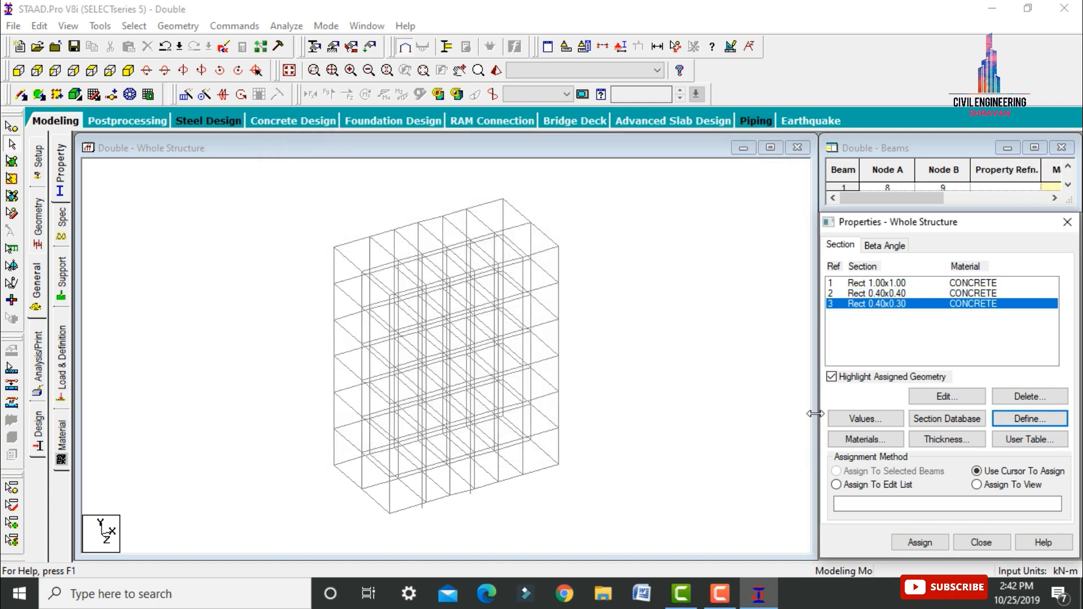
# Step: Assign the Rect 0.40x0.30 section to all beams parallel to X and Z
pyautogui.click(890, 304)
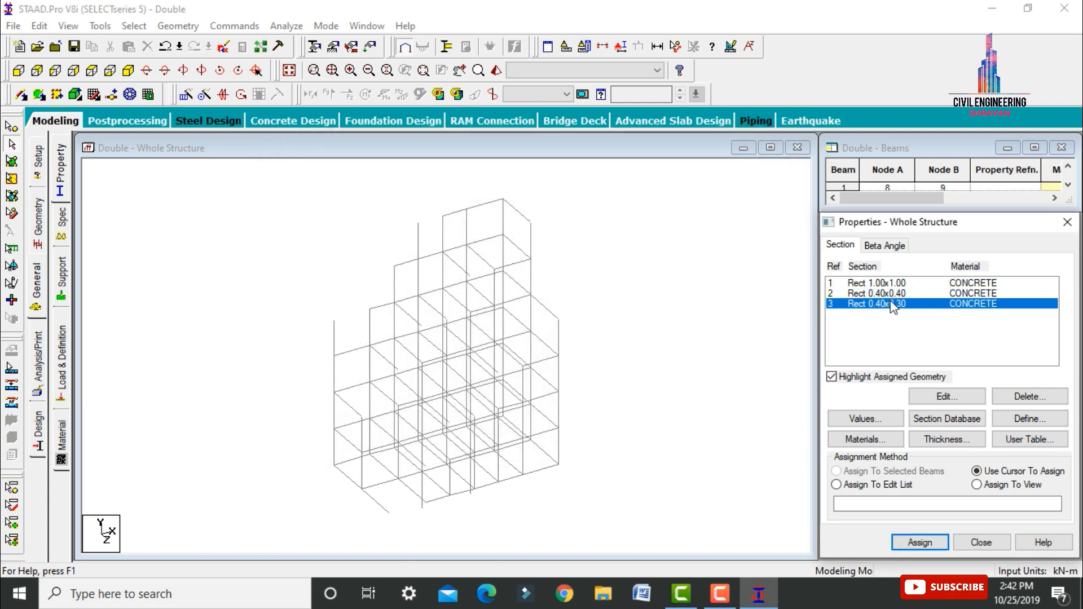
pyautogui.click(128, 27)
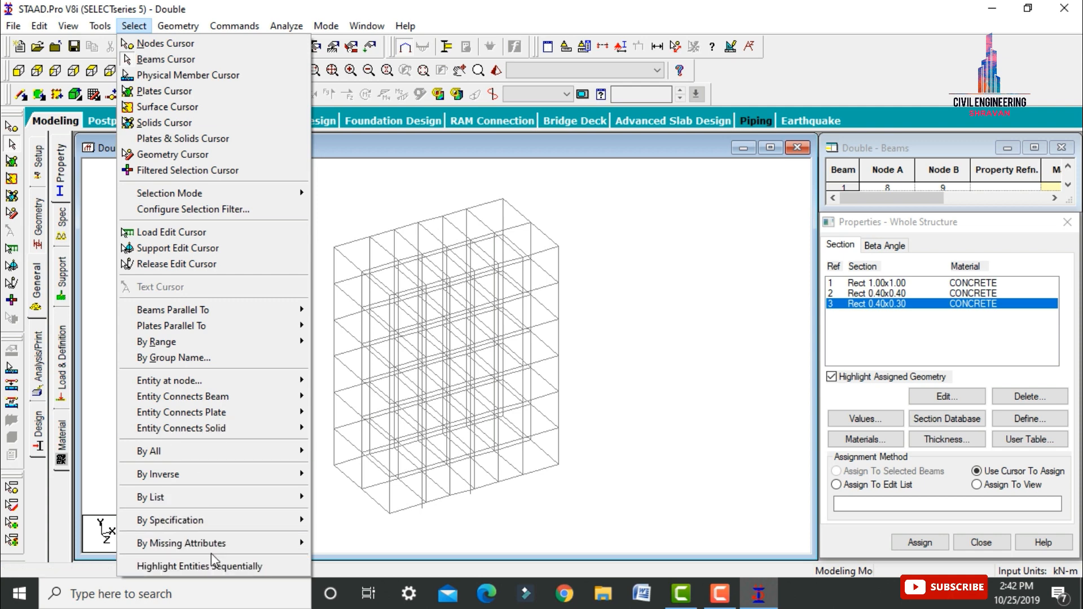
pyautogui.moveTo(198, 310)
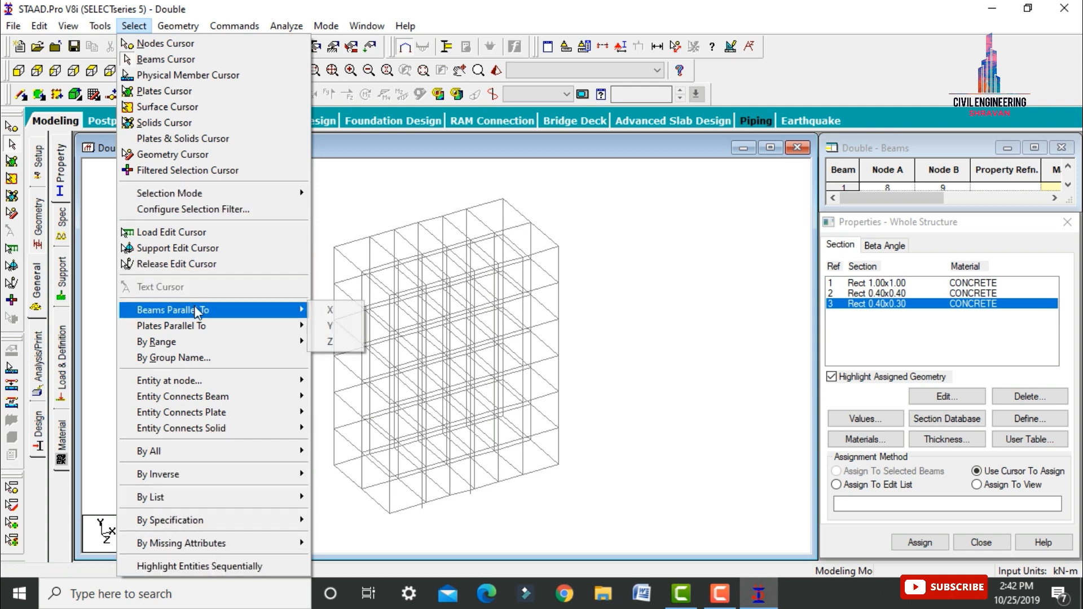
pyautogui.click(324, 309)
pyautogui.click(134, 26)
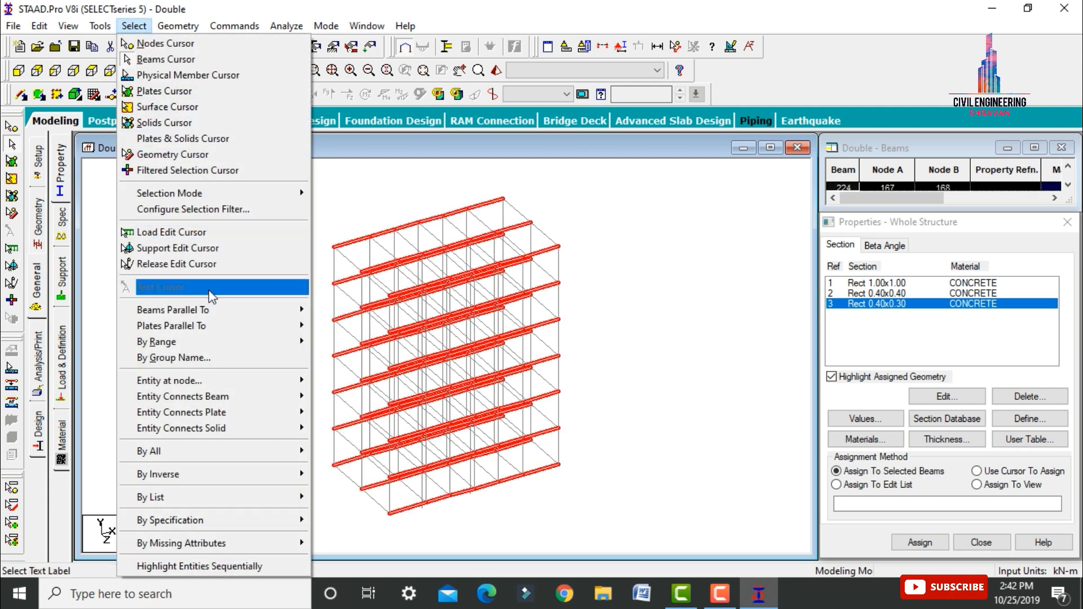
pyautogui.click(332, 342)
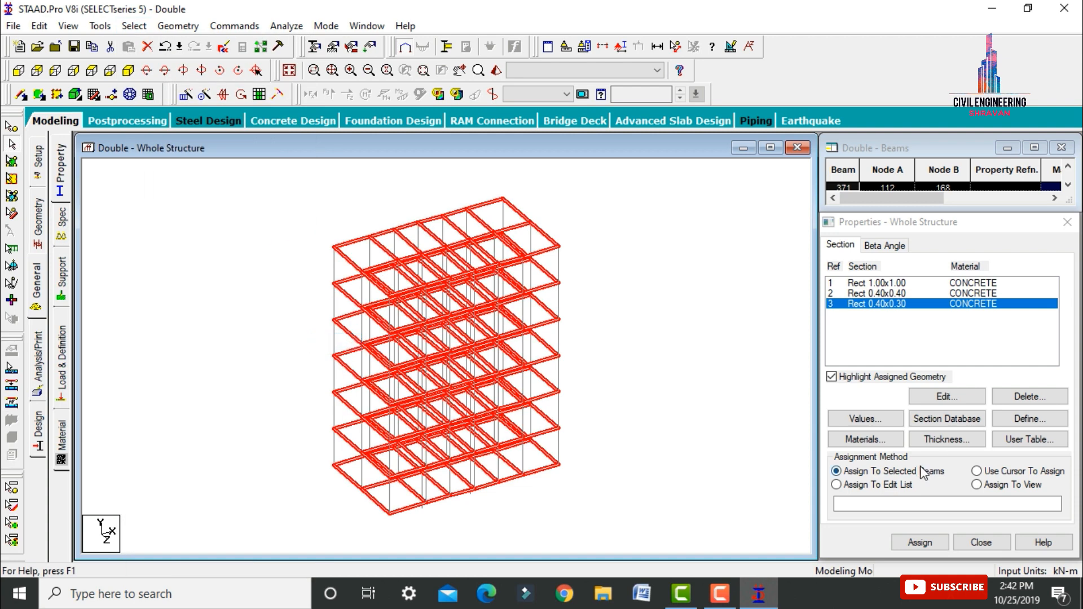
pyautogui.click(920, 542)
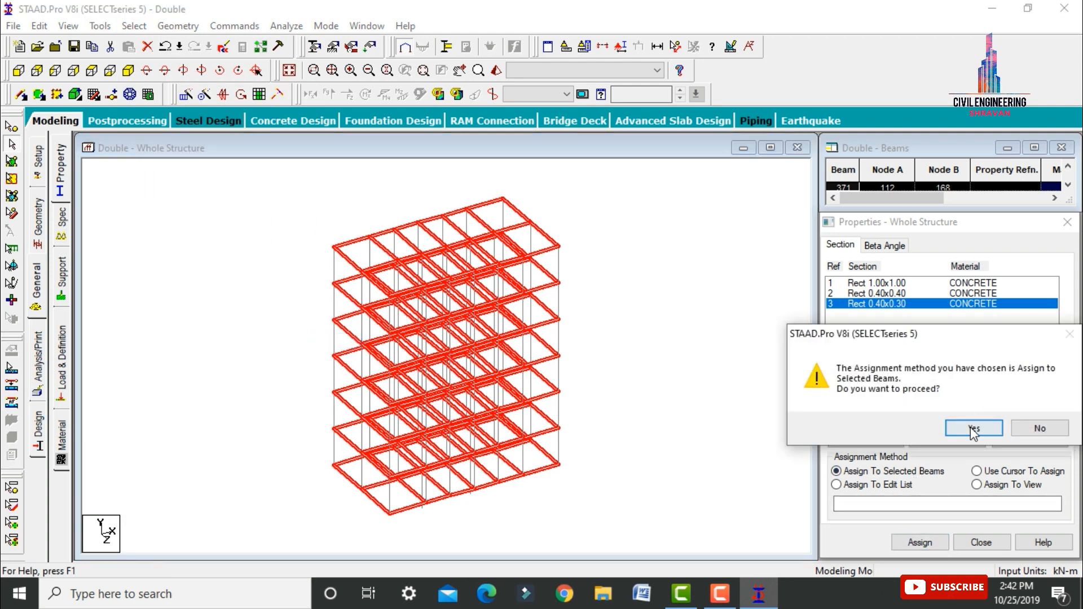
pyautogui.click(975, 427)
# Step: Assign the Rect 1.00x1.00 section to the two central column lines over their full height
pyautogui.click(875, 284)
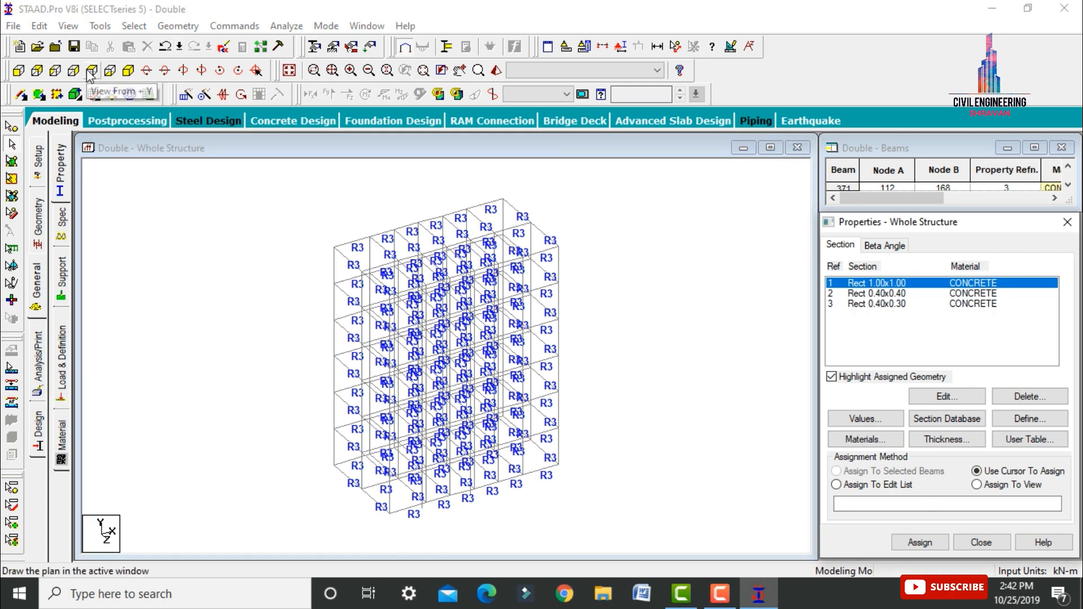
pyautogui.click(114, 95)
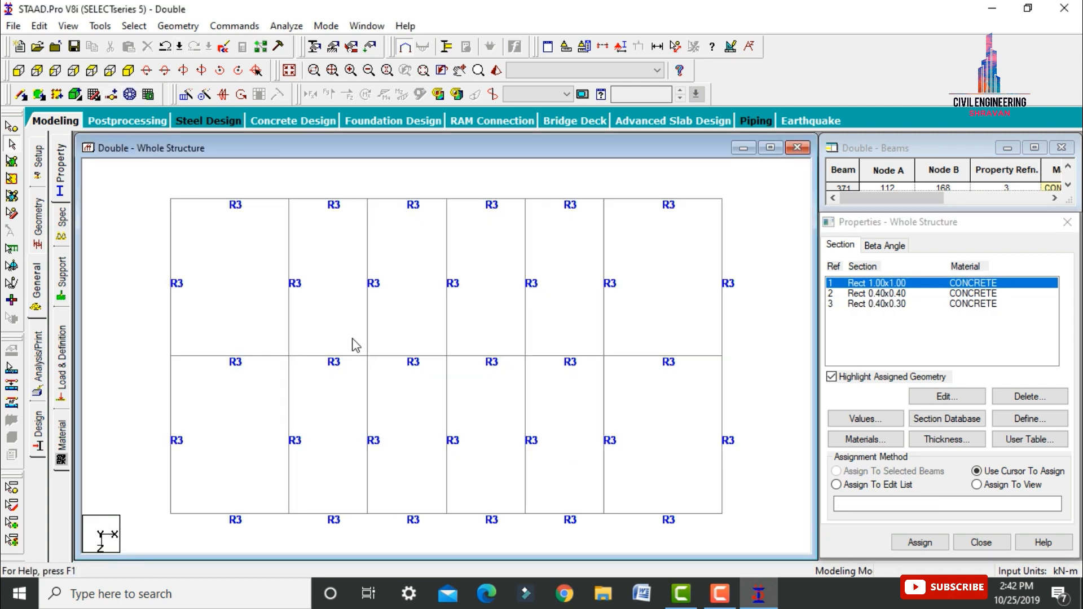
pyautogui.click(375, 367)
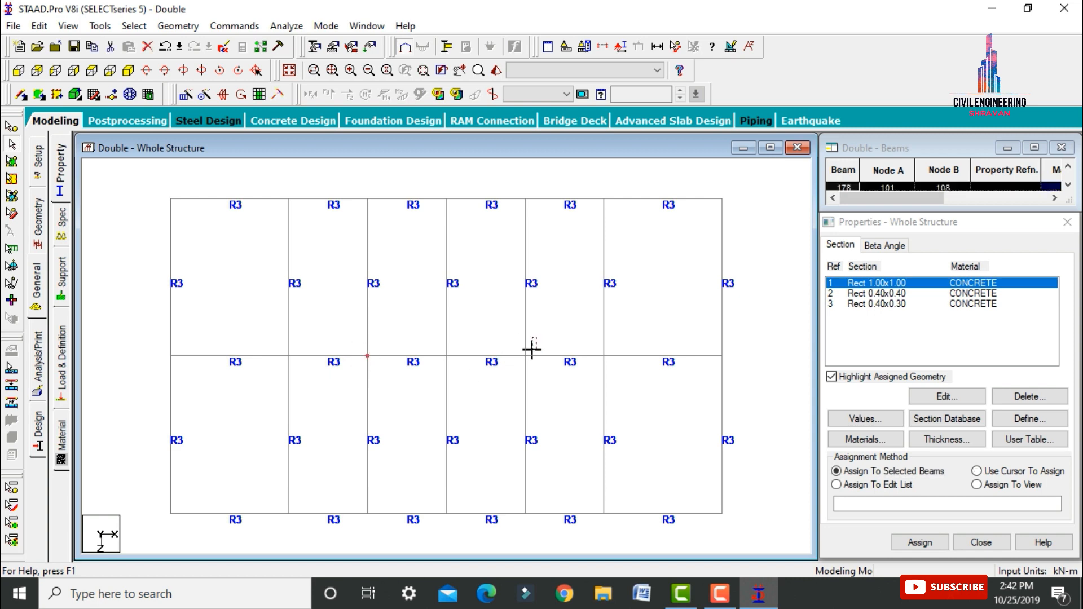
pyautogui.click(128, 70)
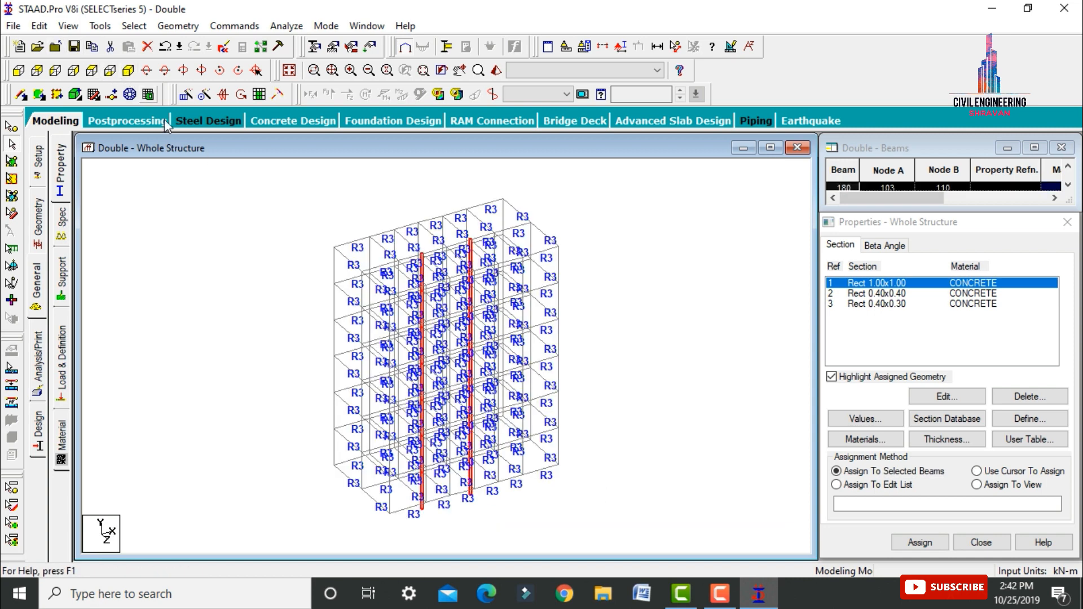
pyautogui.click(915, 544)
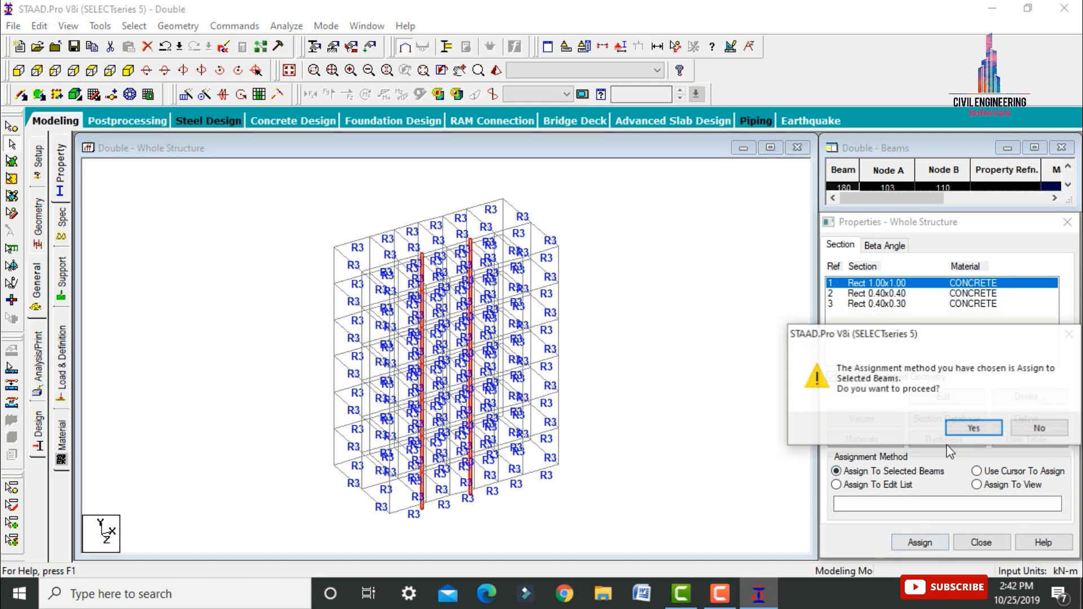
pyautogui.click(972, 428)
# Step: Assign the Rect 0.40x0.40 section to all remaining columns by selecting the members that still lack a property
pyautogui.click(876, 305)
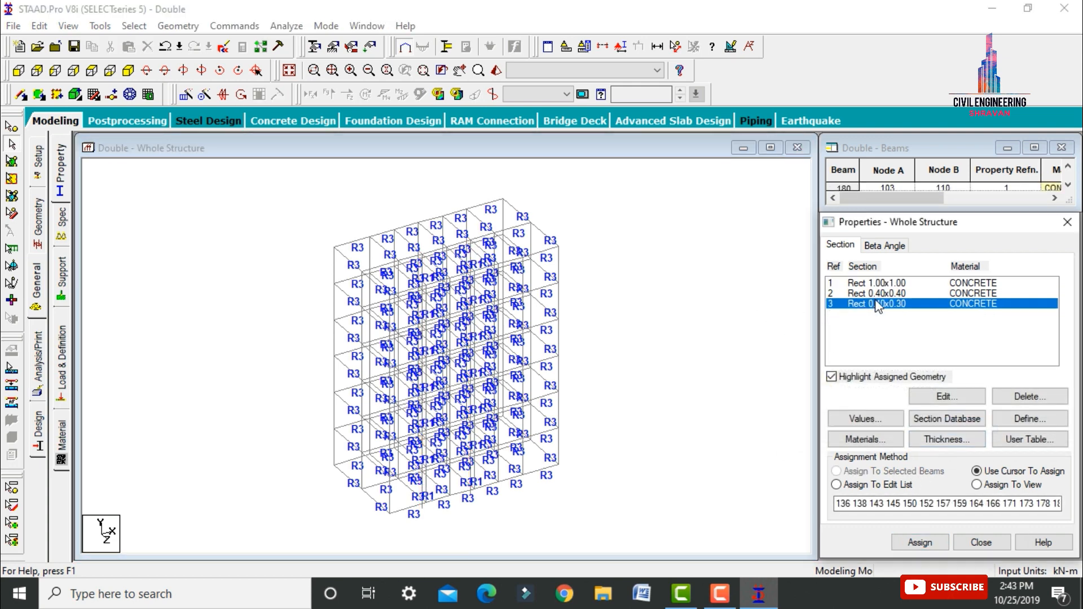
pyautogui.click(877, 294)
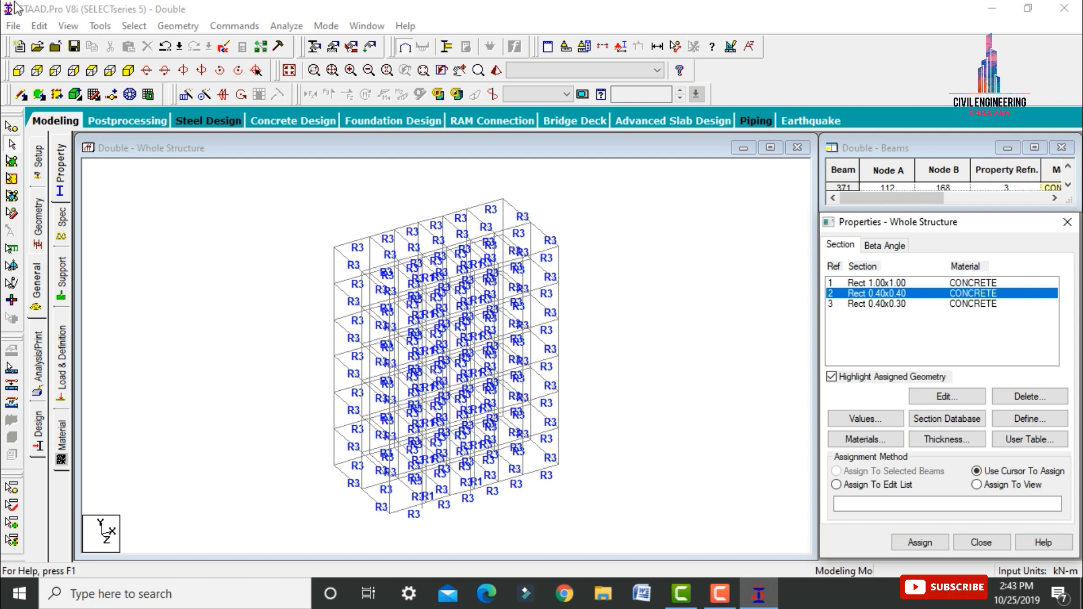
pyautogui.click(134, 26)
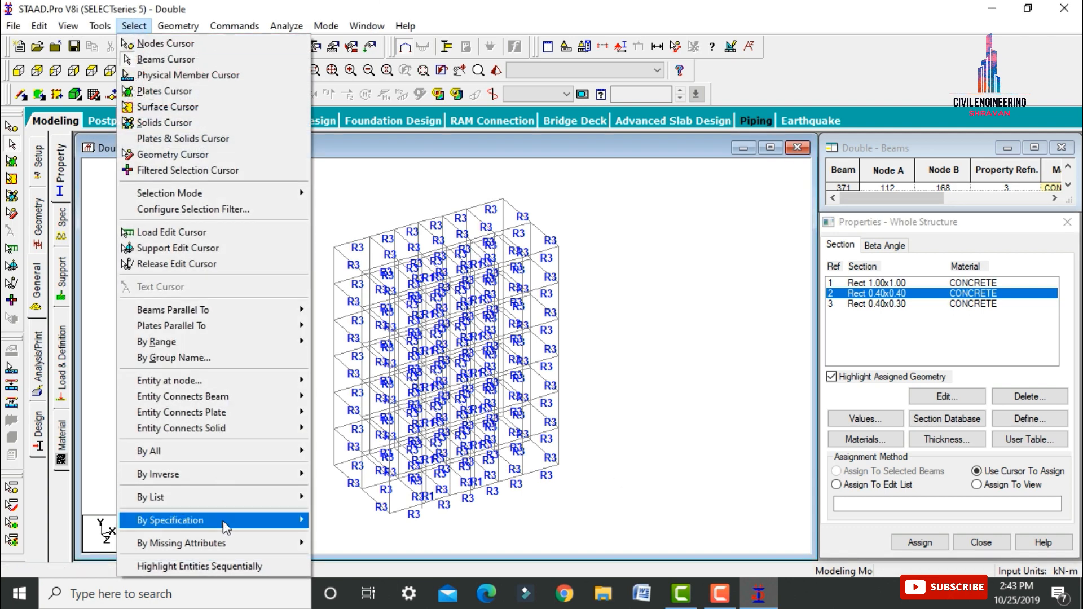
pyautogui.moveTo(226, 528)
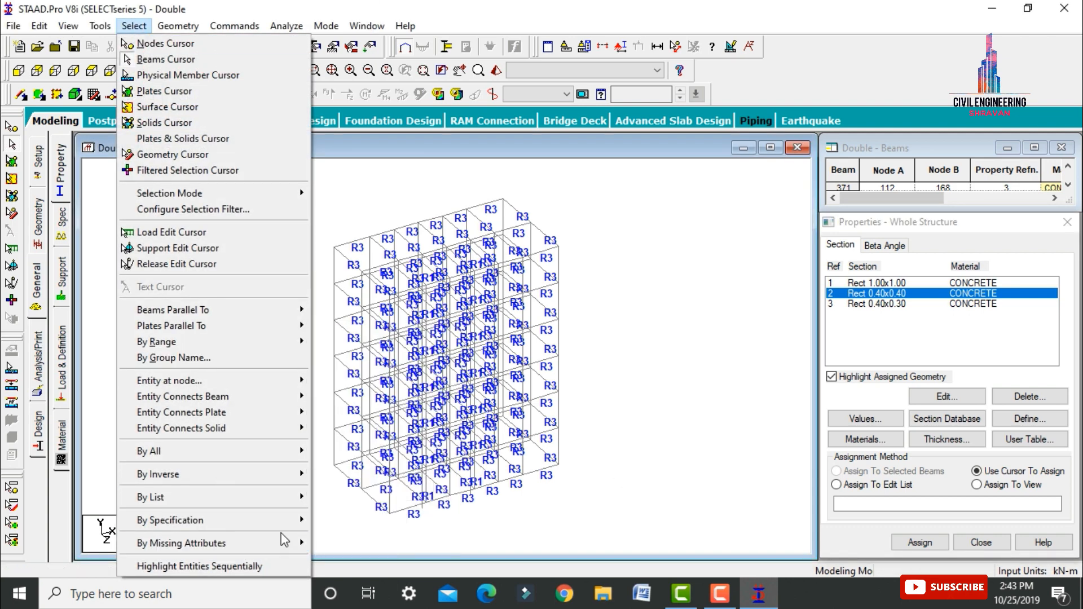
pyautogui.click(367, 480)
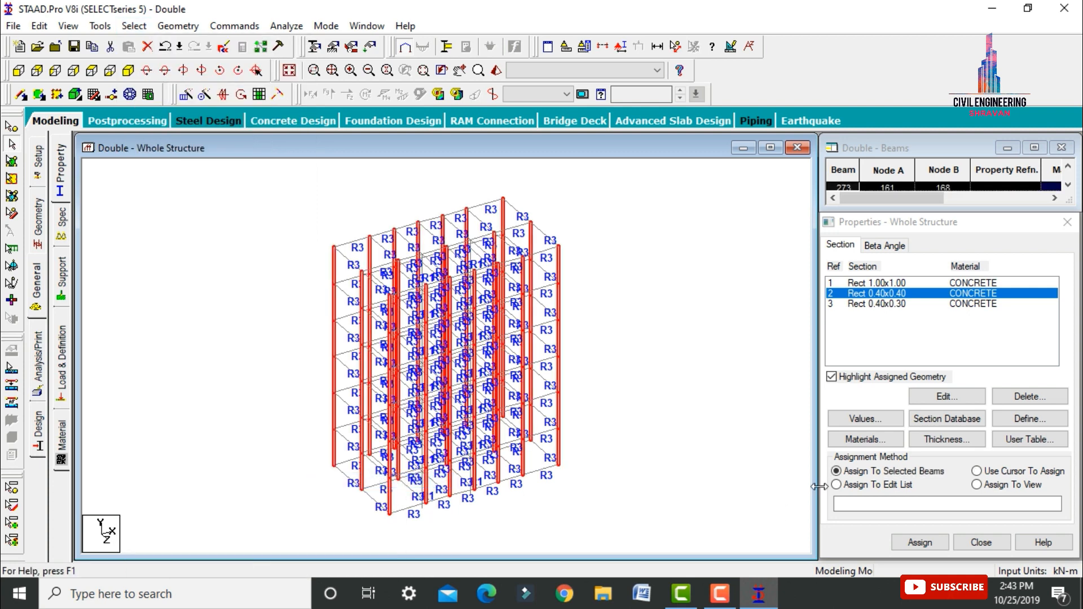
pyautogui.click(920, 542)
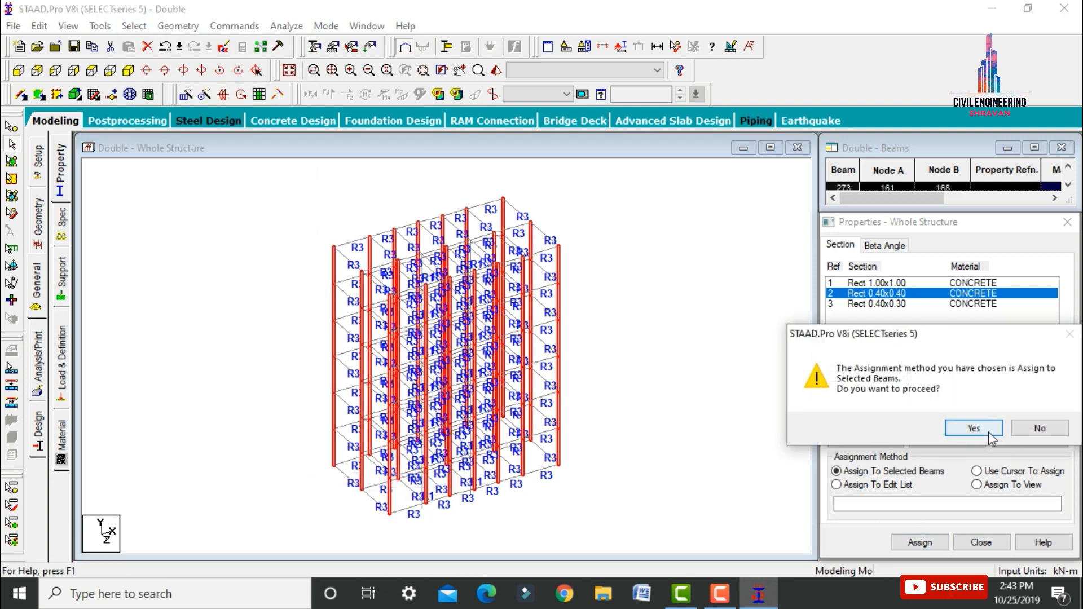
pyautogui.click(965, 431)
pyautogui.click(642, 288)
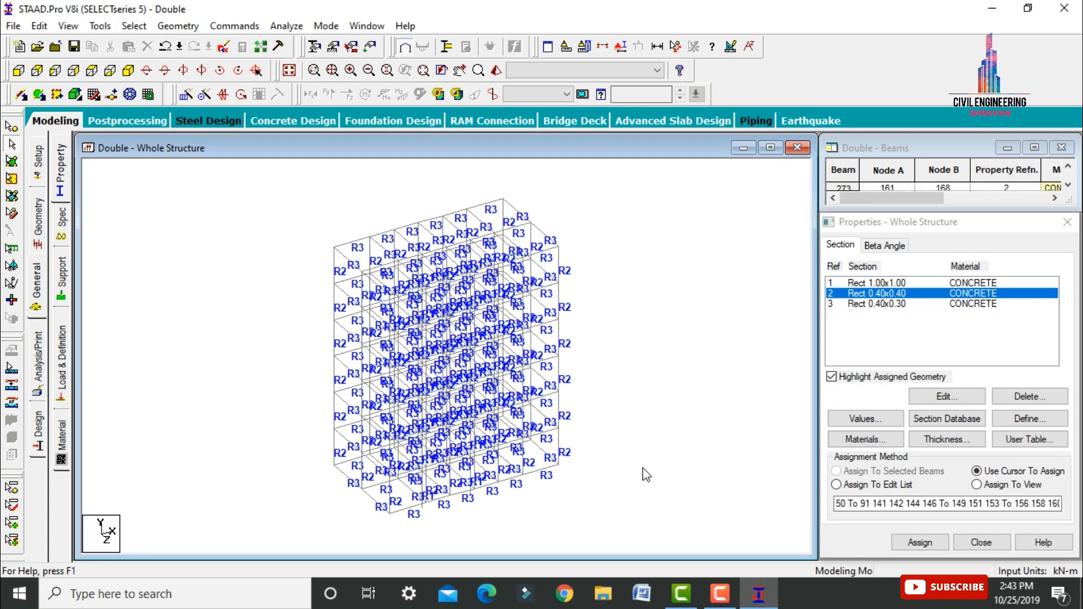
# Step: Add a concrete plate element thickness of 0.15 m and save the modified structure
pyautogui.click(982, 435)
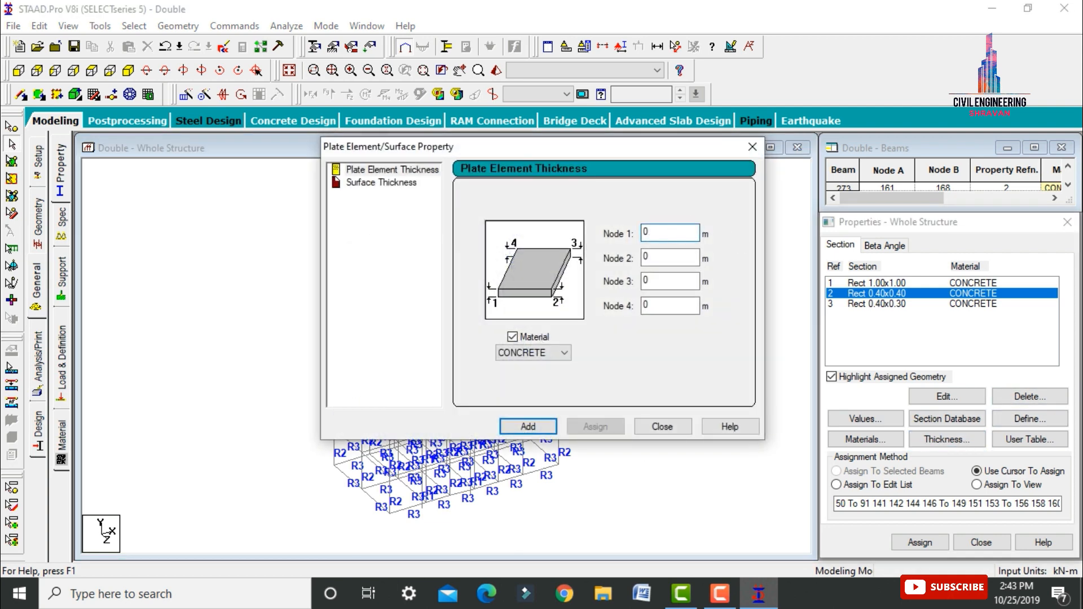
pyautogui.write('.15')
pyautogui.press('Return')
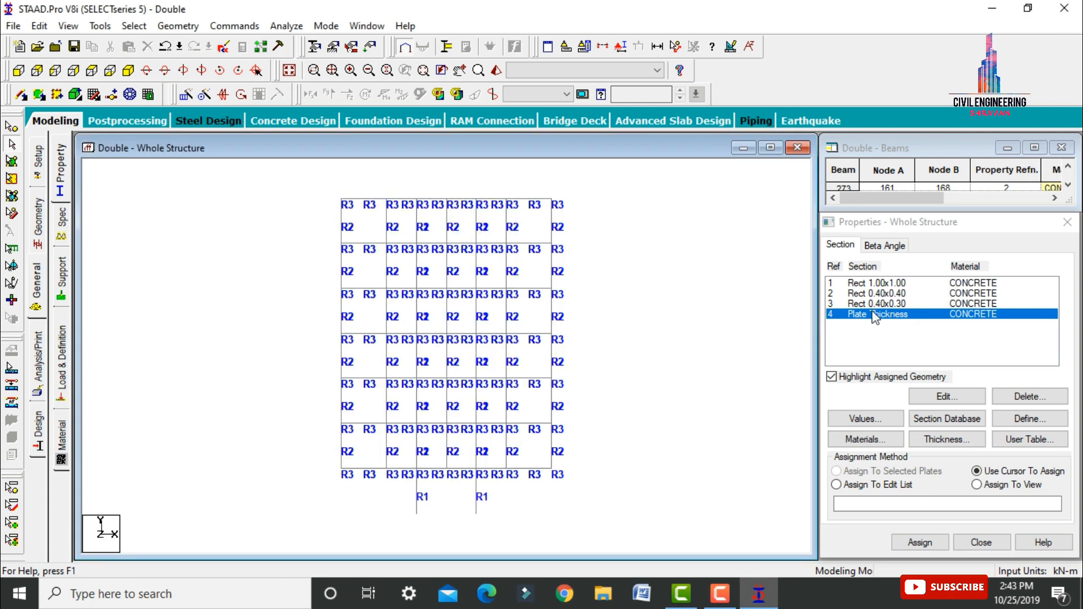
pyautogui.click(522, 329)
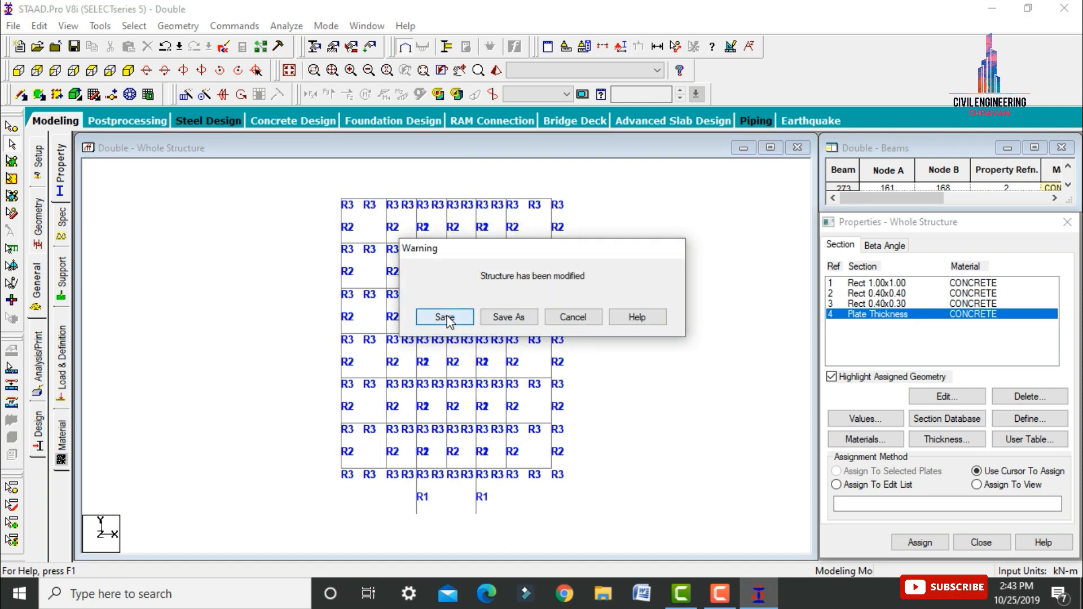
pyautogui.click(445, 319)
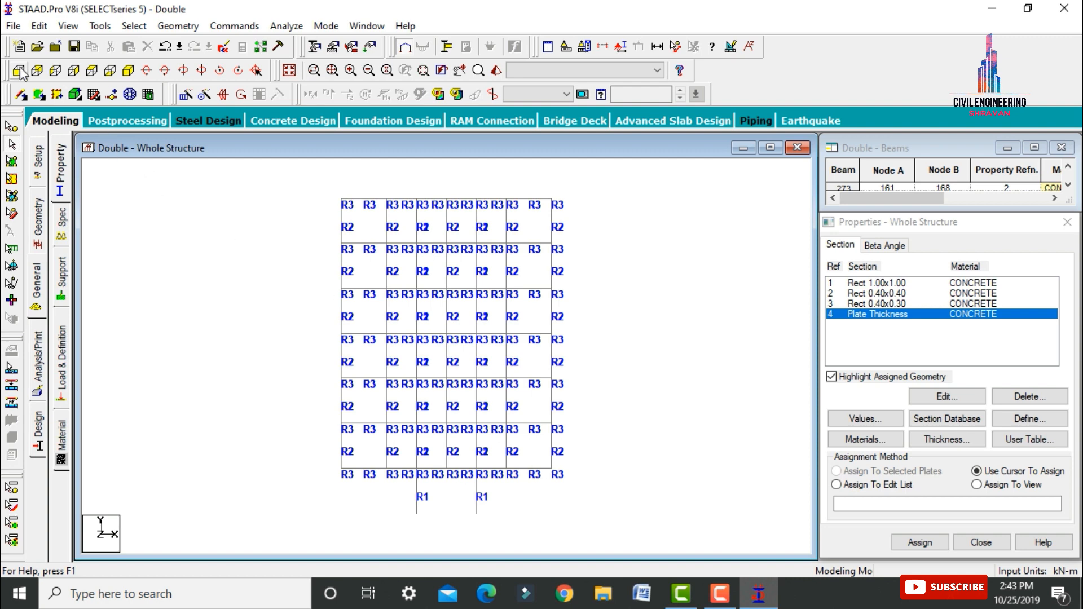
# Step: Isolate the lowest floor level with a window section cut and show it in isometric view
pyautogui.click(602, 46)
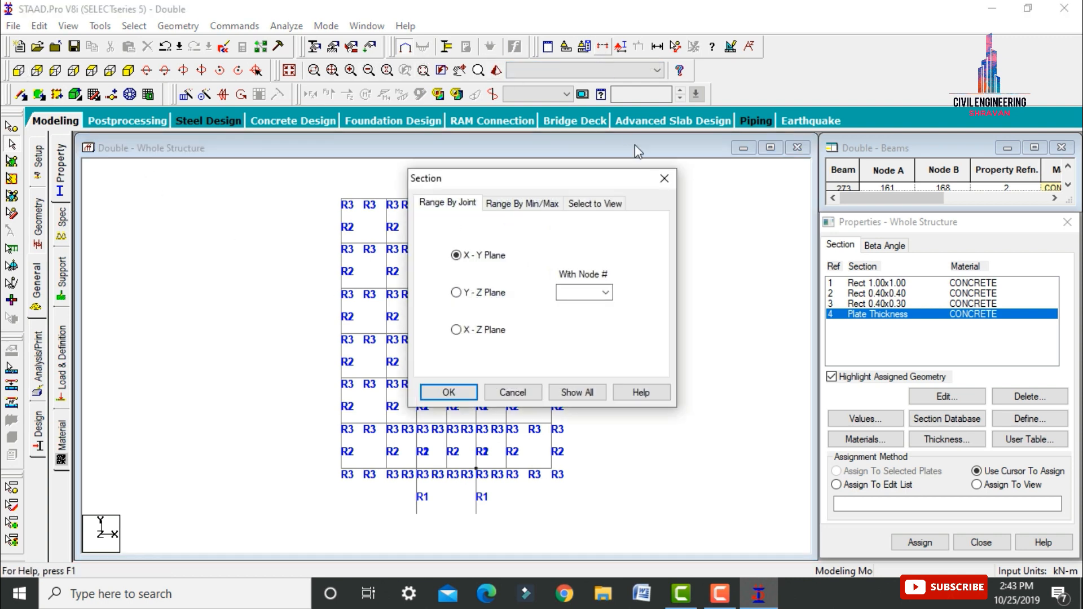
pyautogui.click(613, 203)
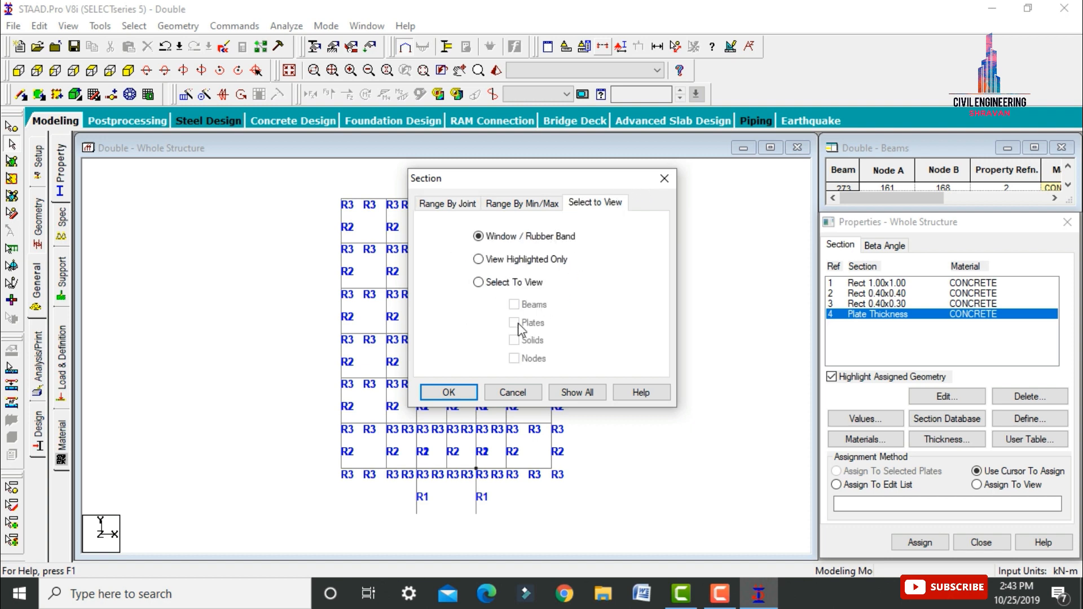
pyautogui.click(448, 392)
pyautogui.moveTo(324, 465); pyautogui.dragTo(559, 472)
pyautogui.click(129, 72)
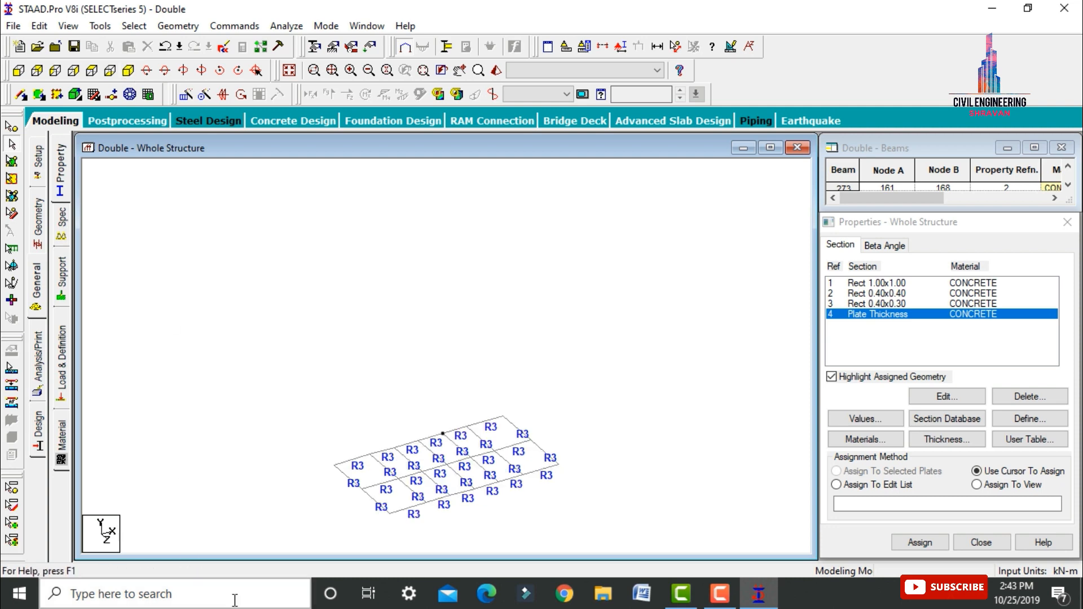
# Step: Create four-node plates in the bays of the rear row on the lowest floor and end plate creation
pyautogui.click(334, 466)
pyautogui.click(369, 454)
pyautogui.click(394, 479)
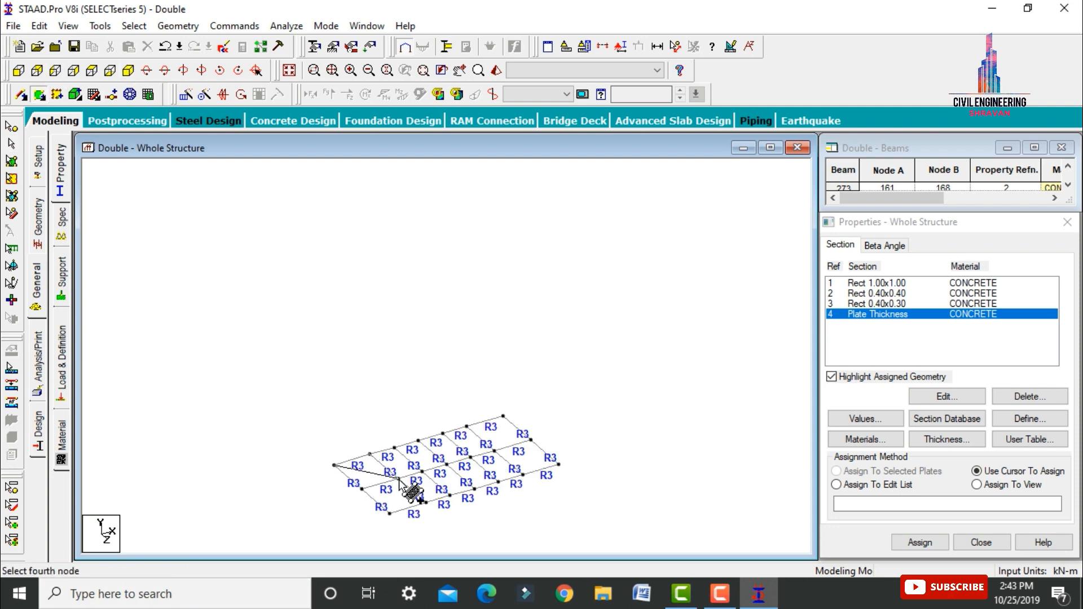
pyautogui.click(361, 489)
pyautogui.click(370, 454)
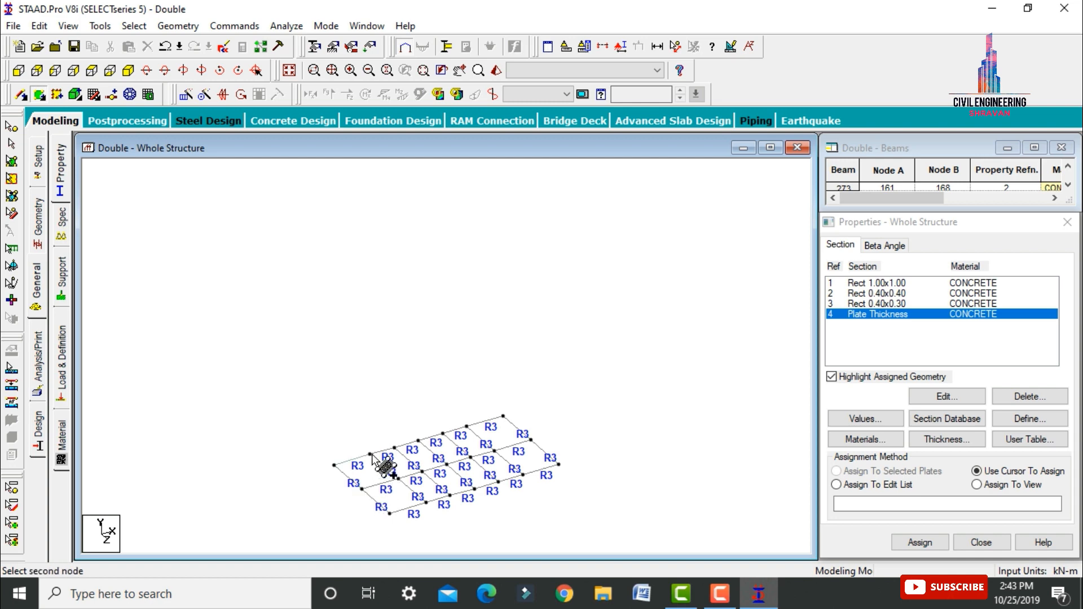
pyautogui.click(395, 448)
pyautogui.click(423, 471)
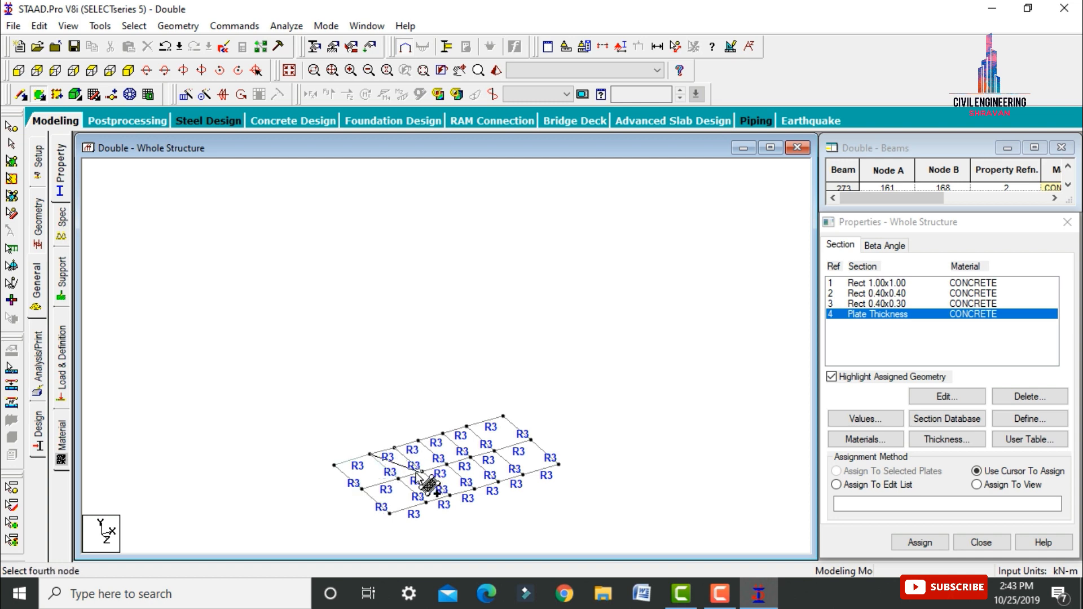
pyautogui.click(398, 478)
pyautogui.click(468, 427)
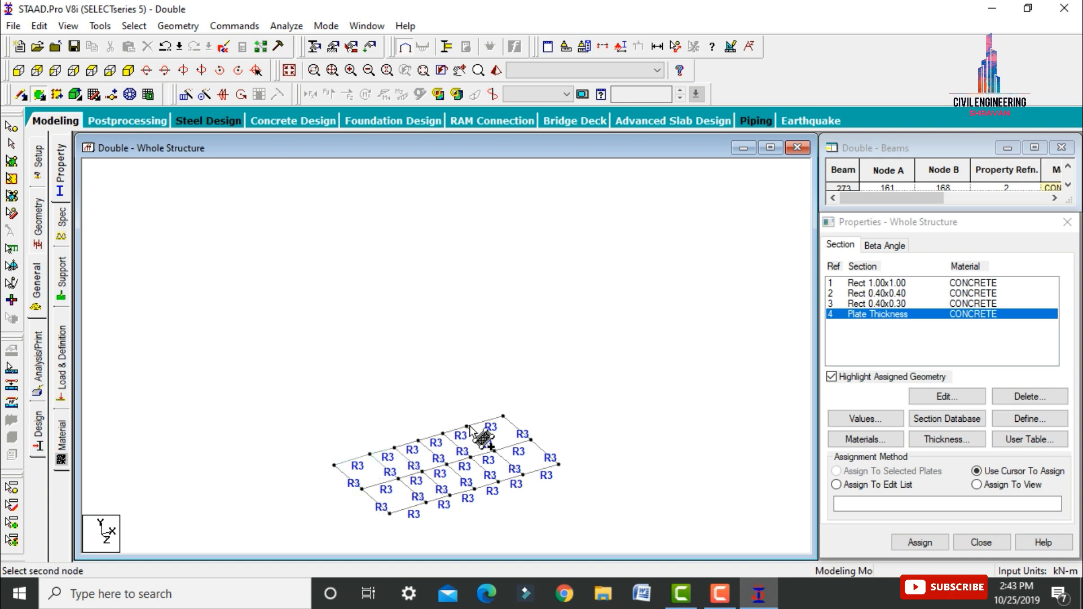
pyautogui.click(495, 451)
pyautogui.click(467, 427)
pyautogui.click(471, 458)
pyautogui.click(446, 464)
pyautogui.click(419, 441)
pyautogui.click(422, 473)
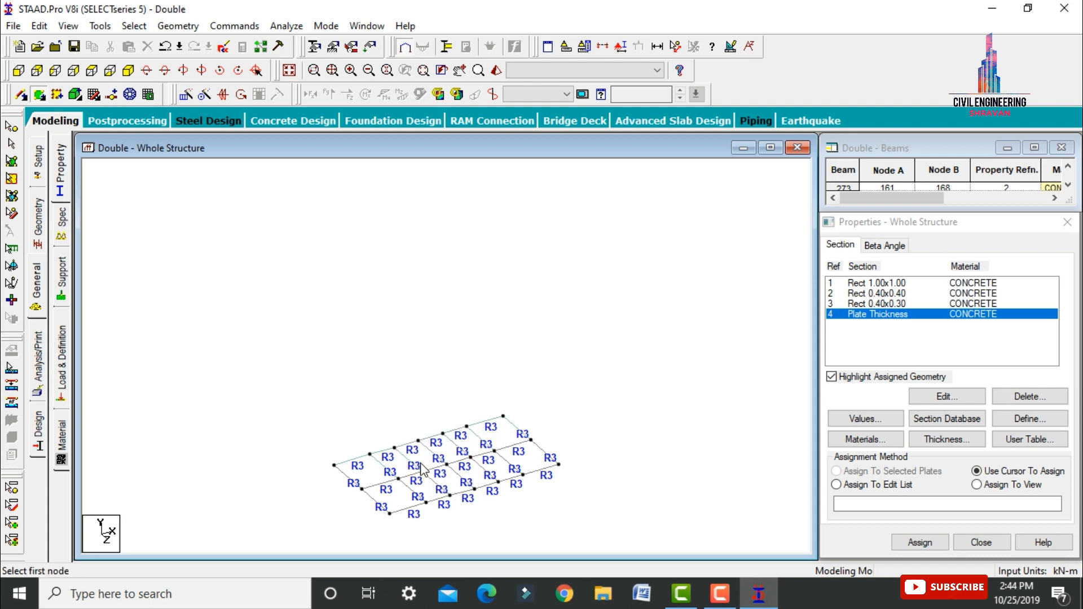
pyautogui.press('Escape')
# Step: Copy the rear row of plates once in the Z direction with a step spacing of 4 m using Translational Repeat
pyautogui.click(11, 160)
pyautogui.moveTo(256, 366); pyautogui.dragTo(625, 499)
pyautogui.click(186, 94)
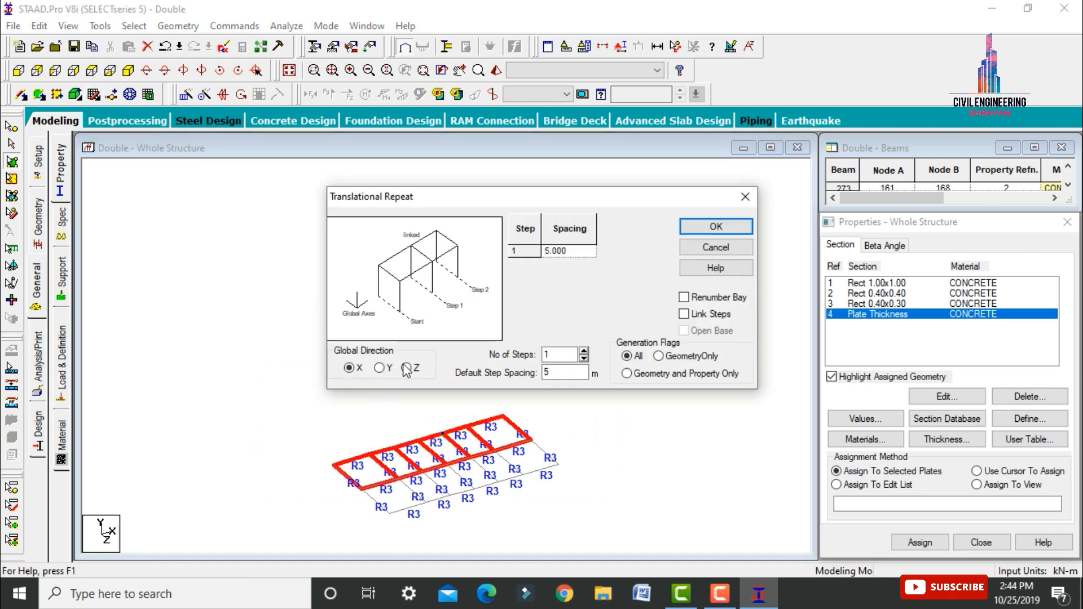
pyautogui.click(406, 368)
pyautogui.click(555, 356)
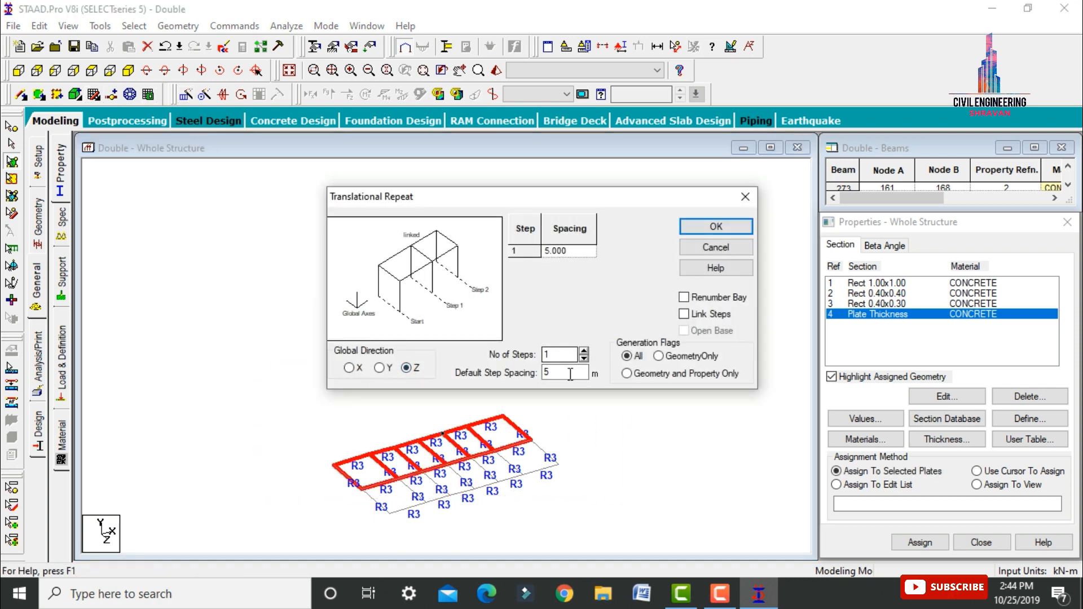
pyautogui.click(548, 375)
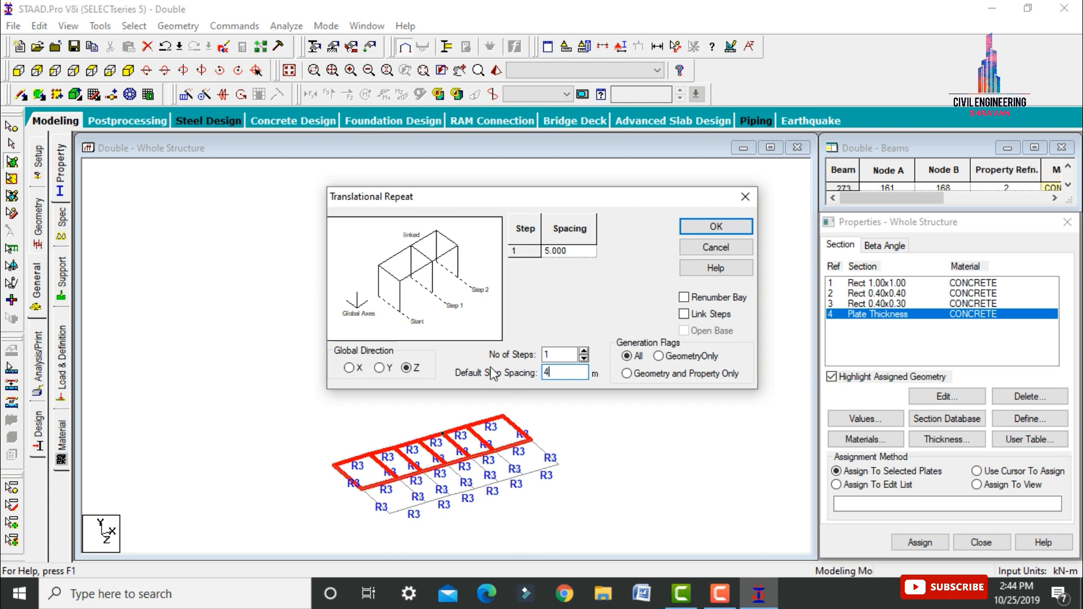
pyautogui.click(716, 226)
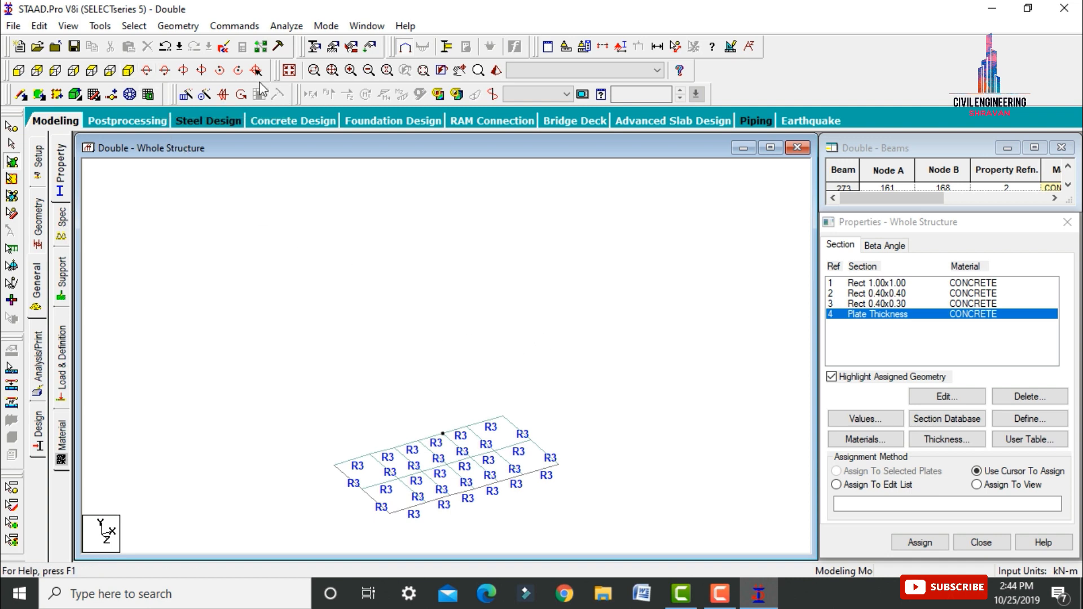
# Step: Restore the whole structure and inspect the floor plates in the 3D rendered view
pyautogui.click(294, 75)
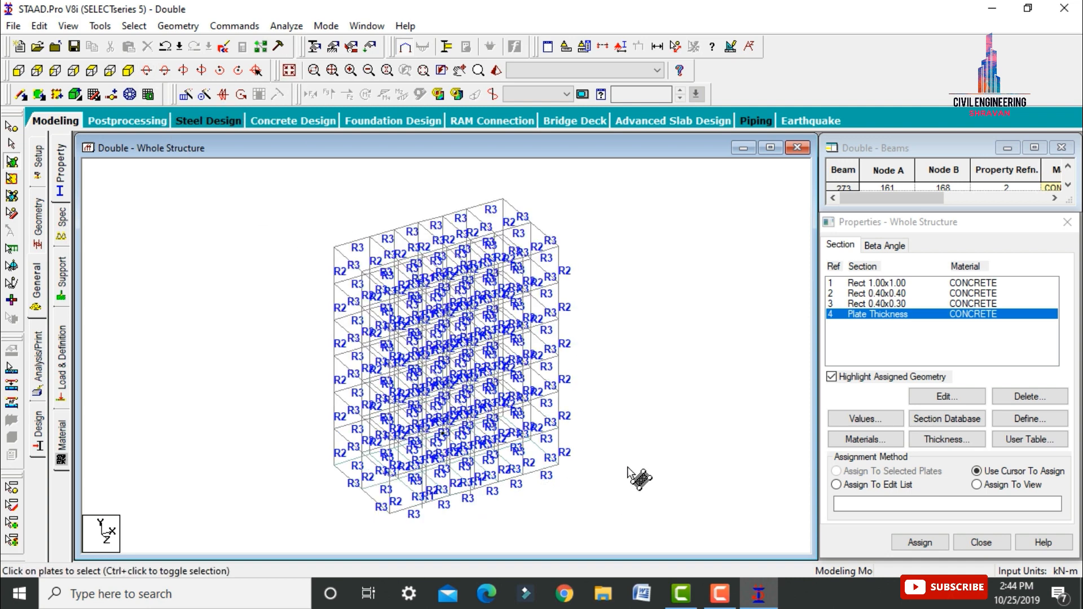
pyautogui.click(496, 76)
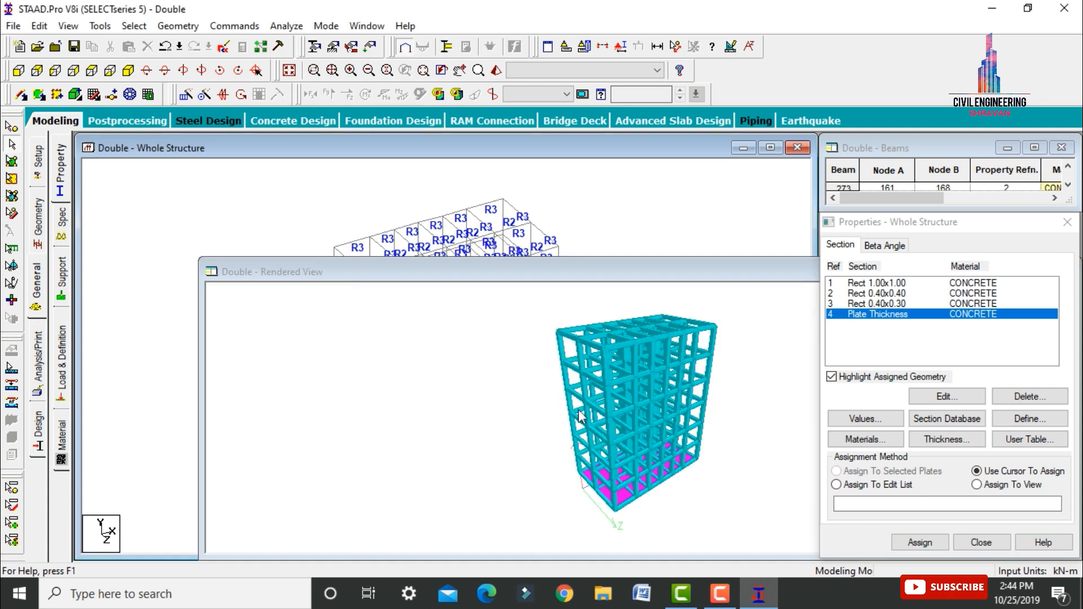
pyautogui.moveTo(578, 411); pyautogui.dragTo(583, 315)
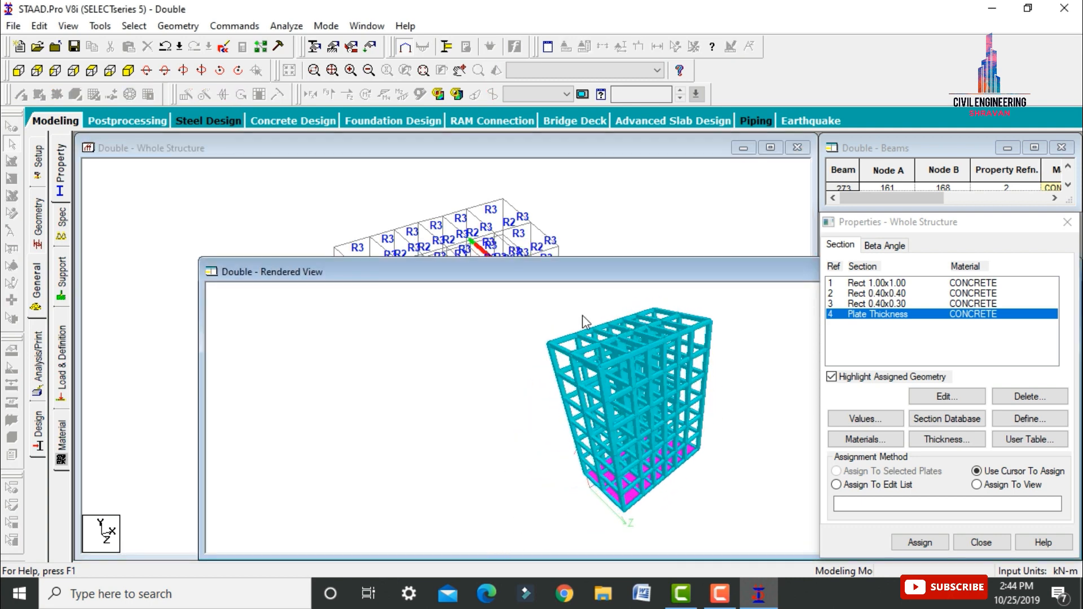
pyautogui.moveTo(558, 276); pyautogui.dragTo(433, 236)
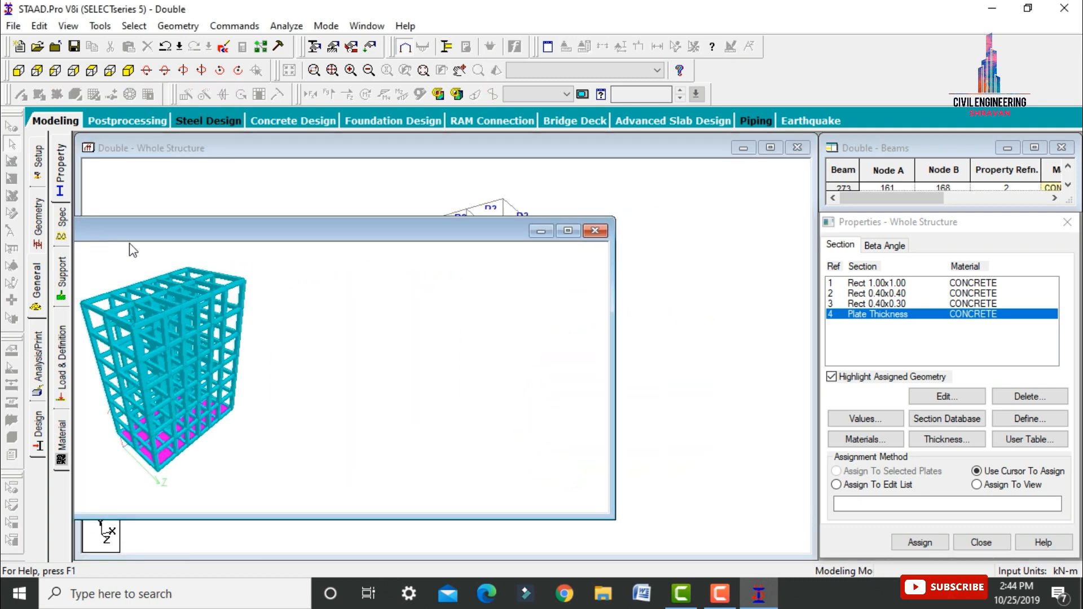
pyautogui.click(595, 231)
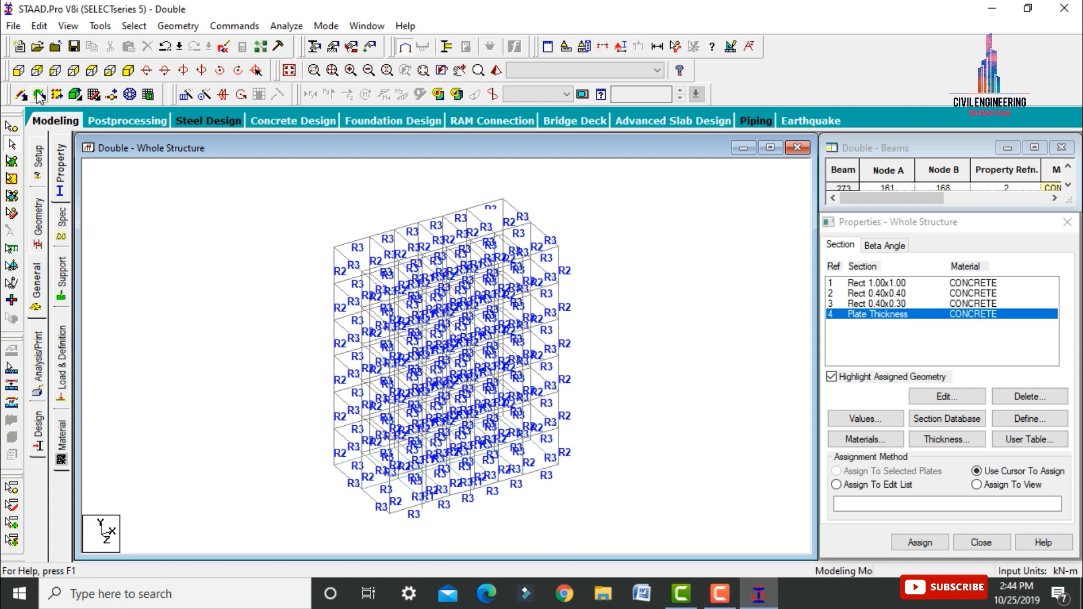
# Step: Copy the lowest floor's plates upward in the Y direction with 6 steps of 3 m using Translational Repeat
pyautogui.click(19, 70)
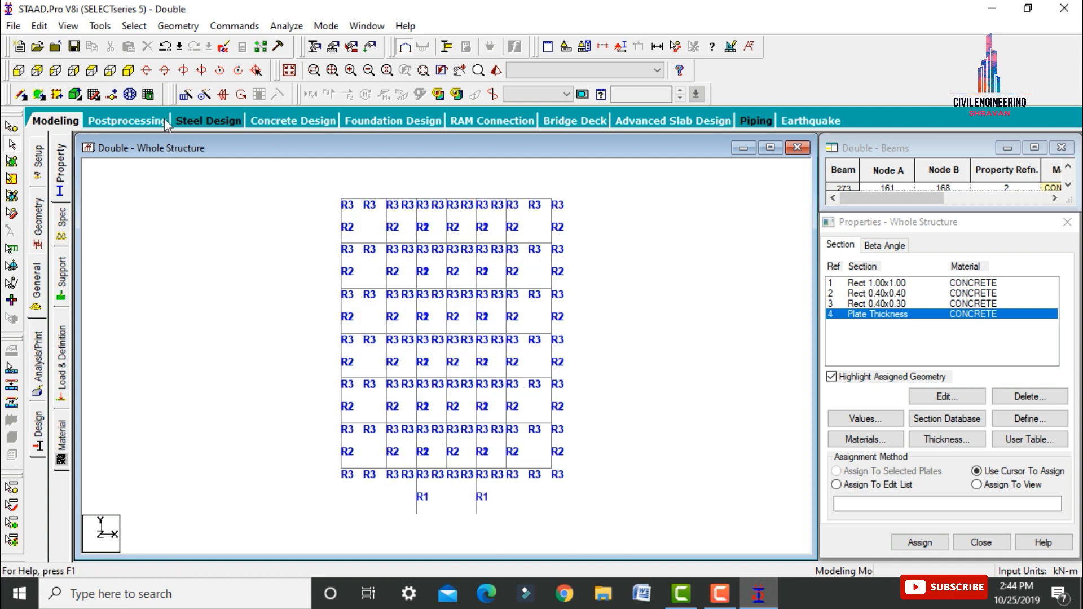
pyautogui.click(12, 161)
pyautogui.moveTo(314, 456); pyautogui.dragTo(579, 486)
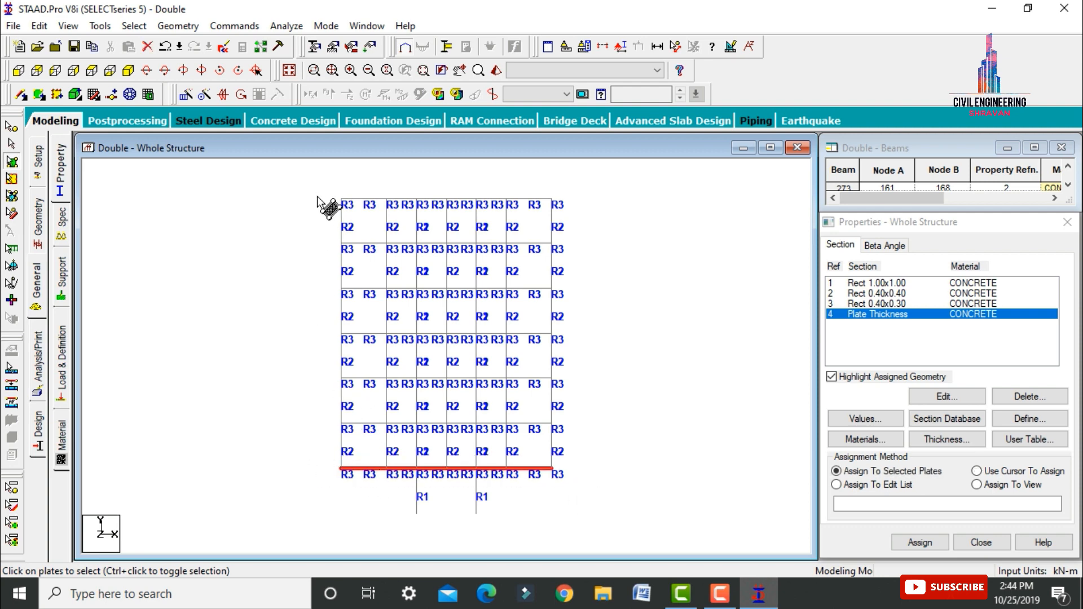
pyautogui.click(186, 94)
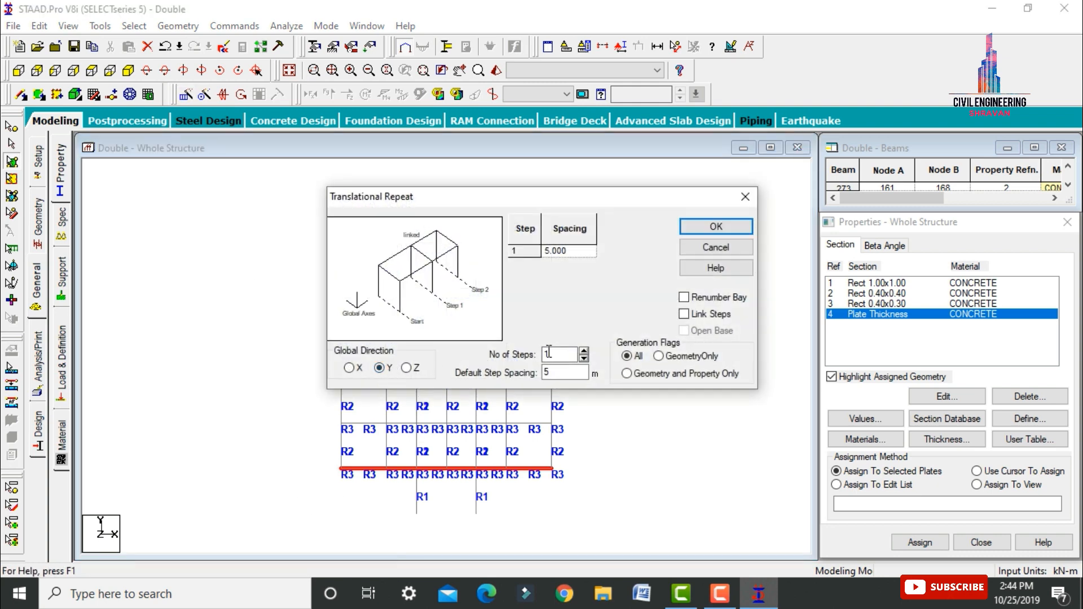
pyautogui.doubleClick(548, 354)
pyautogui.write('6')
pyautogui.press('Tab')
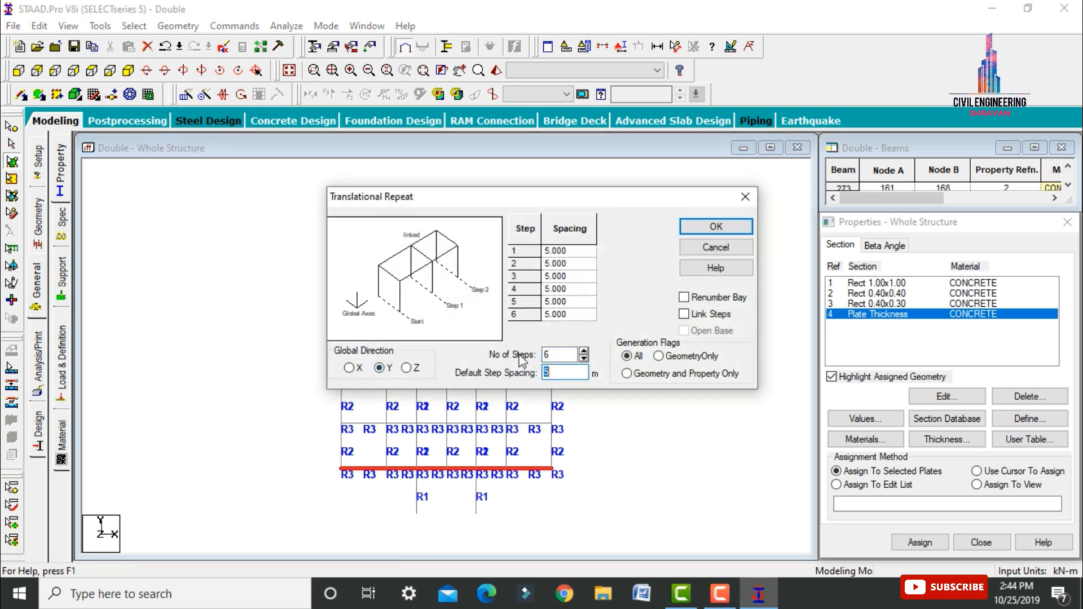
pyautogui.write('3')
pyautogui.click(708, 228)
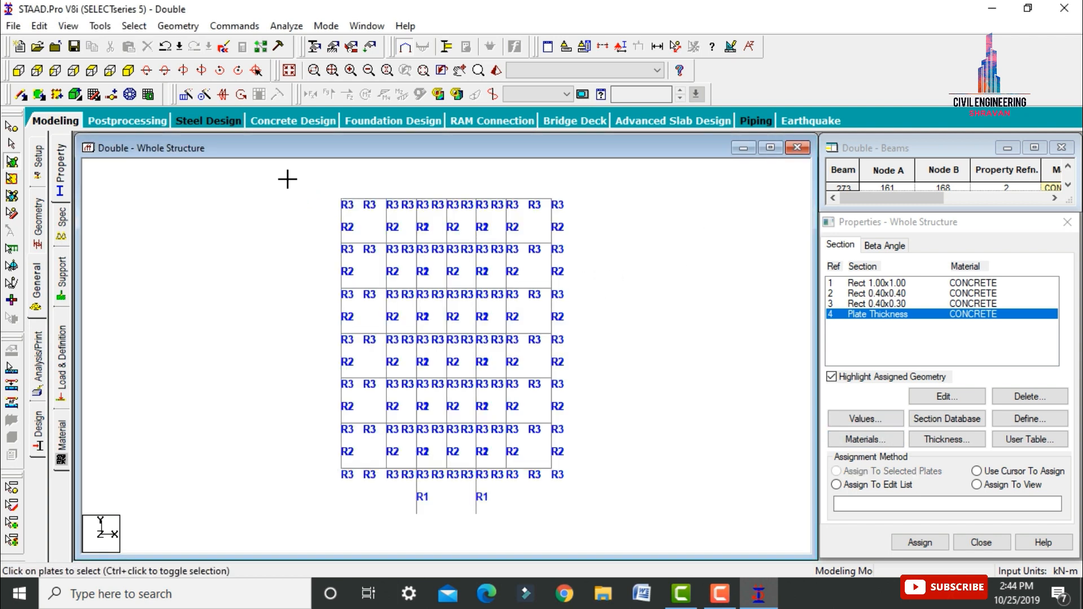
# Step: Select all the floor plates and assign the plate thickness property using the Assign To View method
pyautogui.moveTo(287, 178); pyautogui.dragTo(636, 496)
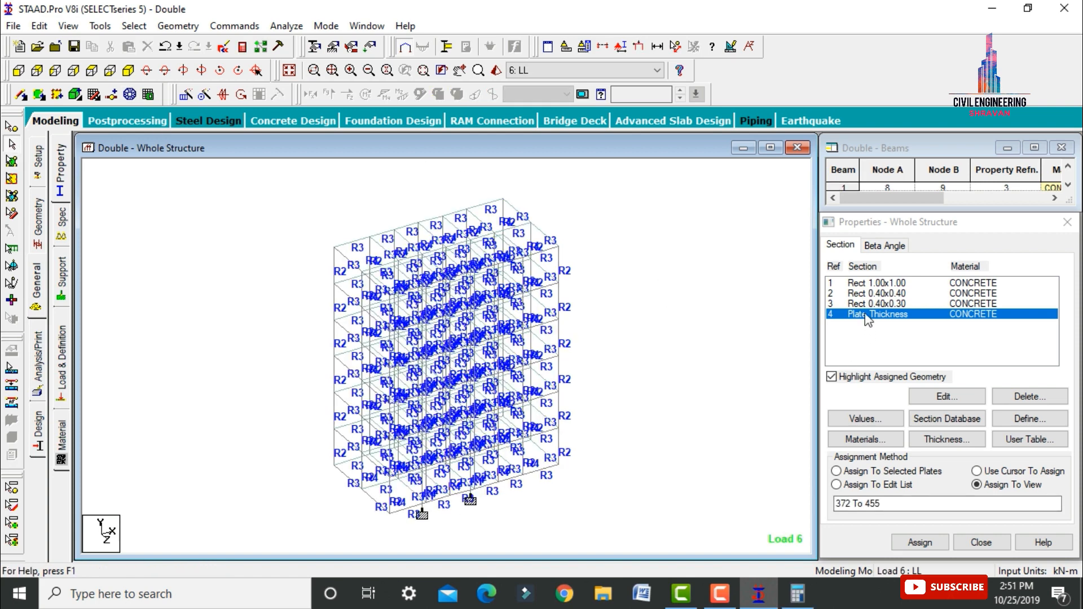
pyautogui.click(868, 318)
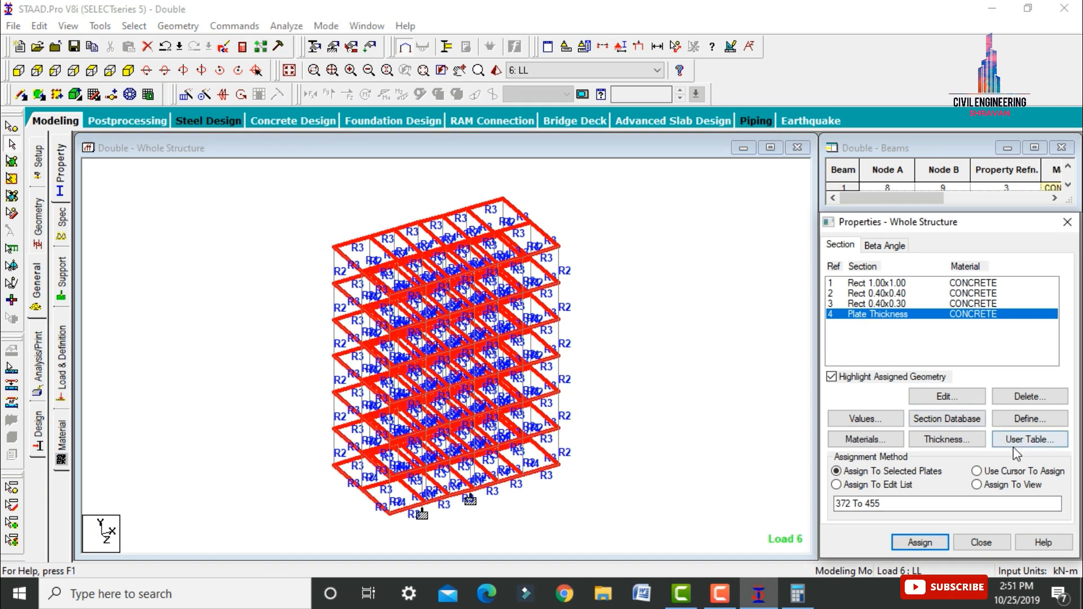
pyautogui.click(920, 542)
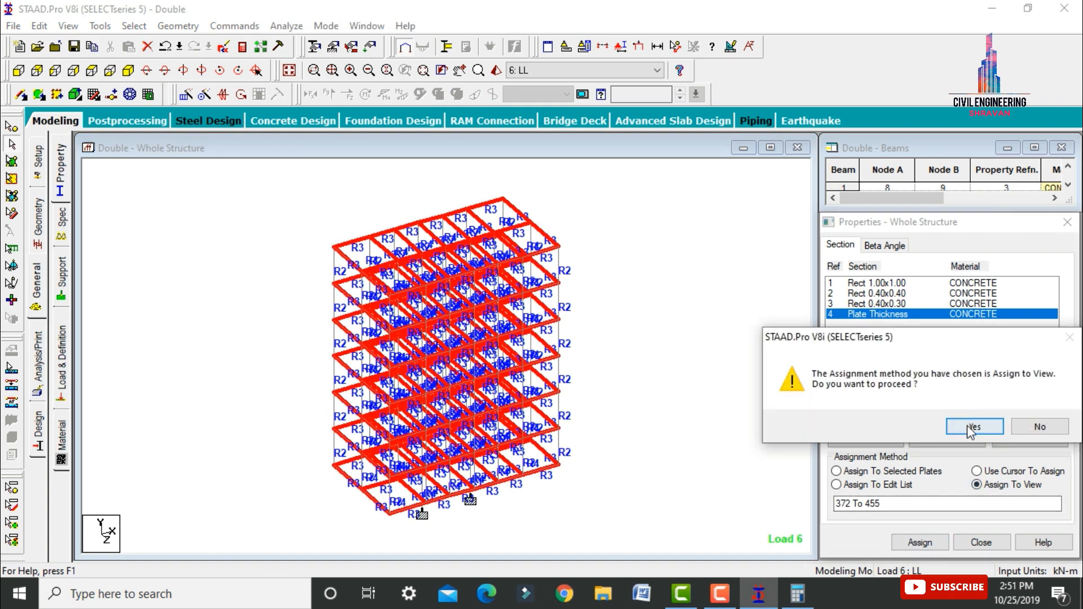
pyautogui.click(974, 426)
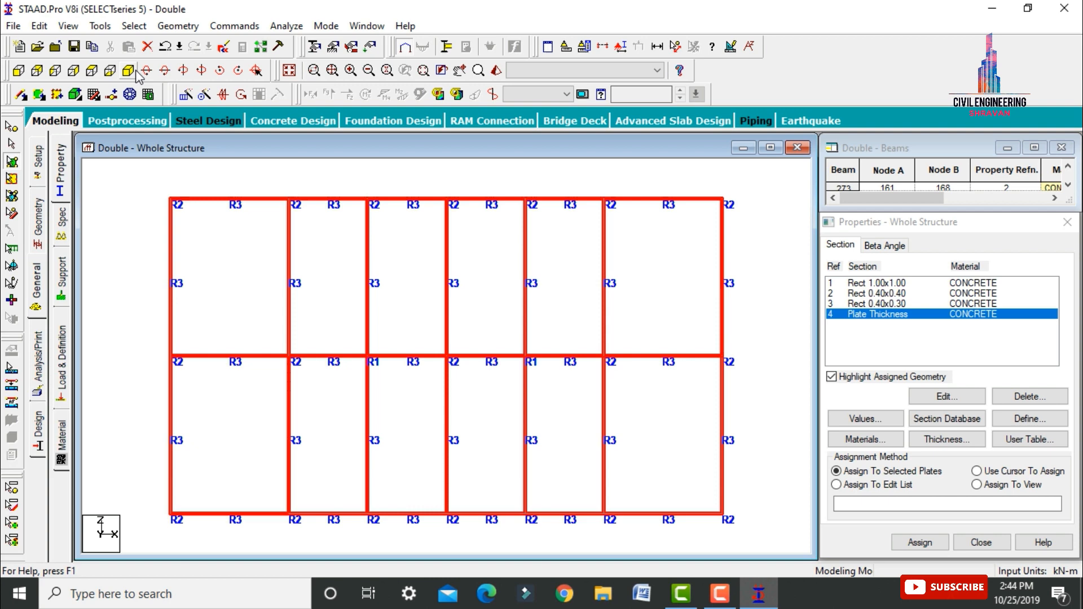
# Step: Inspect the slabs on every floor from several angles in the isometric and 3D rendered views, and return to modeling
pyautogui.click(130, 71)
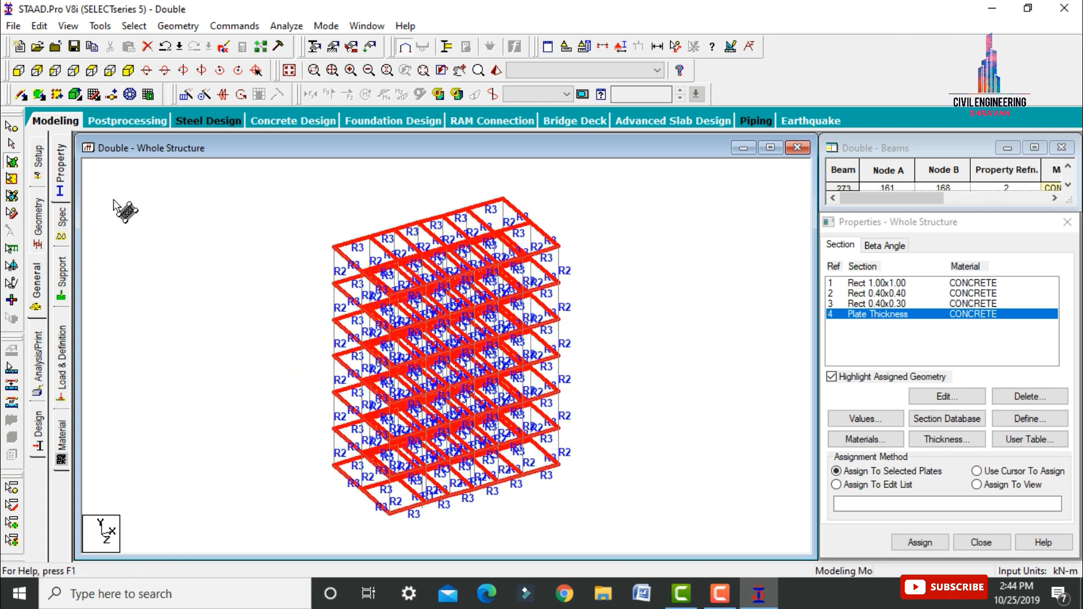
pyautogui.click(121, 210)
pyautogui.click(496, 70)
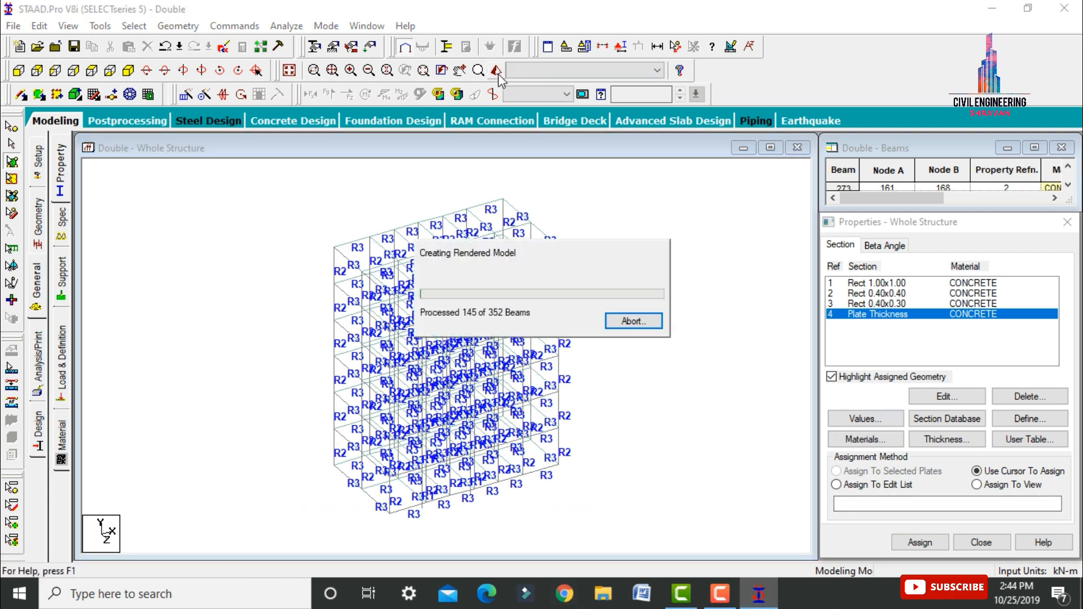
pyautogui.click(910, 148)
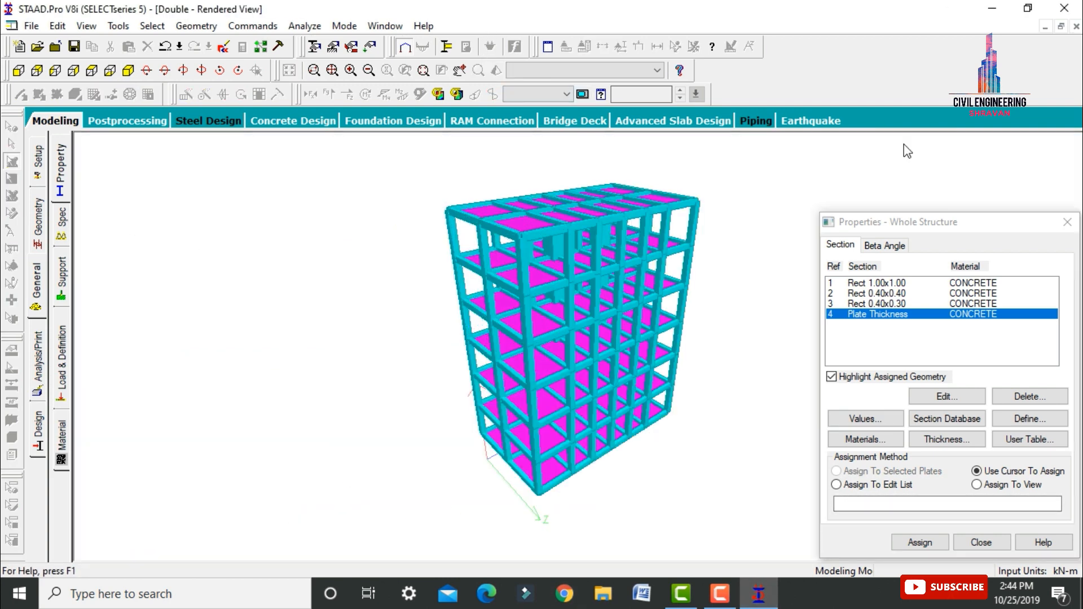
pyautogui.moveTo(694, 320); pyautogui.dragTo(640, 226)
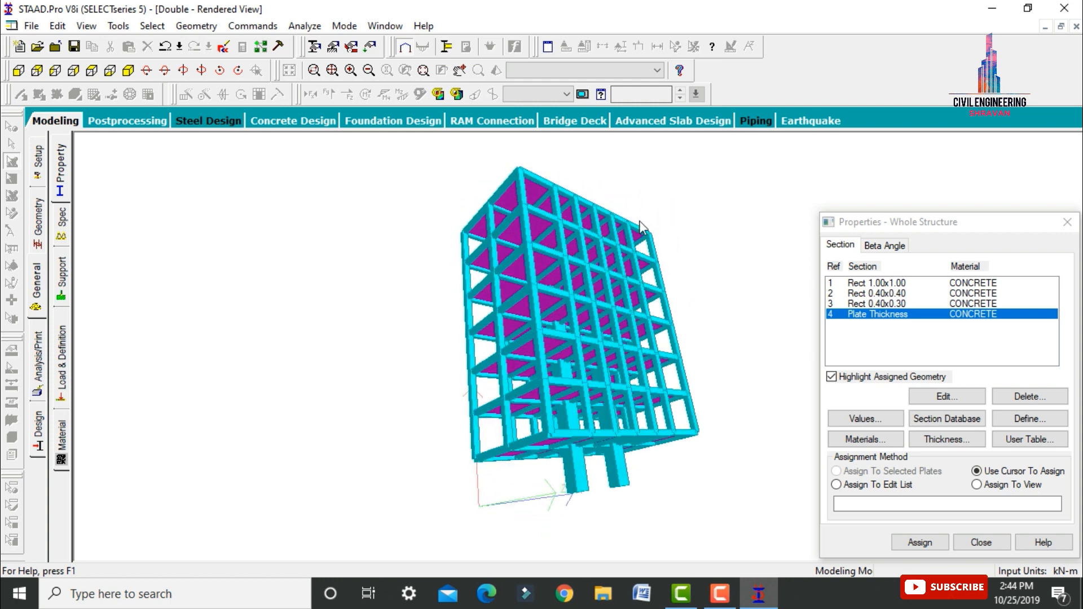
pyautogui.moveTo(672, 398); pyautogui.dragTo(545, 415)
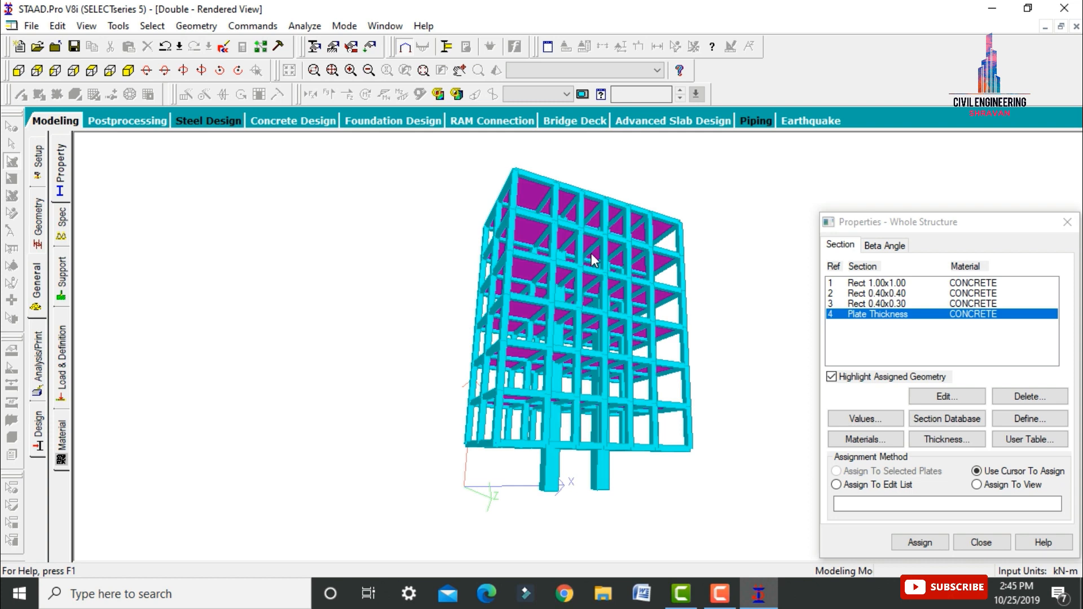
pyautogui.moveTo(595, 245); pyautogui.dragTo(529, 294)
pyautogui.click(53, 120)
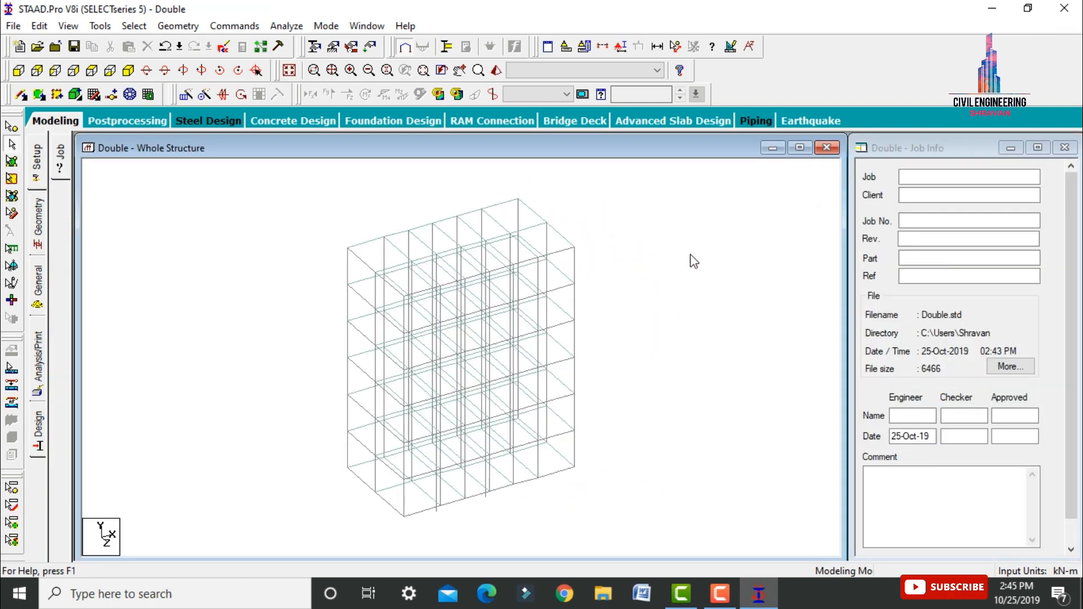
# Step: Start a new seismic definition for the structure using the IS 1893 - 2002/2005 code
pyautogui.click(39, 367)
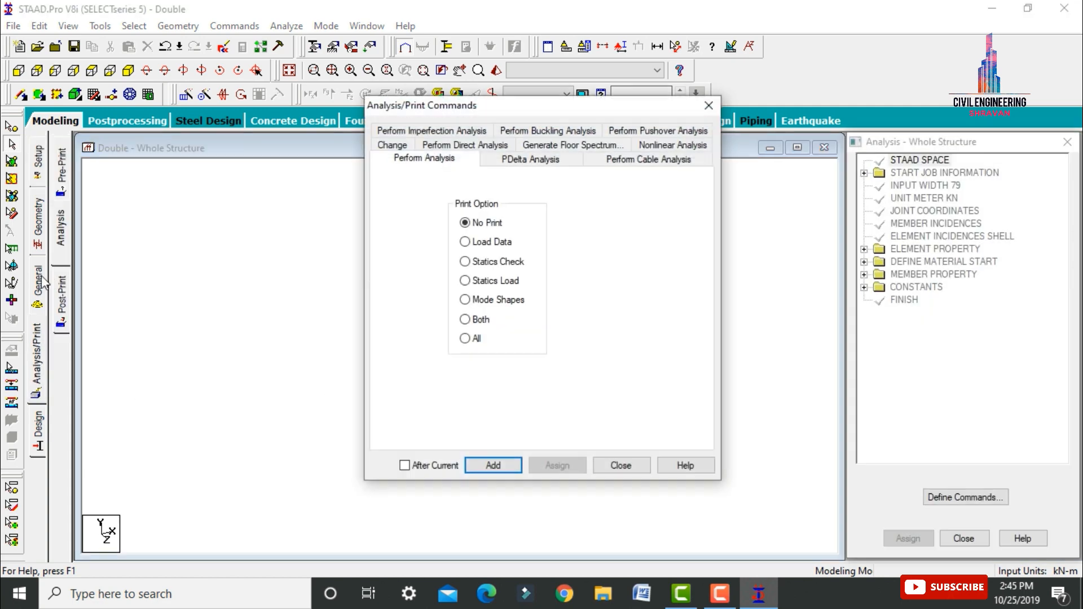
pyautogui.click(620, 465)
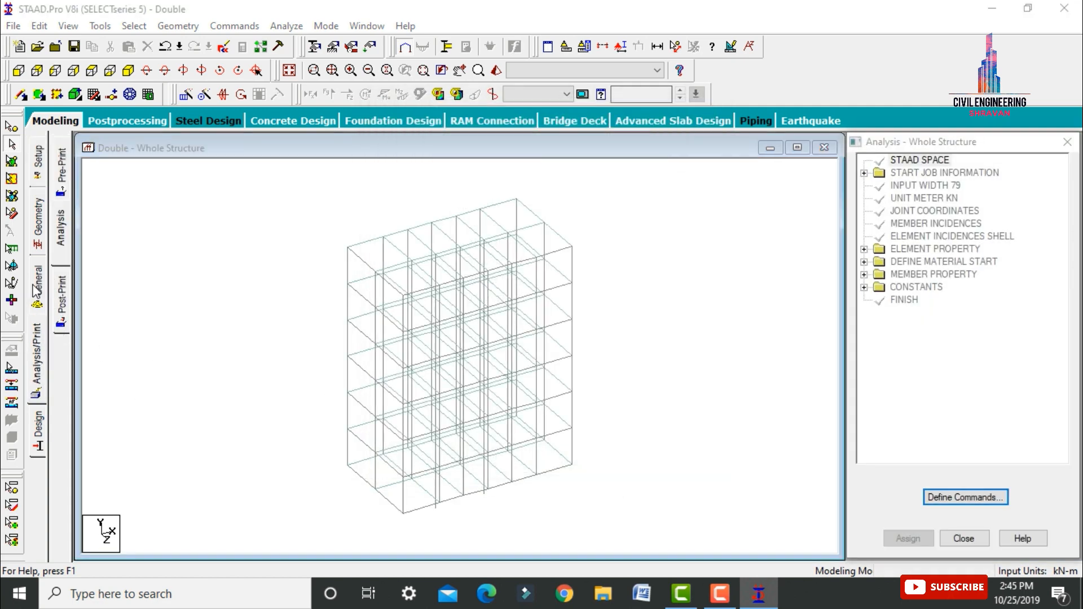
pyautogui.click(42, 293)
pyautogui.click(62, 361)
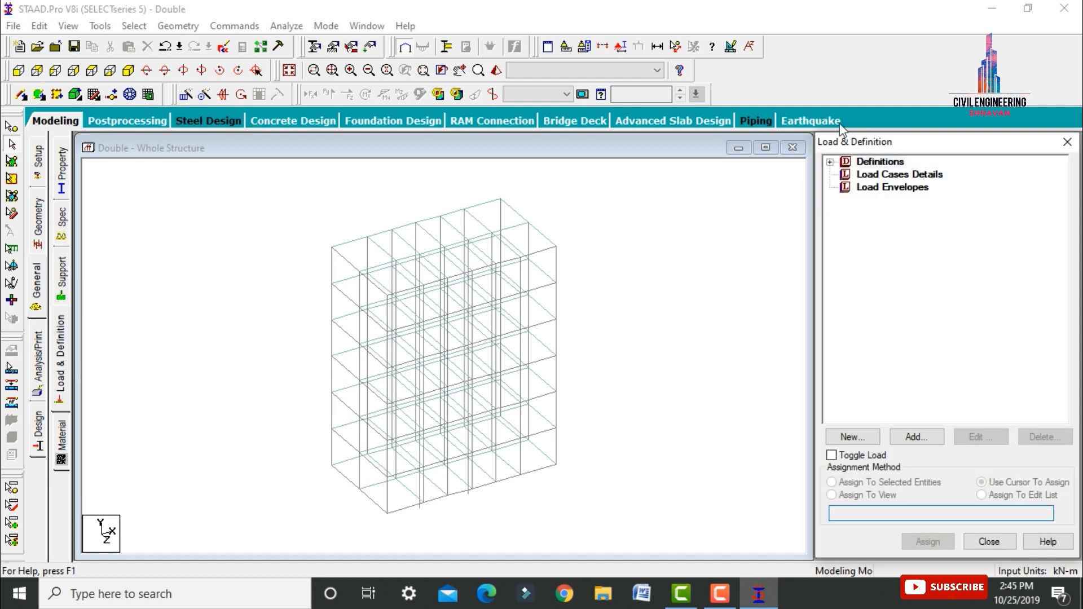
pyautogui.click(830, 163)
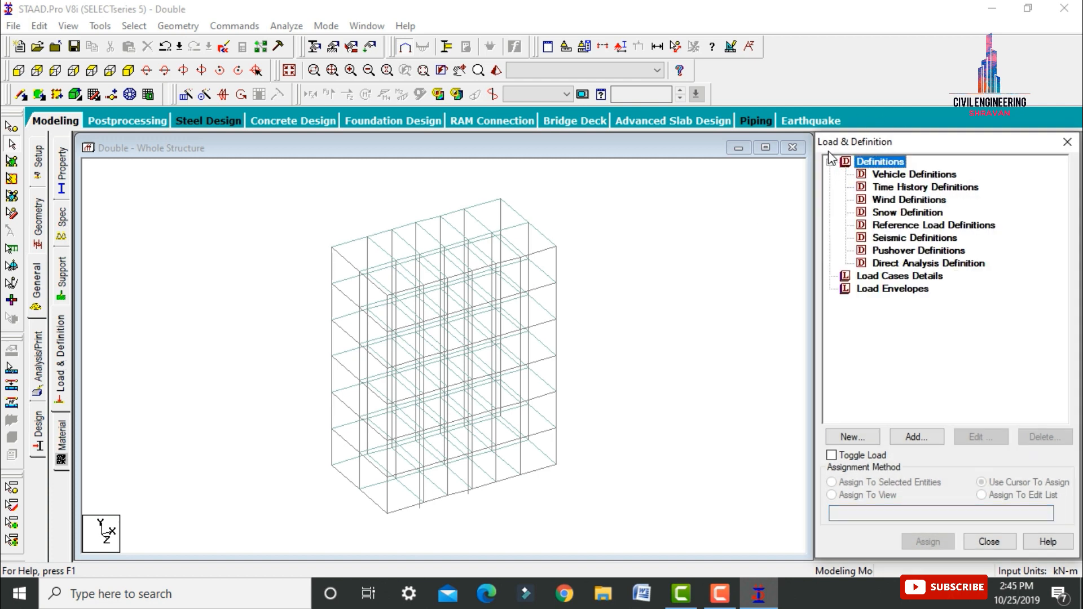
pyautogui.click(915, 238)
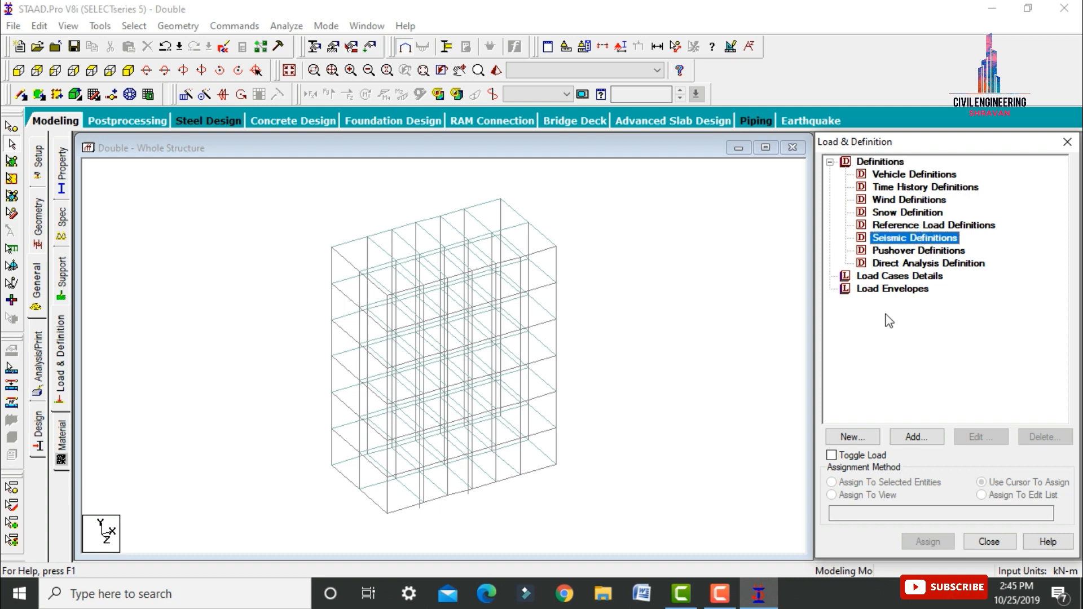
pyautogui.click(914, 437)
pyautogui.click(559, 163)
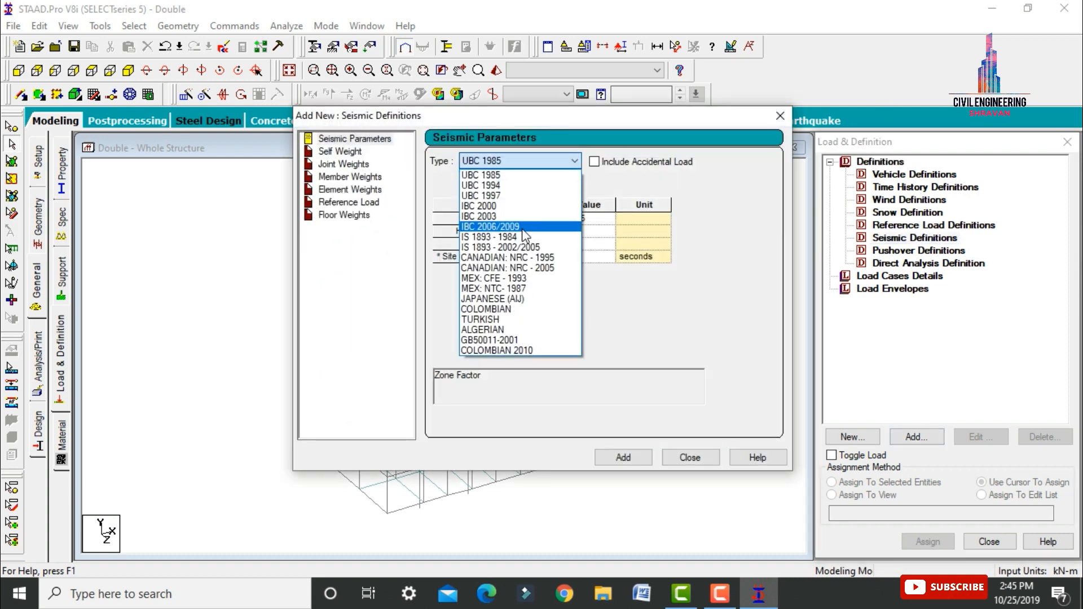
pyautogui.click(518, 247)
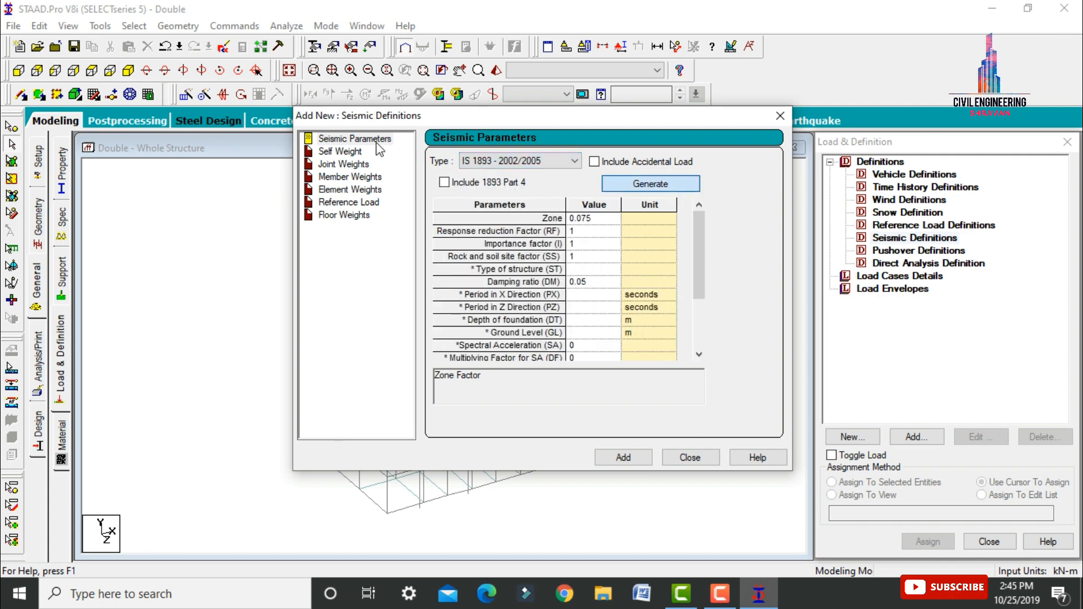
# Step: Generate the IS 1893 seismic parameters for zone V with a special RC moment resisting frame and medium soil
pyautogui.click(630, 186)
pyautogui.click(105, 79)
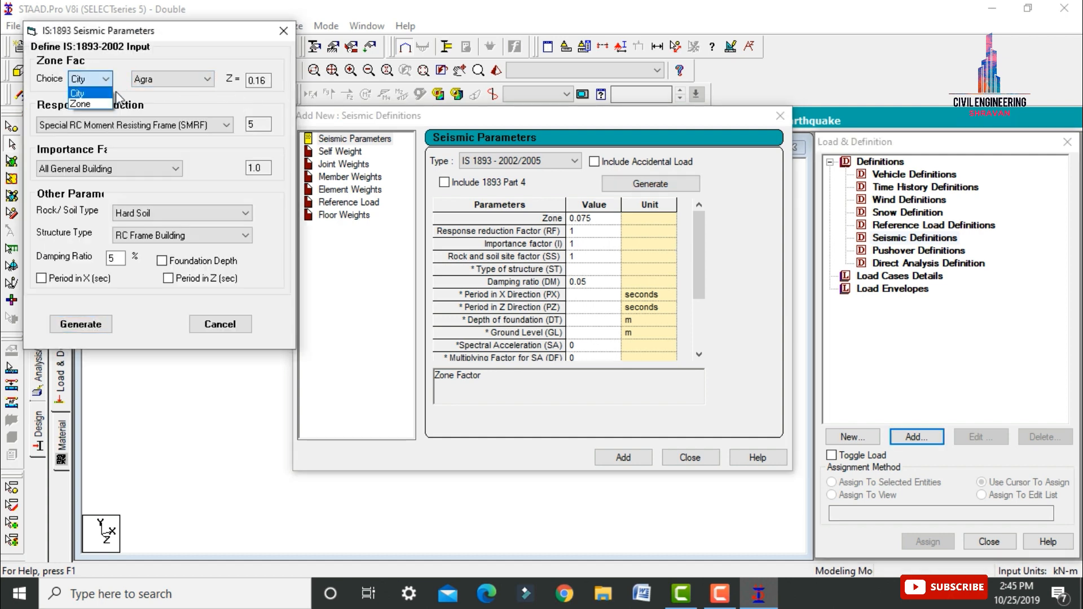
pyautogui.click(91, 104)
pyautogui.click(160, 76)
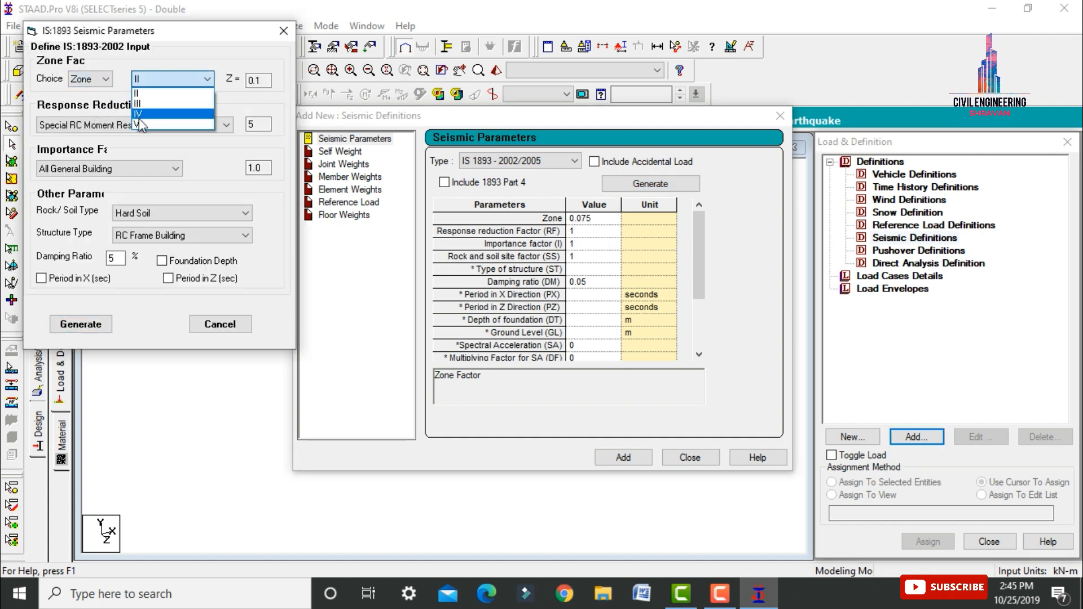
pyautogui.click(143, 124)
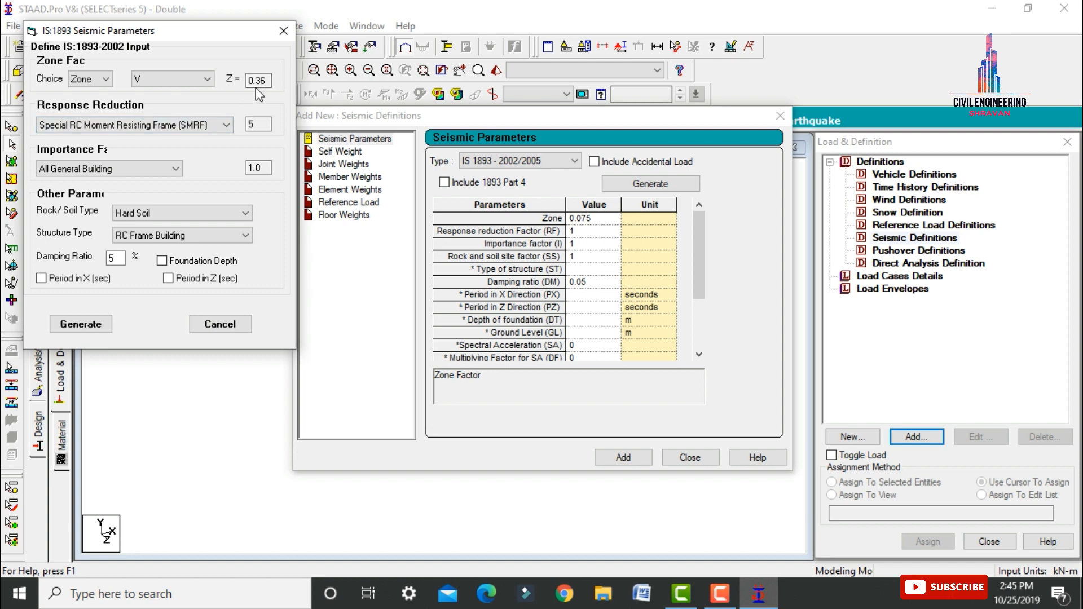
pyautogui.click(227, 126)
pyautogui.click(228, 126)
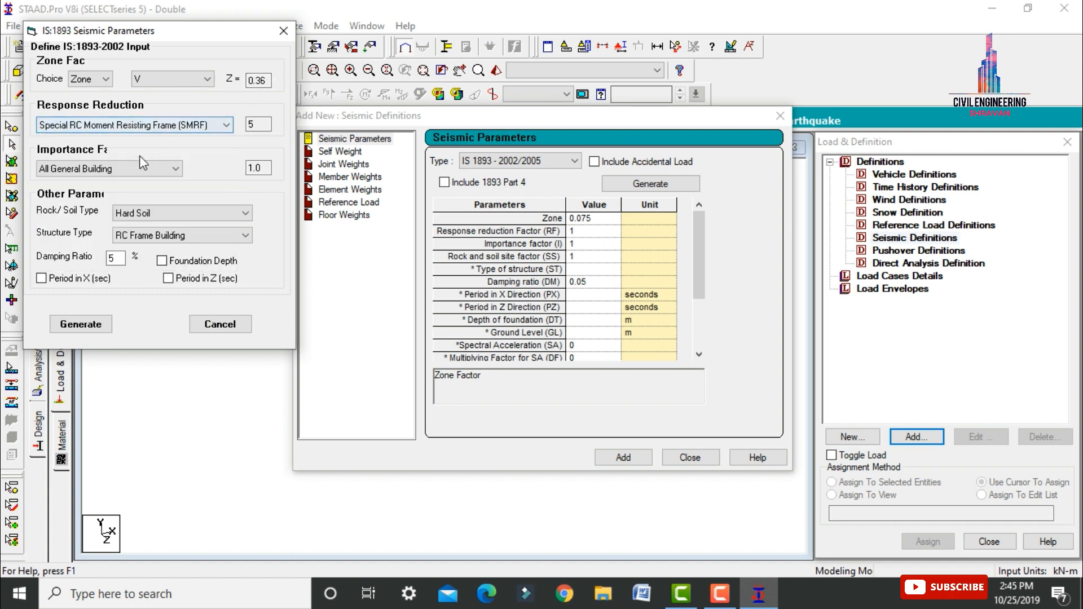
pyautogui.click(168, 215)
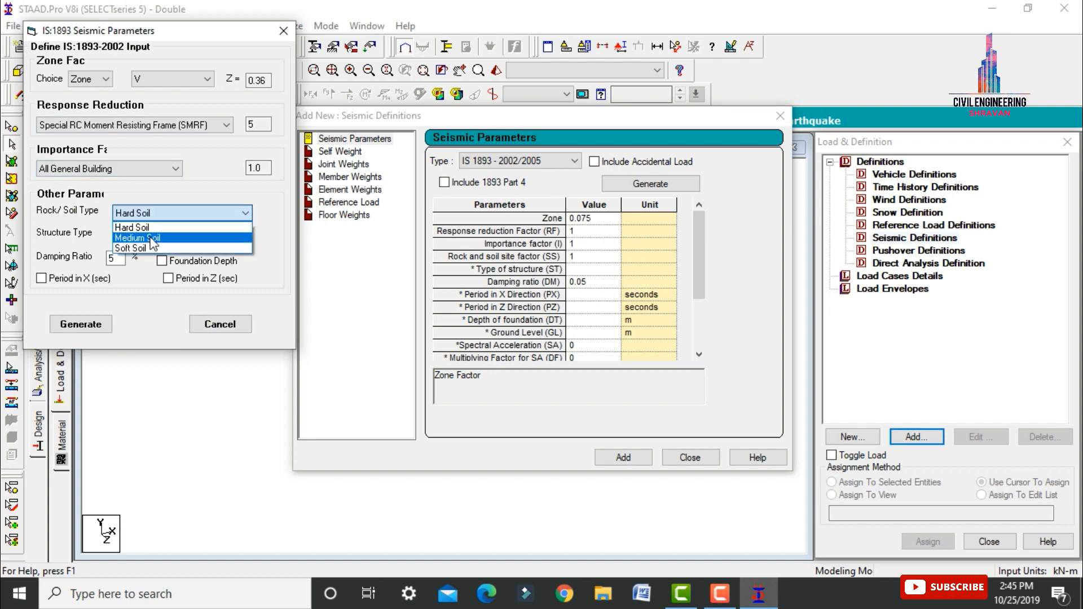
pyautogui.click(149, 235)
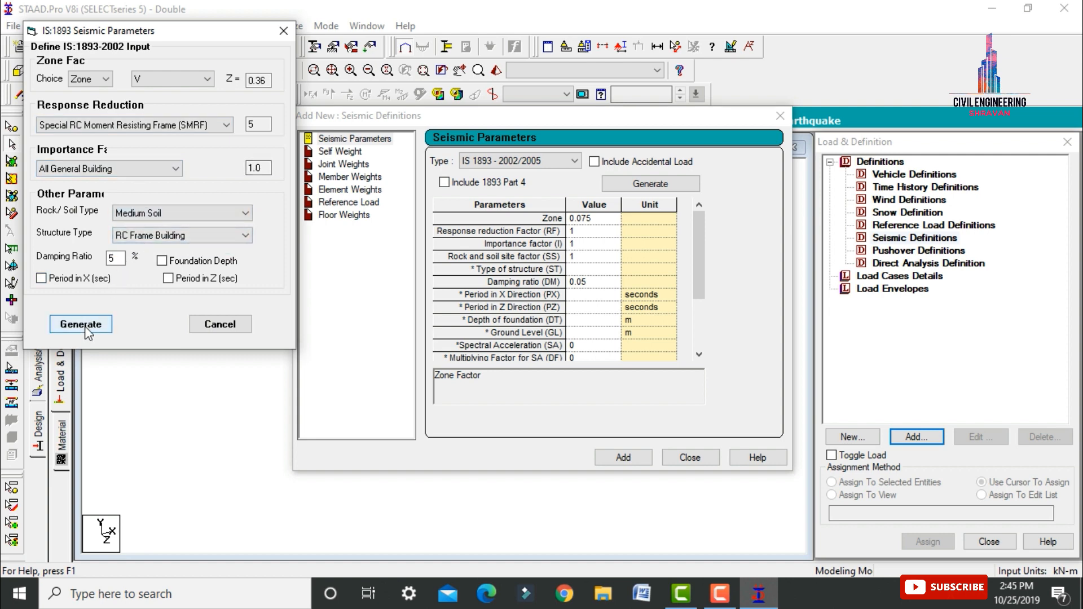
pyautogui.click(84, 325)
# Step: Set the damping ratio to 0.05 and add the seismic parameters together with a self weight factor of 1
pyautogui.click(587, 284)
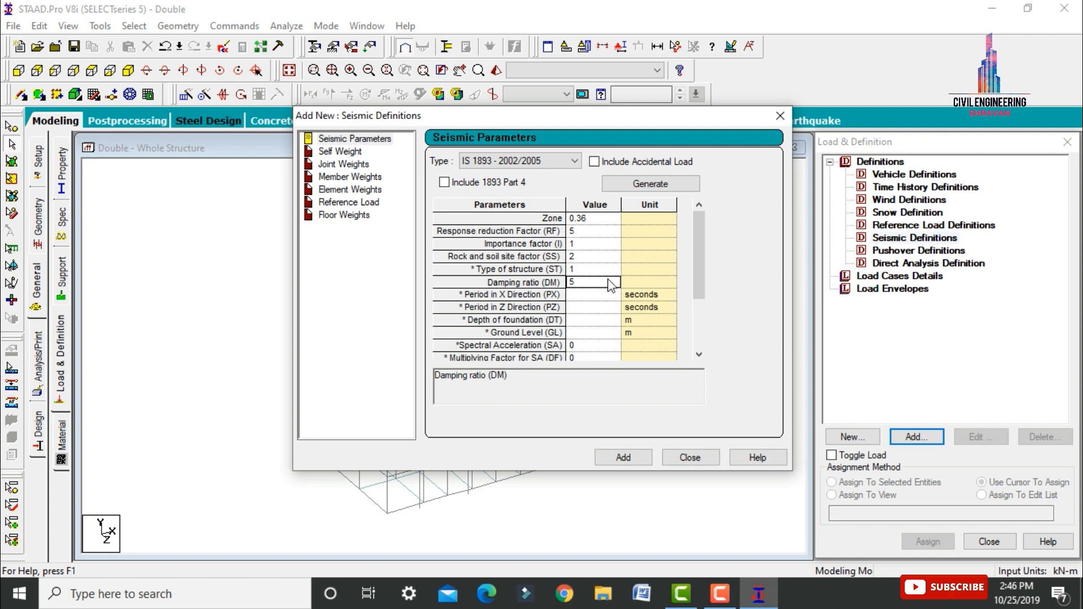
pyautogui.press('BackSpace')
pyautogui.write('0')
pyautogui.click(623, 458)
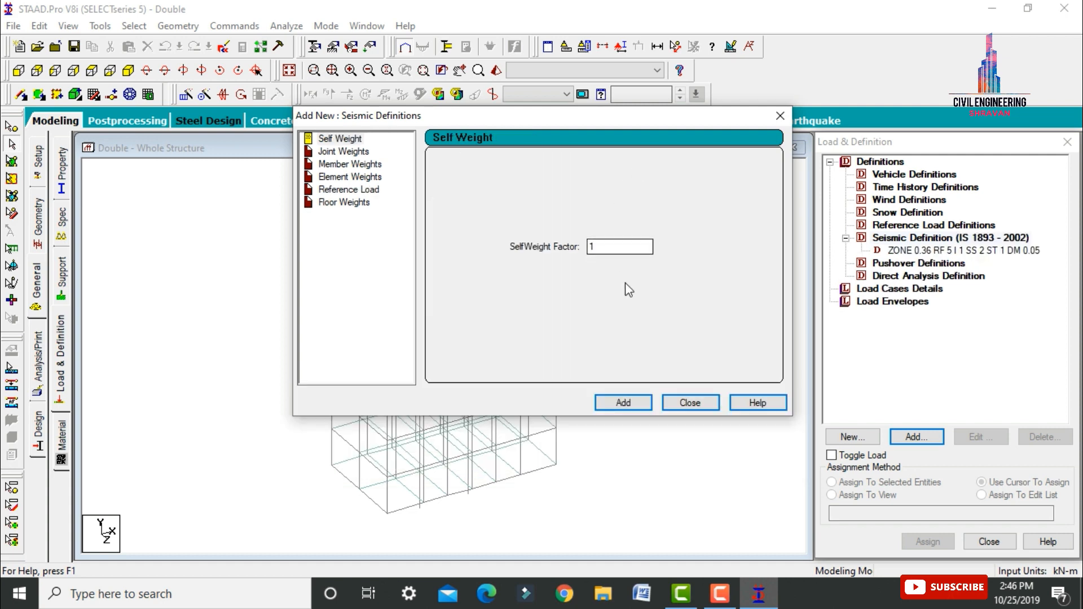
pyautogui.click(619, 404)
# Step: Begin a member weight entry in the seismic definition with the loading type UNI
pyautogui.click(340, 165)
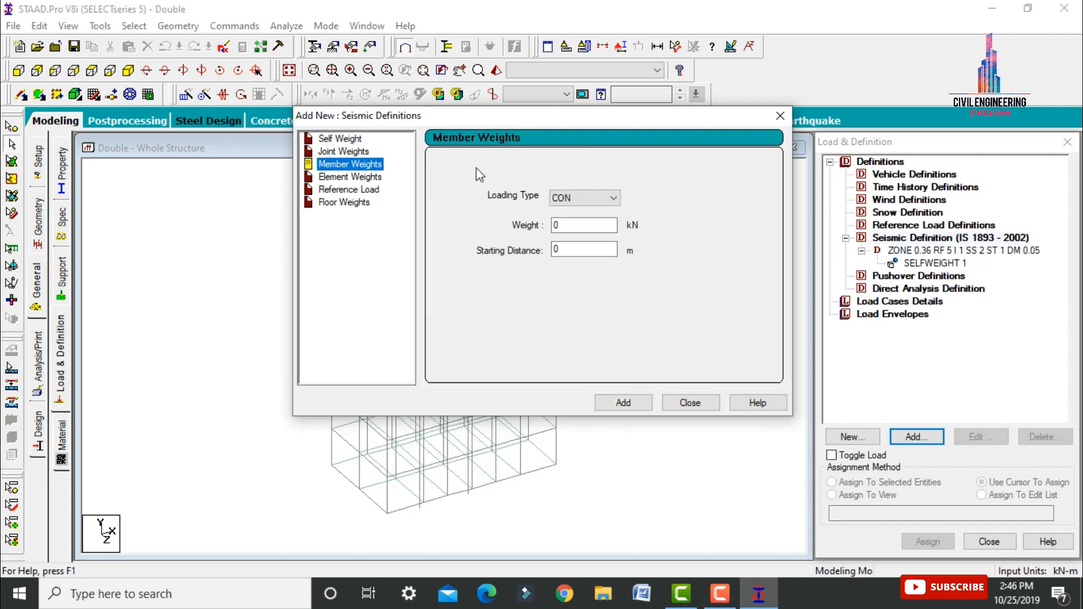
pyautogui.click(557, 197)
pyautogui.click(574, 220)
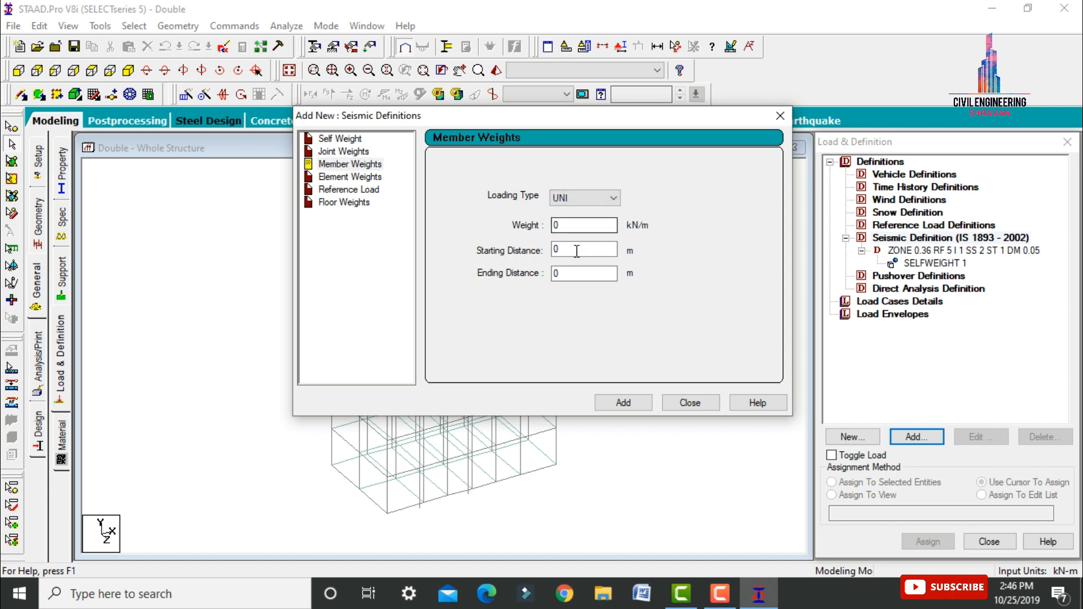
# Step: Switch to Calculator and compute the beam's weight per metre as 0.3 × 0.4 × 25
pyautogui.click(161, 592)
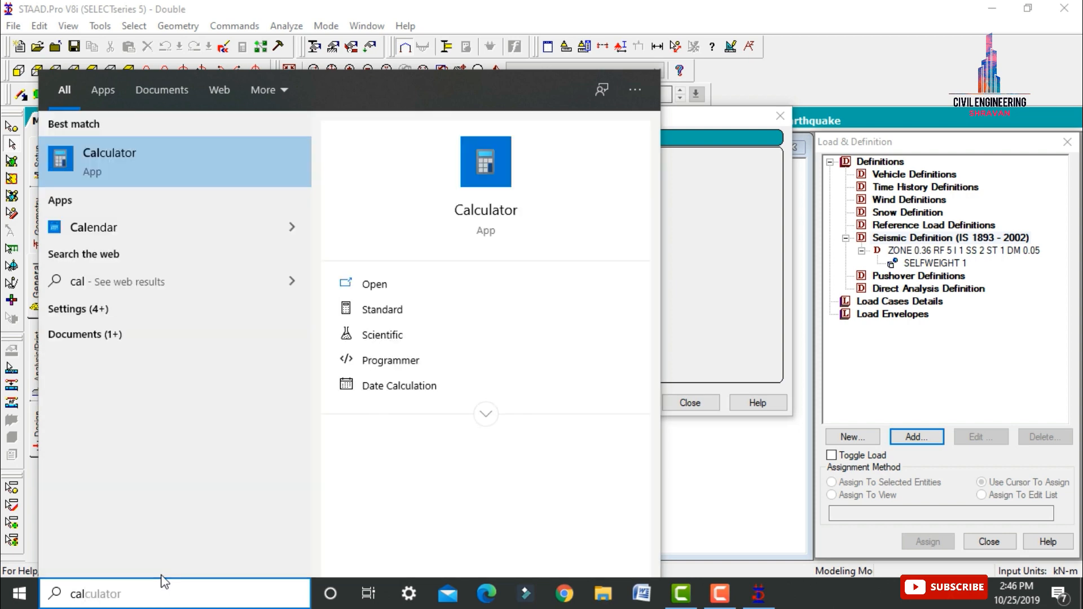
pyautogui.press('Return')
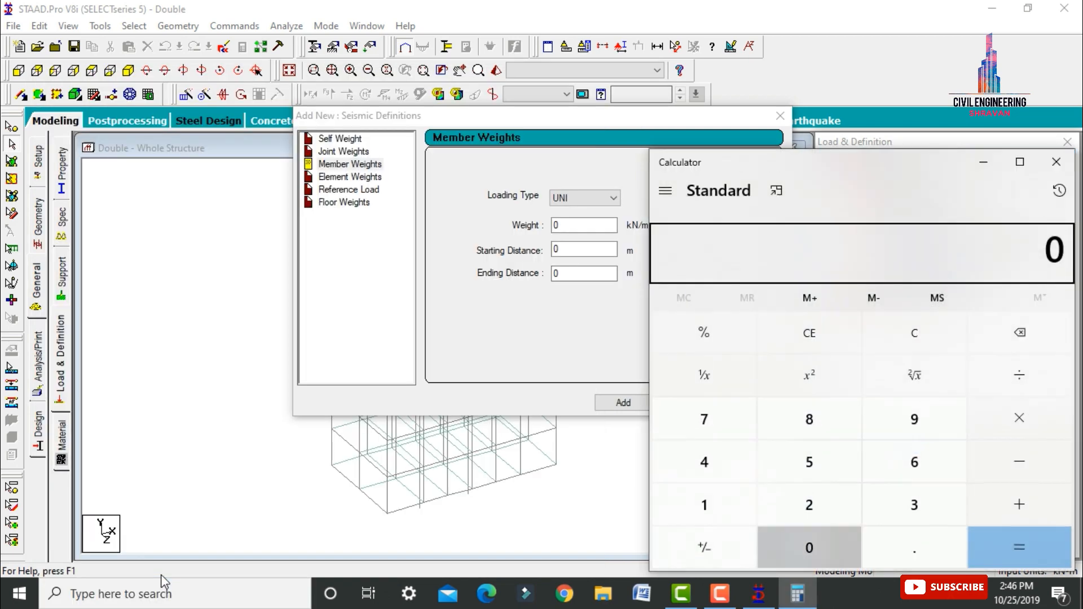
pyautogui.write('.3')
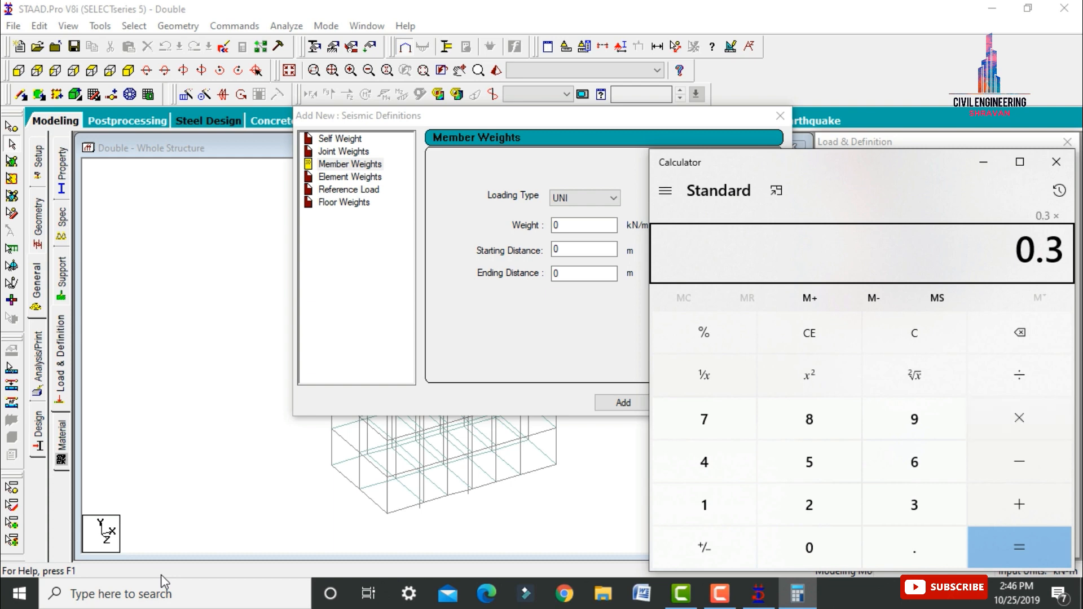
pyautogui.write('.4')
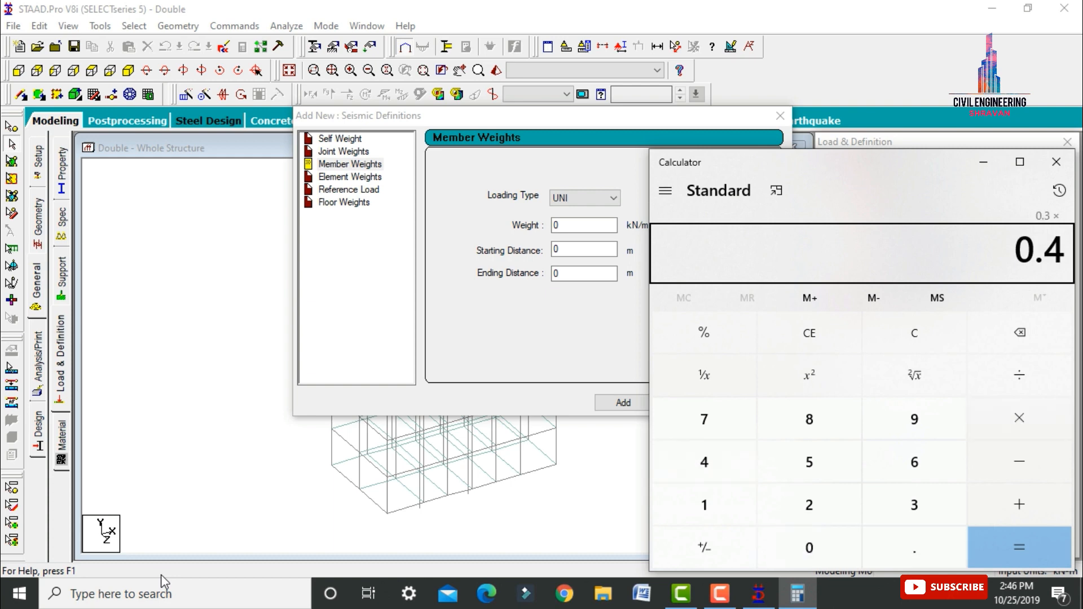
pyautogui.write('*')
pyautogui.write('25')
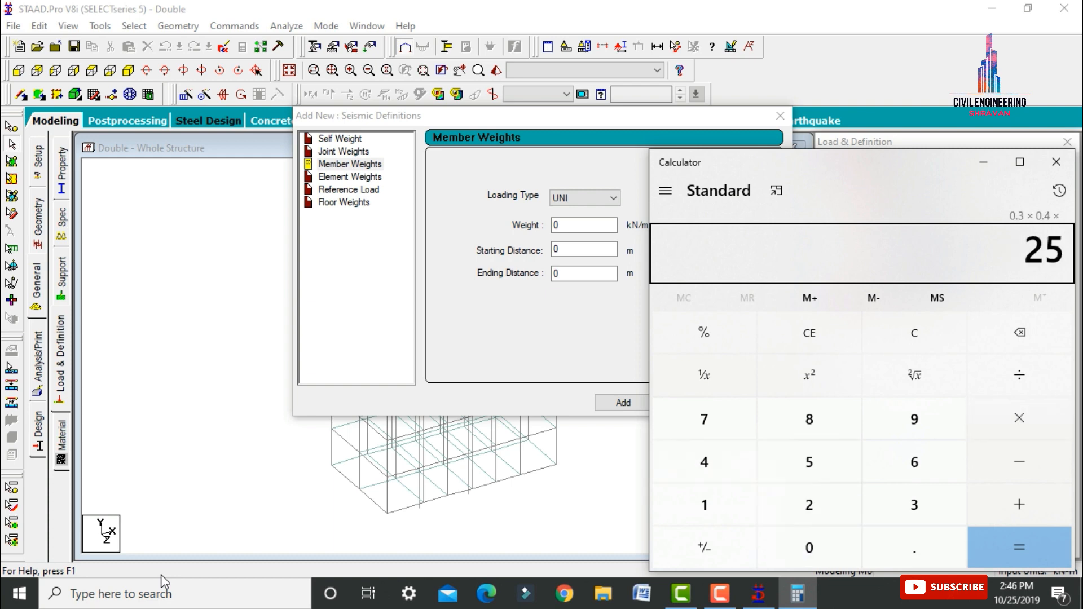
pyautogui.press('Return')
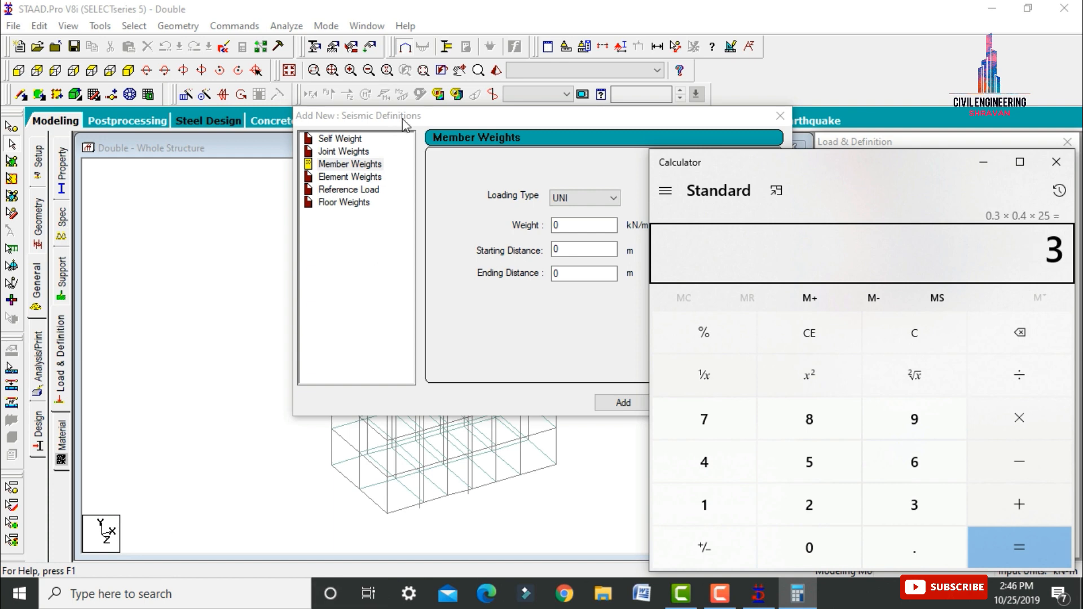
# Step: Set the uniform member weight to 3 kN/m and add it to the seismic definition
pyautogui.click(477, 205)
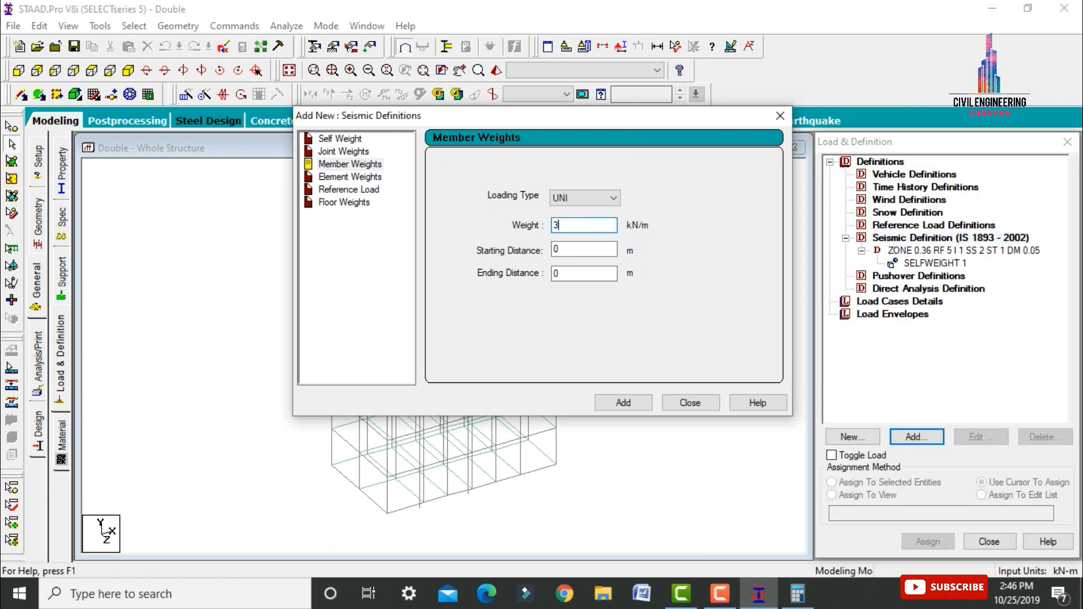
pyautogui.write('3')
pyautogui.press('Return')
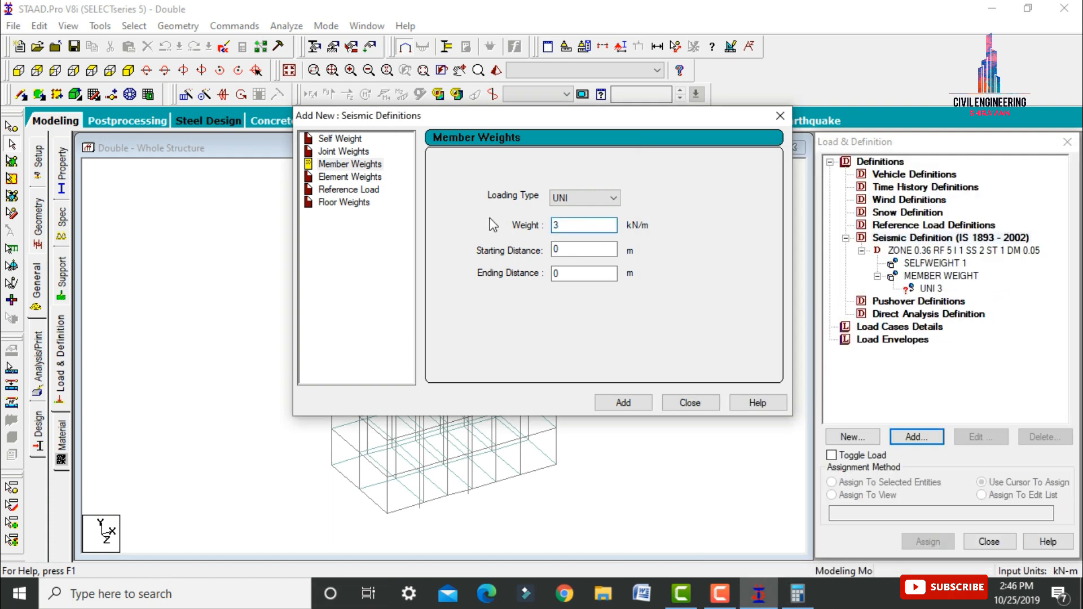
# Step: Assign the UNI 3 seismic member weight to all beams parallel to the X and Z axes
pyautogui.click(780, 116)
pyautogui.click(936, 276)
pyautogui.click(931, 288)
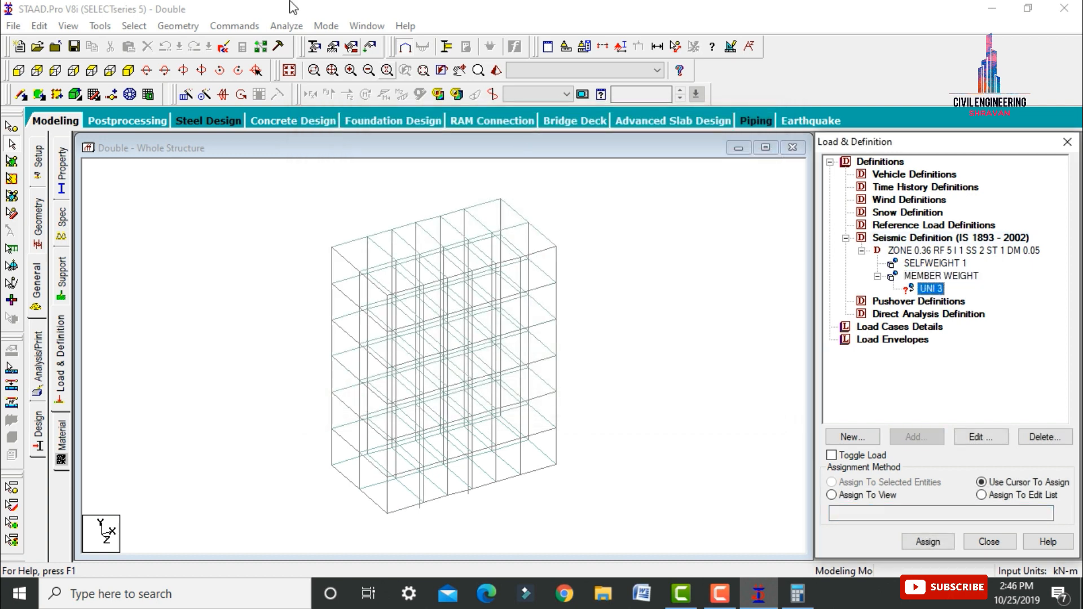
pyautogui.click(137, 29)
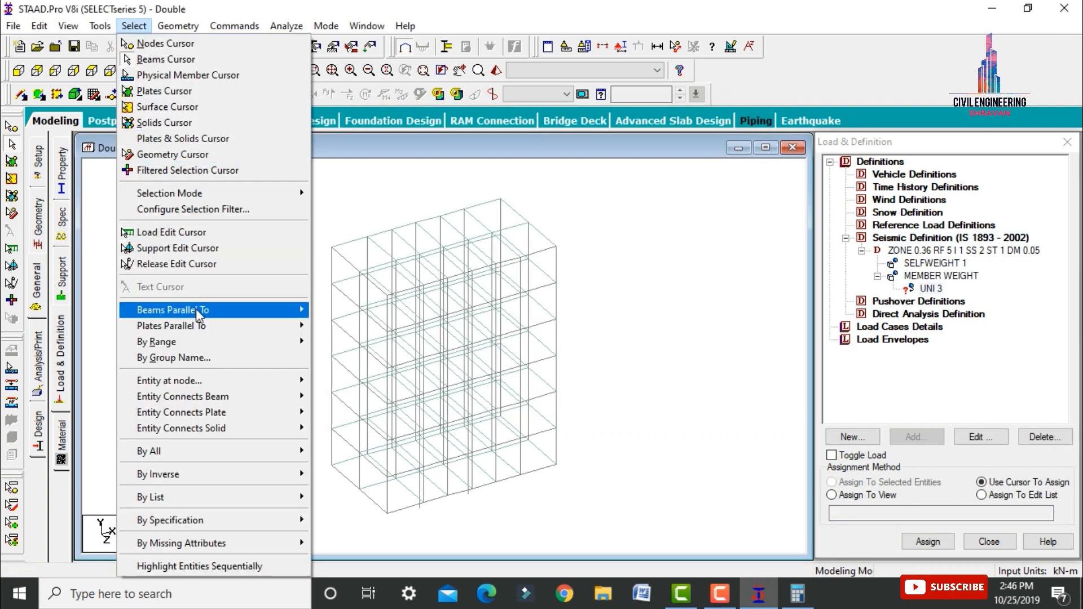
pyautogui.moveTo(198, 315)
pyautogui.click(331, 310)
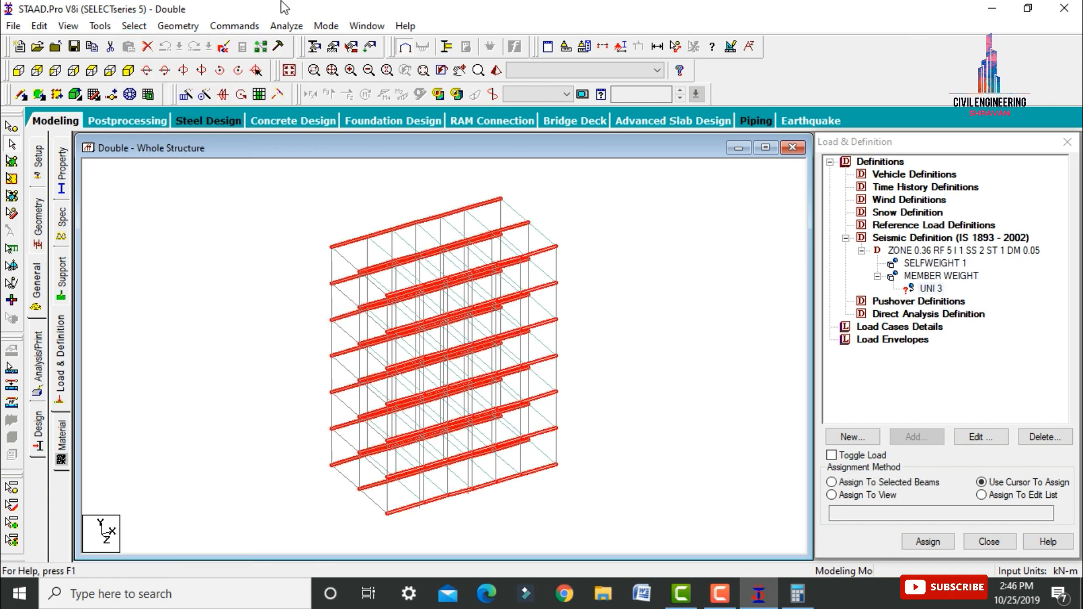
pyautogui.click(135, 26)
pyautogui.moveTo(223, 310)
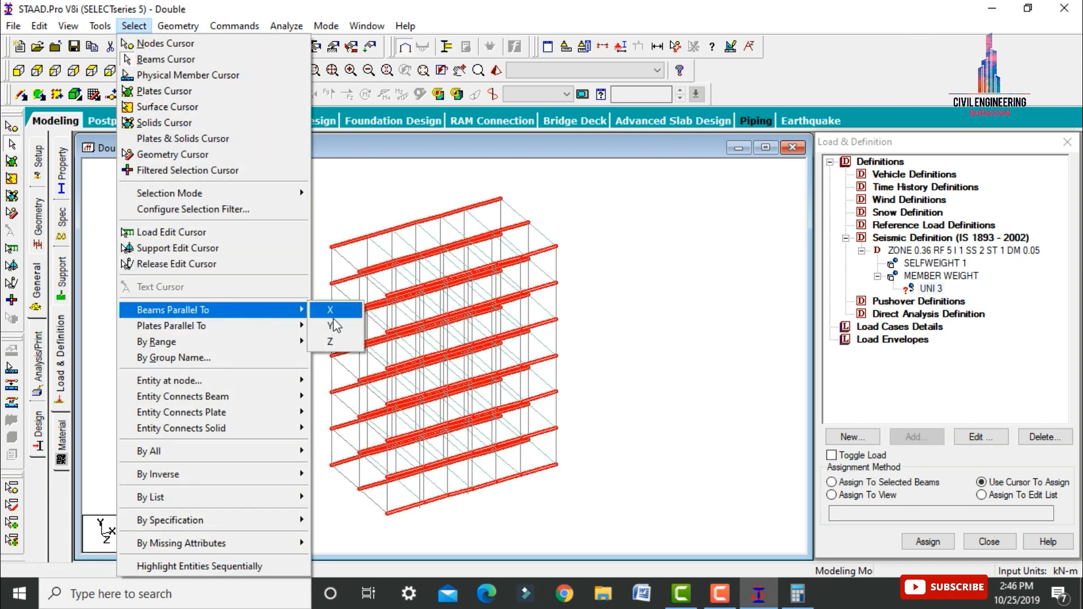
pyautogui.click(330, 342)
pyautogui.click(851, 484)
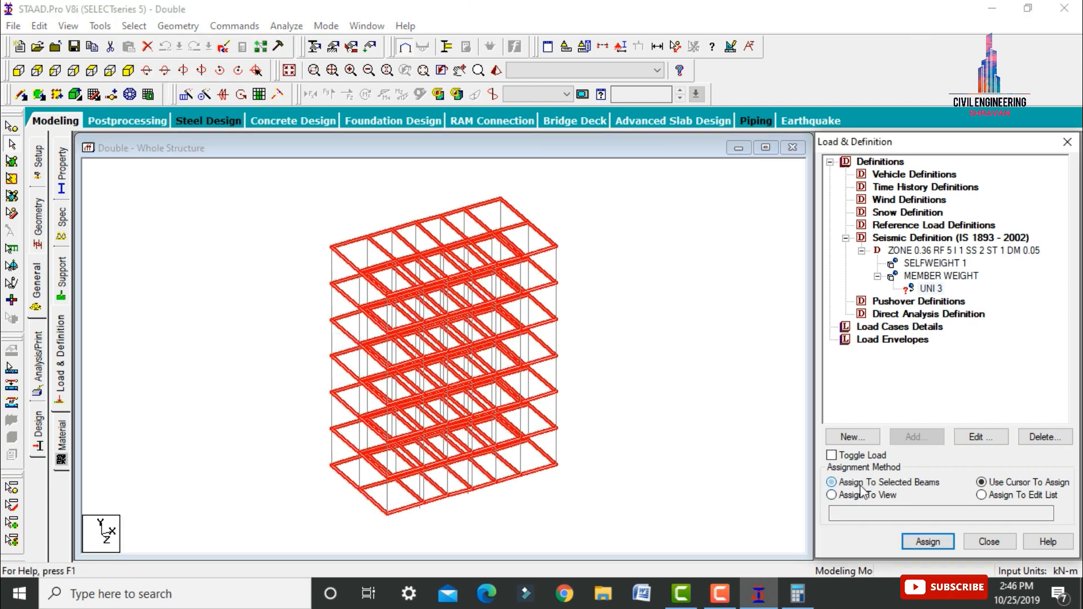
pyautogui.click(917, 542)
pyautogui.click(966, 387)
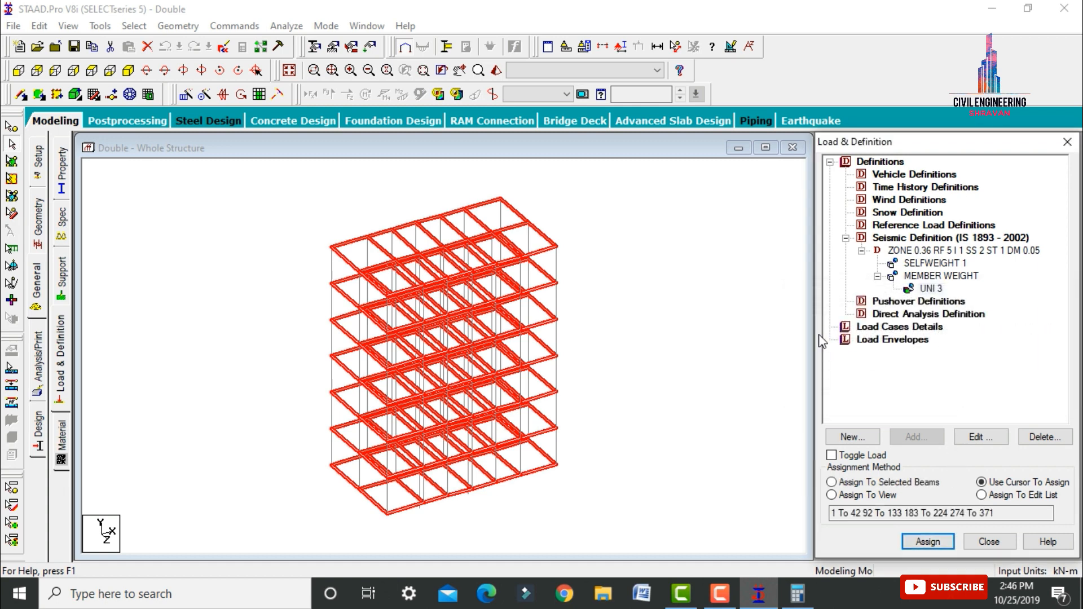
pyautogui.click(723, 310)
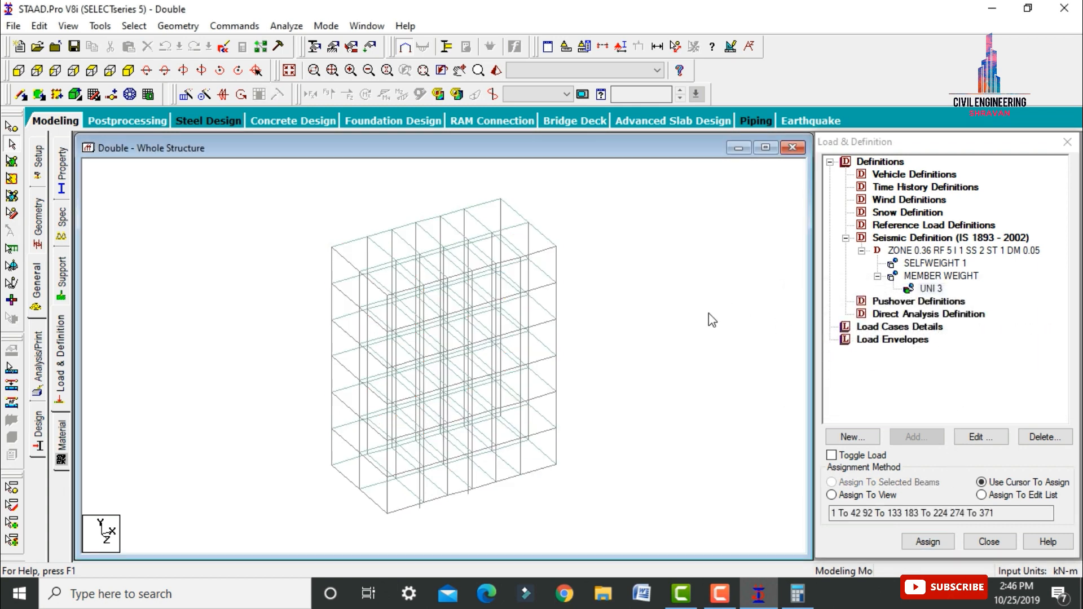
# Step: Add wind type definition 1 with the comment WIND 1
pyautogui.click(880, 201)
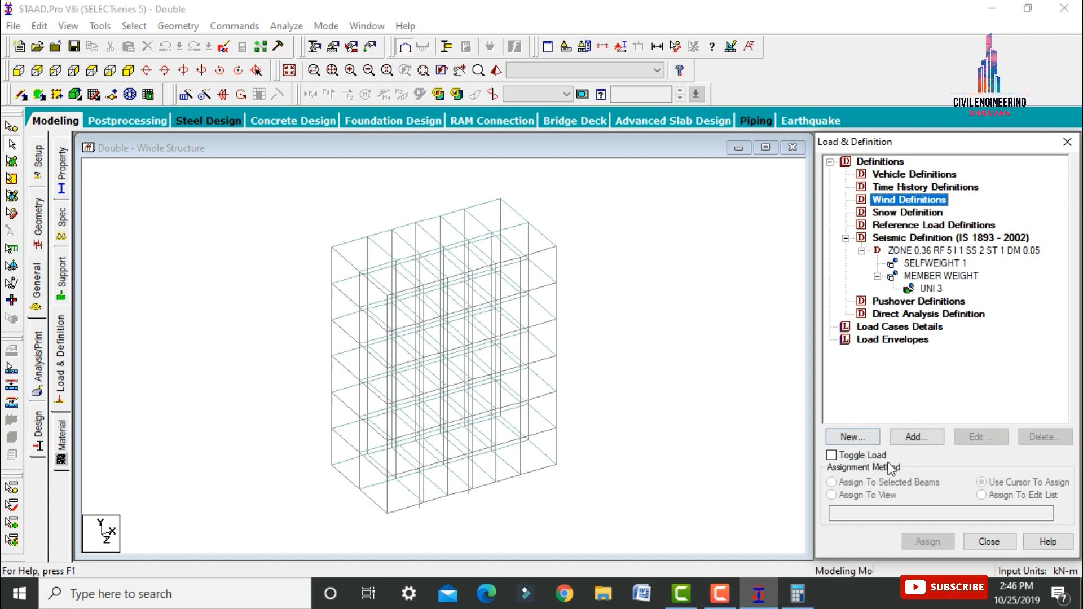
pyautogui.click(915, 439)
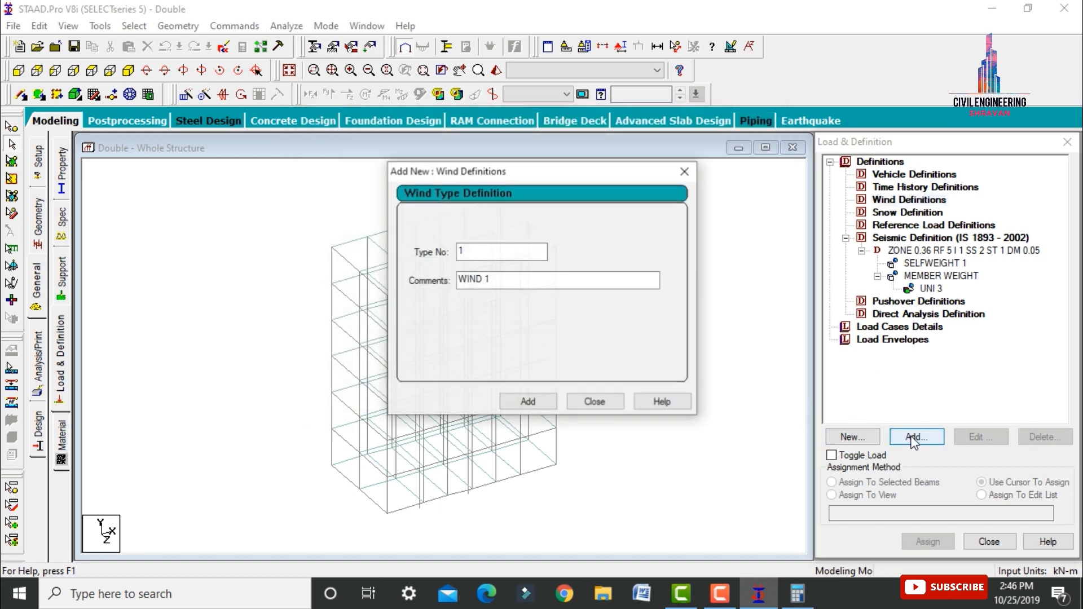
pyautogui.click(528, 402)
pyautogui.click(588, 400)
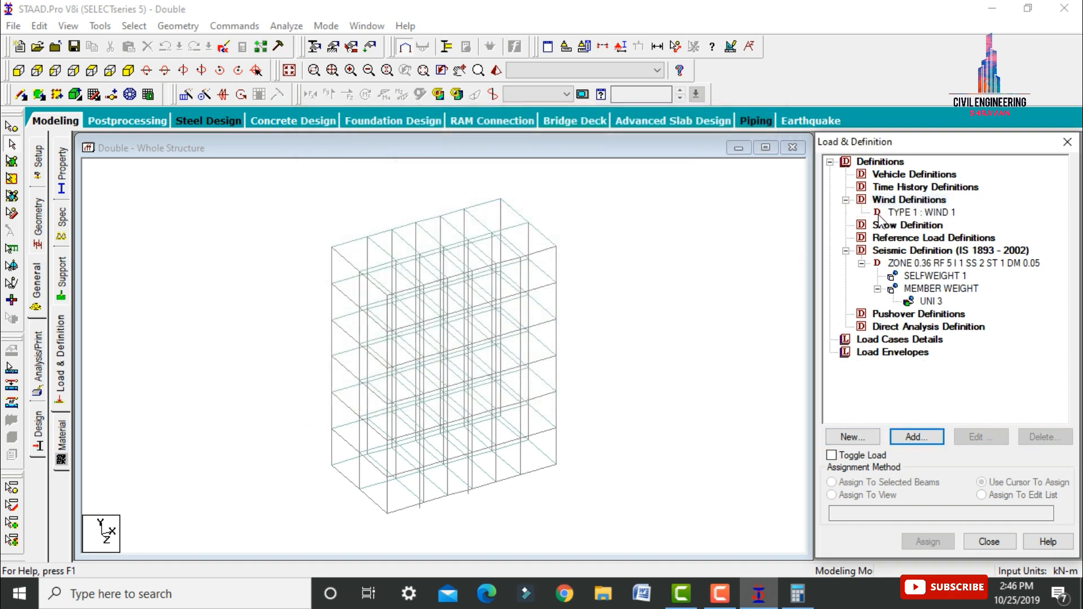
# Step: Begin a custom intensity table for WIND 1 with 1 kN/m² at a height of 21 m
pyautogui.click(903, 213)
pyautogui.click(914, 438)
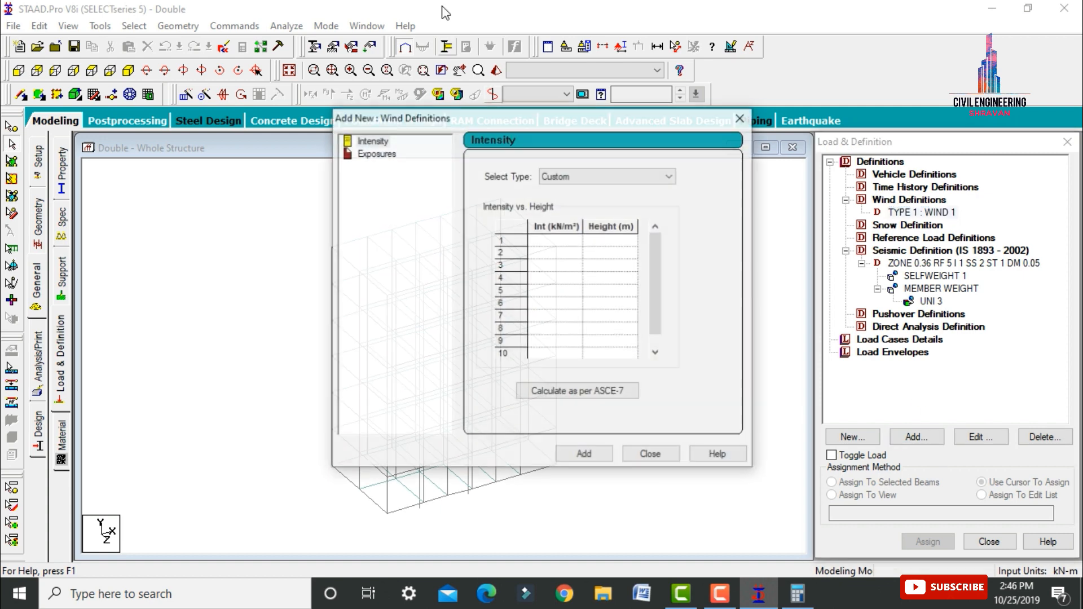
pyautogui.moveTo(508, 116); pyautogui.dragTo(795, 102)
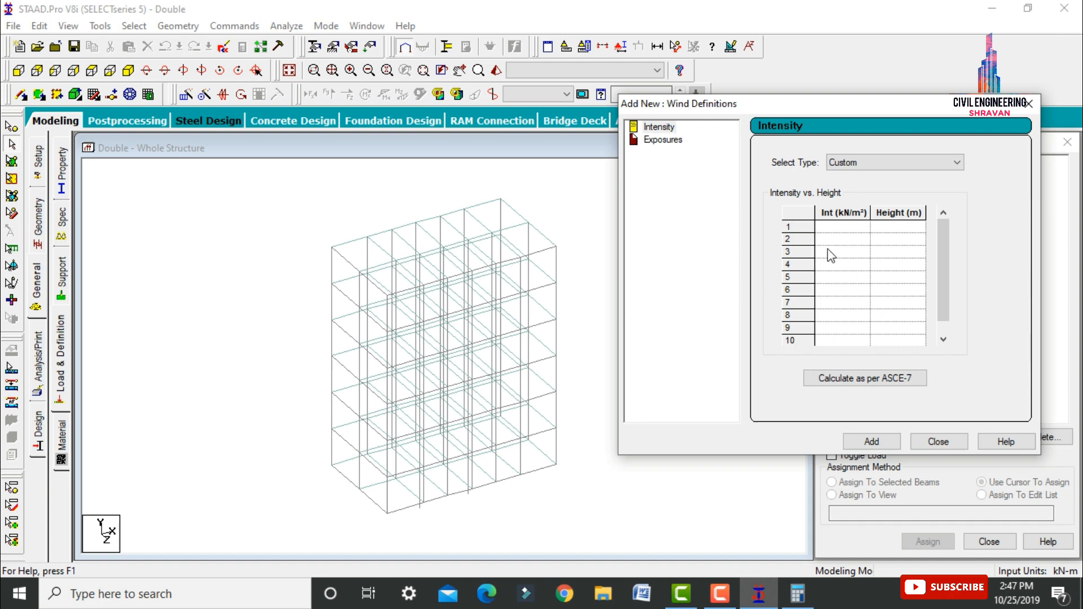
pyautogui.click(836, 232)
pyautogui.write('1')
pyautogui.press('Tab')
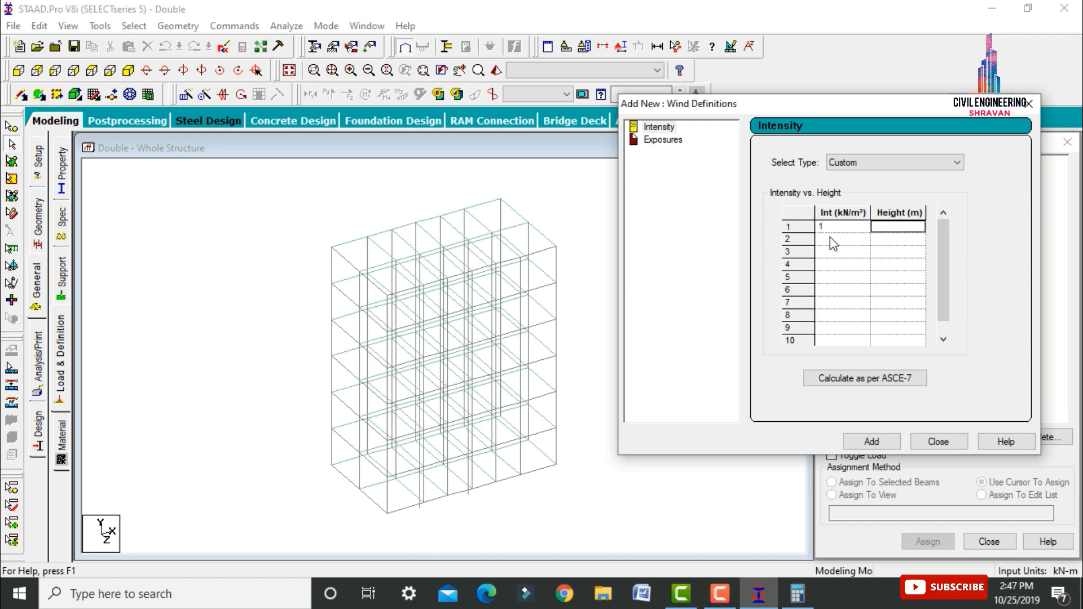
pyautogui.write('21')
# Step: Enter wind intensities of 0.5 kN/m² at 12 m and 0.2 kN/m² at 0 m, and add the table to WIND 1
pyautogui.click(830, 237)
pyautogui.write('0.5')
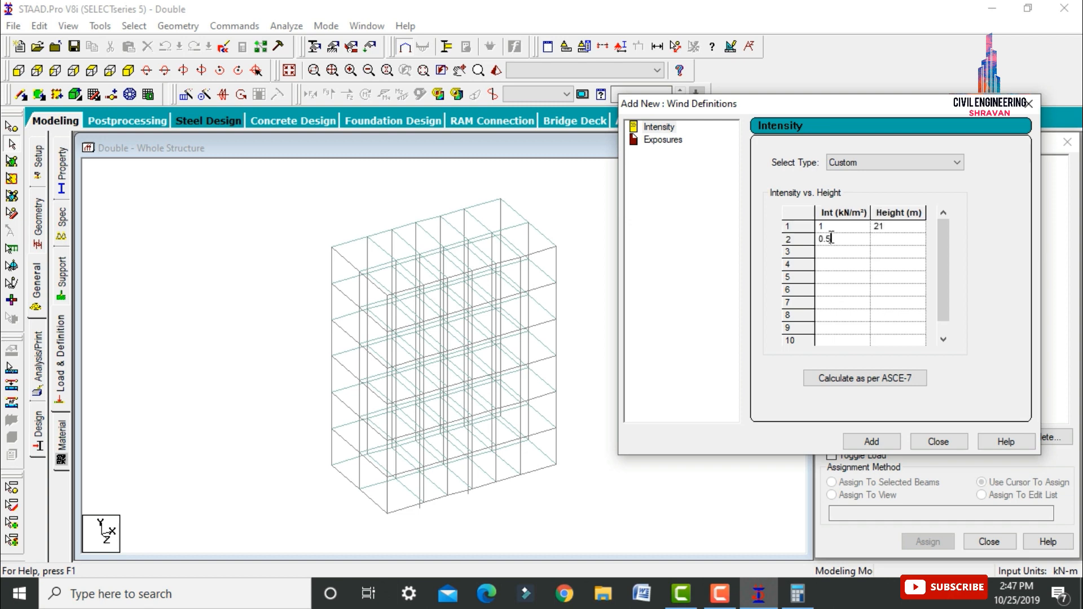
pyautogui.press('Tab')
pyautogui.write('12')
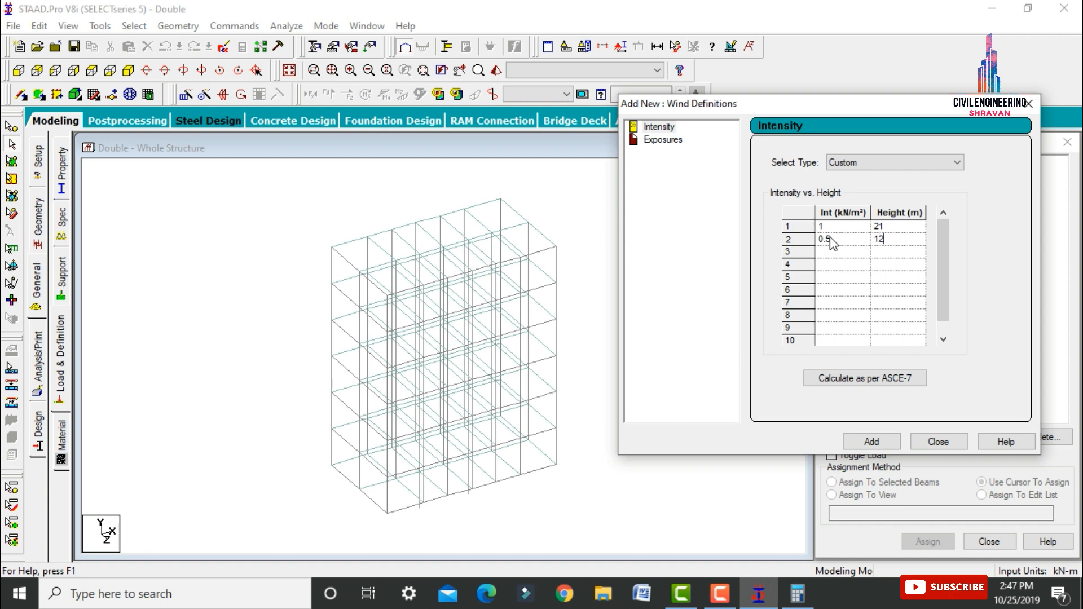
pyautogui.press('Tab')
pyautogui.write('0.')
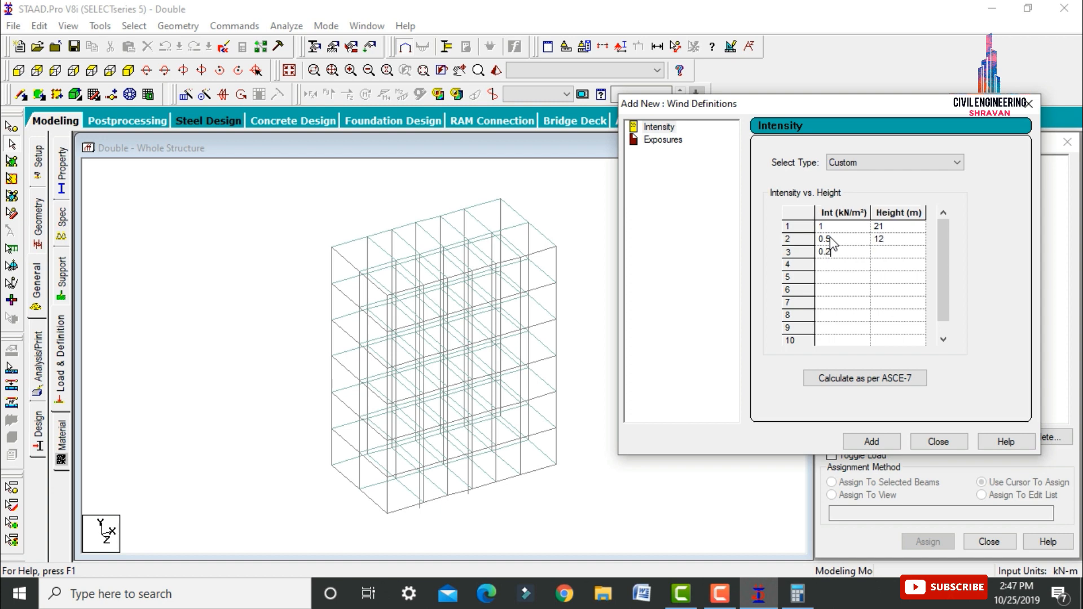
pyautogui.press('Tab')
pyautogui.write('0')
pyautogui.click(873, 441)
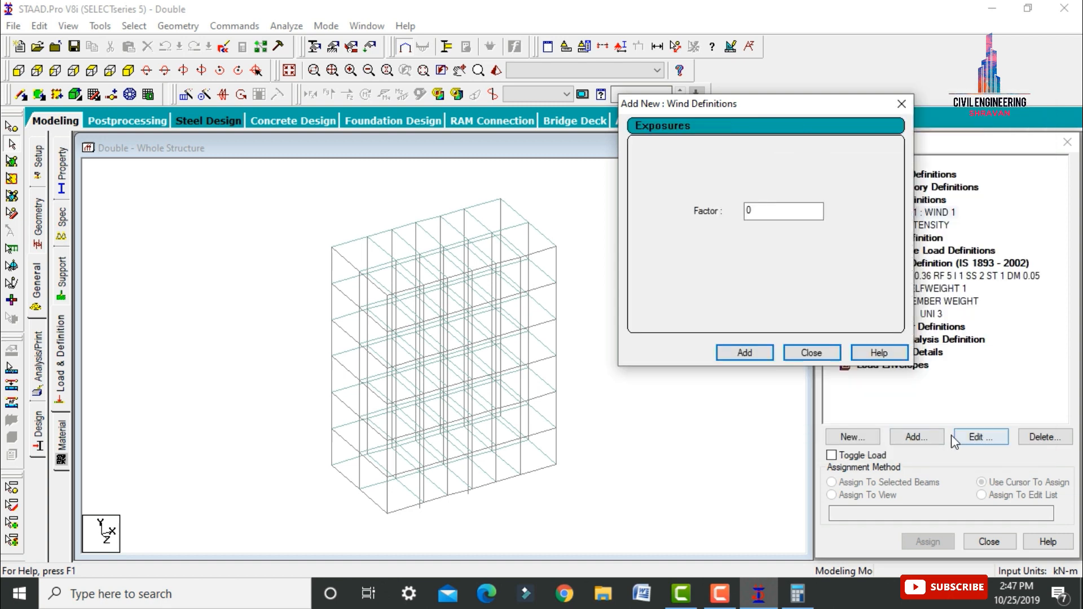
# Step: Add a wind exposure factor of 1 and assign it to the whole view
pyautogui.doubleClick(760, 213)
pyautogui.write('1')
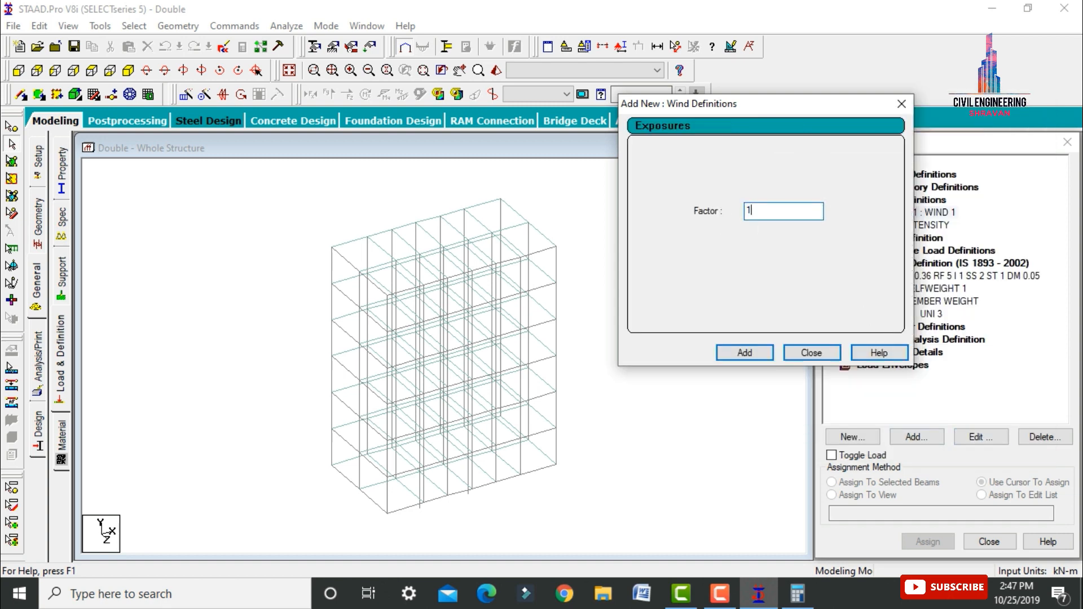
pyautogui.click(745, 353)
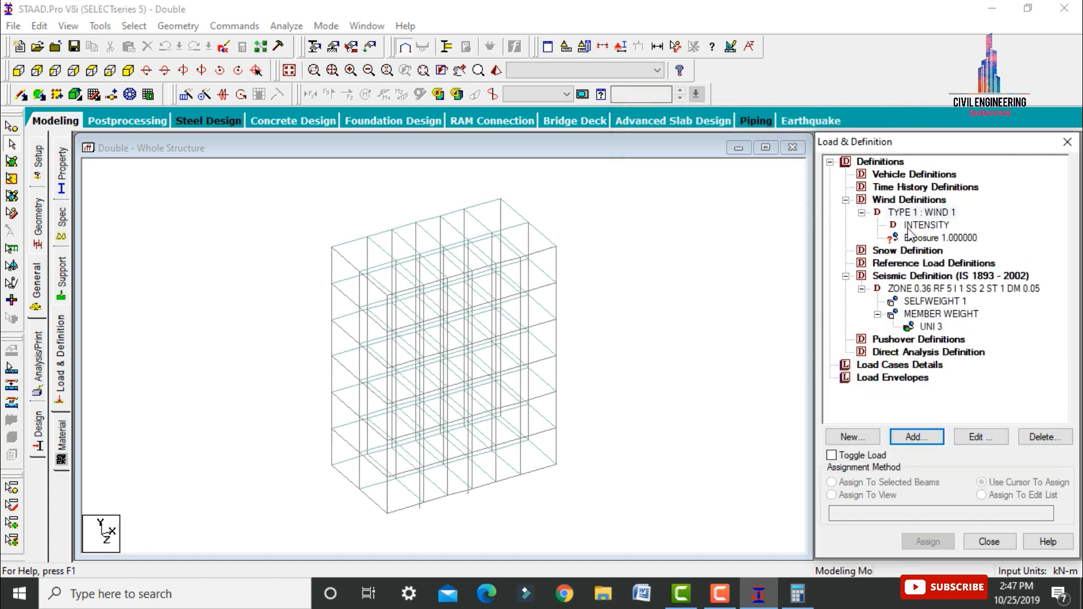
pyautogui.click(915, 238)
pyautogui.click(868, 495)
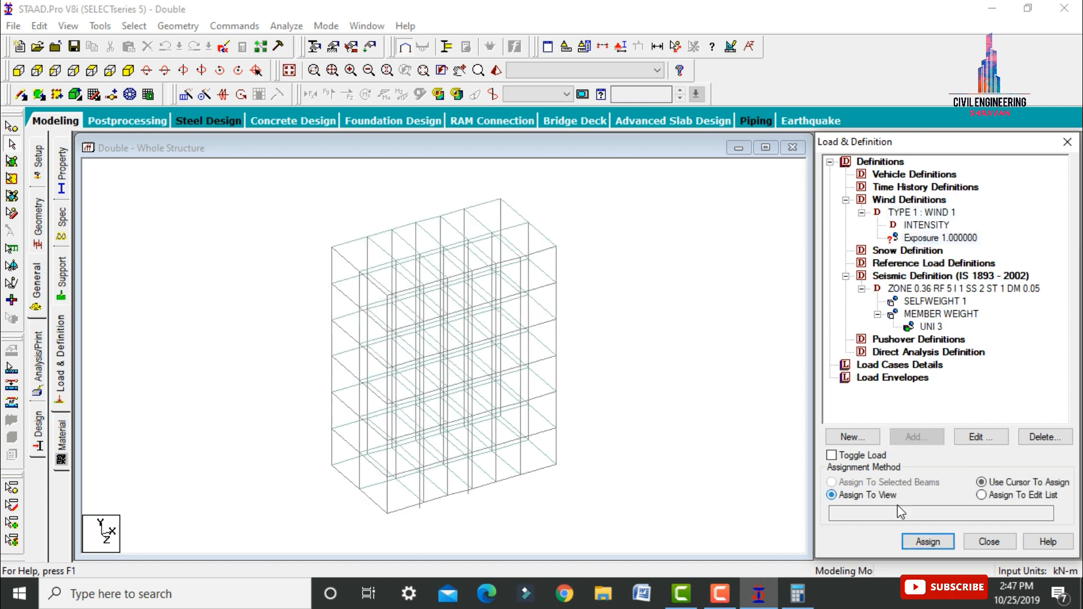
pyautogui.click(928, 542)
pyautogui.click(974, 387)
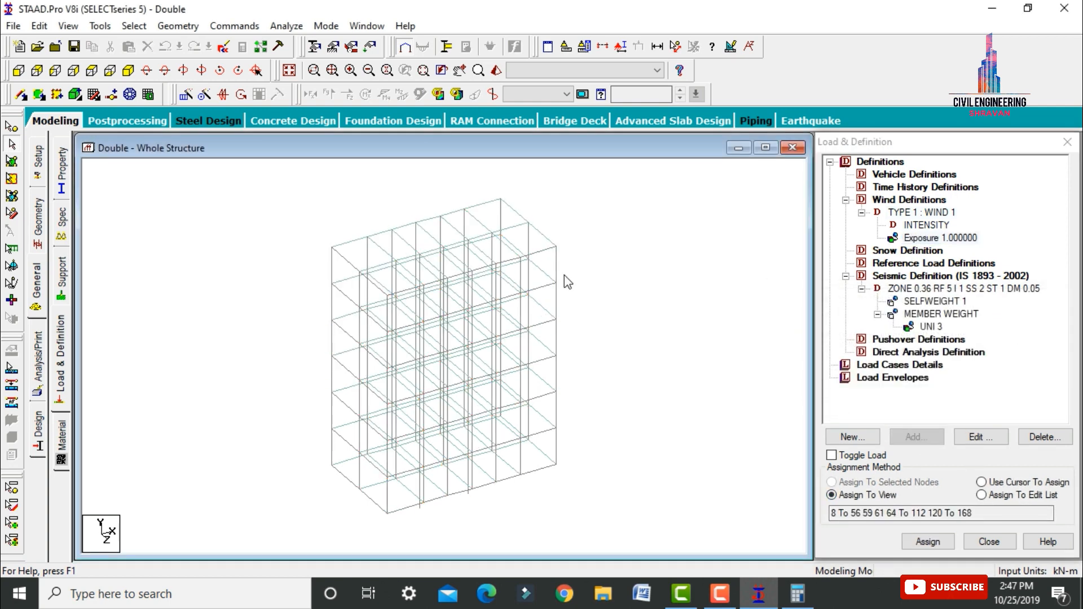
# Step: Create primary load cases 1 and 2 of the Seismic loading type, titled EQ X and EQ Z
pyautogui.click(859, 363)
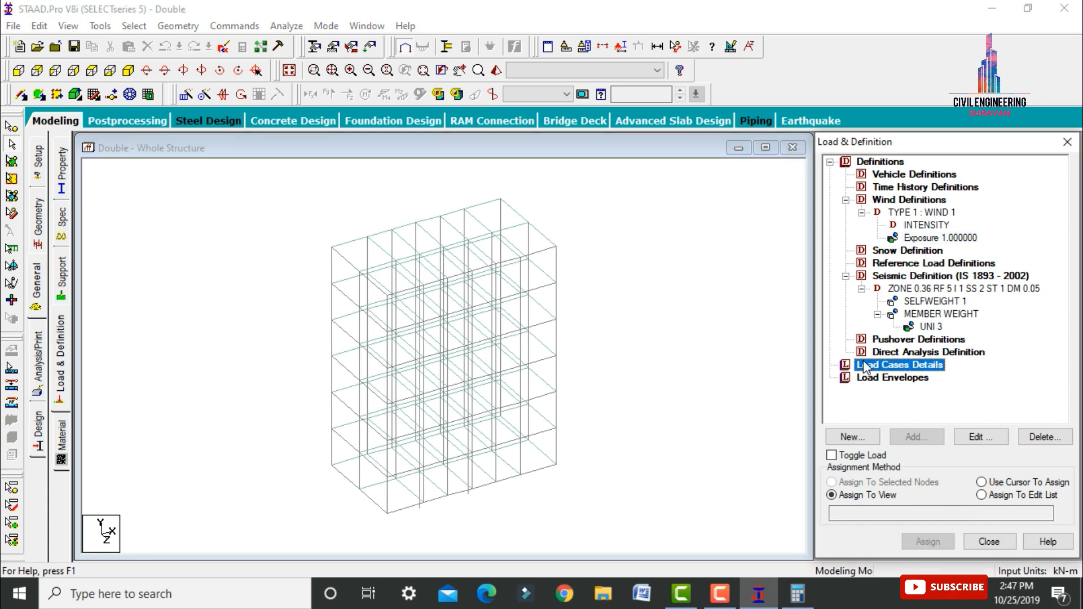
pyautogui.click(917, 437)
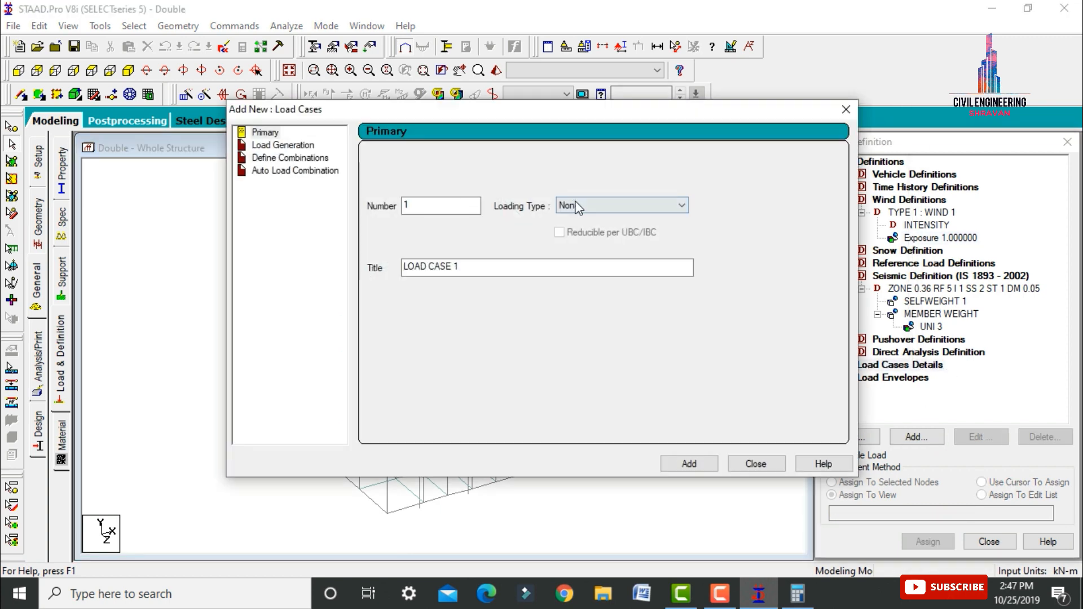
pyautogui.click(575, 205)
pyautogui.click(563, 264)
pyautogui.press('Tab')
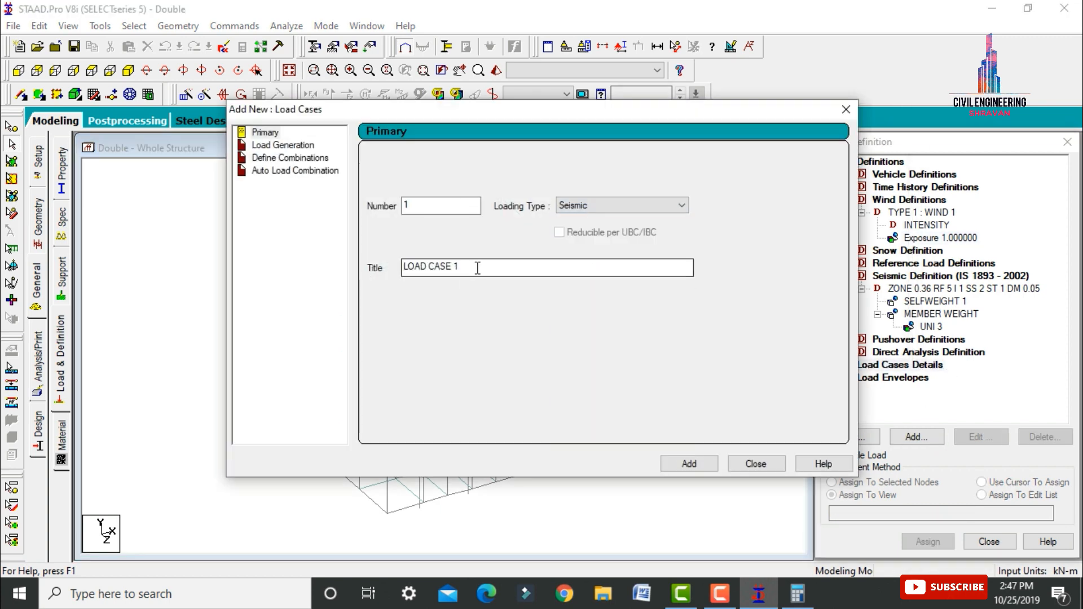
pyautogui.write('EQ X')
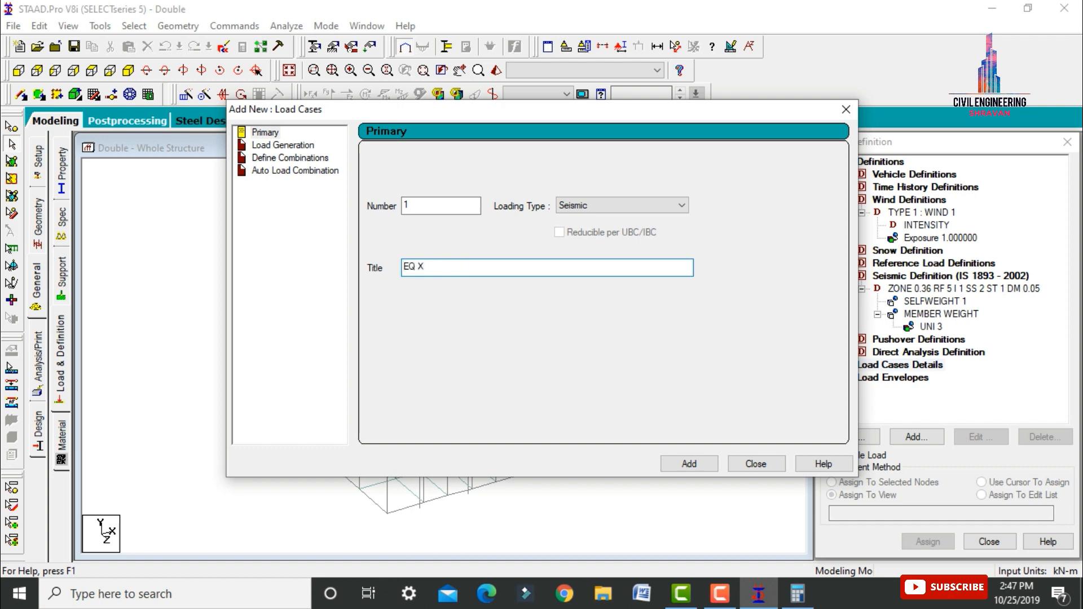
pyautogui.press('Return')
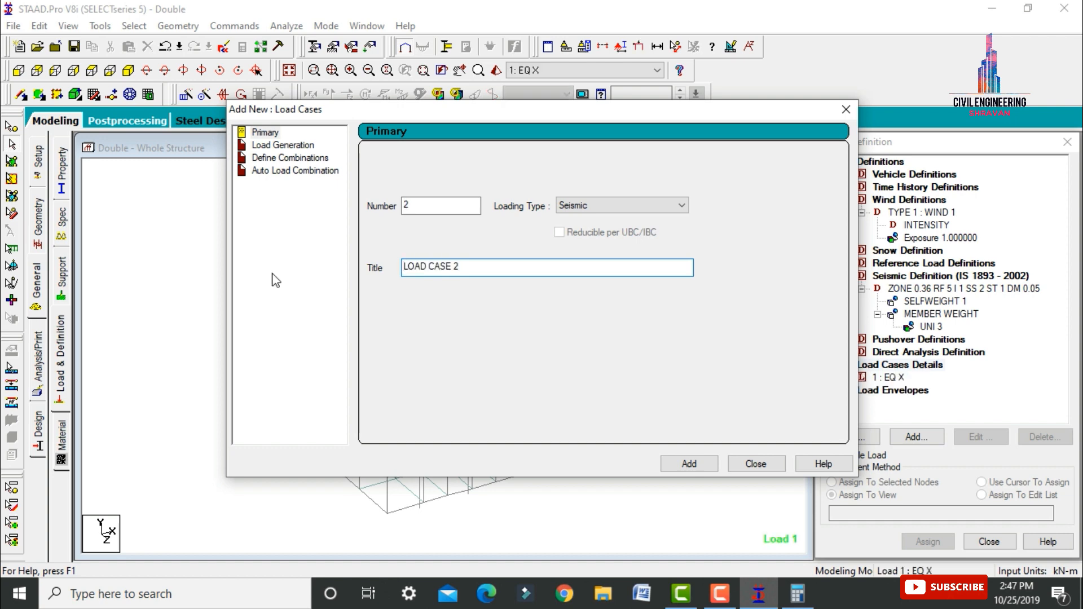
pyautogui.press('BackSpace')
pyautogui.press('Return')
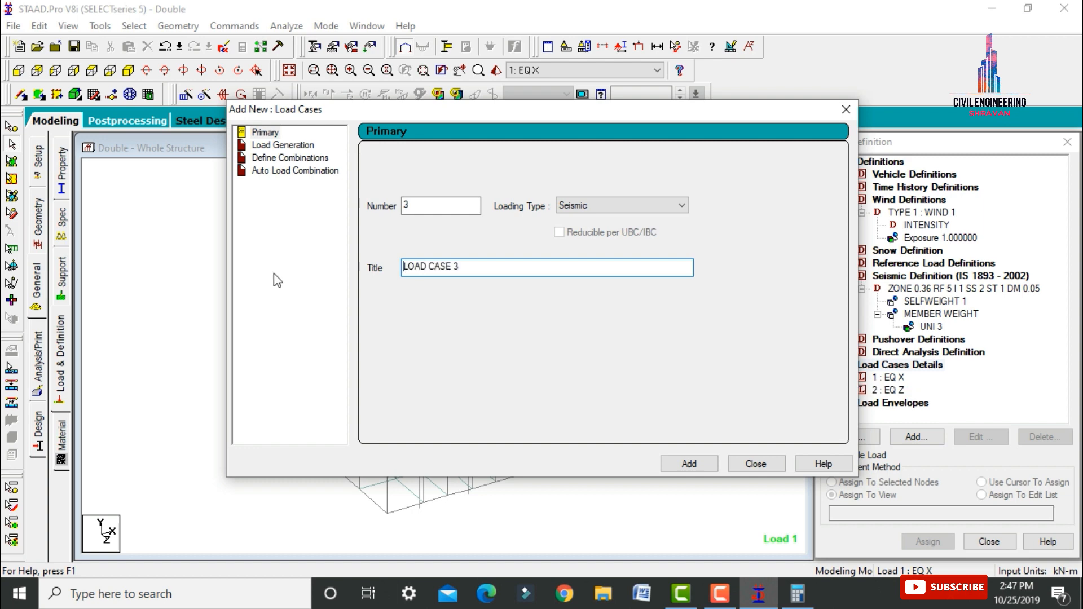
# Step: Create primary load cases 3 and 4 of the Wind loading type, titled W X and W Z
pyautogui.click(578, 205)
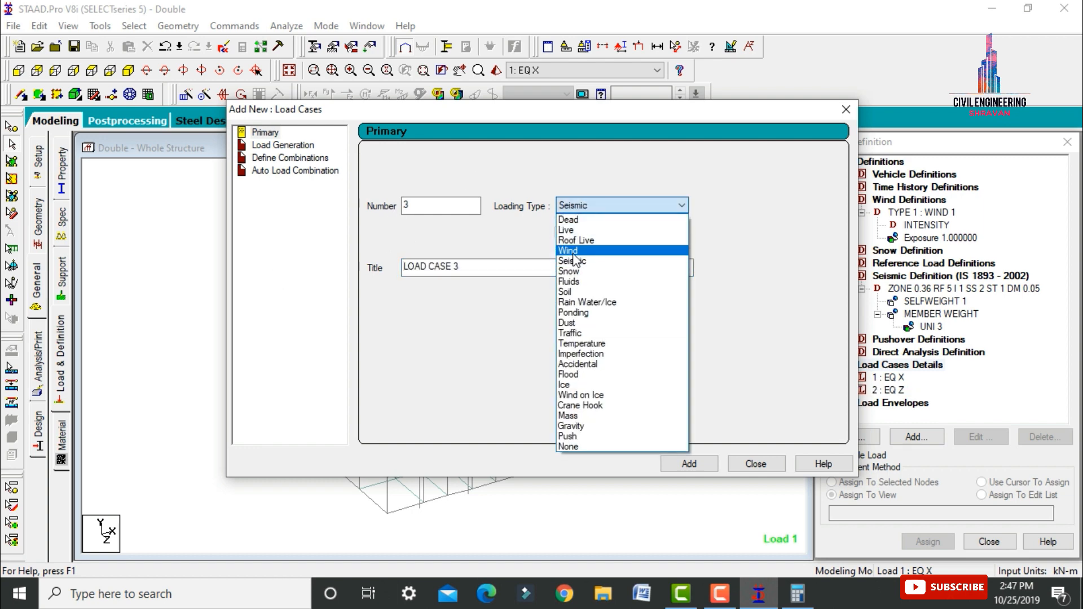
pyautogui.click(574, 251)
pyautogui.moveTo(575, 268); pyautogui.dragTo(387, 290)
pyautogui.write('W X')
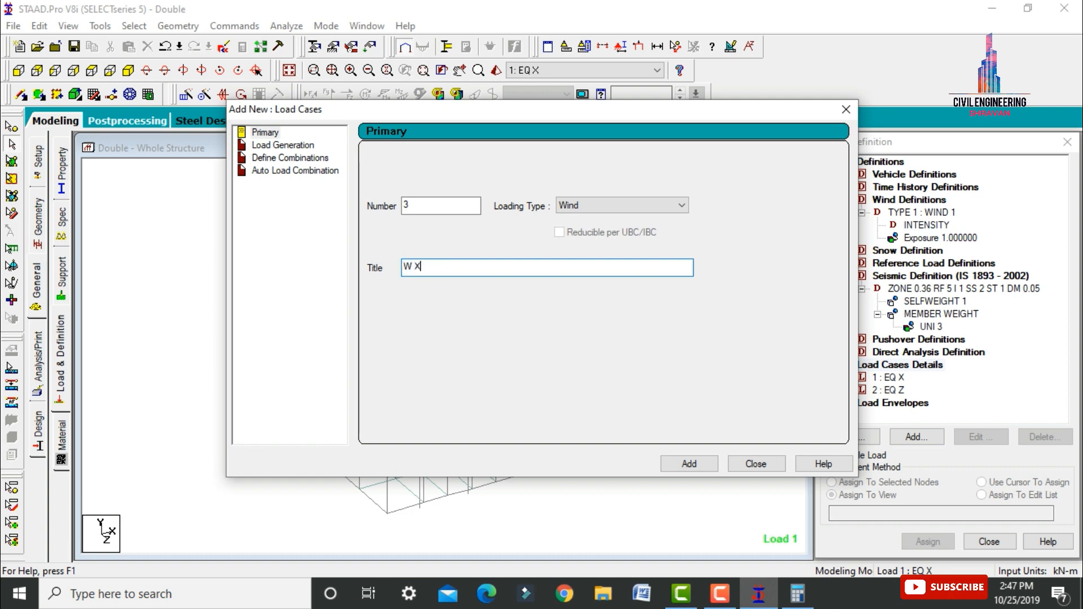
pyautogui.press('Return')
pyautogui.hotkey('ctrl', 'a')
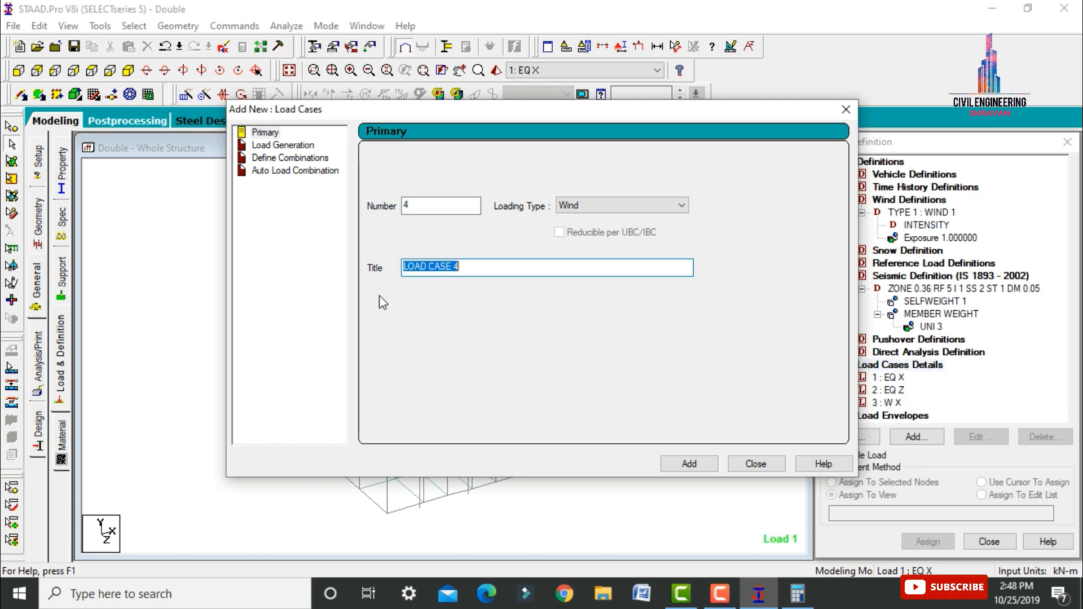
pyautogui.press('BackSpace')
pyautogui.write('W Z')
pyautogui.press('Return')
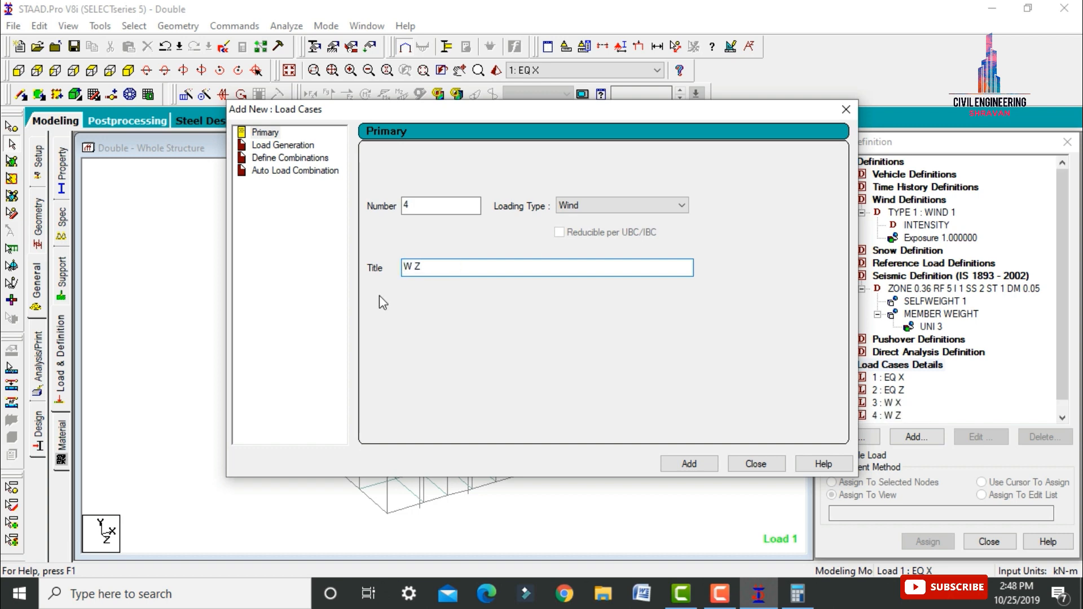
# Step: Create primary load case 5 of the Dead loading type, titled DL
pyautogui.click(582, 210)
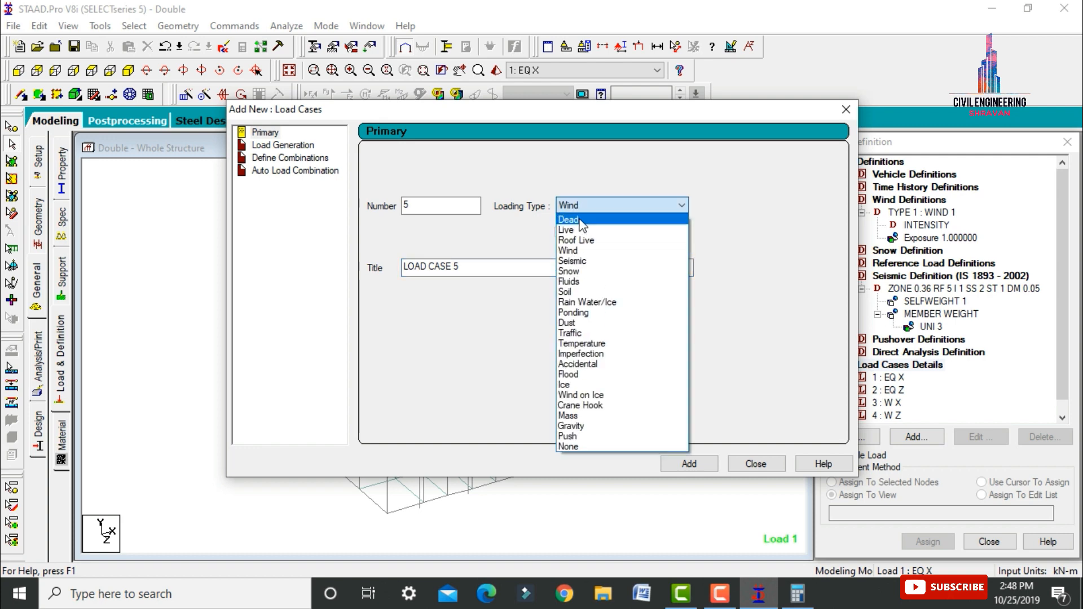
pyautogui.click(573, 220)
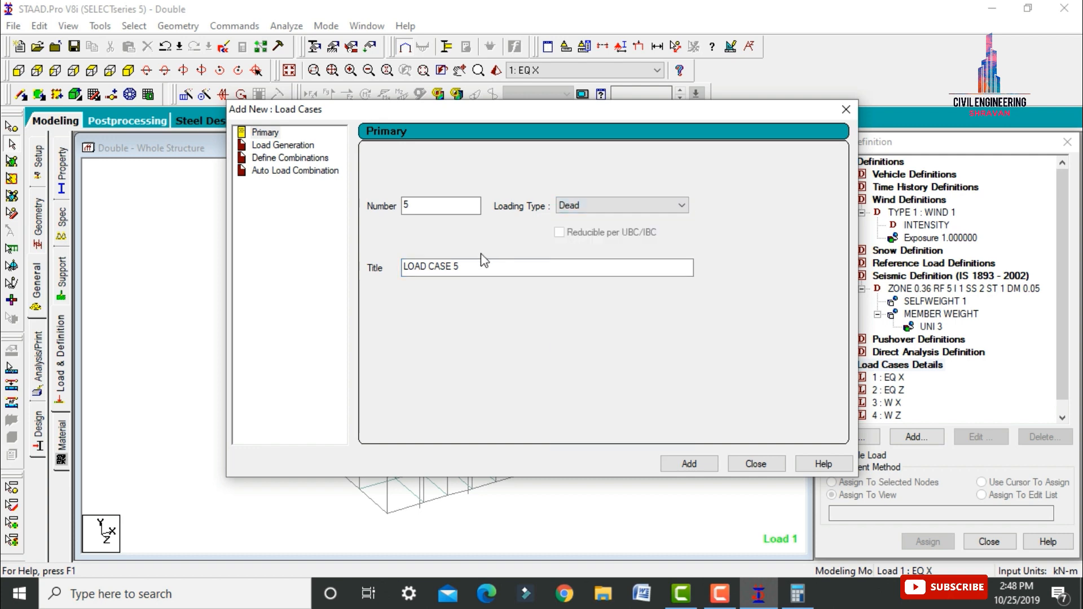
pyautogui.click(481, 263)
pyautogui.moveTo(481, 263); pyautogui.dragTo(312, 298)
pyautogui.write('DL')
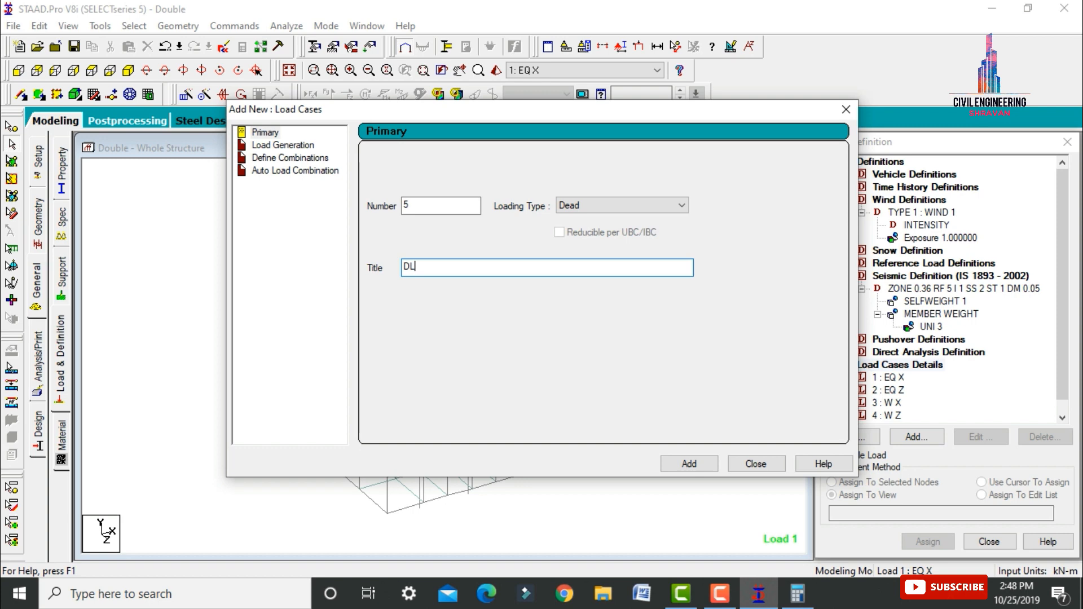
pyautogui.press('Return')
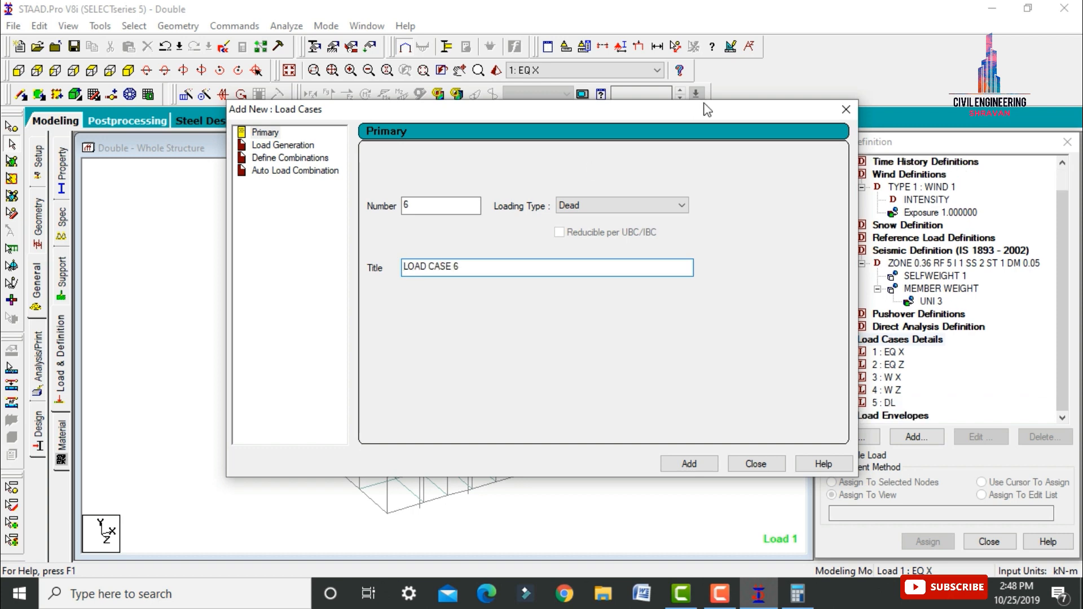
# Step: Create primary load case 6 of the Live loading type, titled LL, and finish adding primary cases
pyautogui.click(621, 207)
pyautogui.click(587, 225)
pyautogui.doubleClick(451, 275)
pyautogui.moveTo(451, 271); pyautogui.dragTo(295, 273)
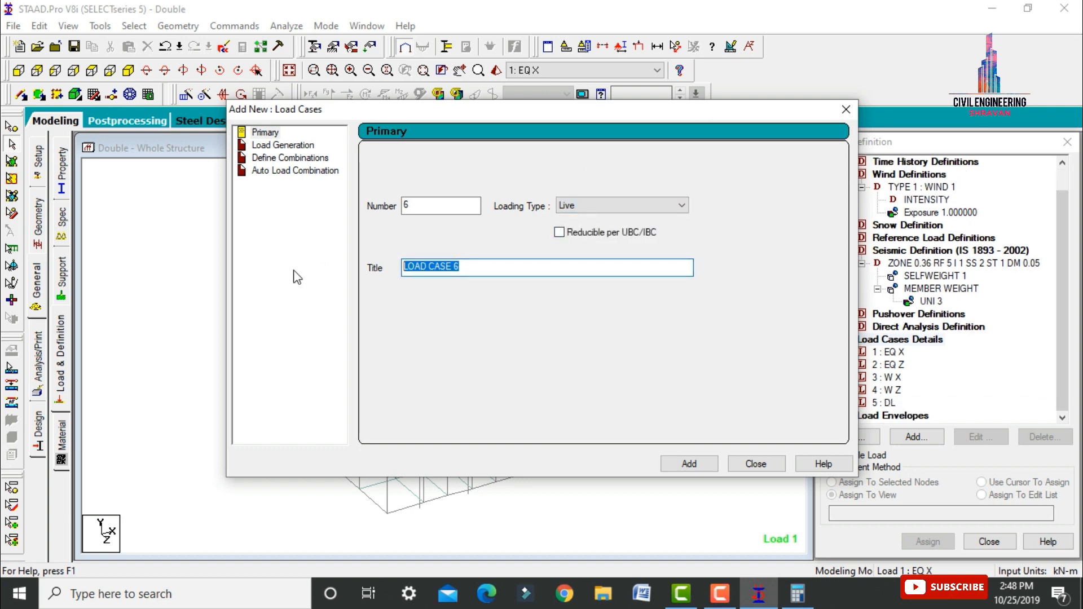
pyautogui.write('LL')
pyautogui.press('Return')
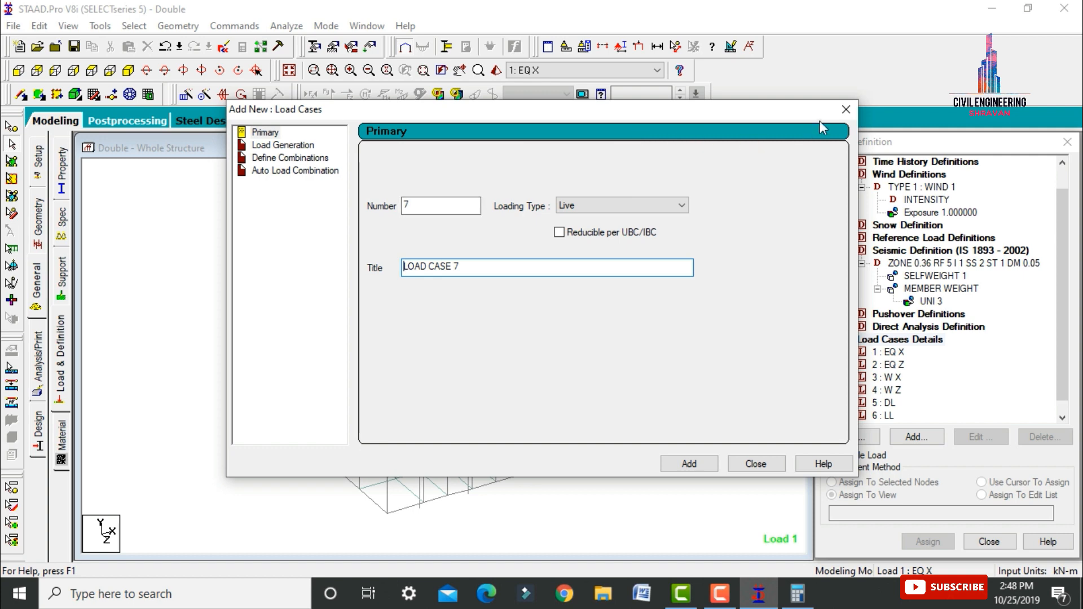
pyautogui.click(846, 109)
# Step: Add a seismic load in the X direction with factor 1 to the EQ X load case, accepting the auto save
pyautogui.click(887, 352)
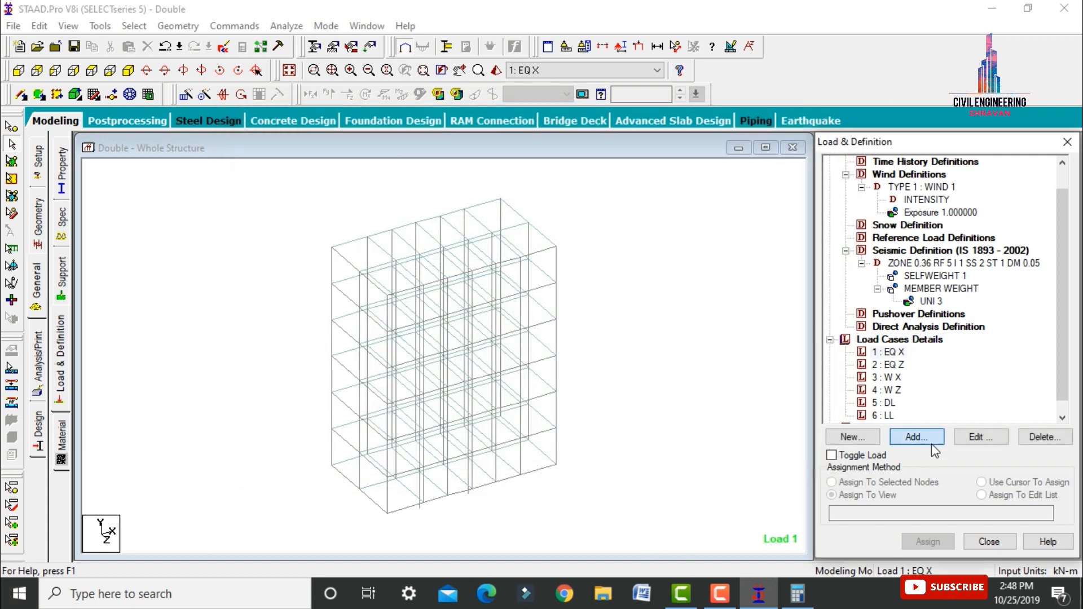
pyautogui.click(918, 437)
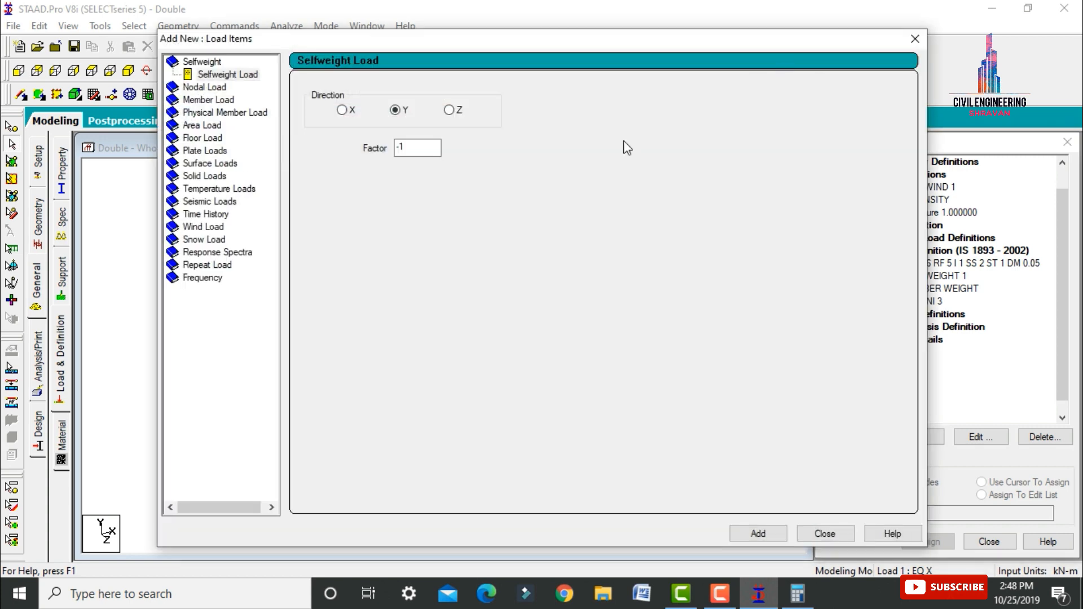
pyautogui.click(207, 201)
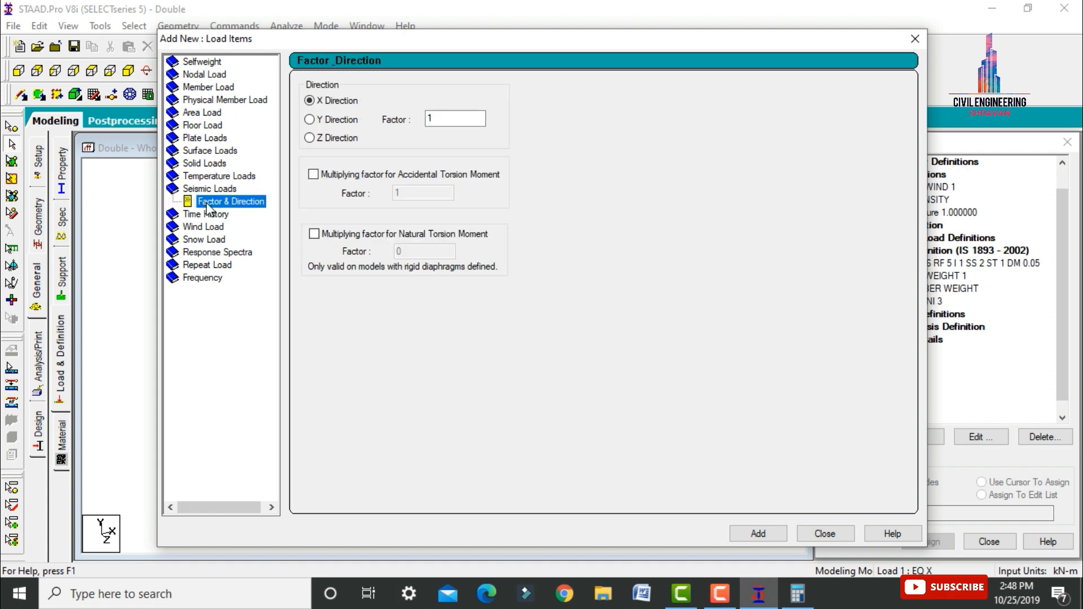
pyautogui.click(449, 119)
pyautogui.click(756, 533)
pyautogui.click(824, 533)
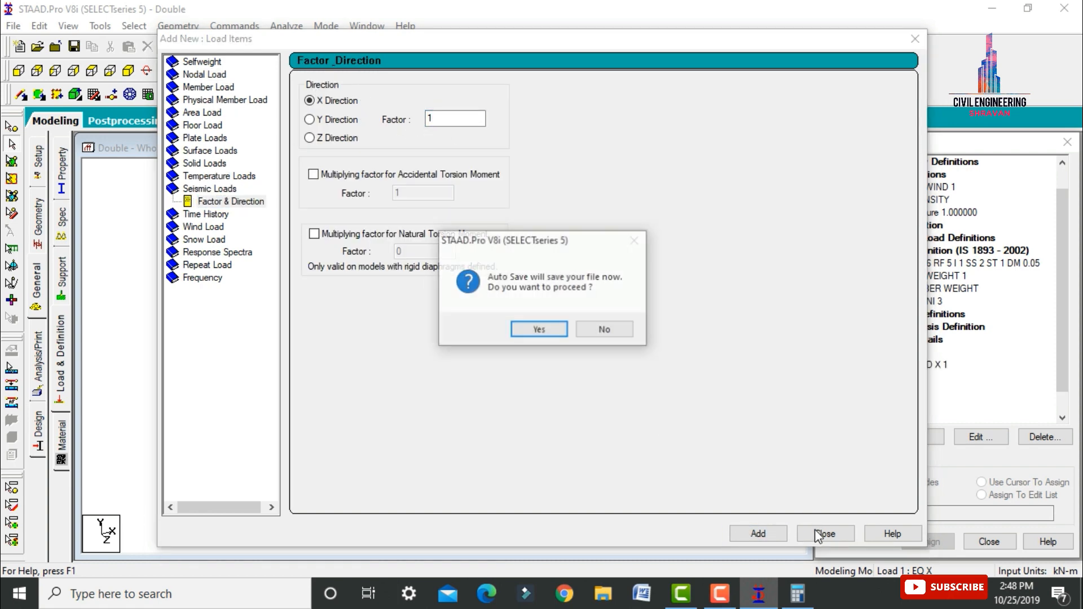
pyautogui.press('Return')
# Step: Add a seismic load in the Z direction with factor 1 to the EQ Z load case
pyautogui.click(883, 378)
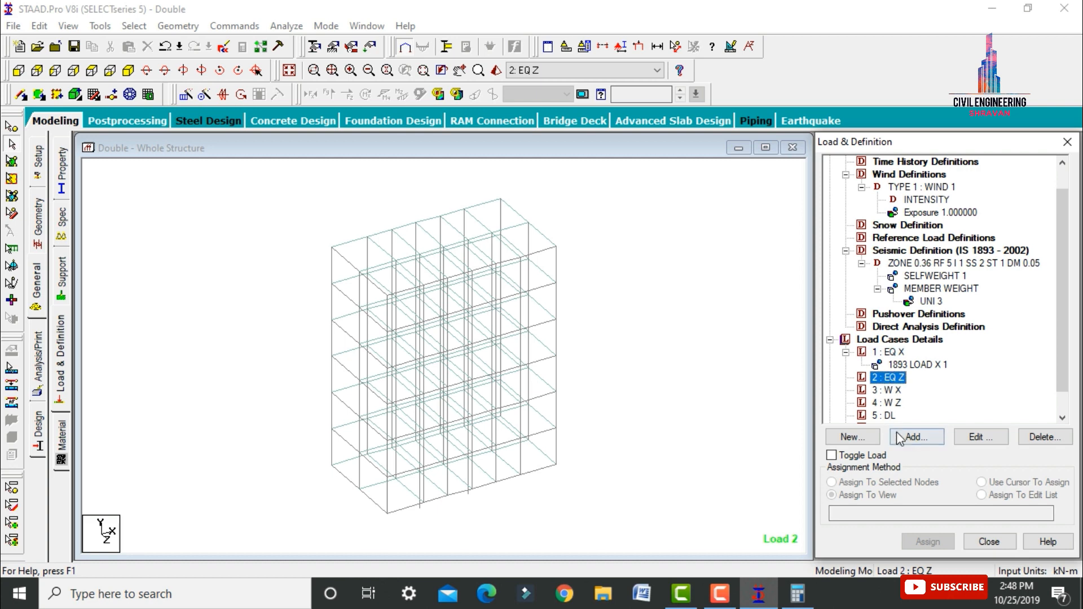
pyautogui.click(905, 438)
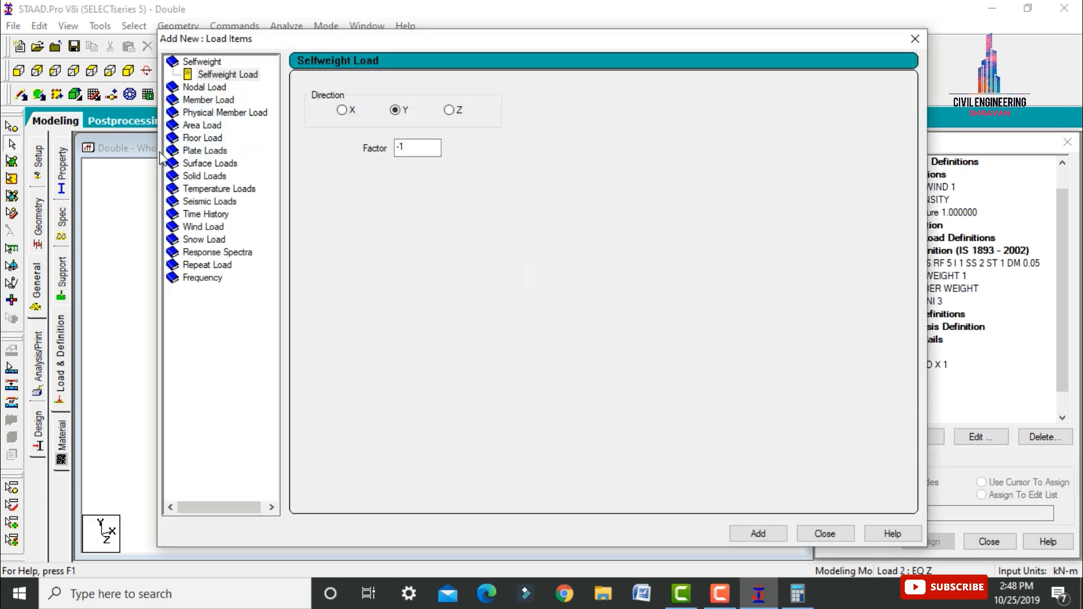
pyautogui.click(219, 202)
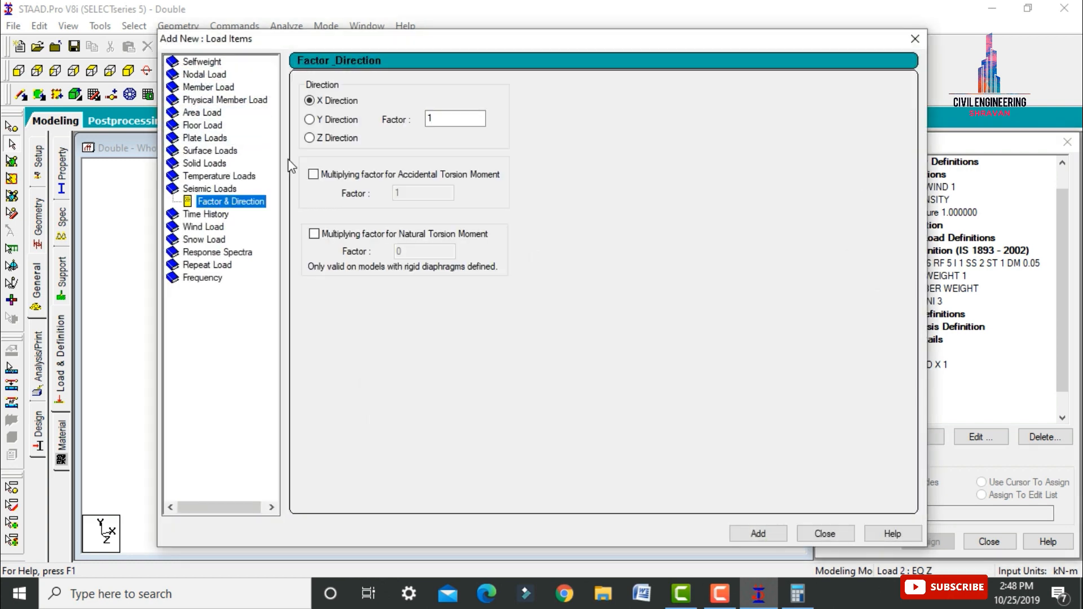
pyautogui.click(310, 138)
pyautogui.click(769, 533)
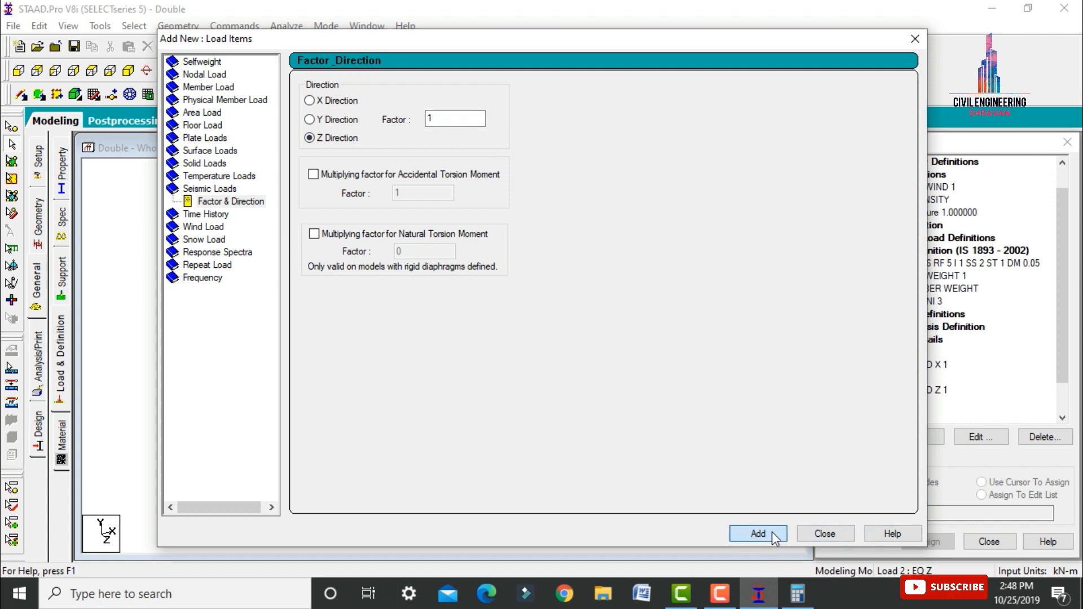
pyautogui.click(825, 533)
# Step: Add two type 1 wind loads on the X windward face, with factors 1 and -1, to the W X load case
pyautogui.click(890, 403)
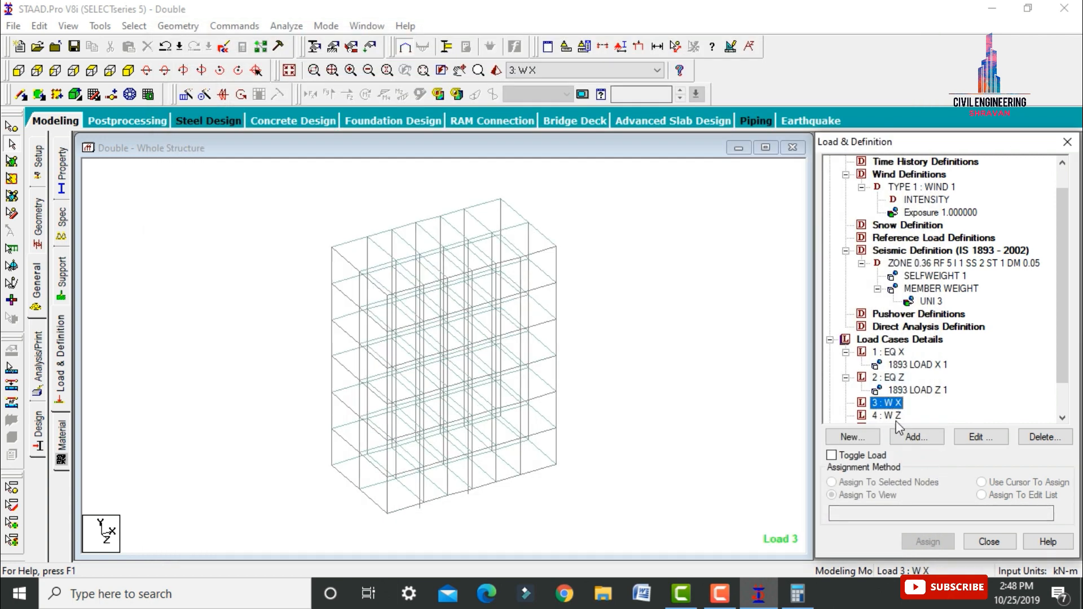
pyautogui.click(911, 437)
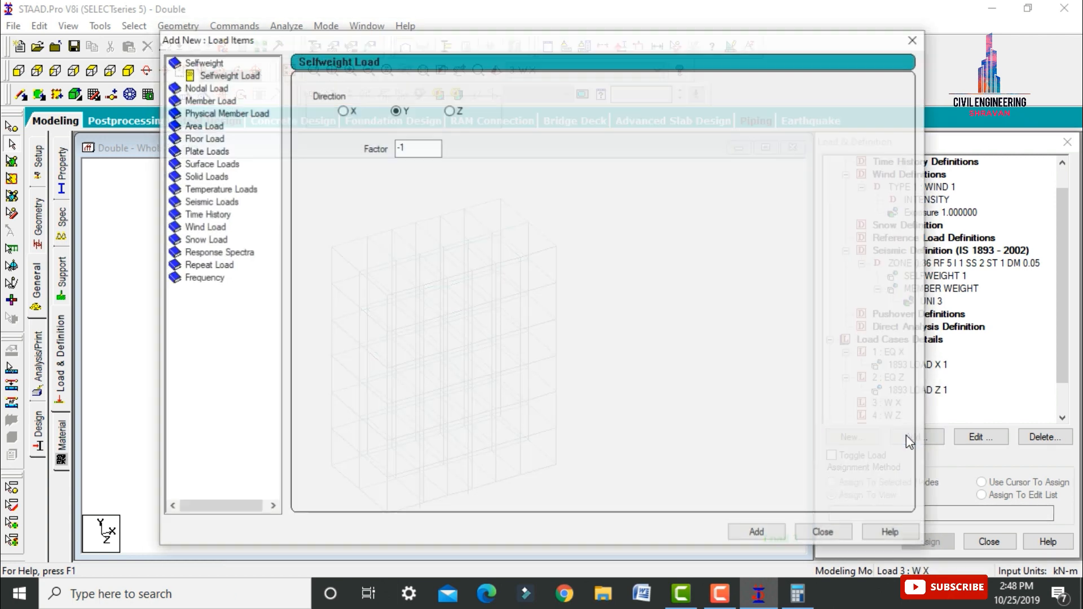
pyautogui.click(222, 227)
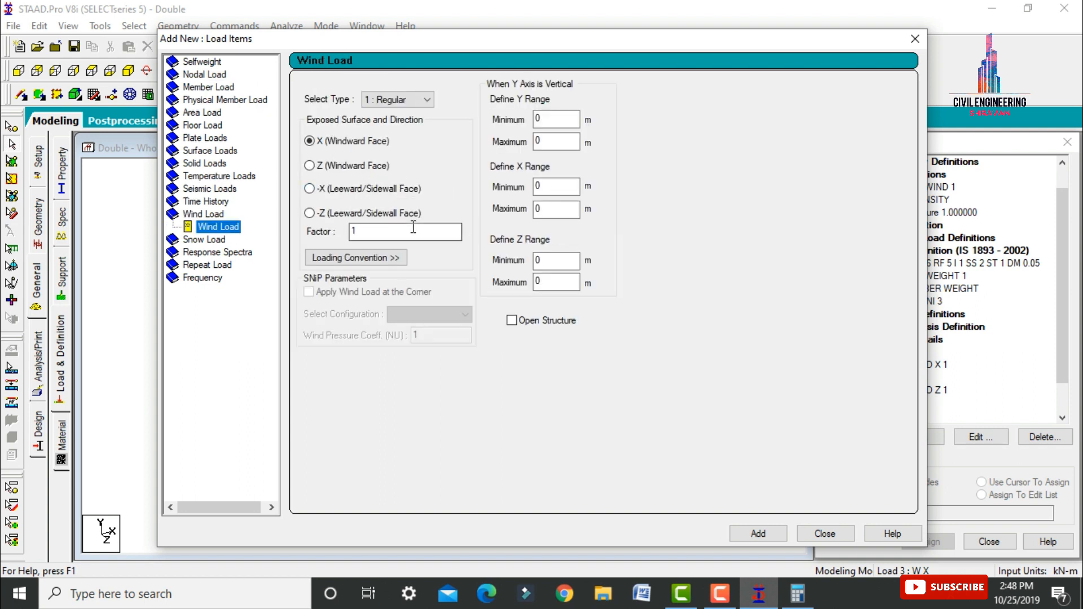
pyautogui.click(758, 533)
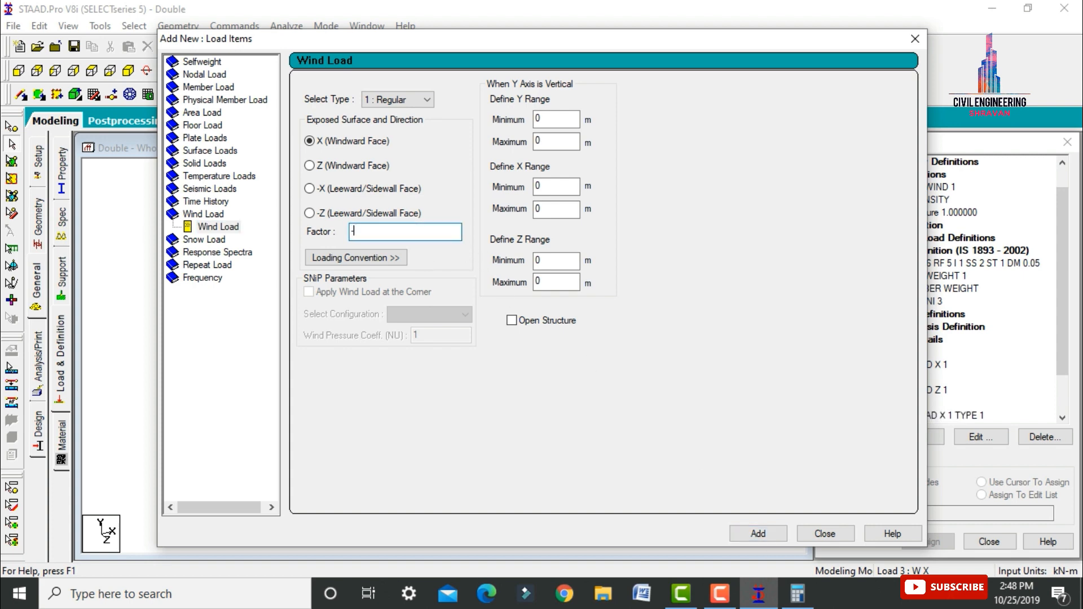
pyautogui.write('-1')
pyautogui.press('Return')
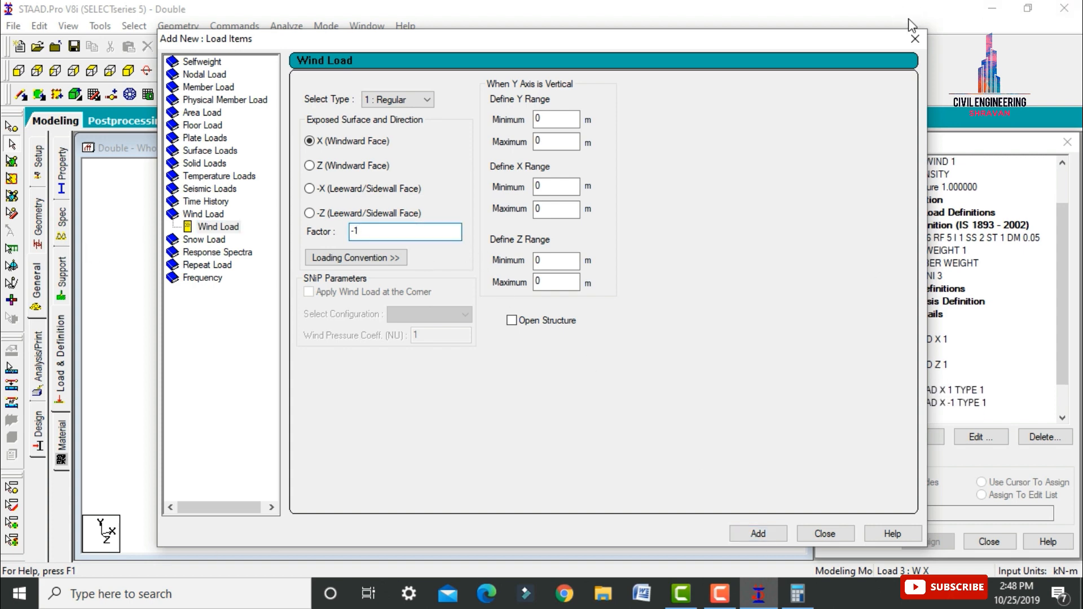
pyautogui.click(915, 38)
# Step: Add two type 1 wind loads on the Z windward face, with factors 1 and -1, to the W Z load case
pyautogui.click(902, 416)
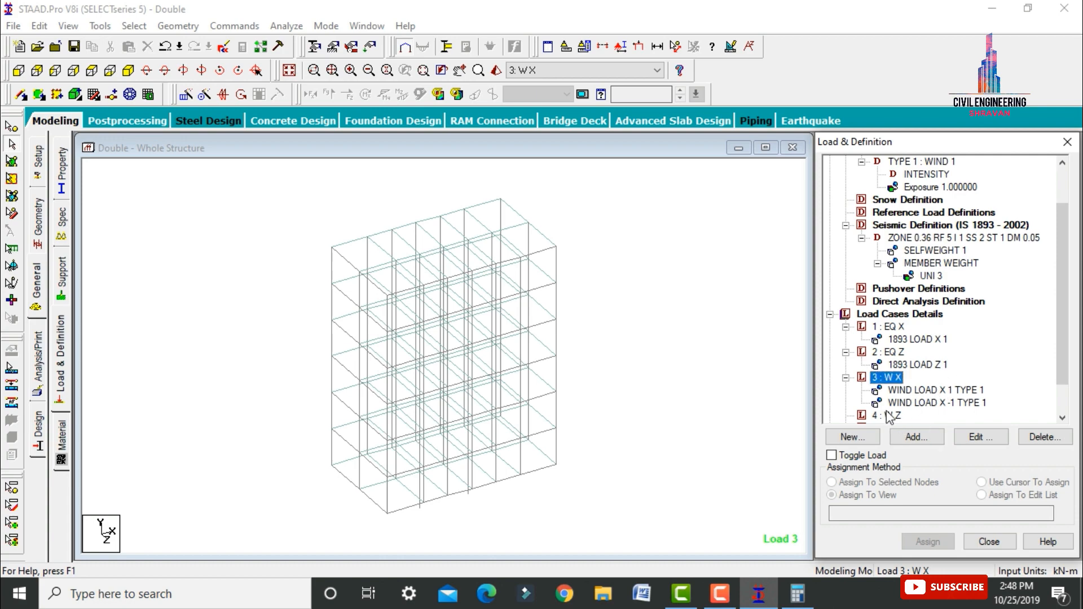
pyautogui.click(886, 407)
pyautogui.click(891, 418)
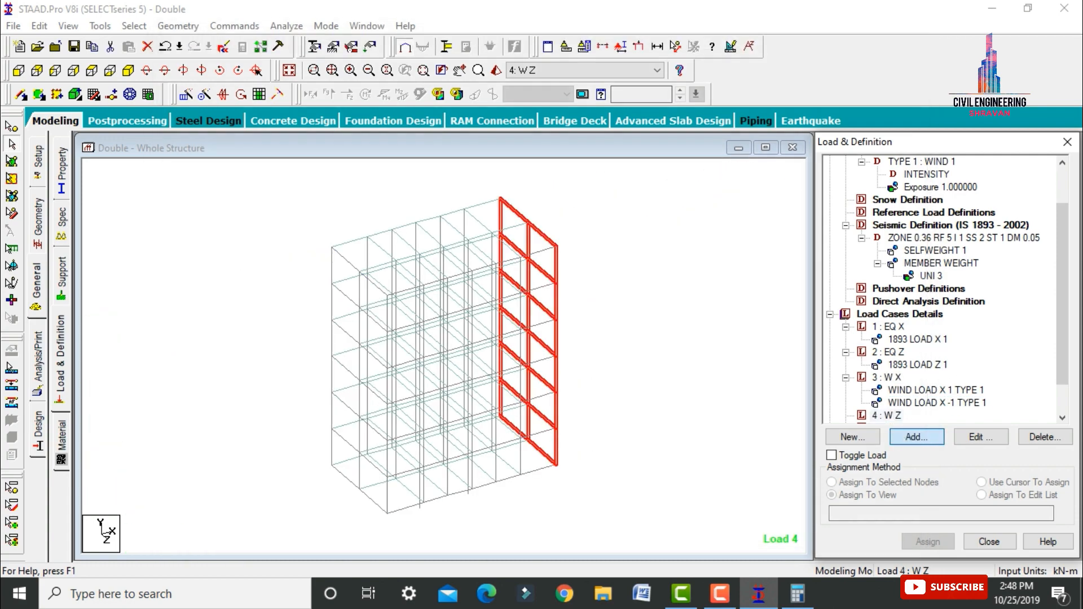
pyautogui.click(902, 438)
pyautogui.click(225, 228)
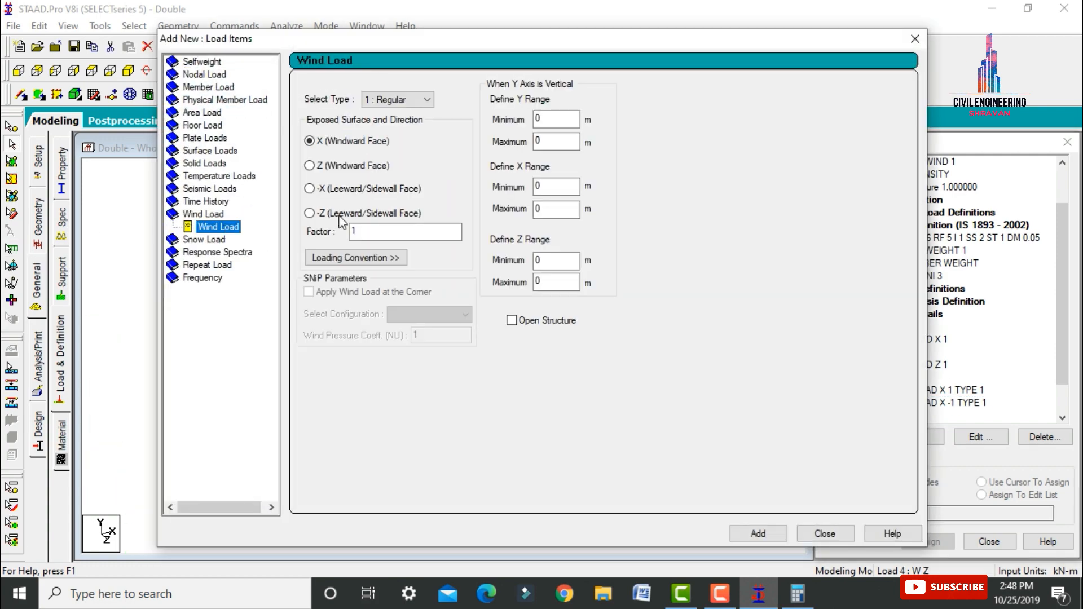
pyautogui.click(333, 166)
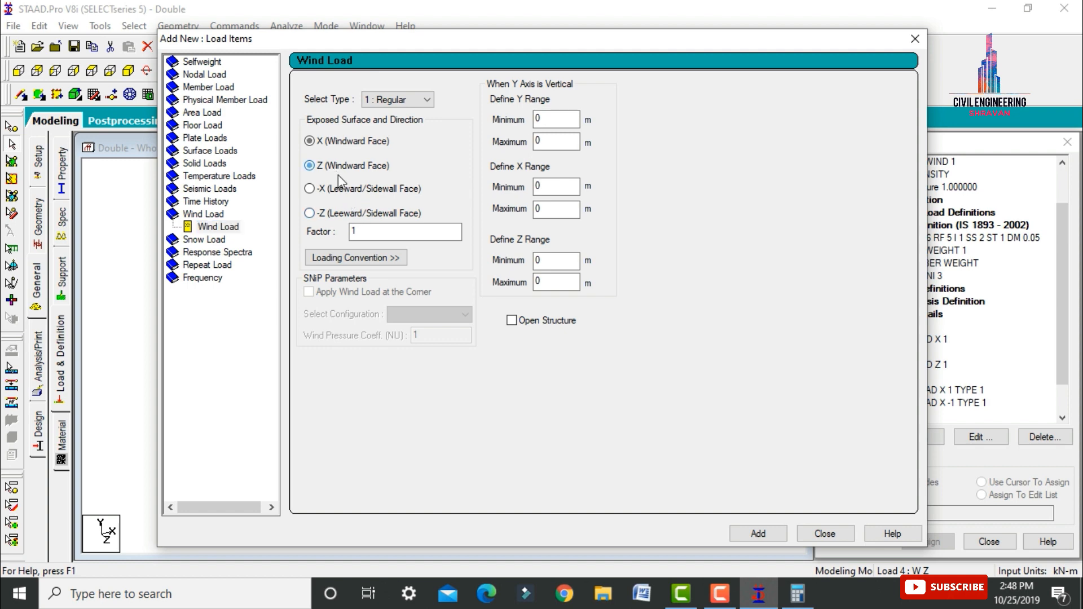
pyautogui.click(757, 533)
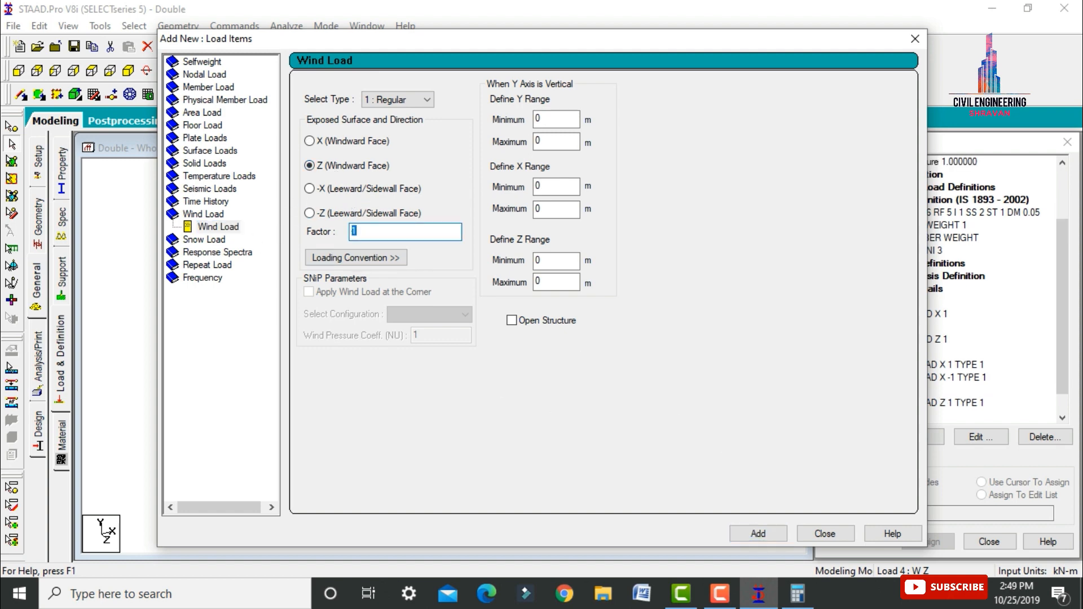
pyautogui.write('-1')
pyautogui.press('Return')
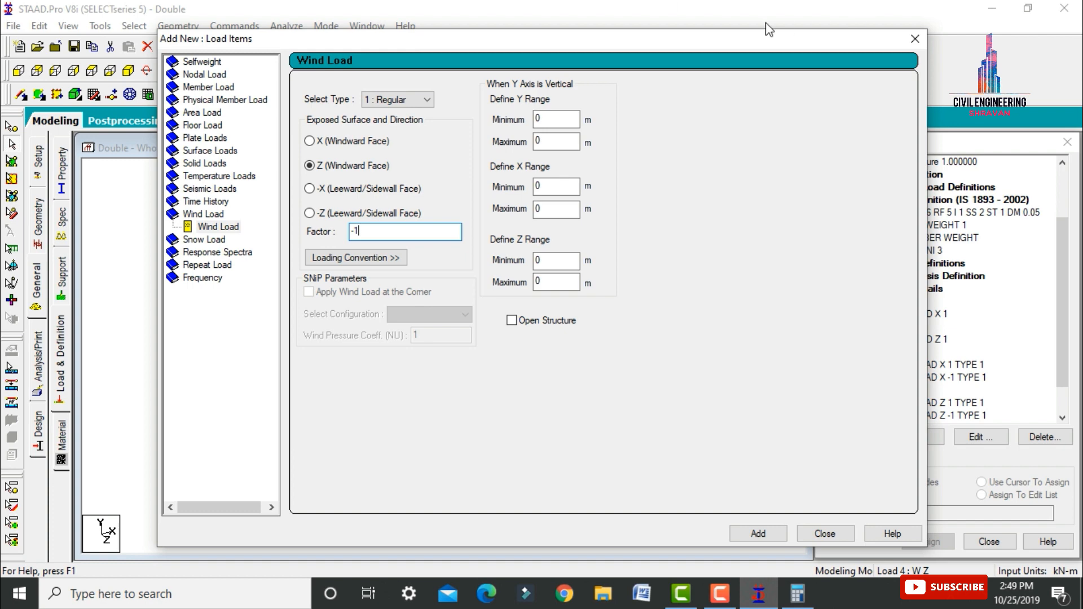
pyautogui.click(915, 38)
# Step: Add a Y-direction selfweight load with factor -1 to the DL load case and assign it to the whole view
pyautogui.scroll(-1, 833, 378)
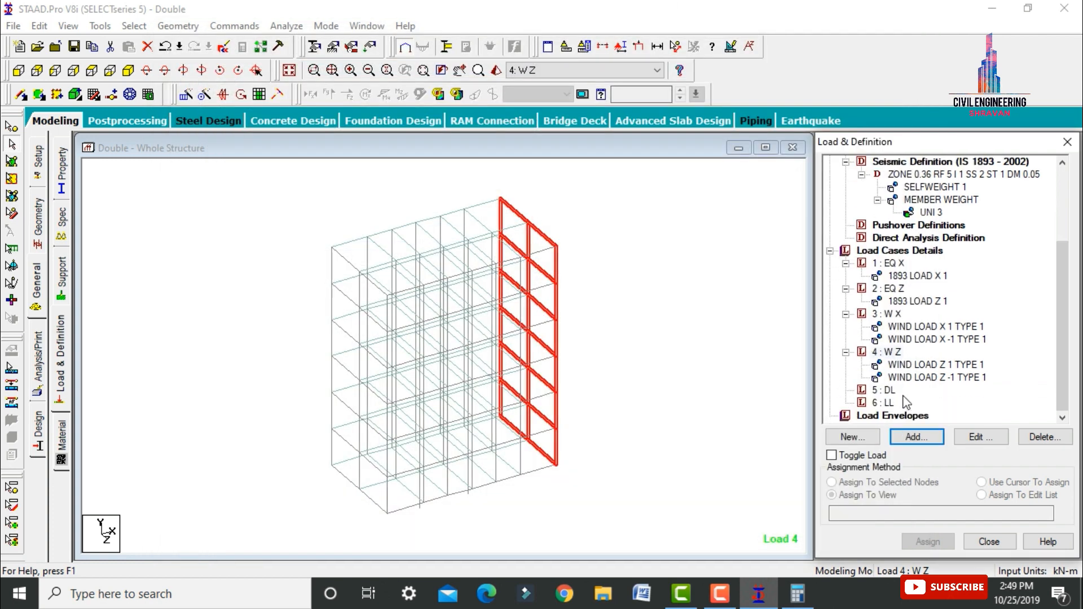
pyautogui.click(884, 389)
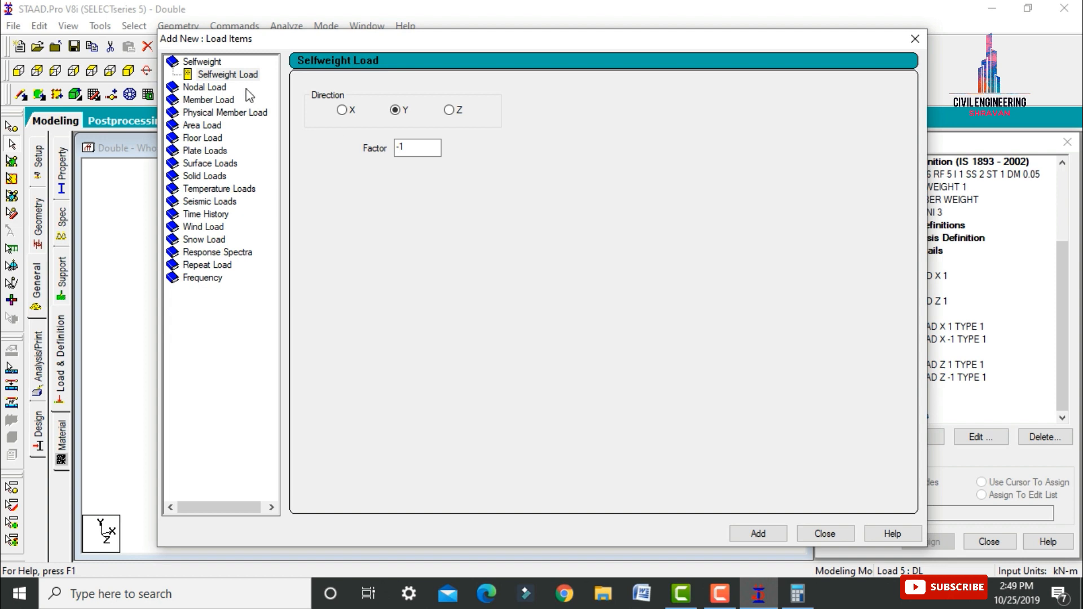
pyautogui.click(756, 534)
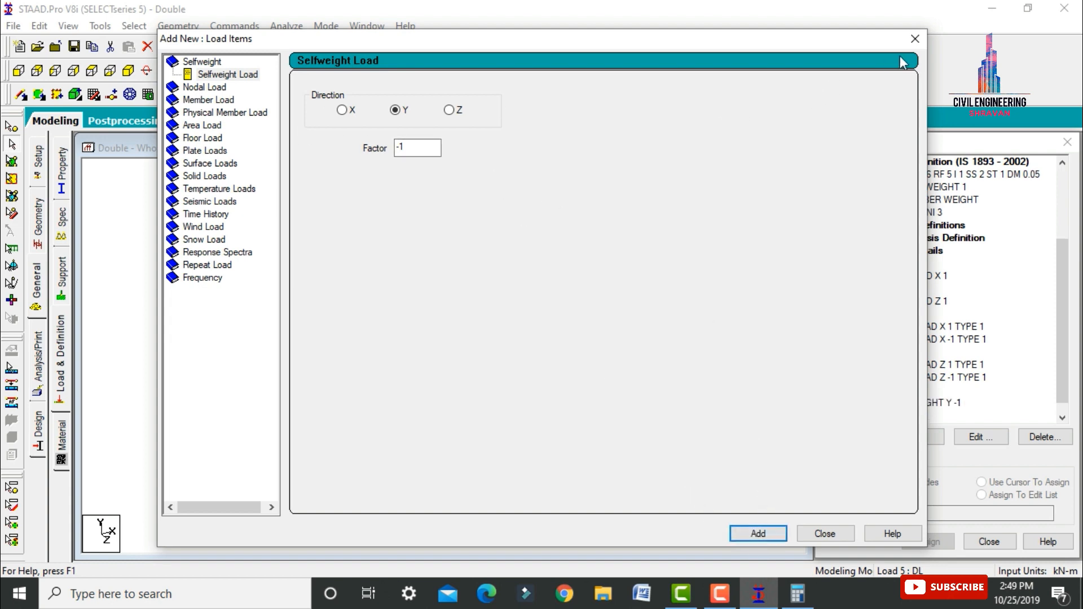
pyautogui.click(915, 40)
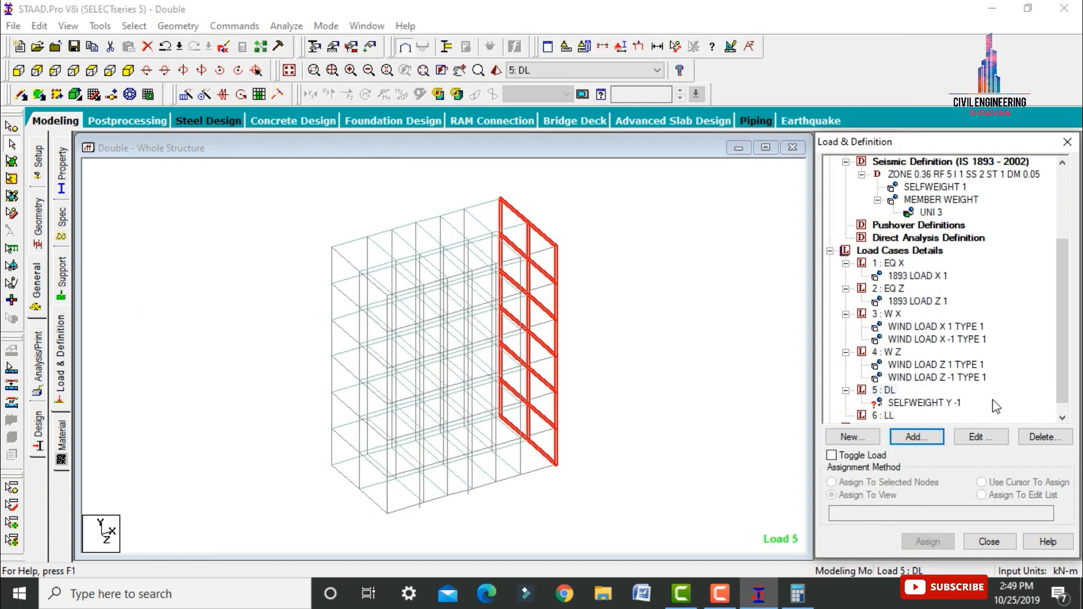
pyautogui.click(925, 401)
pyautogui.click(935, 545)
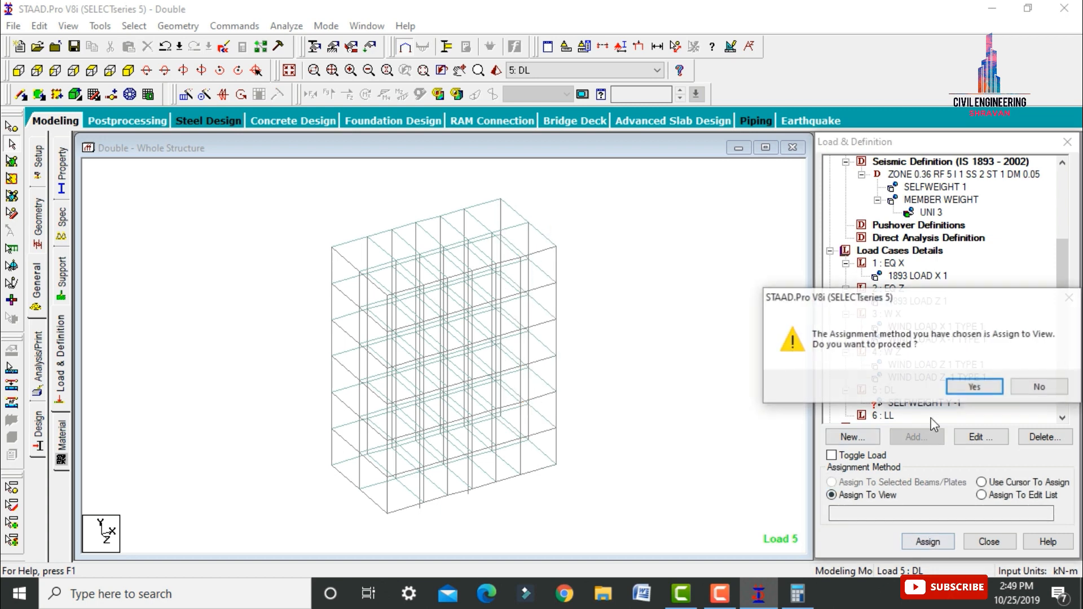
pyautogui.click(975, 386)
# Step: Add a Global Y floor load of -3 kN/m2 over the Y range 3 to 21 m to the LL case and check its distribution
pyautogui.click(884, 416)
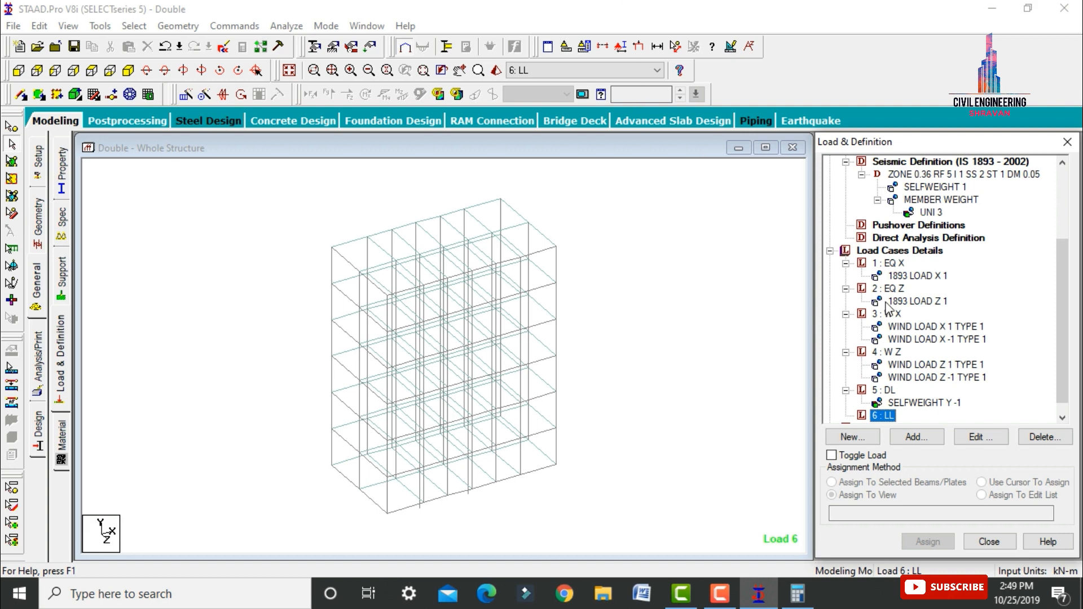
pyautogui.click(917, 436)
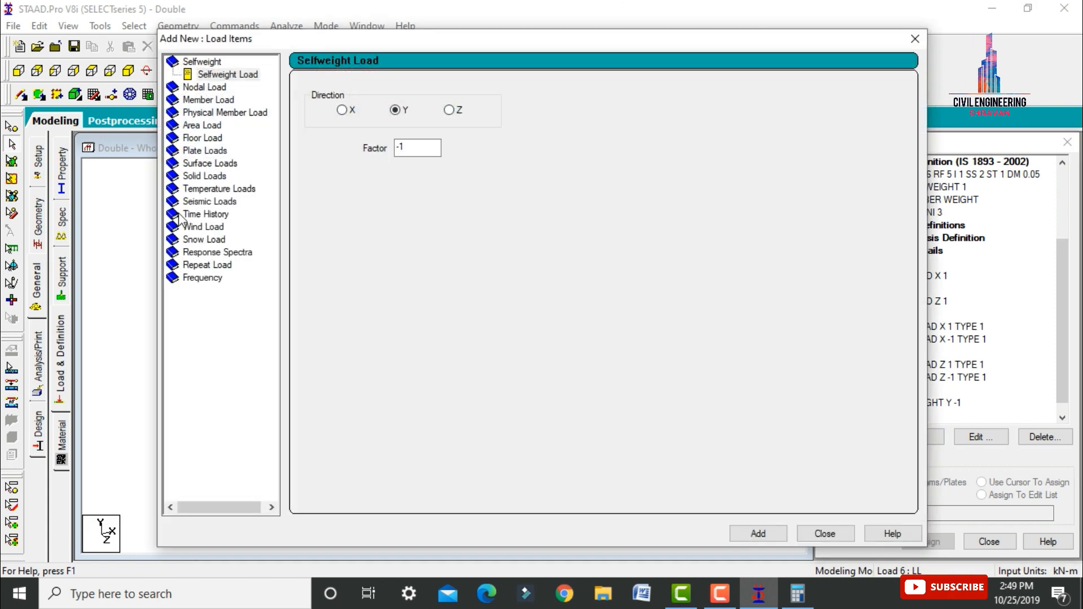
pyautogui.click(205, 142)
pyautogui.doubleClick(351, 163)
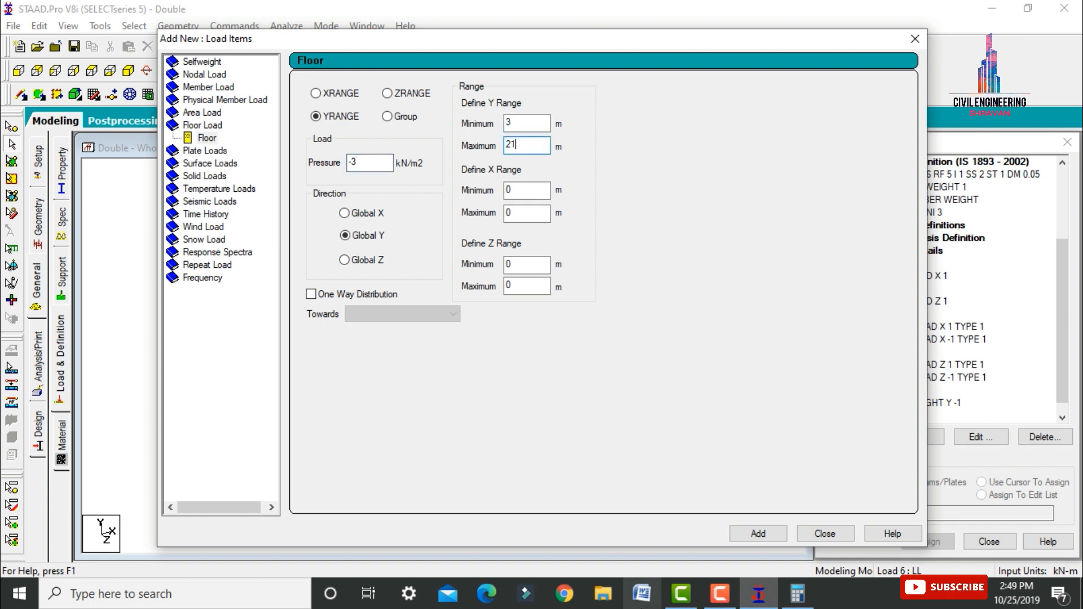
pyautogui.click(770, 535)
pyautogui.click(825, 534)
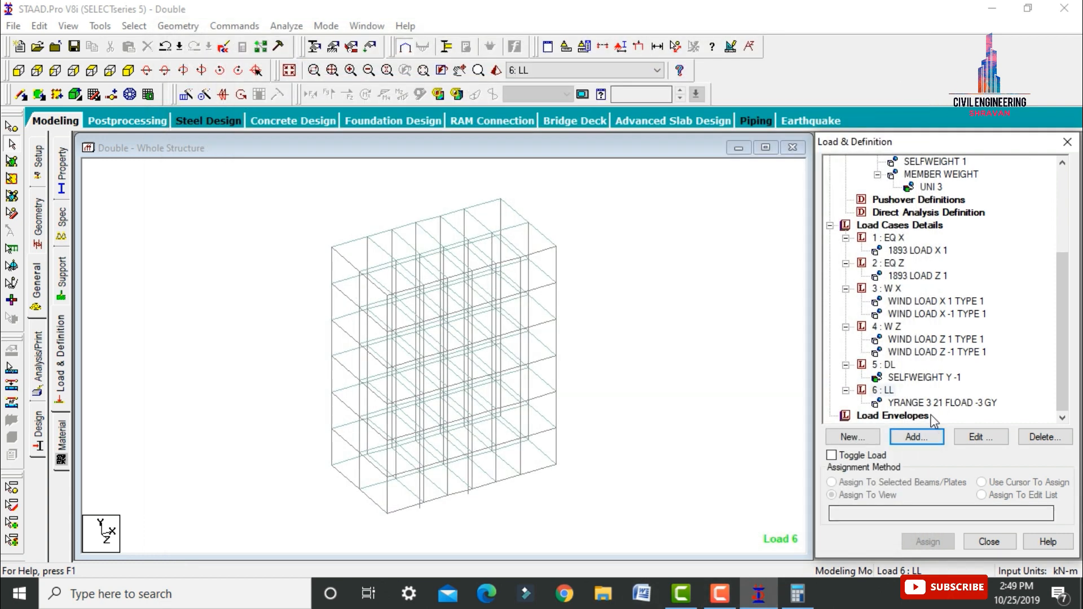
pyautogui.click(925, 403)
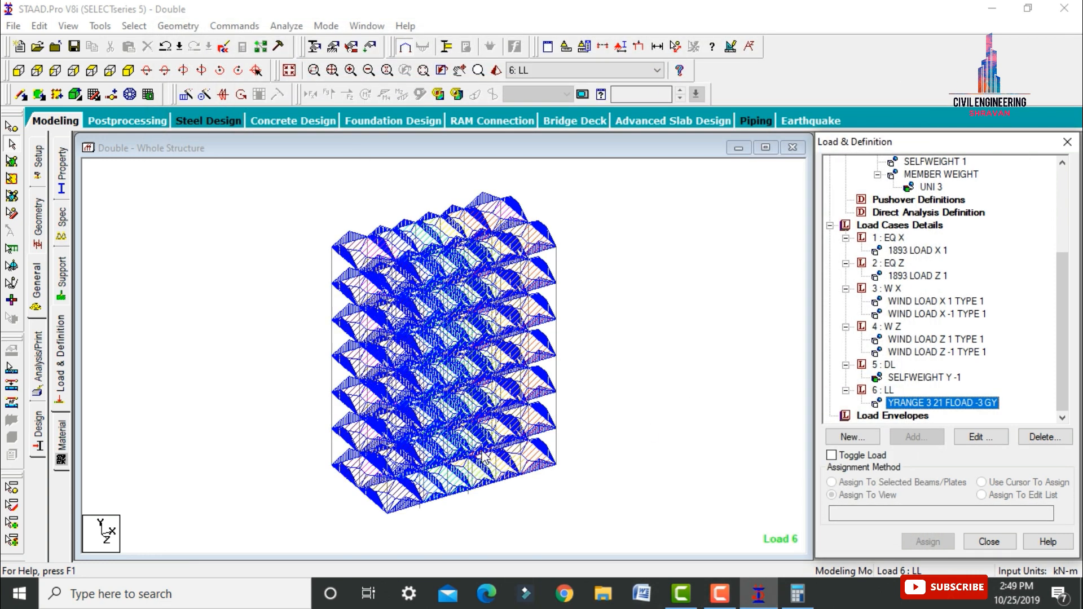
pyautogui.click(725, 393)
# Step: Generate automatic load combinations for the Indian Code, Genral_Structures category, and add all of them to the load cases
pyautogui.click(920, 225)
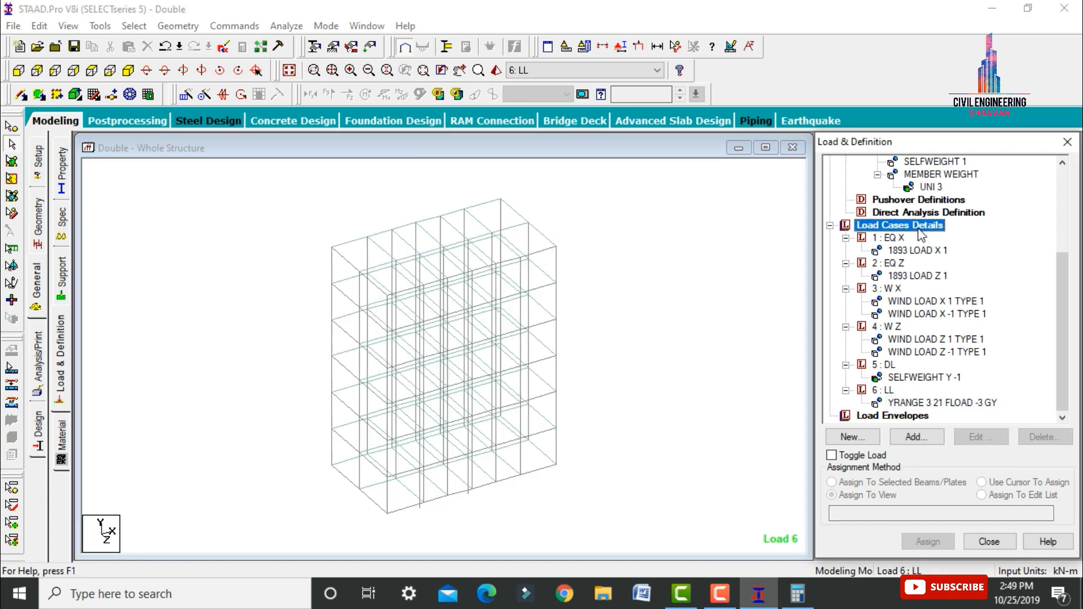
pyautogui.click(912, 438)
pyautogui.click(286, 172)
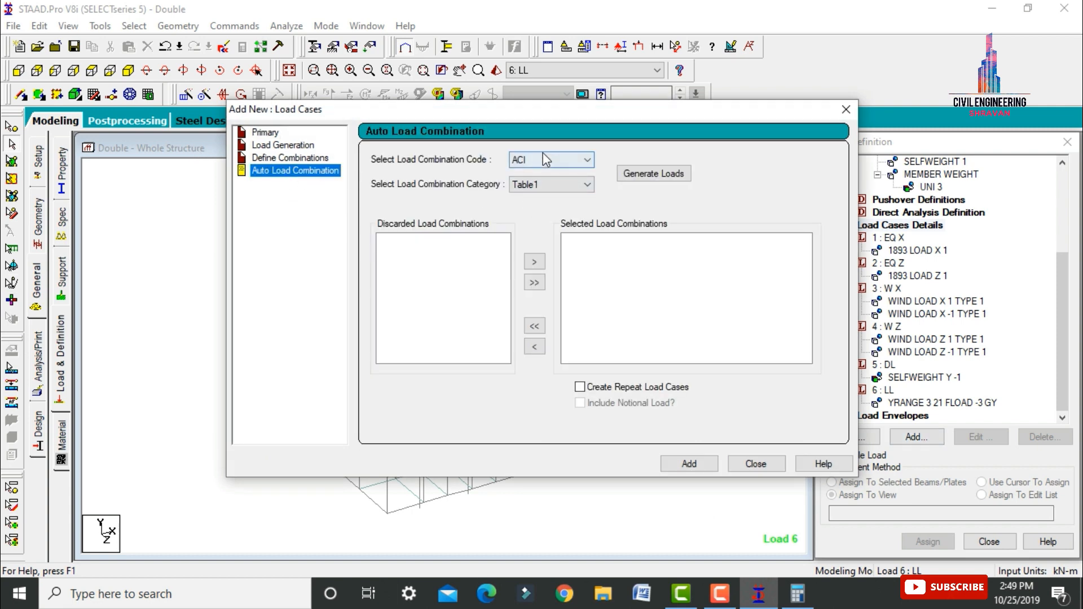
pyautogui.click(543, 158)
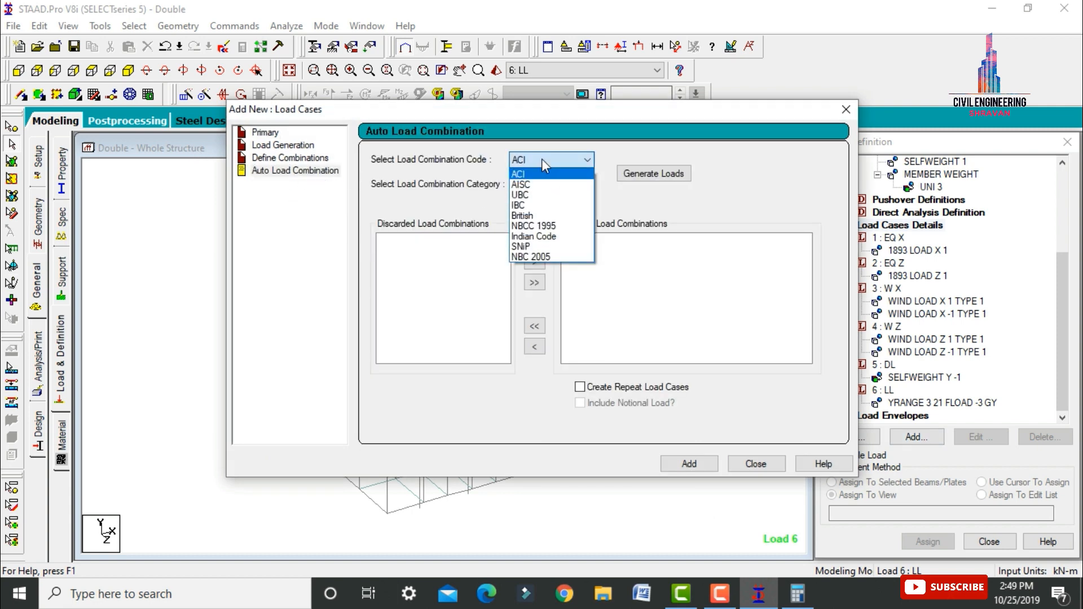
pyautogui.click(534, 238)
pyautogui.click(643, 169)
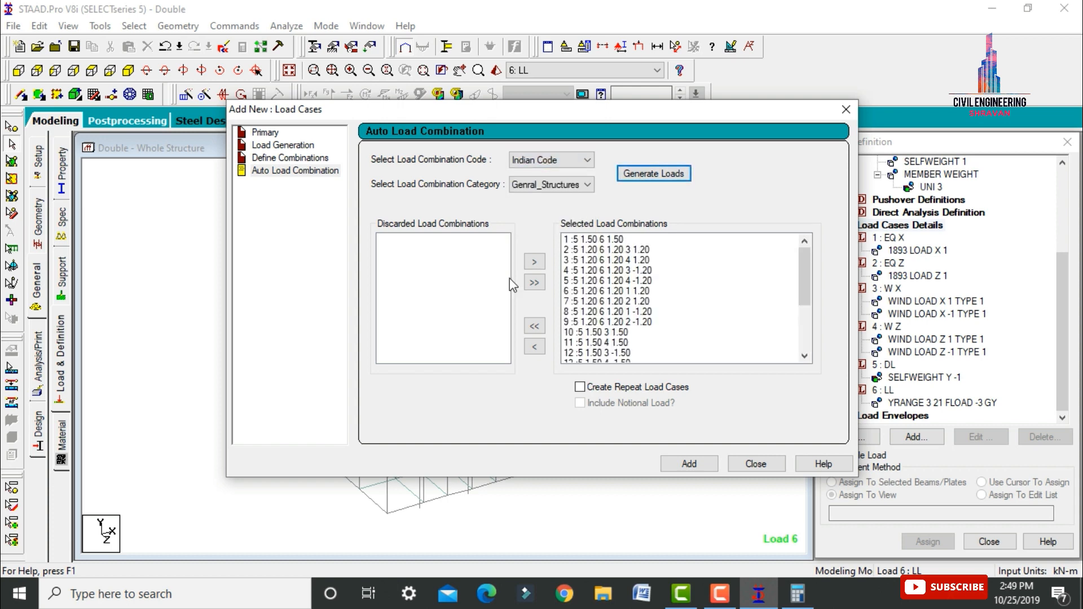
pyautogui.moveTo(805, 270); pyautogui.dragTo(806, 338)
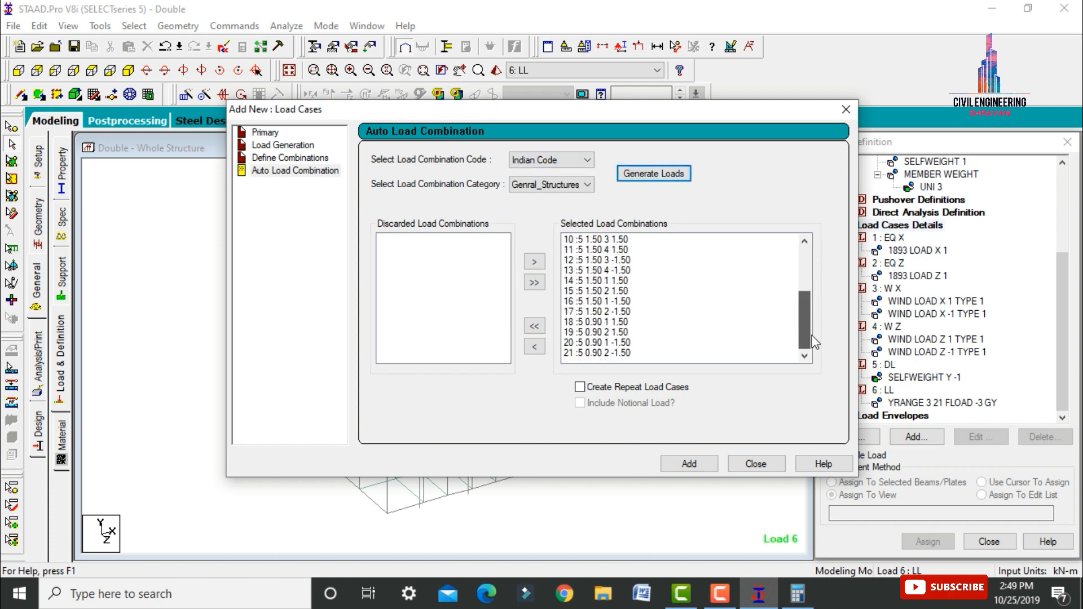
pyautogui.click(694, 463)
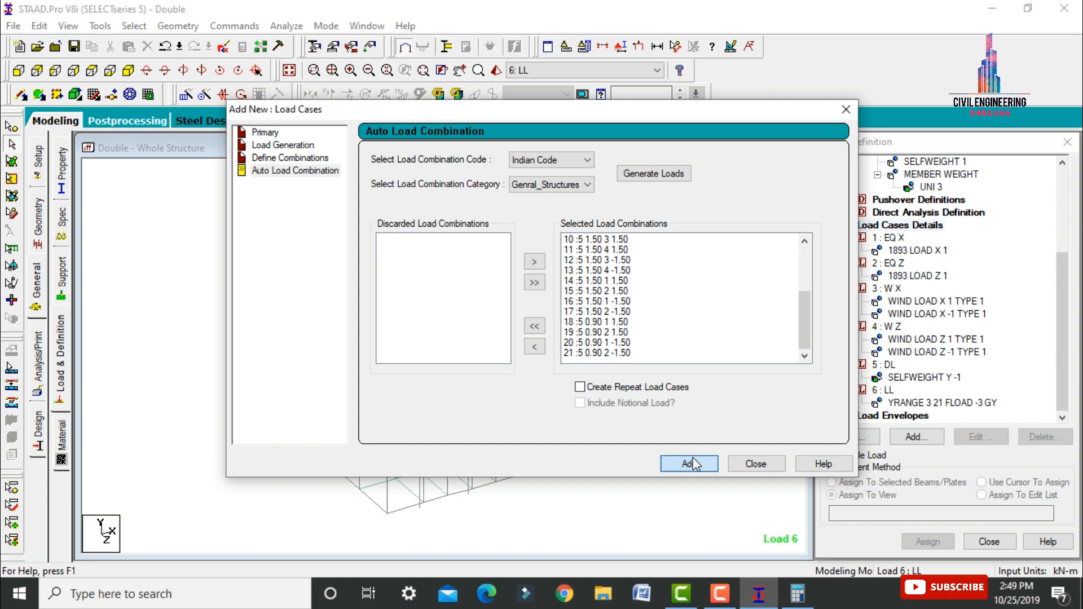
pyautogui.click(747, 465)
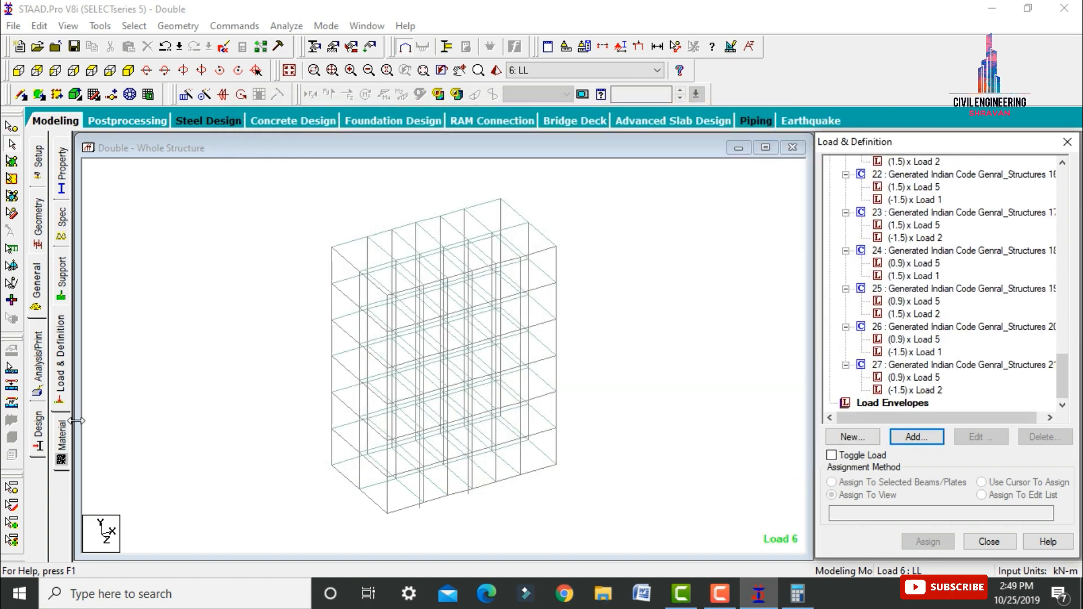
# Step: Assign the CONCRETE isotropic material to the whole view
pyautogui.click(61, 440)
pyautogui.click(910, 356)
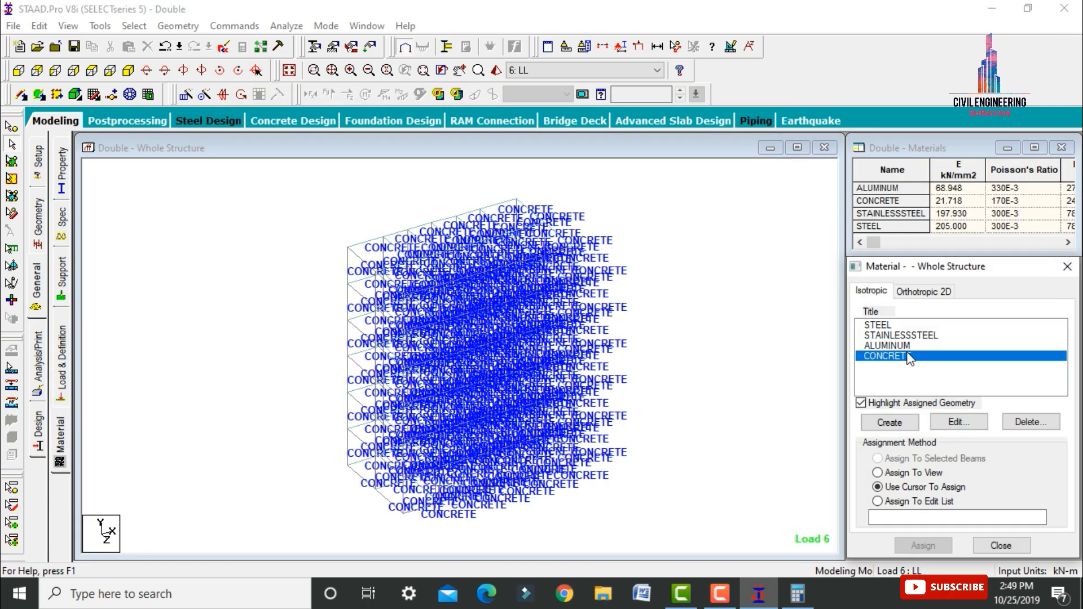
pyautogui.click(877, 472)
pyautogui.click(923, 545)
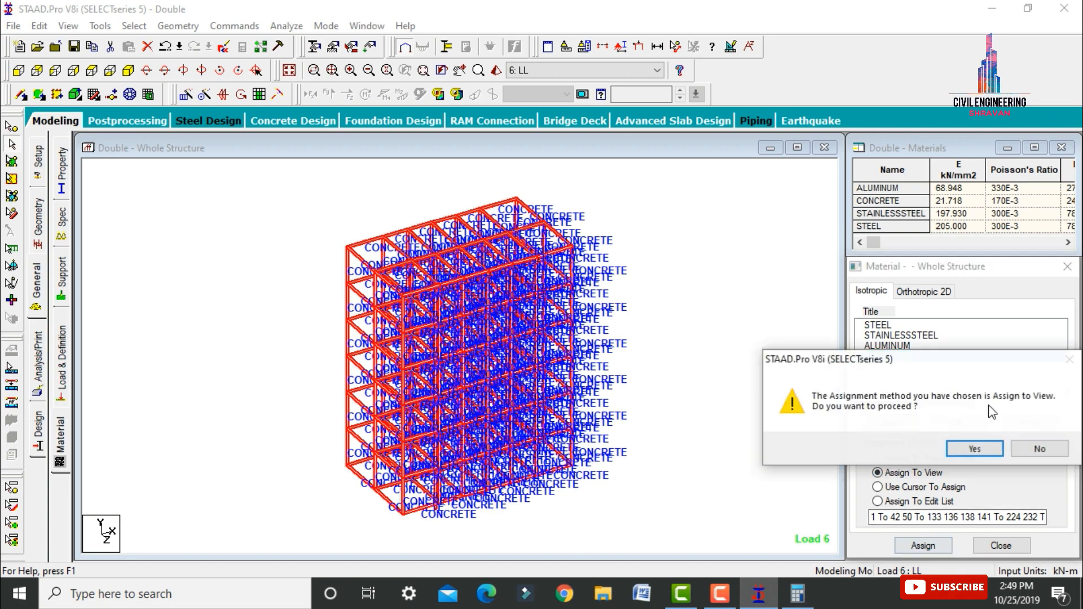
pyautogui.click(975, 448)
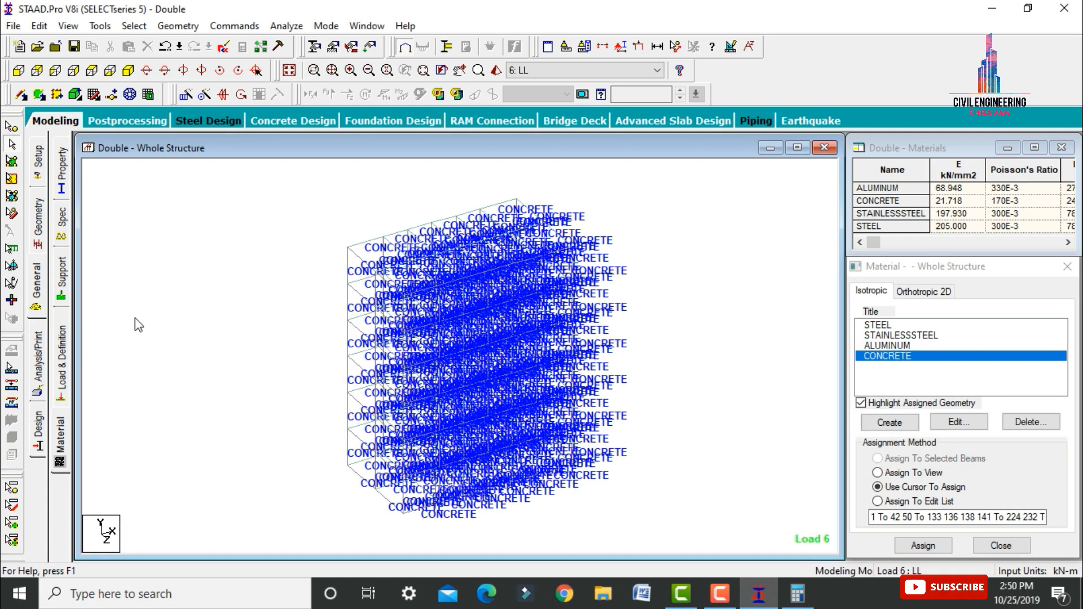
# Step: Create a fixed support definition while viewing the frame from the front
pyautogui.click(19, 71)
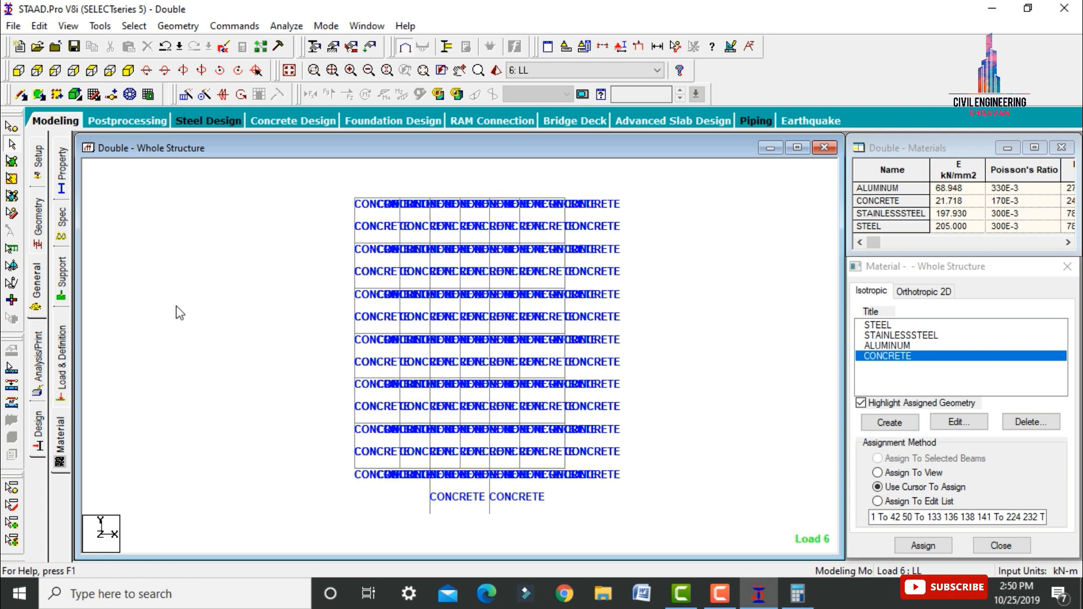
pyautogui.click(59, 282)
pyautogui.click(963, 426)
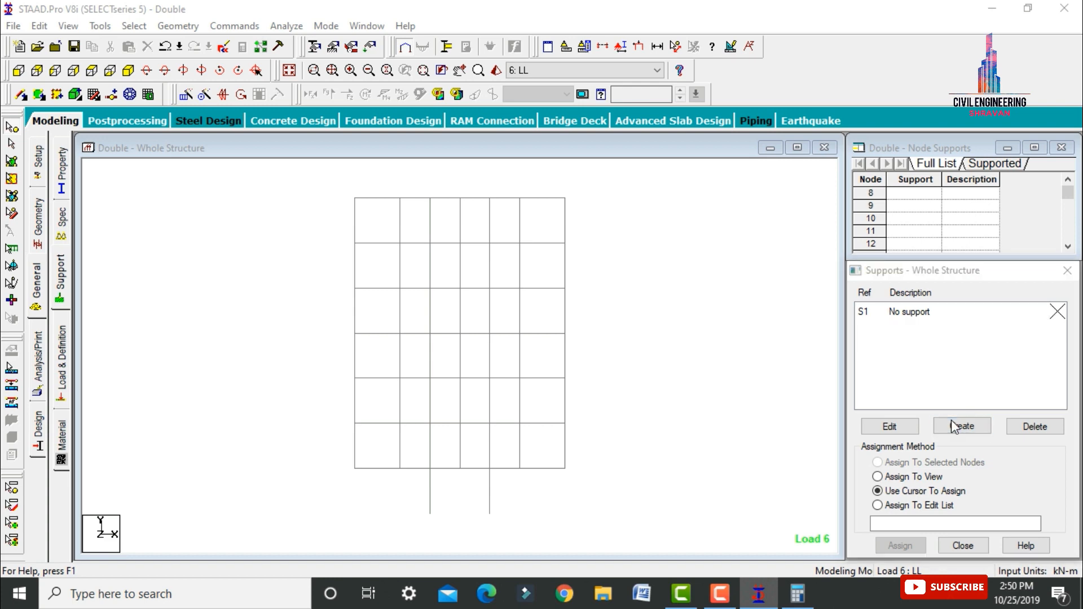
pyautogui.click(854, 561)
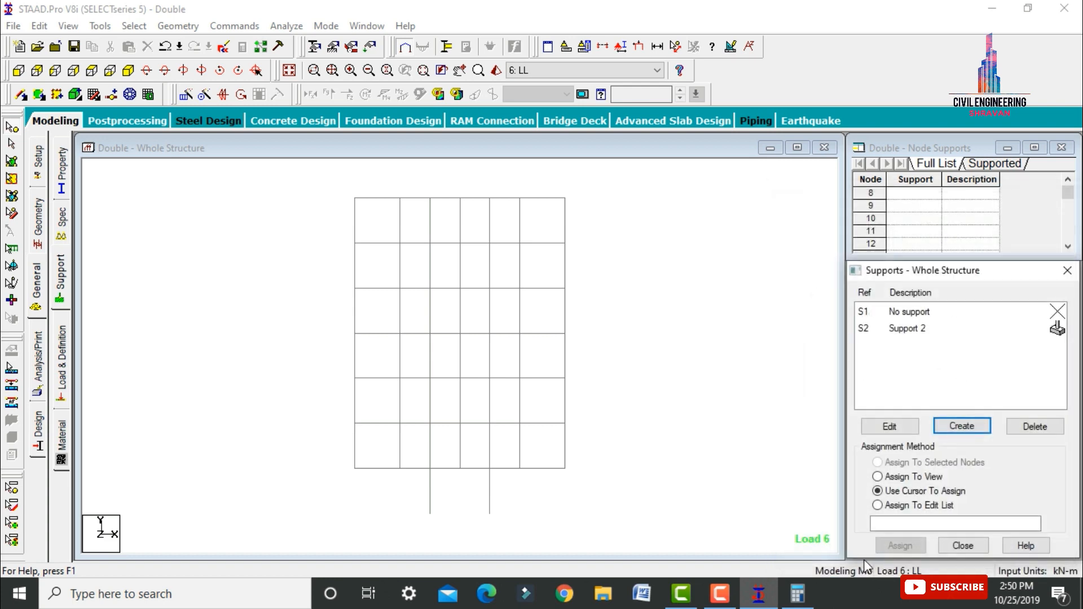
# Step: Assign the fixed support Support 2 to the base nodes of the two central columns
pyautogui.click(948, 330)
pyautogui.click(308, 510)
pyautogui.moveTo(295, 509); pyautogui.dragTo(594, 540)
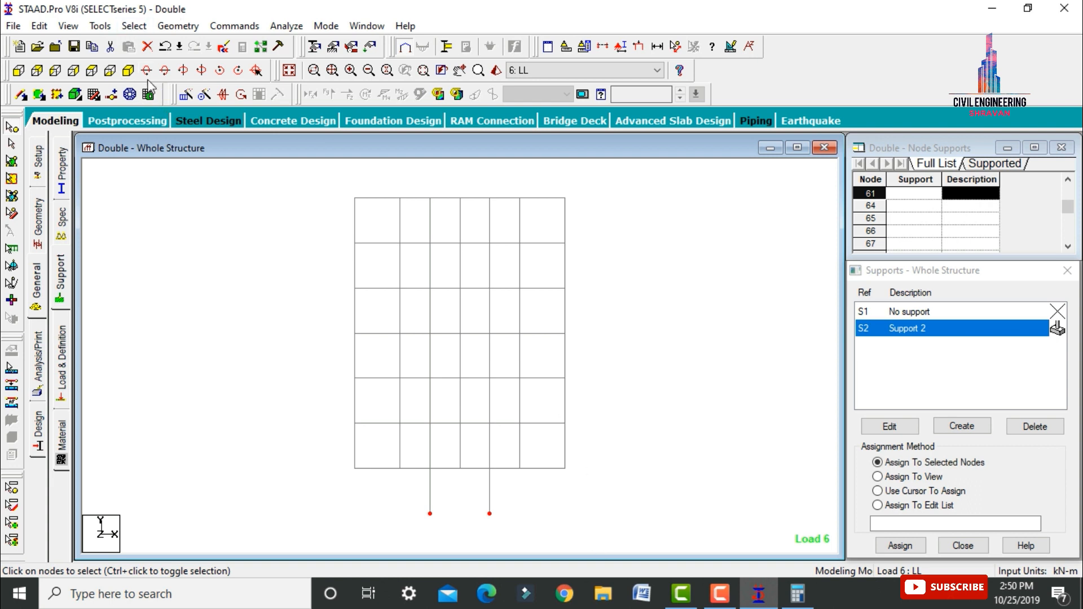
pyautogui.click(128, 70)
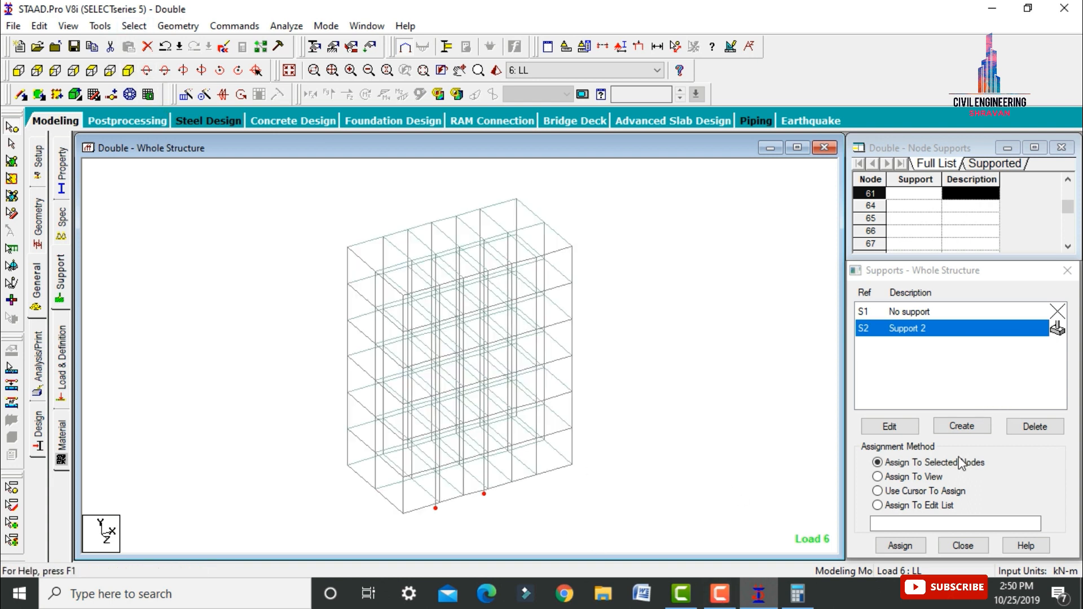
pyautogui.click(901, 546)
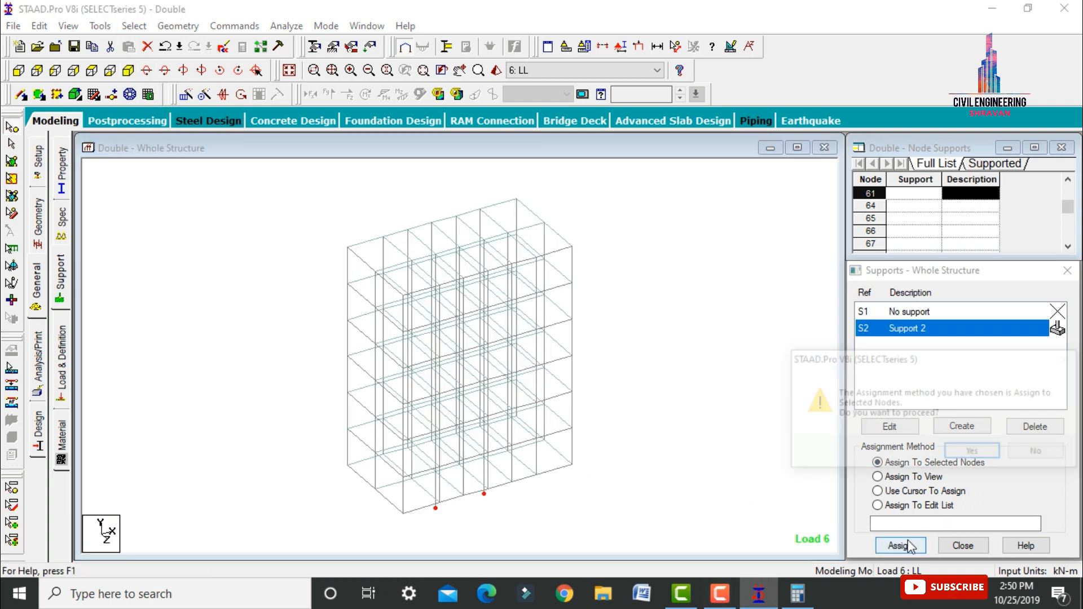
pyautogui.click(975, 452)
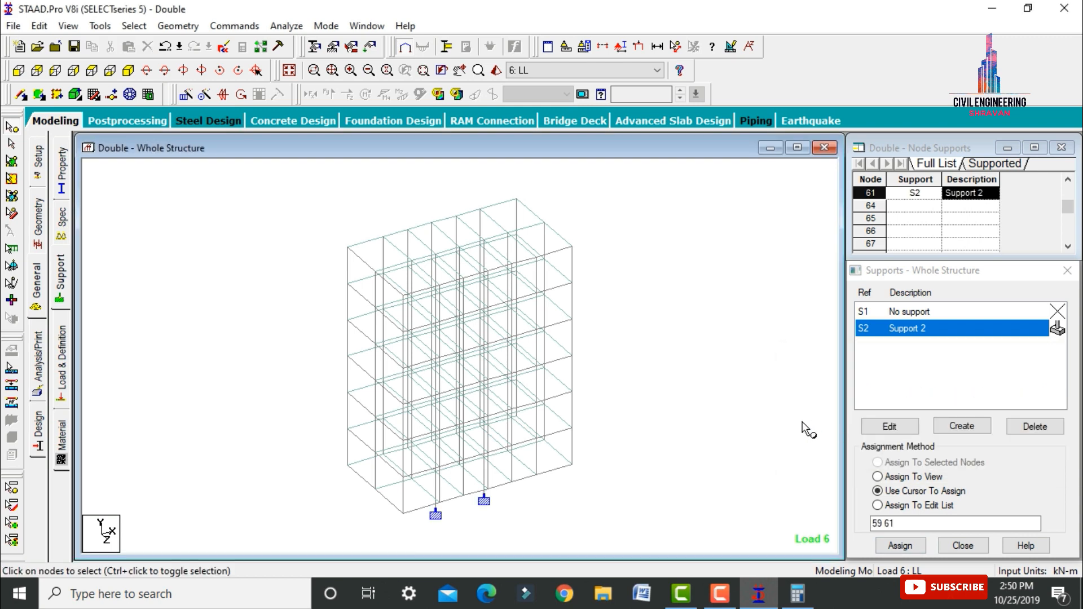
# Step: Add a Perform Analysis command with the No Print option
pyautogui.click(44, 354)
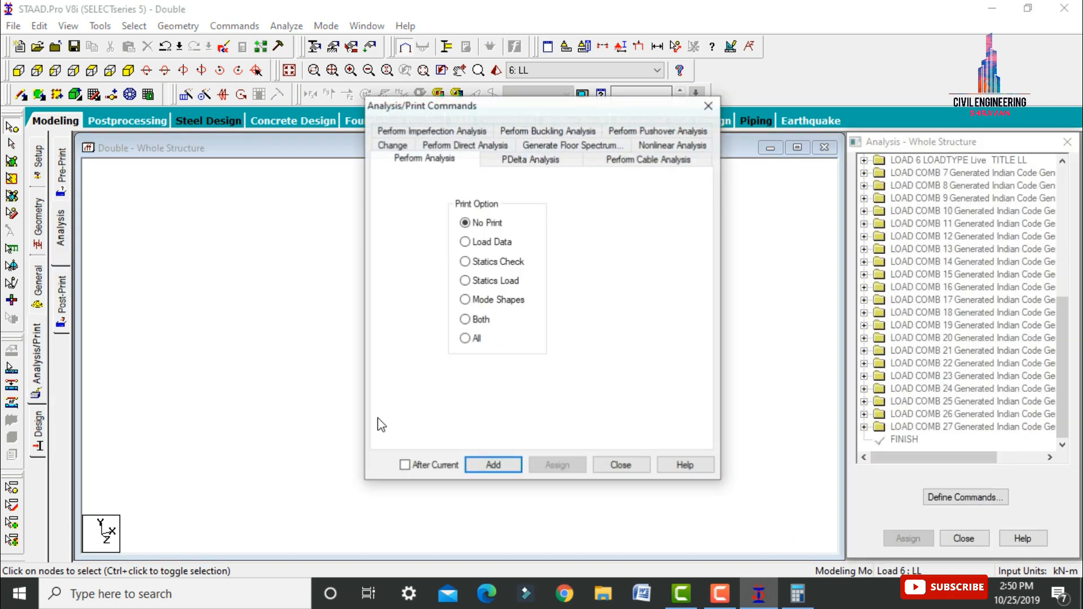
pyautogui.click(495, 461)
pyautogui.click(623, 463)
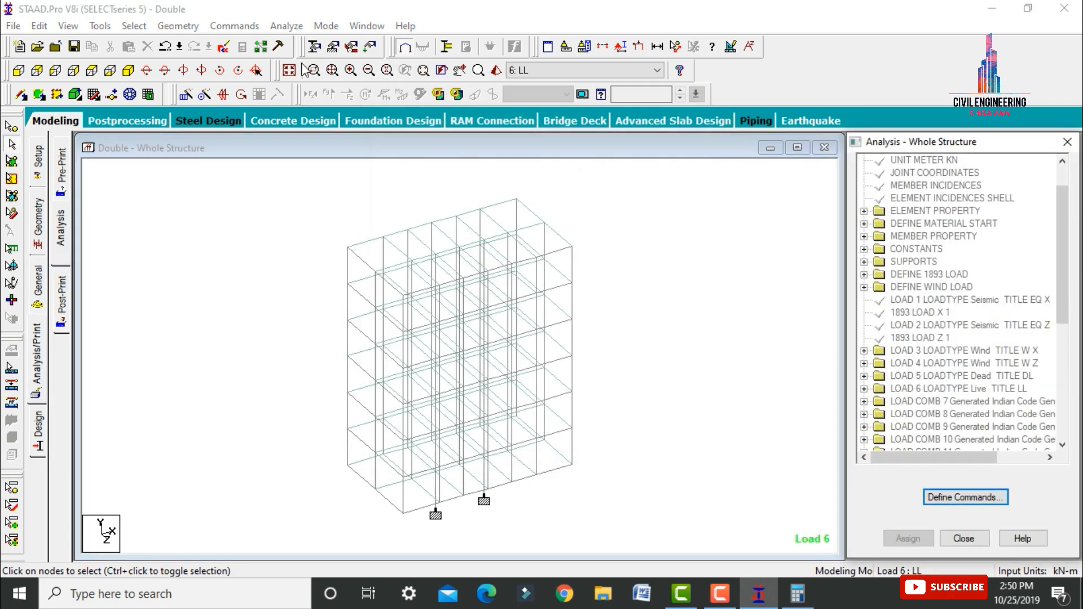
# Step: Run the analysis with the modified structure saved, and continue in Post Processing Mode with the results
pyautogui.click(286, 27)
pyautogui.click(311, 39)
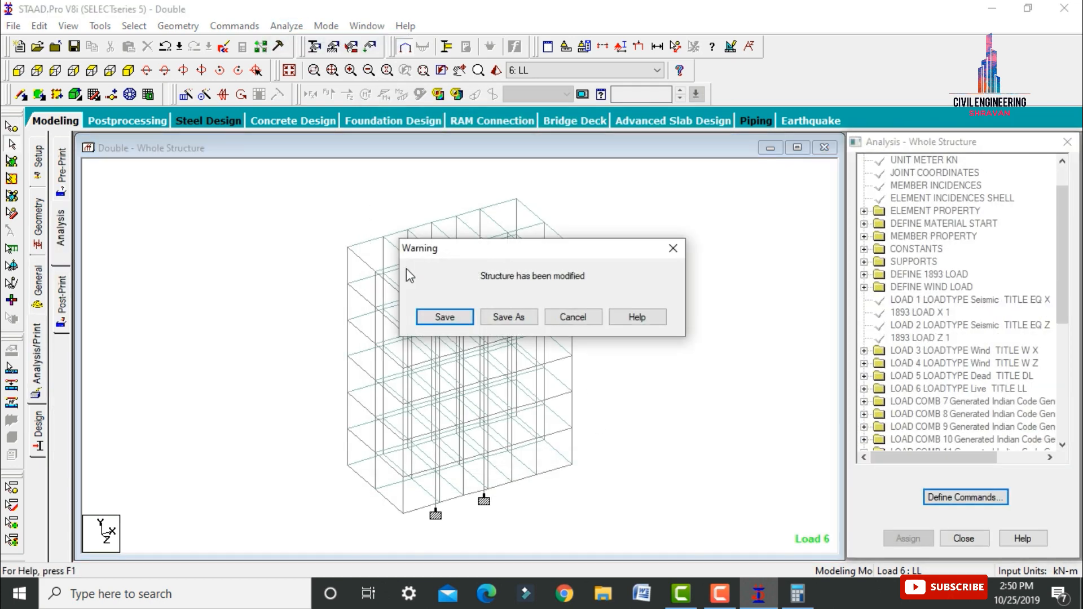
pyautogui.click(456, 315)
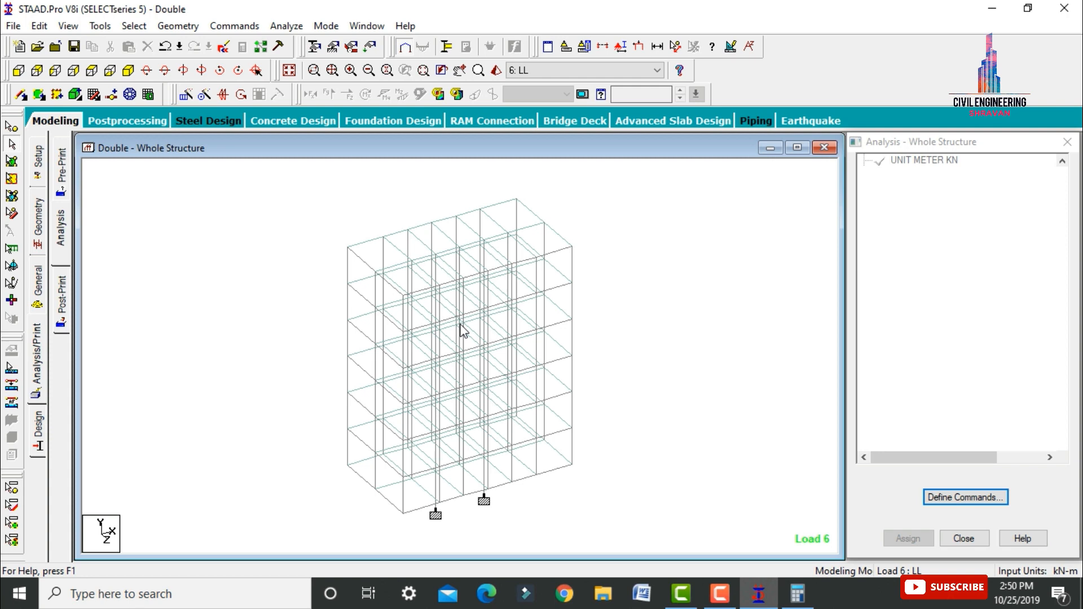
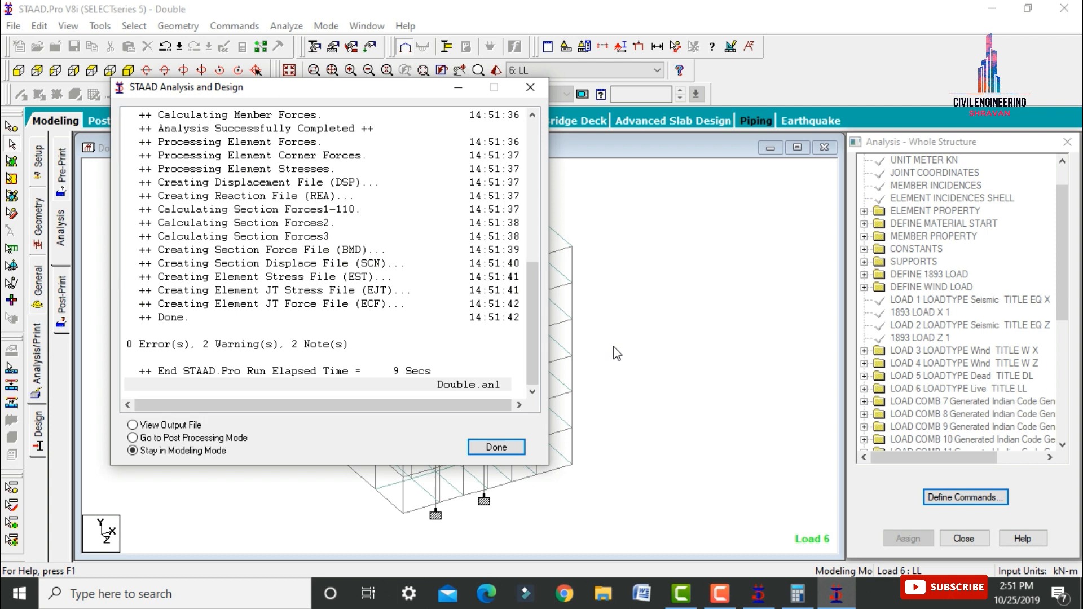
pyautogui.click(180, 439)
pyautogui.click(496, 446)
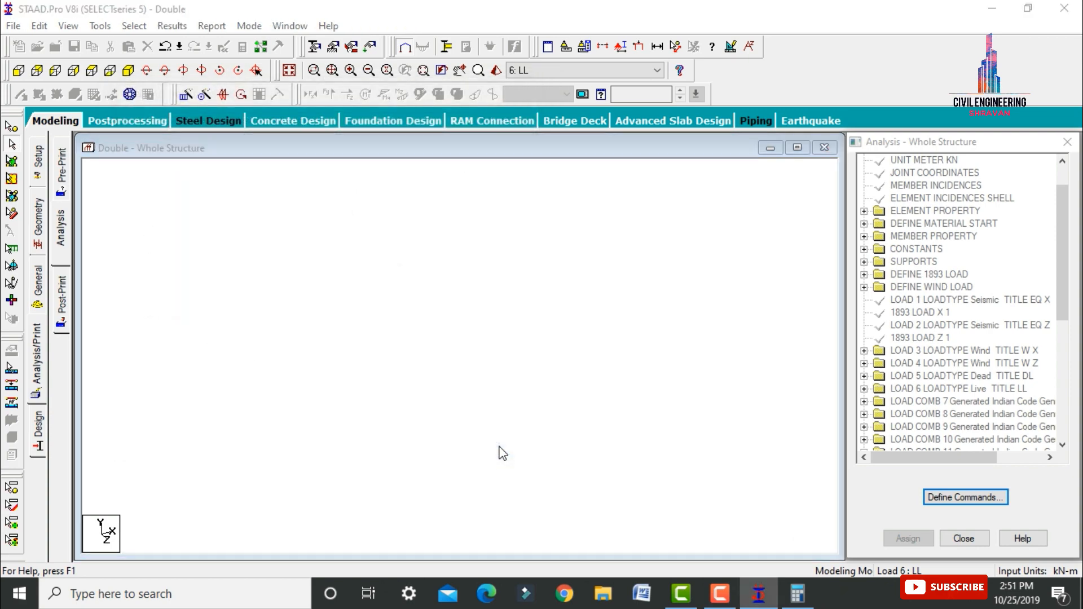
pyautogui.click(580, 418)
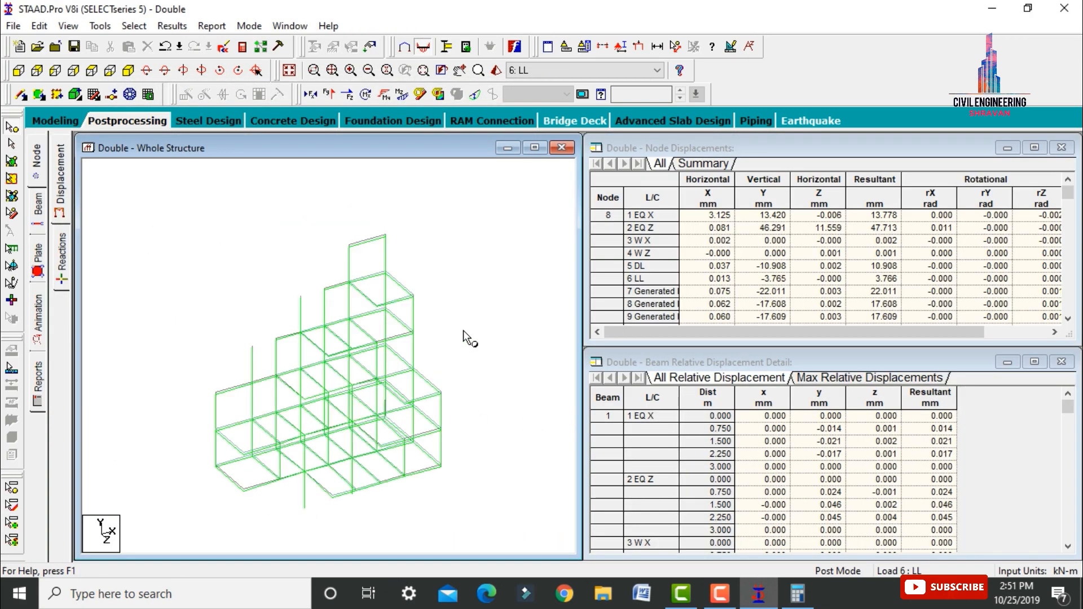
# Step: Review the displaced shape of the frame for each load case from 1: EQ X through combination 7
pyautogui.click(567, 68)
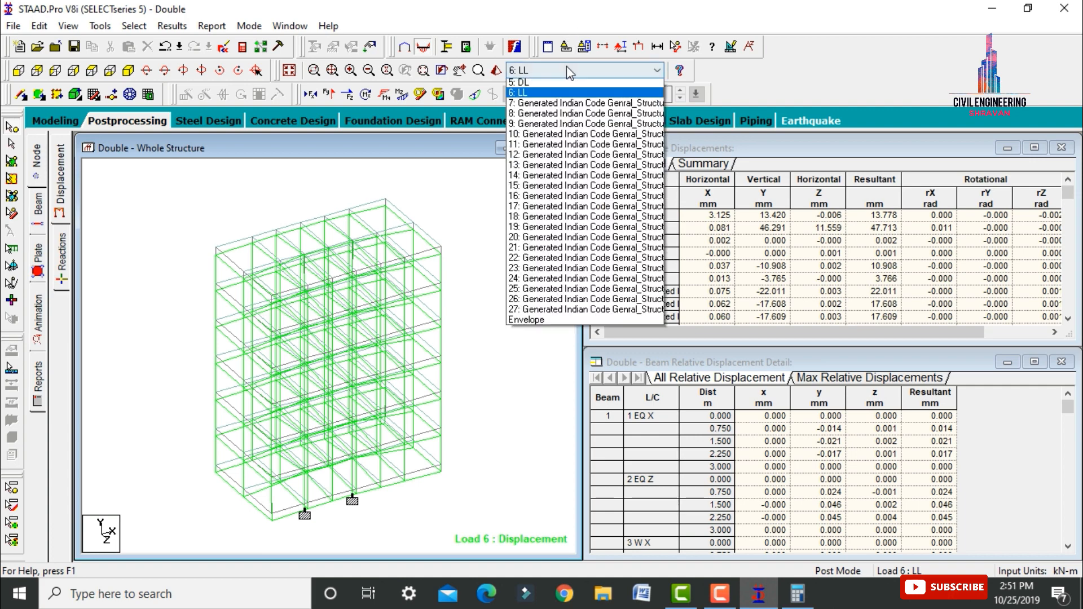
pyautogui.scroll(5, 566, 113)
pyautogui.click(541, 80)
pyautogui.press('Down')
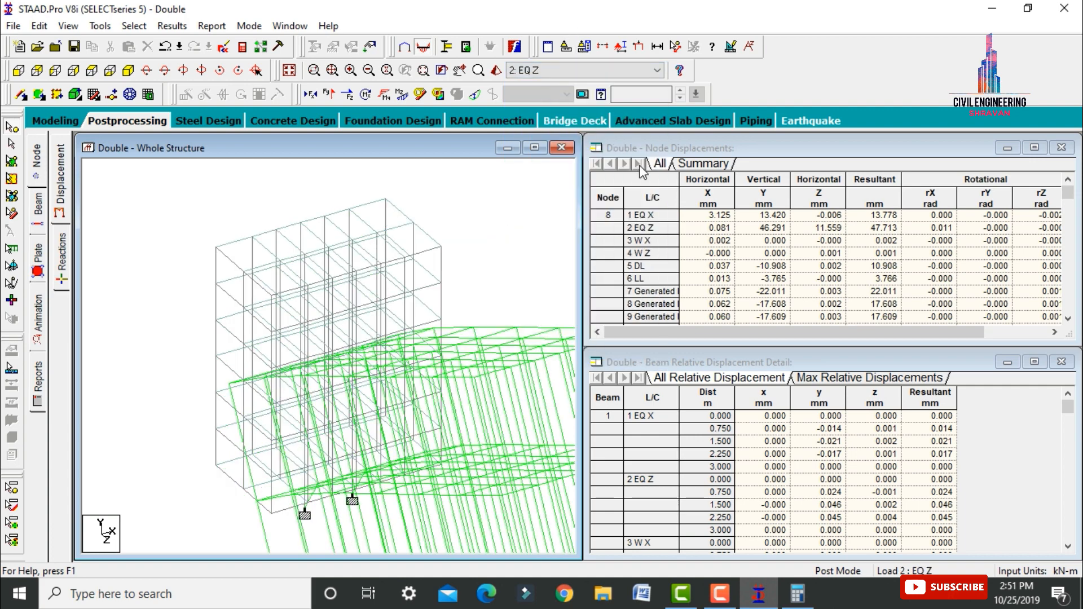
pyautogui.press('Down')
pyautogui.press('Down')
pyautogui.press('Down')
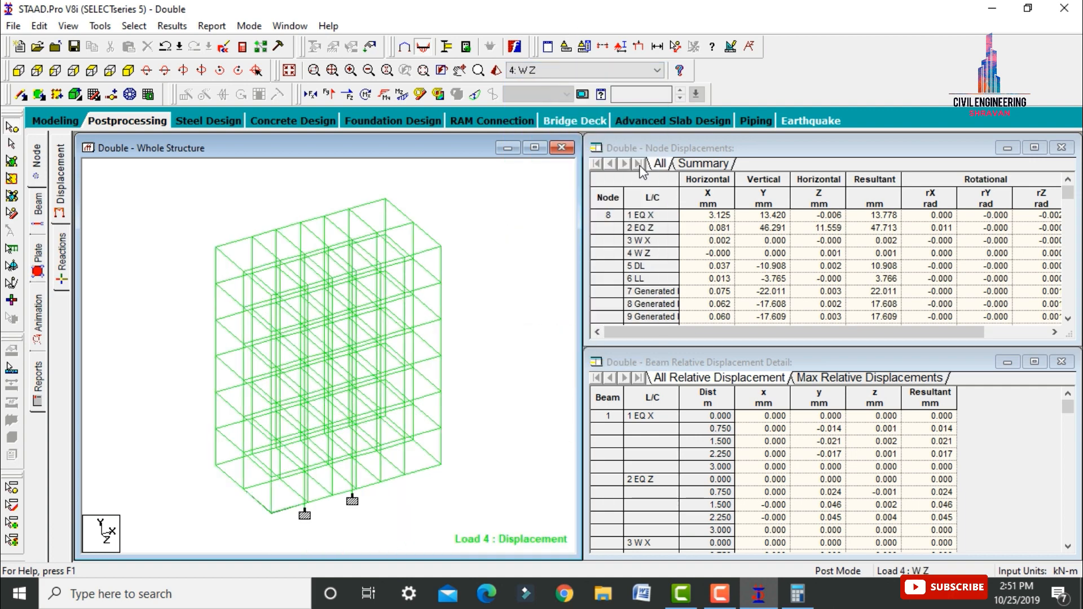
pyautogui.press('Down')
pyautogui.press('Down')
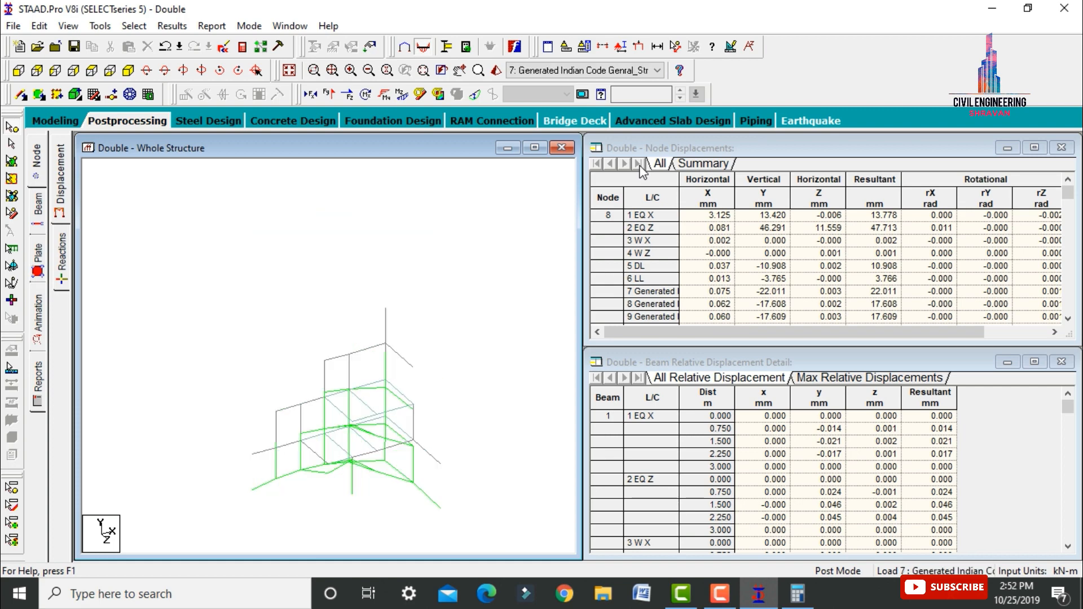
# Step: Show the beam force results with the Shear Y diagram in place of the bending Z diagram
pyautogui.click(41, 203)
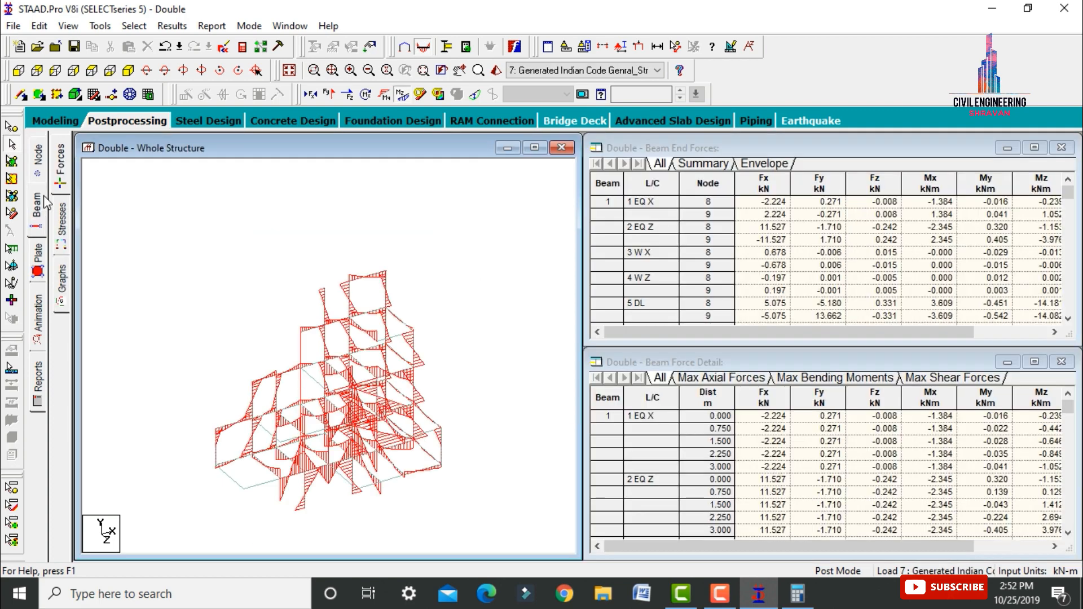
pyautogui.click(402, 96)
pyautogui.click(328, 95)
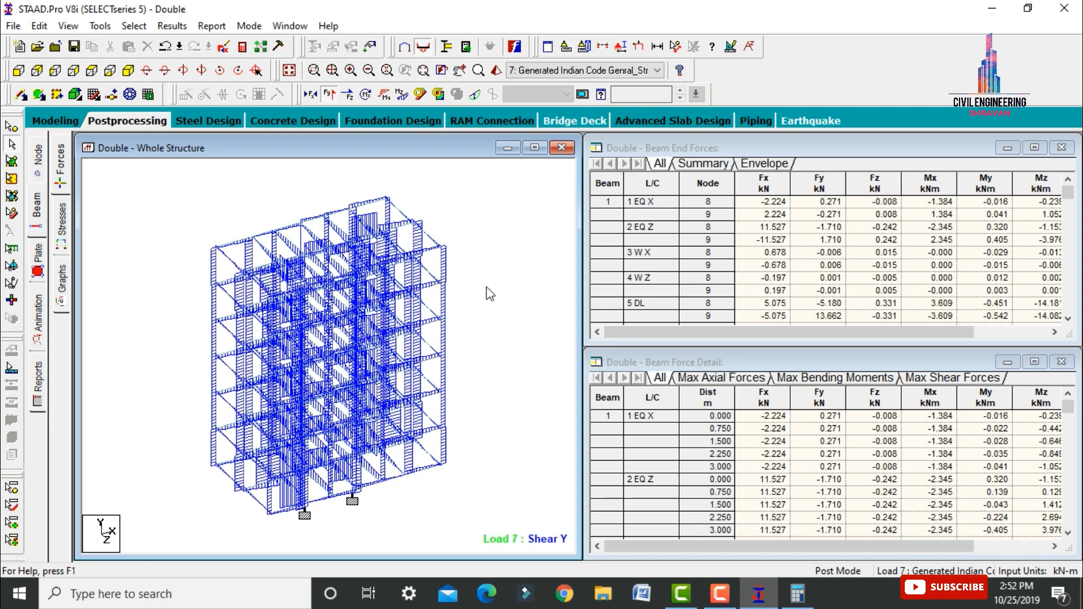
# Step: Review the Shear Y diagrams for each load case from 1: EQ X through 6: LL
pyautogui.click(571, 70)
pyautogui.click(515, 99)
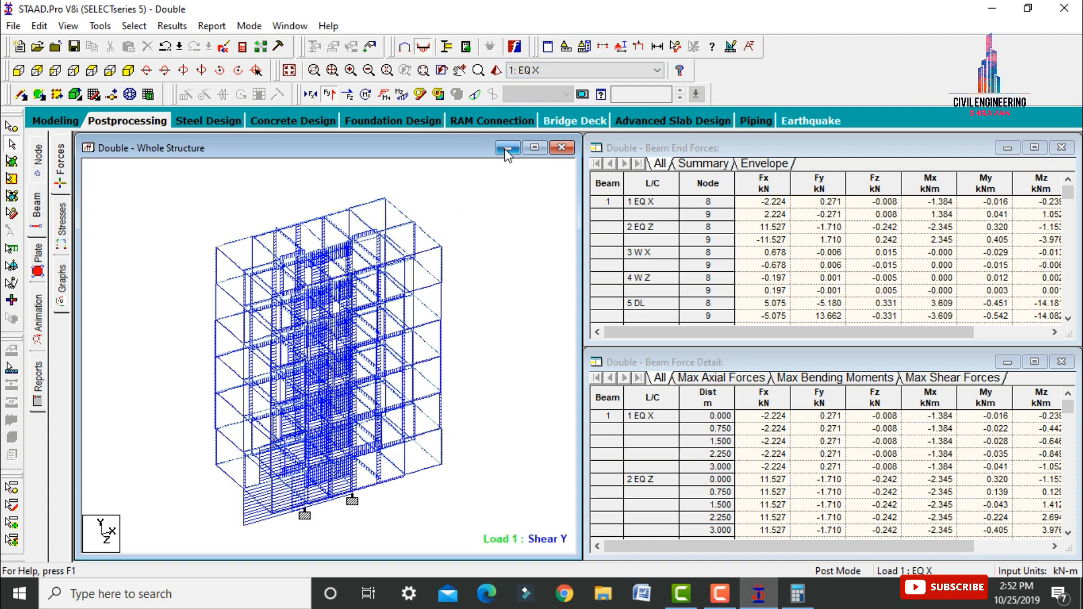
pyautogui.press('Down')
pyautogui.press('Down')
pyautogui.press('Down')
pyautogui.press('Down')
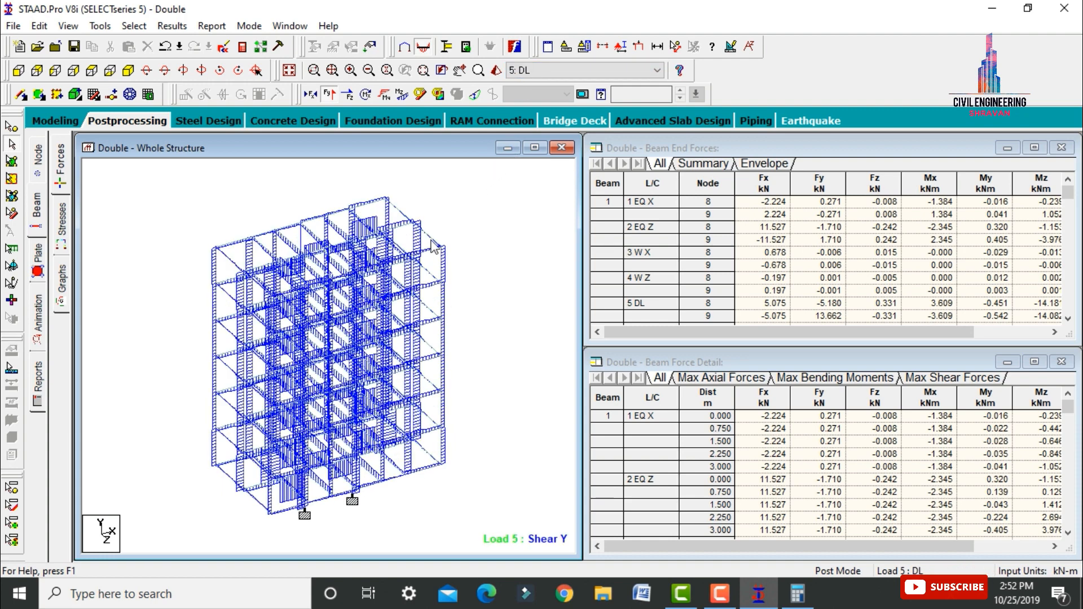
pyautogui.press('Down')
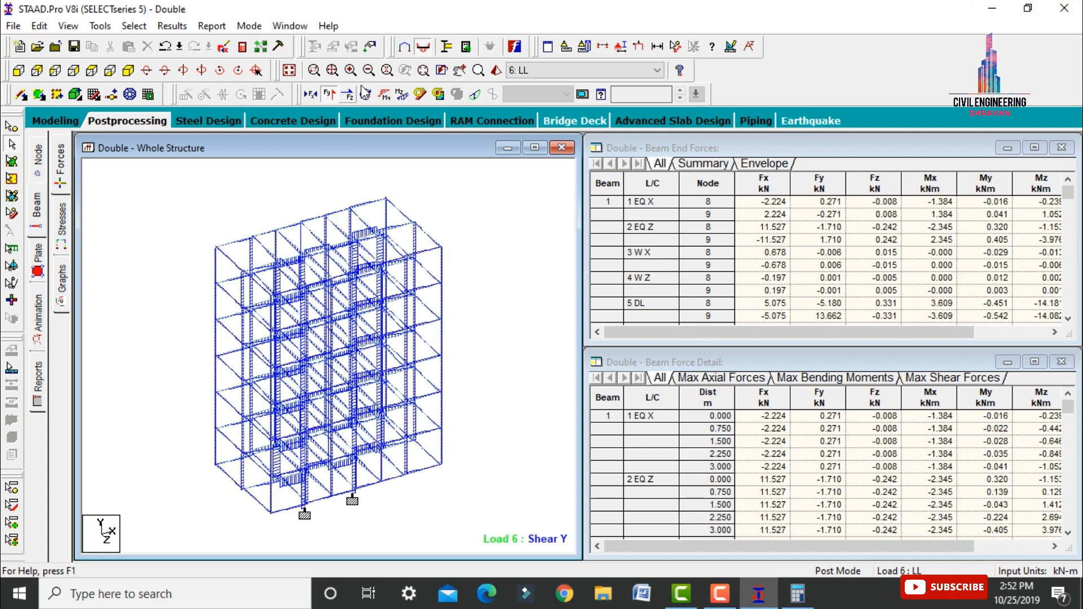
# Step: Show the bending Z moment diagram in place of Shear Y for load case 1: EQ X
pyautogui.click(402, 94)
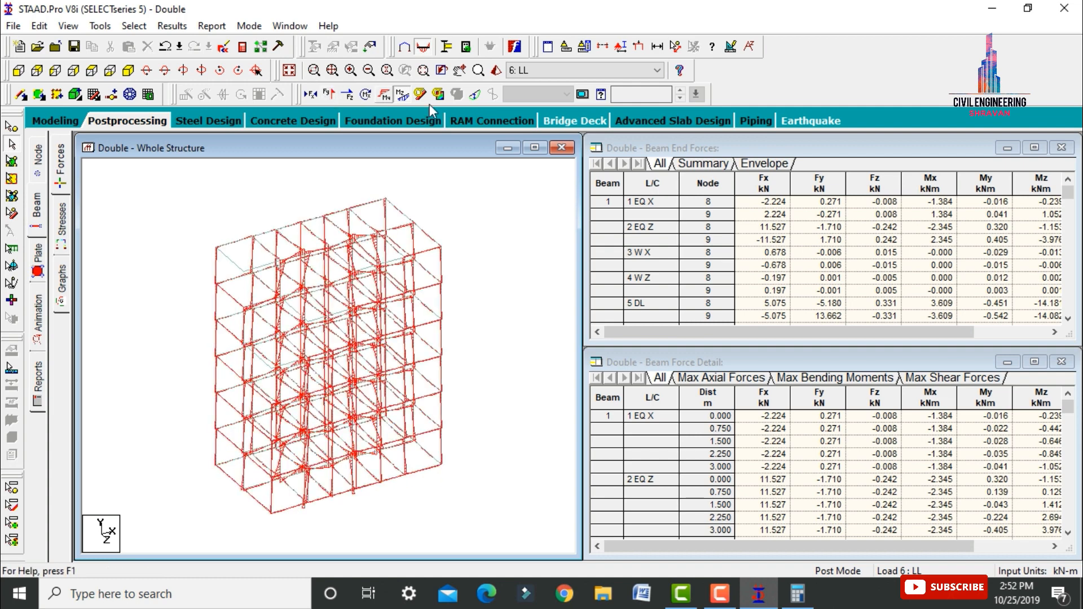
pyautogui.click(657, 70)
pyautogui.click(530, 84)
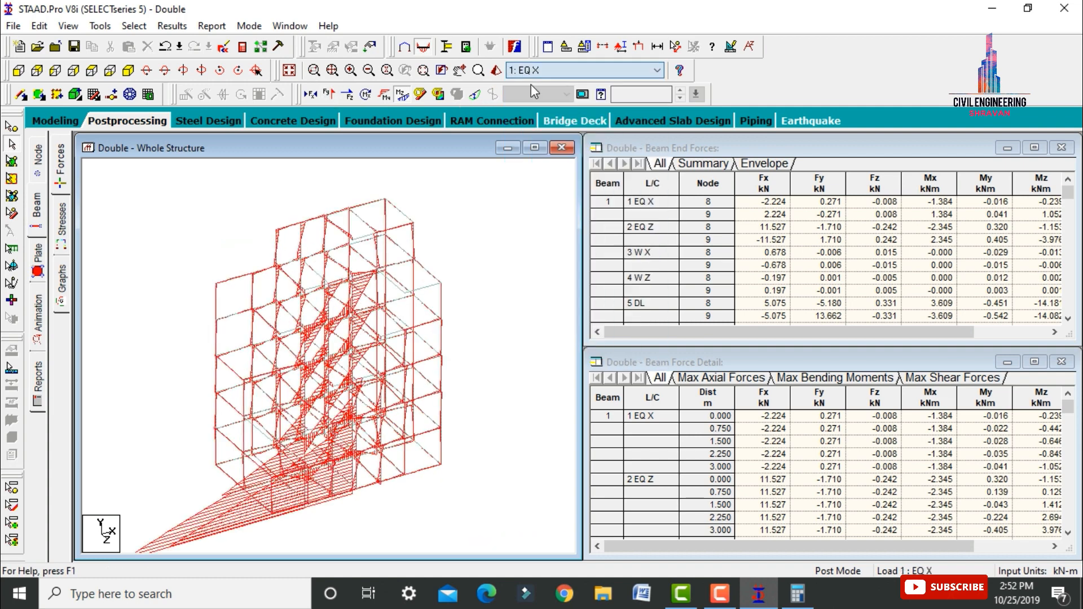
# Step: Review the Bending Z moment diagrams for each load case from 1: EQ X through 6: LL
pyautogui.click(545, 67)
pyautogui.click(545, 97)
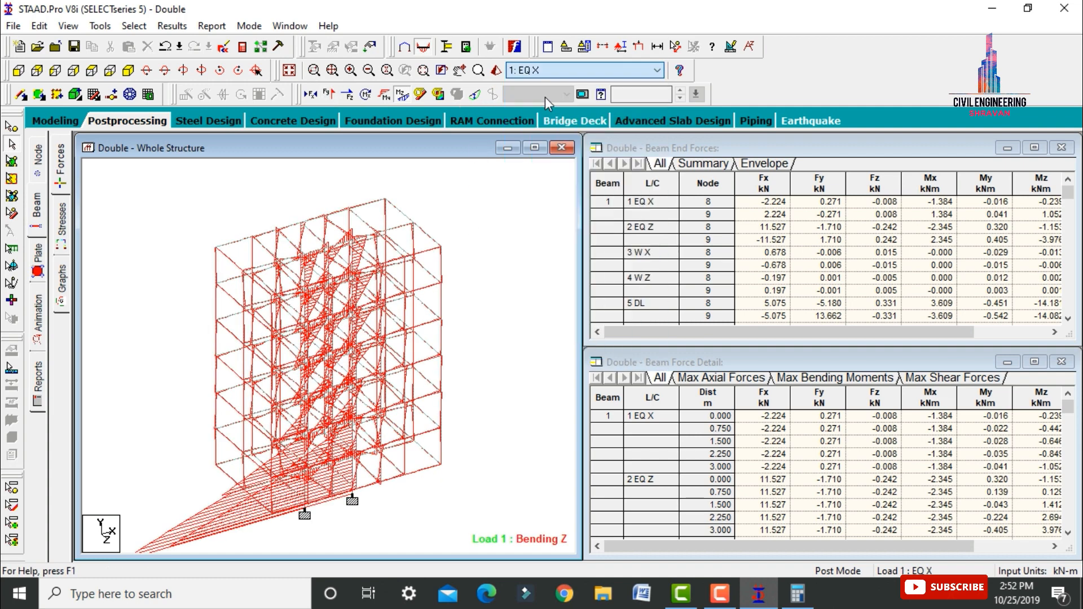
pyautogui.click(545, 67)
pyautogui.click(541, 100)
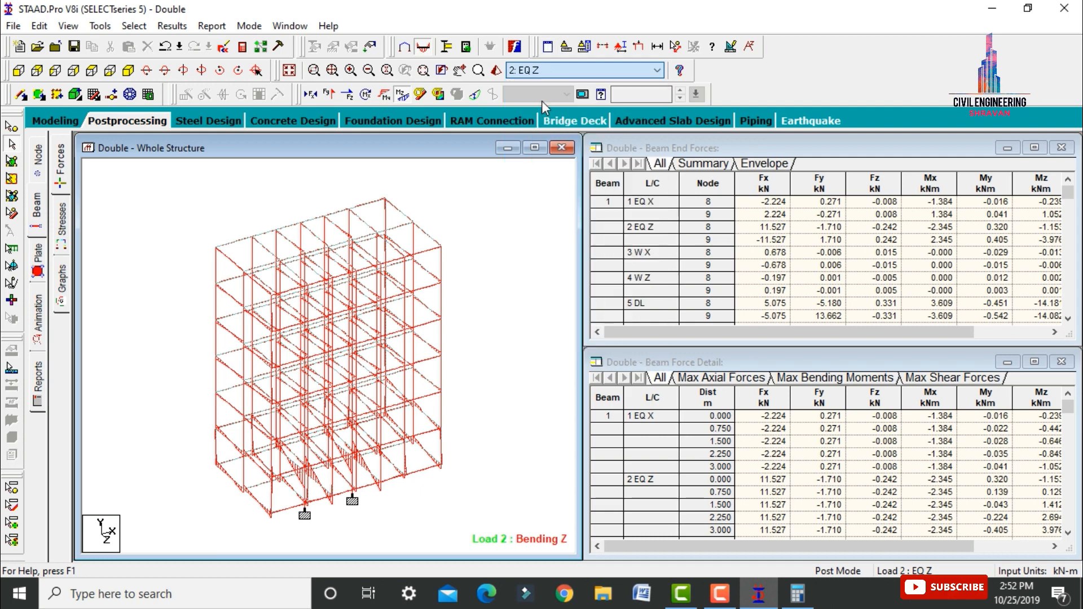
pyautogui.press('Down')
pyautogui.press('Down')
pyautogui.press('Down')
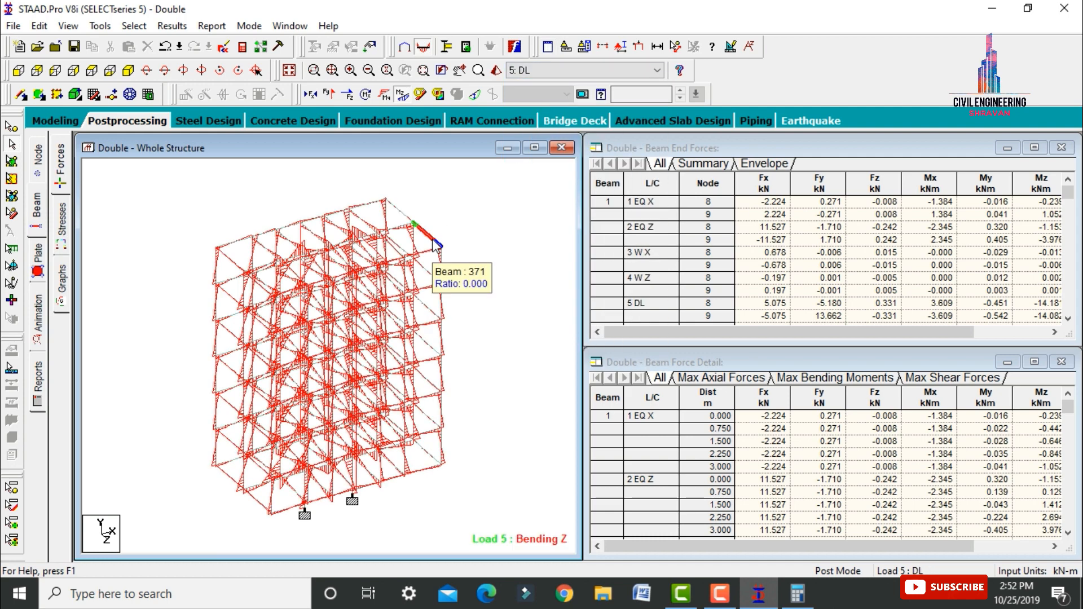
pyautogui.press('Down')
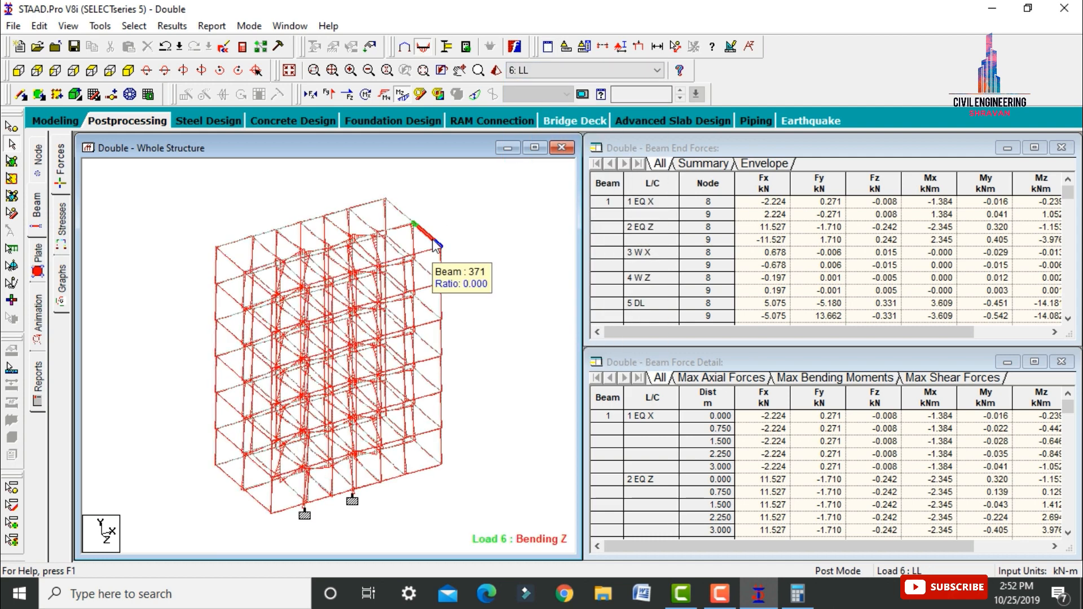
# Step: Display the plate stress contour with stress type Max Absolute for load case 5: DL
pyautogui.click(38, 255)
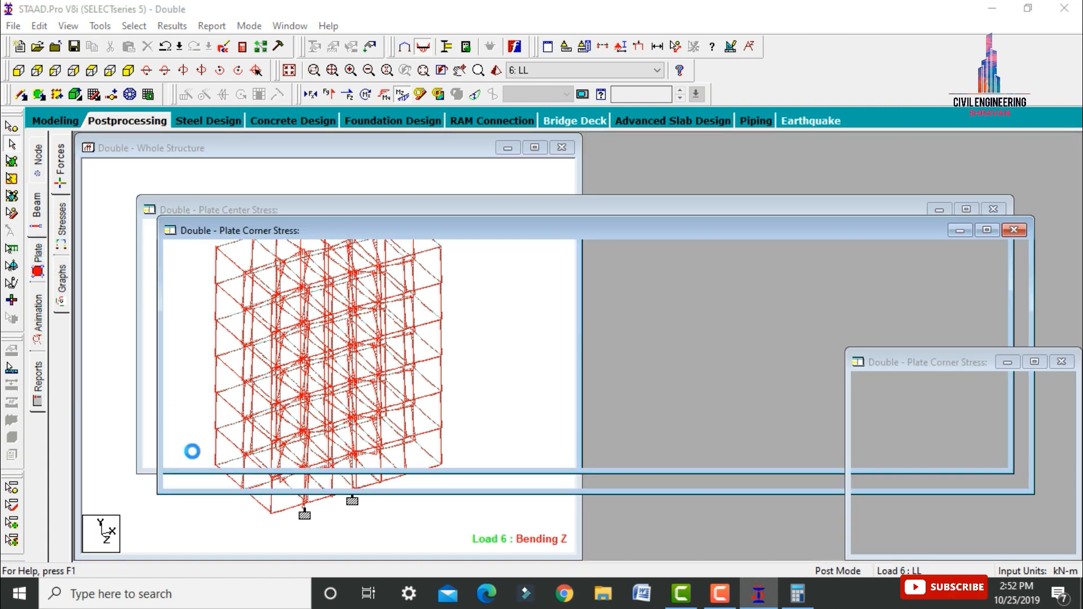
pyautogui.click(499, 136)
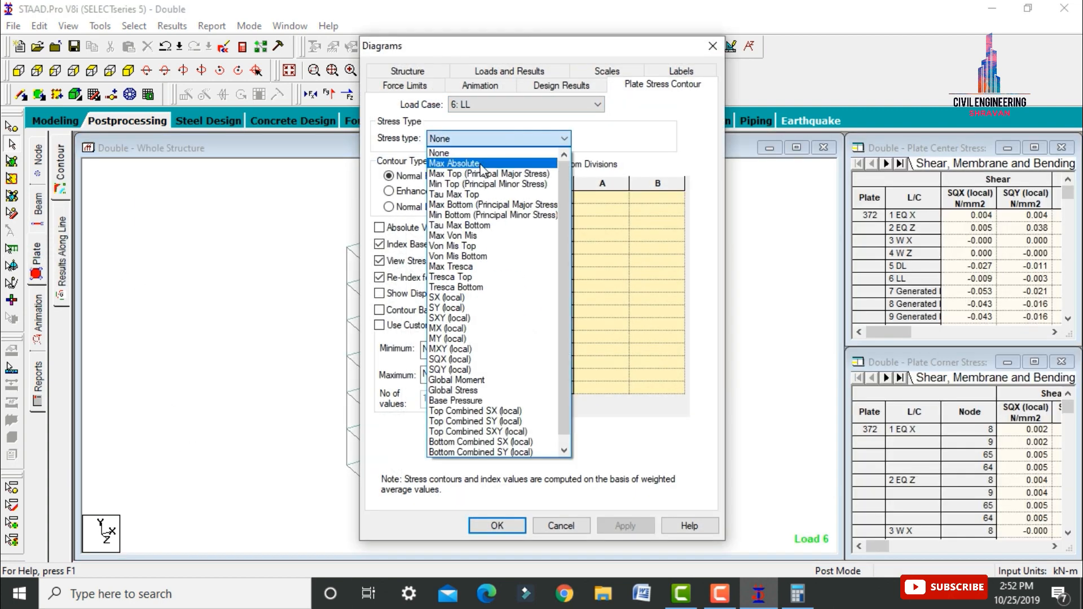
pyautogui.click(478, 163)
pyautogui.click(490, 105)
pyautogui.click(468, 148)
pyautogui.click(625, 526)
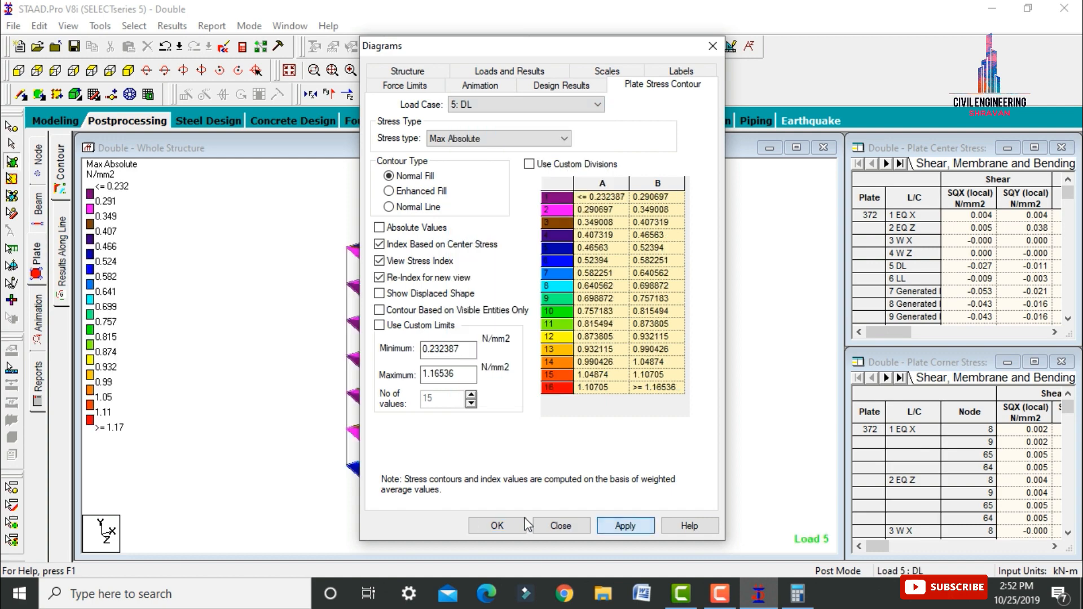
pyautogui.click(496, 526)
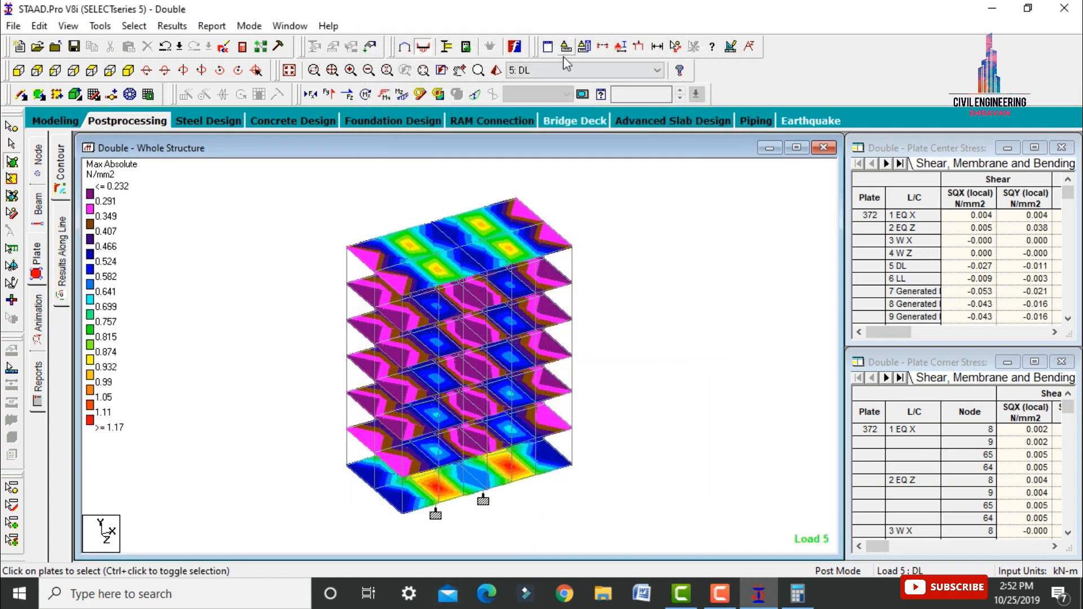
# Step: Review the Max Absolute plate stress contours for each load case from 1: EQ X through 6: LL
pyautogui.press('Up')
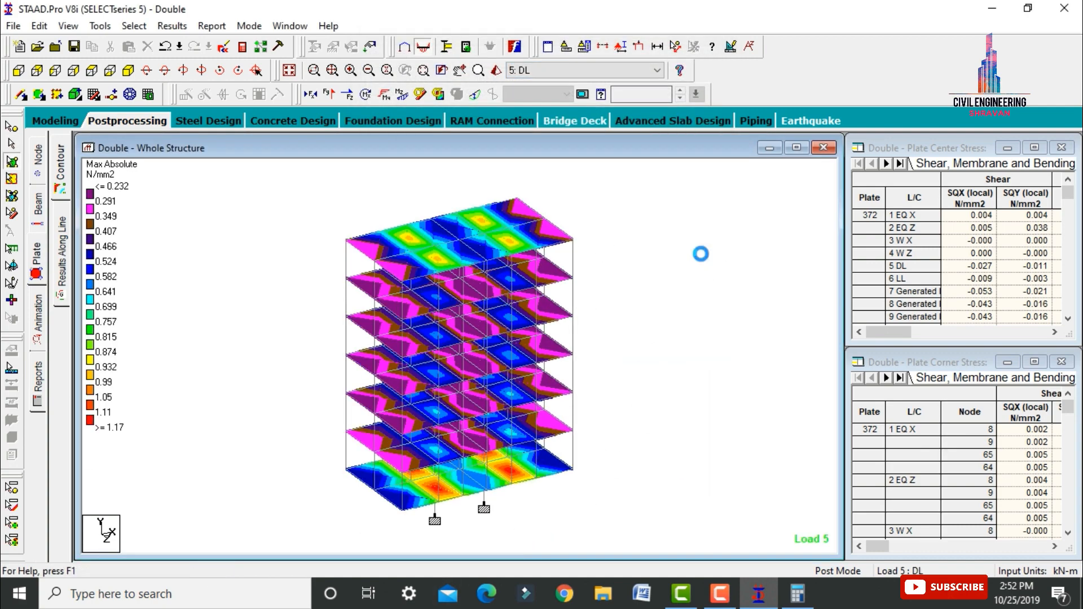
pyautogui.click(536, 70)
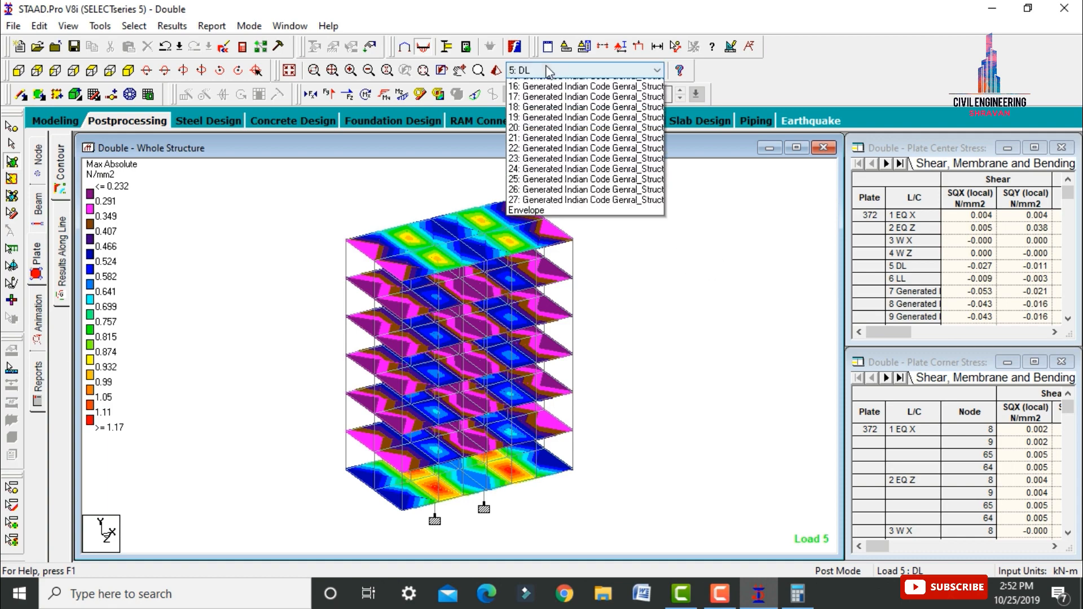
pyautogui.click(522, 85)
pyautogui.press('Down')
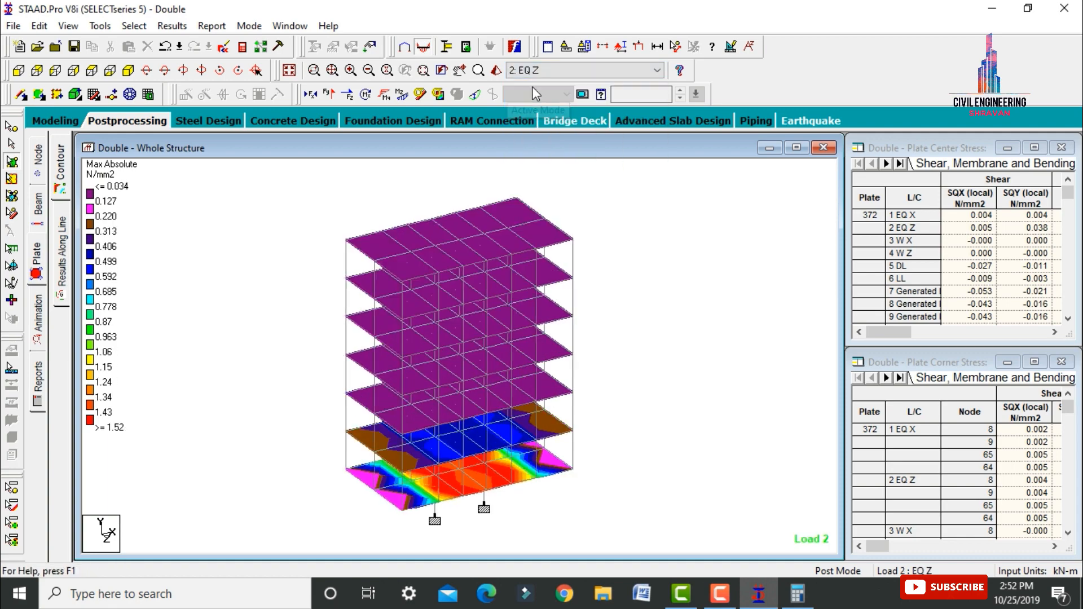
pyautogui.press('Down')
pyautogui.press('Down')
pyautogui.press('Down')
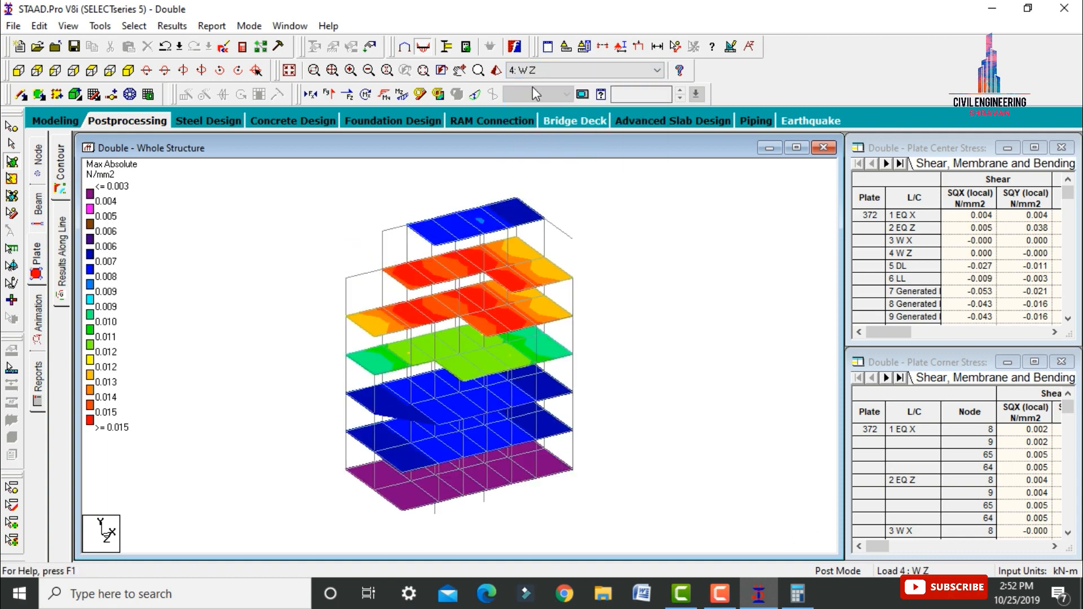
pyautogui.press('Down')
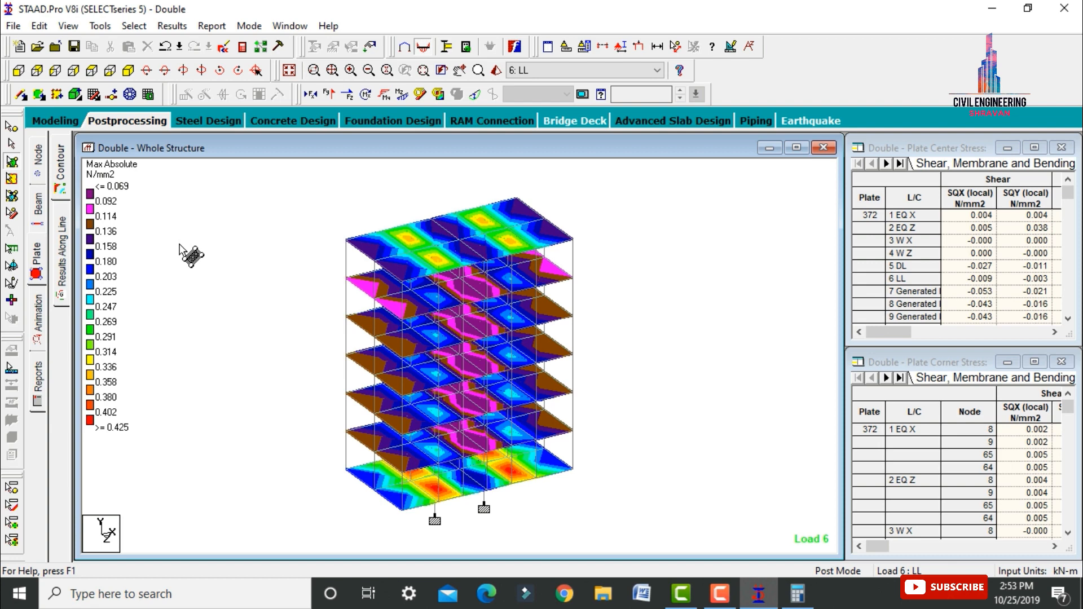
# Step: Return to modeling and set the current concrete design code to IS456
pyautogui.click(59, 121)
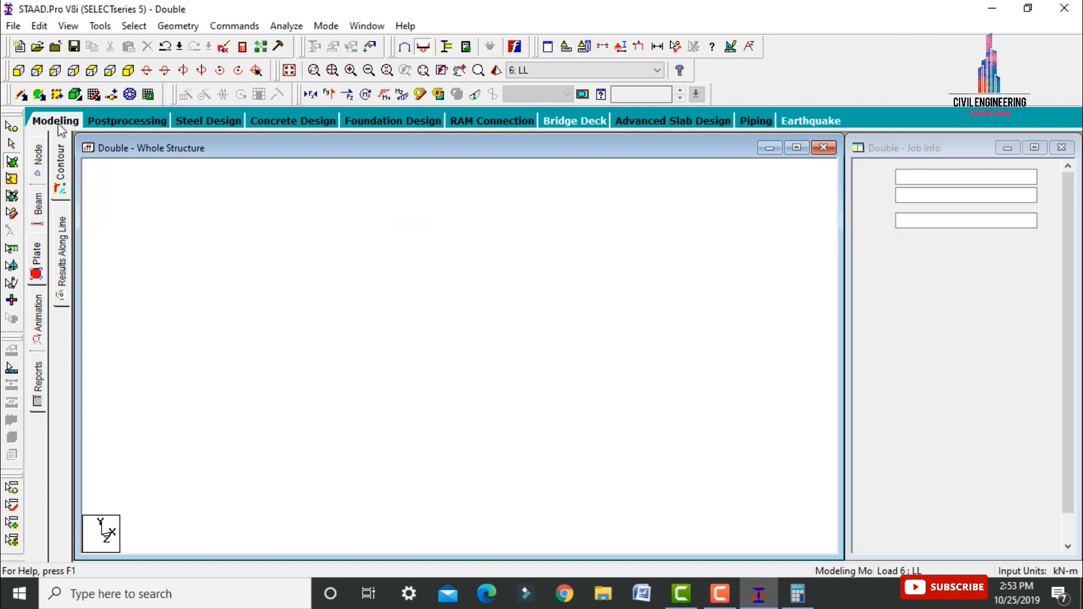
pyautogui.click(44, 434)
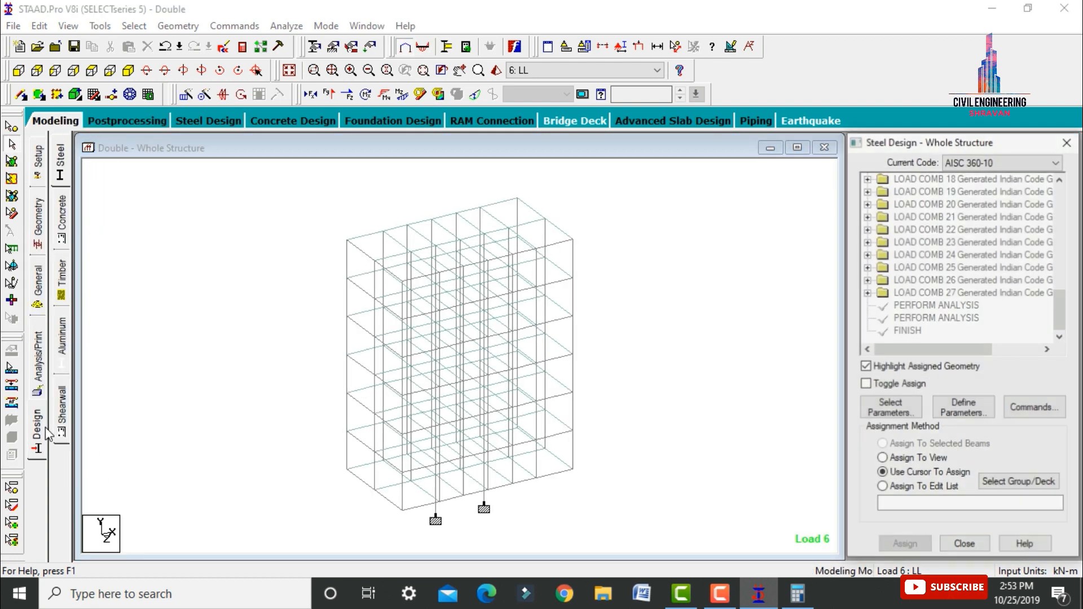
pyautogui.click(63, 227)
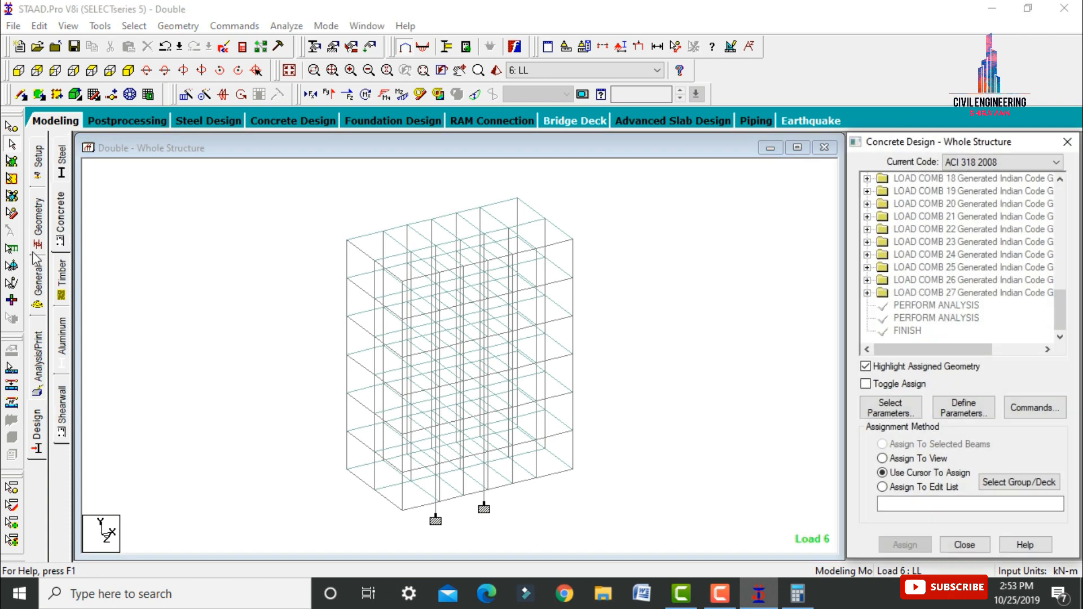
pyautogui.click(981, 161)
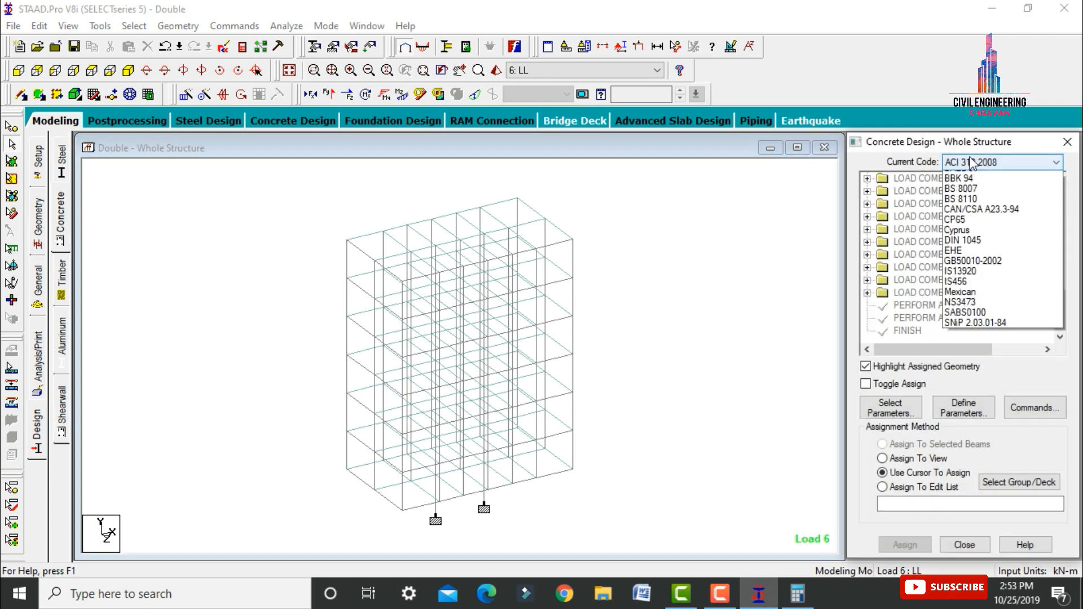
pyautogui.click(964, 364)
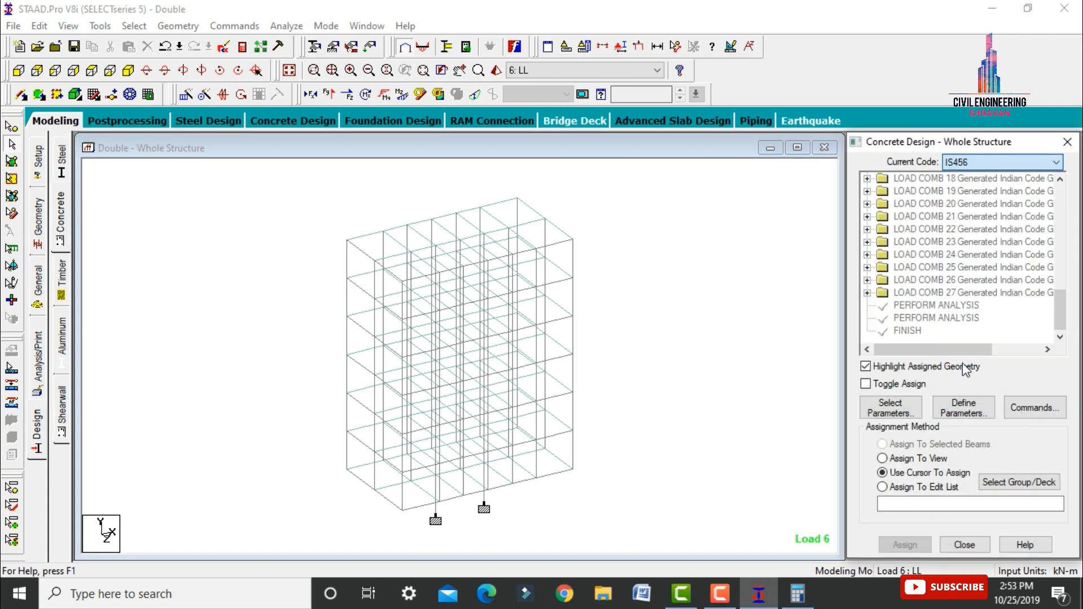
# Step: Replace the selected design parameters with only Fc, Fymain, Fysec, Maxmain, Maxsec, Md1 and Md2
pyautogui.click(891, 408)
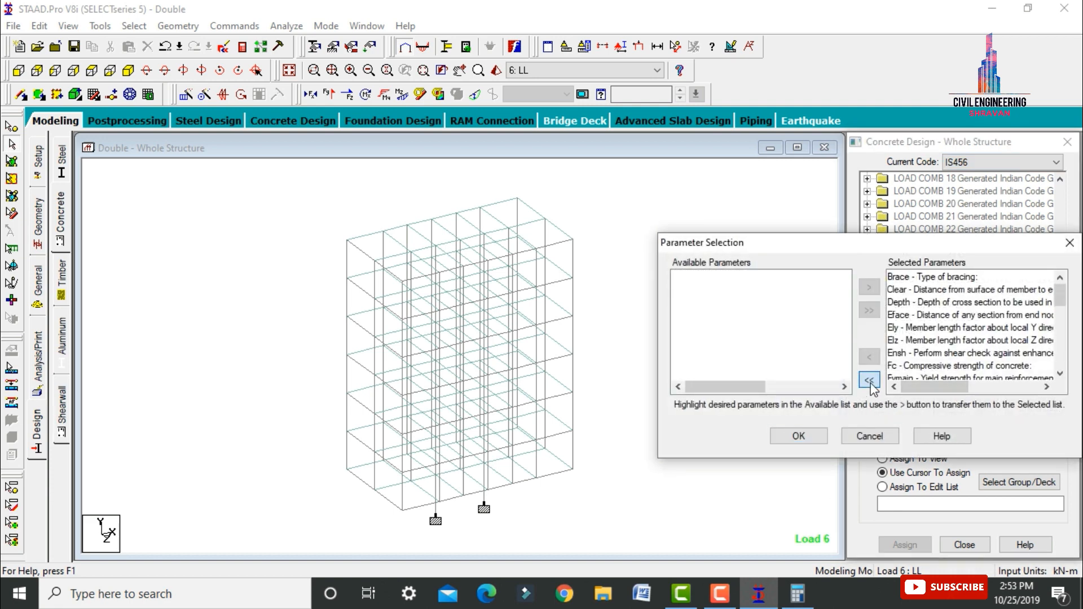
pyautogui.click(868, 380)
pyautogui.doubleClick(763, 367)
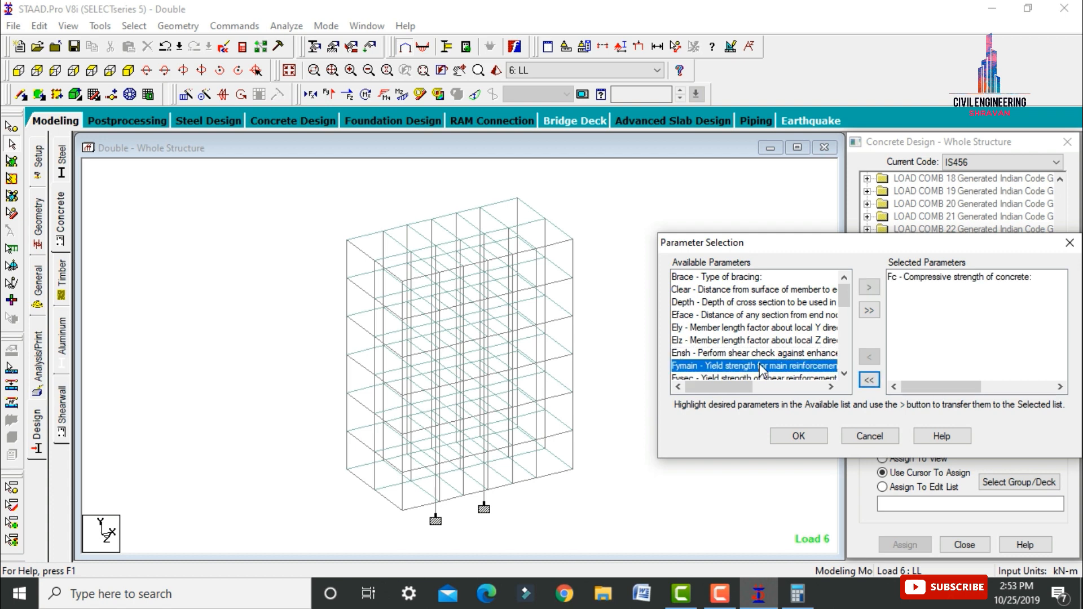
pyautogui.doubleClick(762, 367)
pyautogui.doubleClick(763, 367)
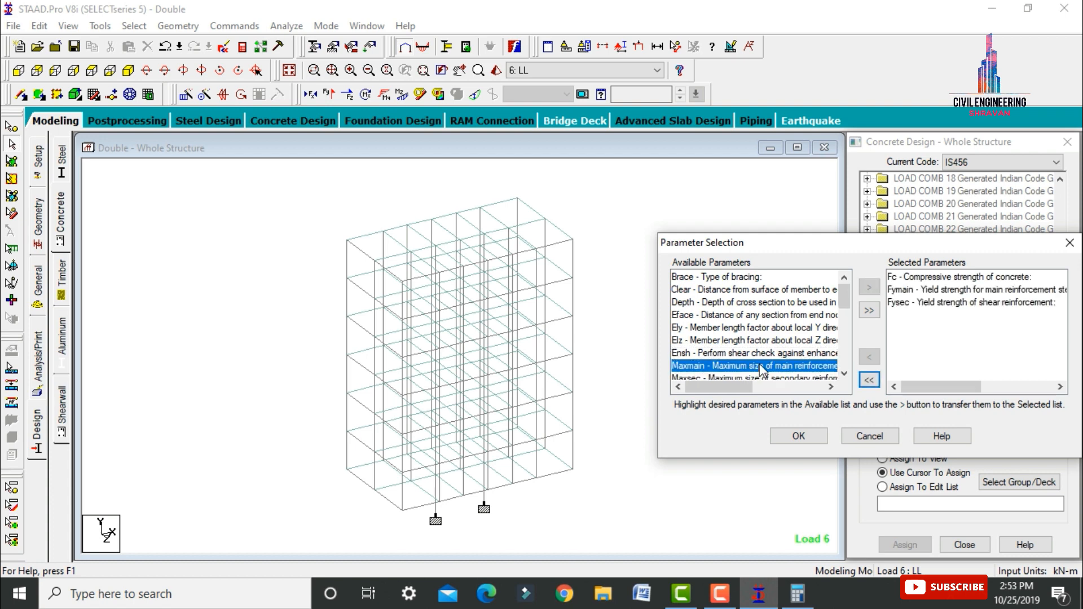
pyautogui.doubleClick(762, 367)
pyautogui.doubleClick(762, 366)
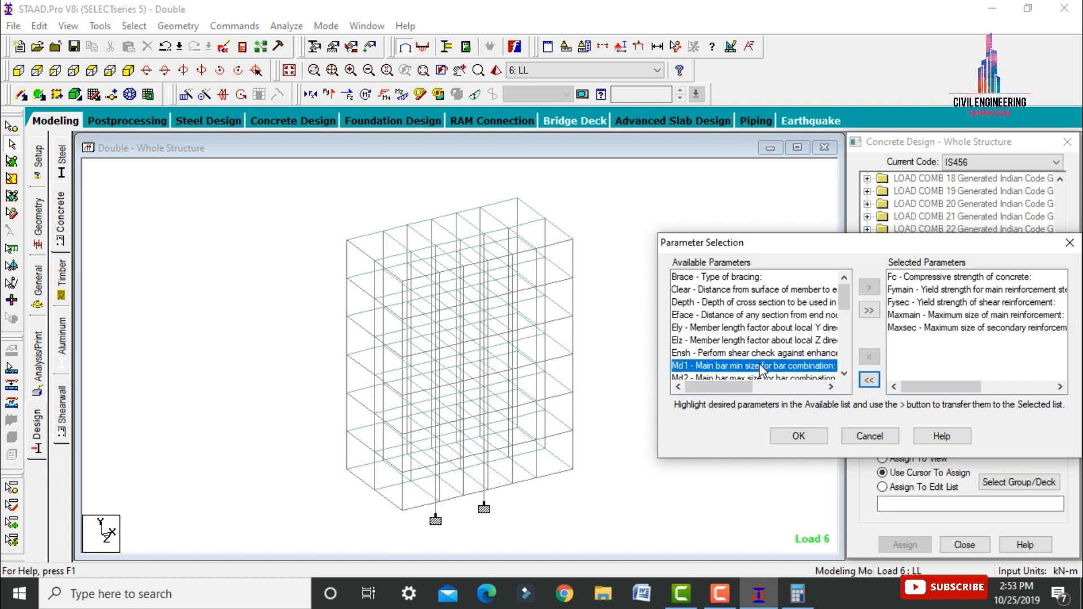
pyautogui.doubleClick(762, 367)
pyautogui.doubleClick(762, 367)
pyautogui.click(814, 442)
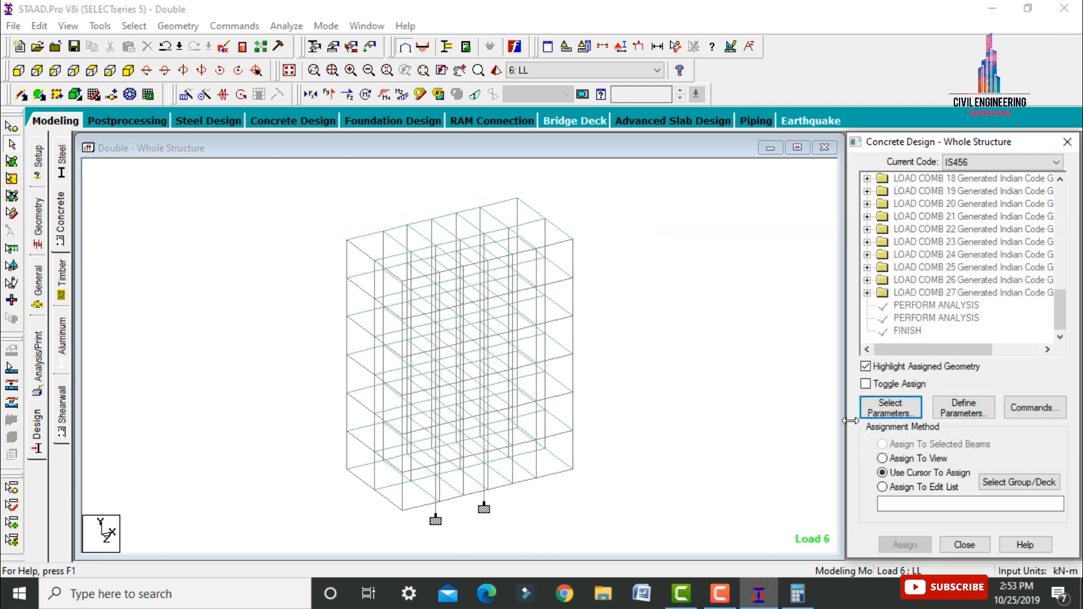
# Step: Define the FC design parameter with a concrete compressive strength of 30000 kN/m2
pyautogui.click(963, 407)
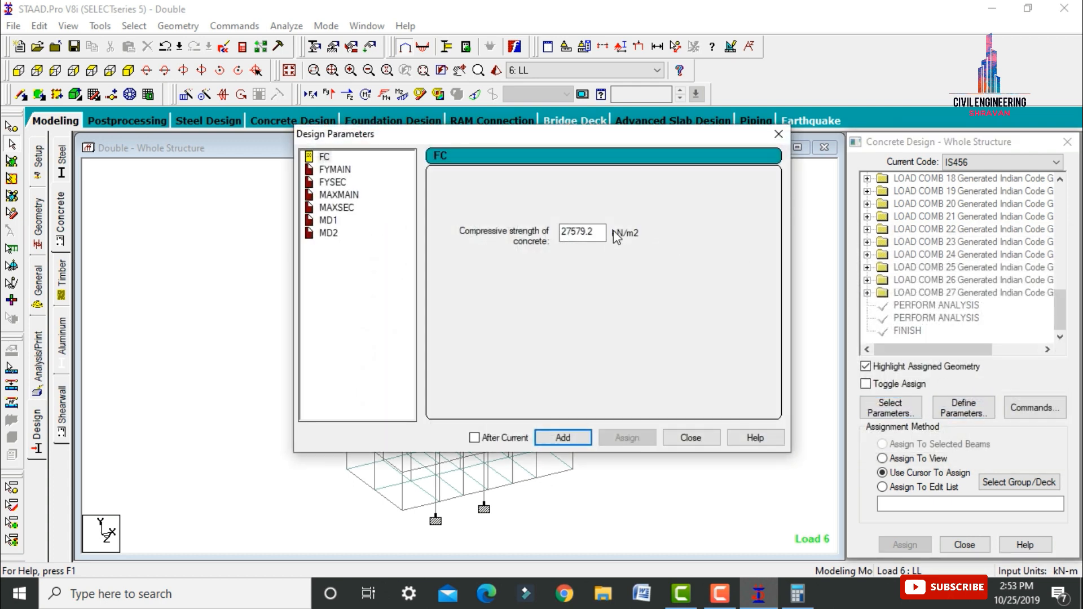
pyautogui.moveTo(604, 232); pyautogui.dragTo(420, 255)
pyautogui.write('30000')
pyautogui.scroll(10, 996, 323)
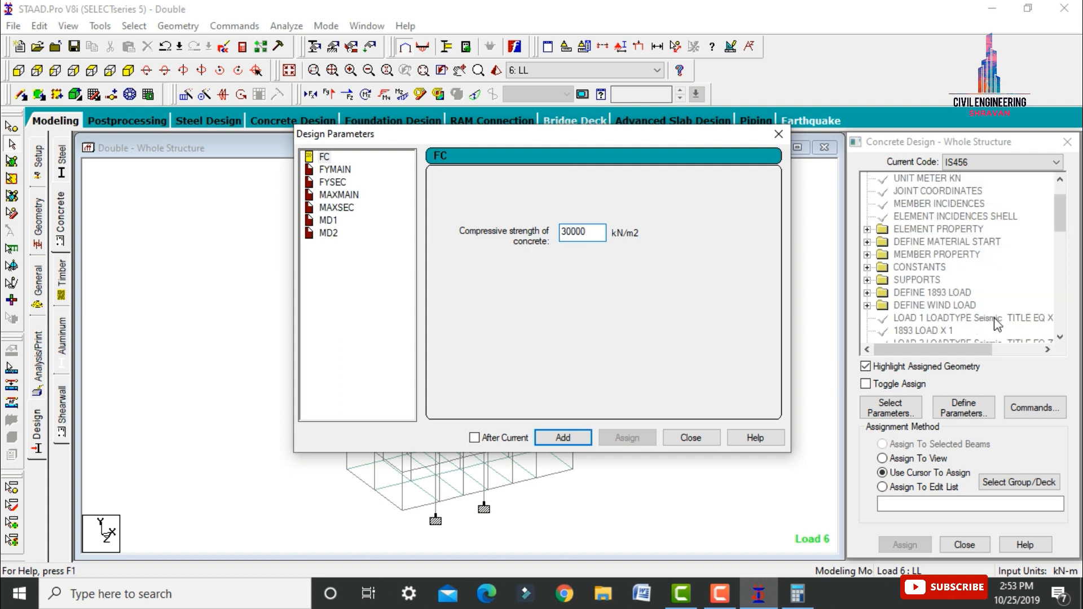
# Step: Define the yield strengths FYMAIN for main steel and FYSEC for shear reinforcement as 415000 kN/m2 each
pyautogui.click(333, 169)
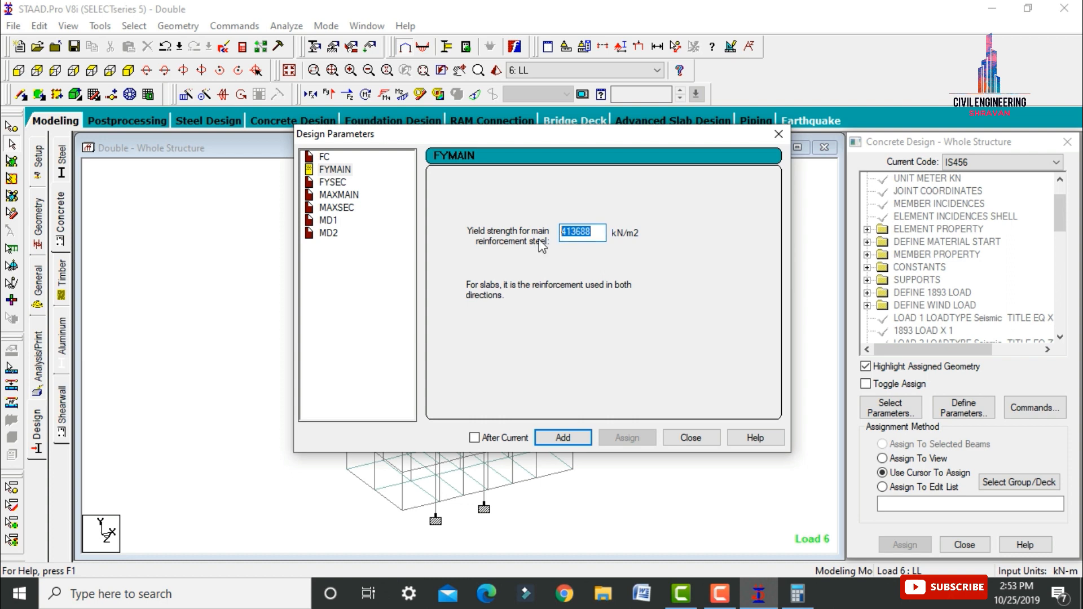
pyautogui.write('415000')
pyautogui.click(333, 182)
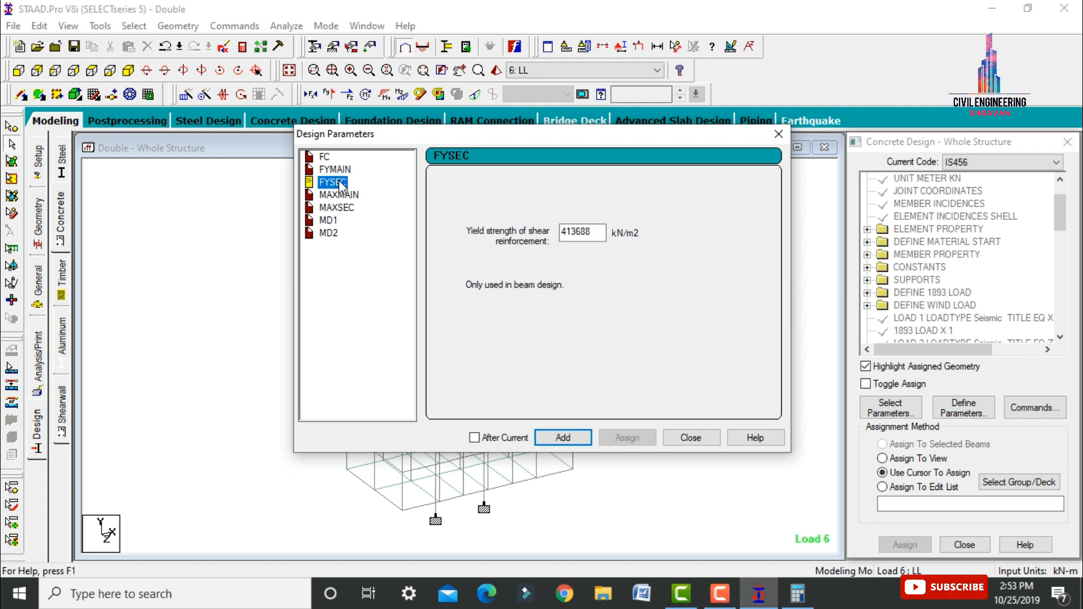
pyautogui.doubleClick(596, 233)
pyautogui.write('415000')
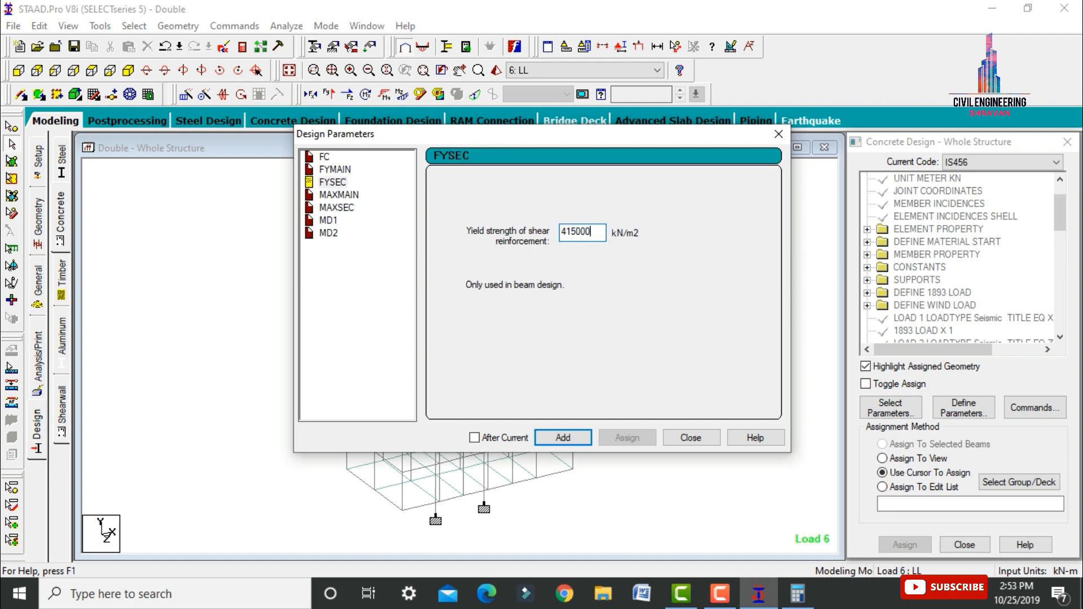
# Step: Define the maximum reinforcement sizes as 20 mm for MAXMAIN and 12 mm for MAXSEC
pyautogui.click(347, 194)
pyautogui.click(441, 264)
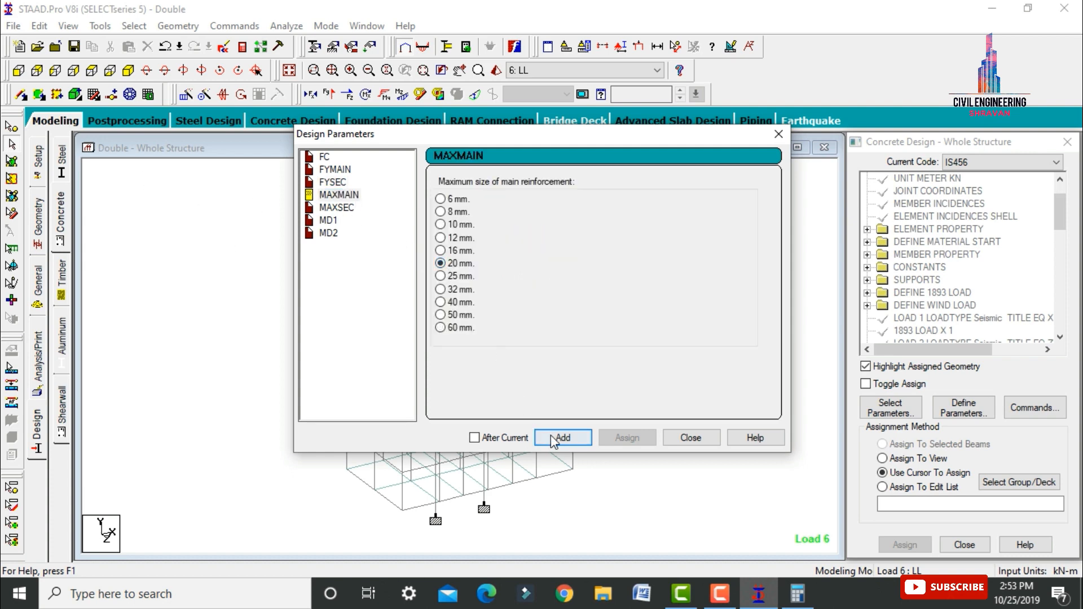
pyautogui.click(348, 209)
pyautogui.click(457, 251)
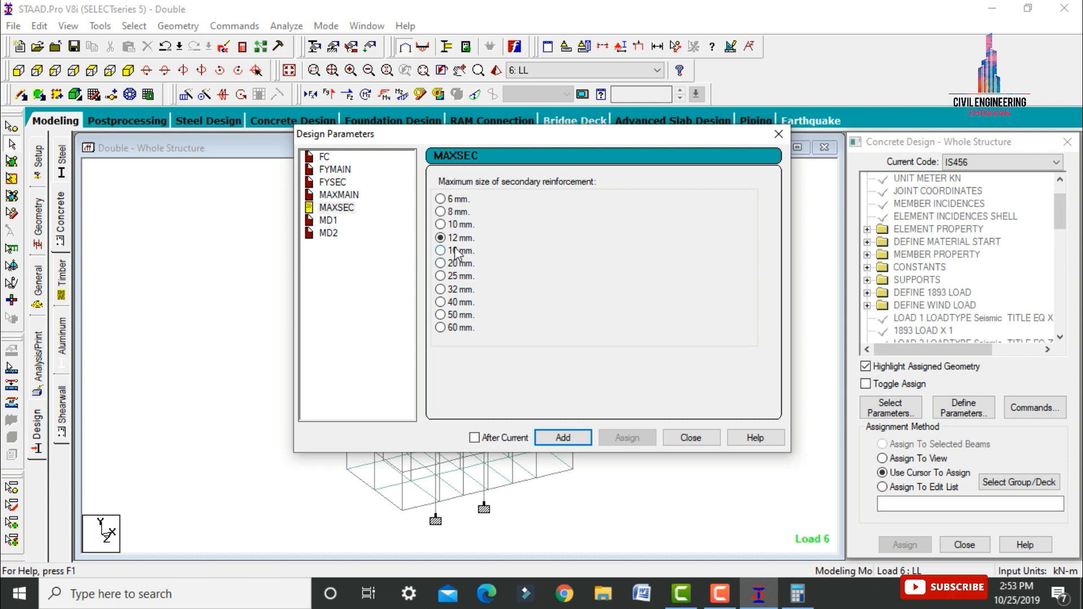
pyautogui.click(573, 444)
# Step: Add the MD1 and MD2 bar combination parameters at 12 mm each and finish defining the design parameters
pyautogui.click(328, 220)
pyautogui.click(440, 237)
pyautogui.click(561, 437)
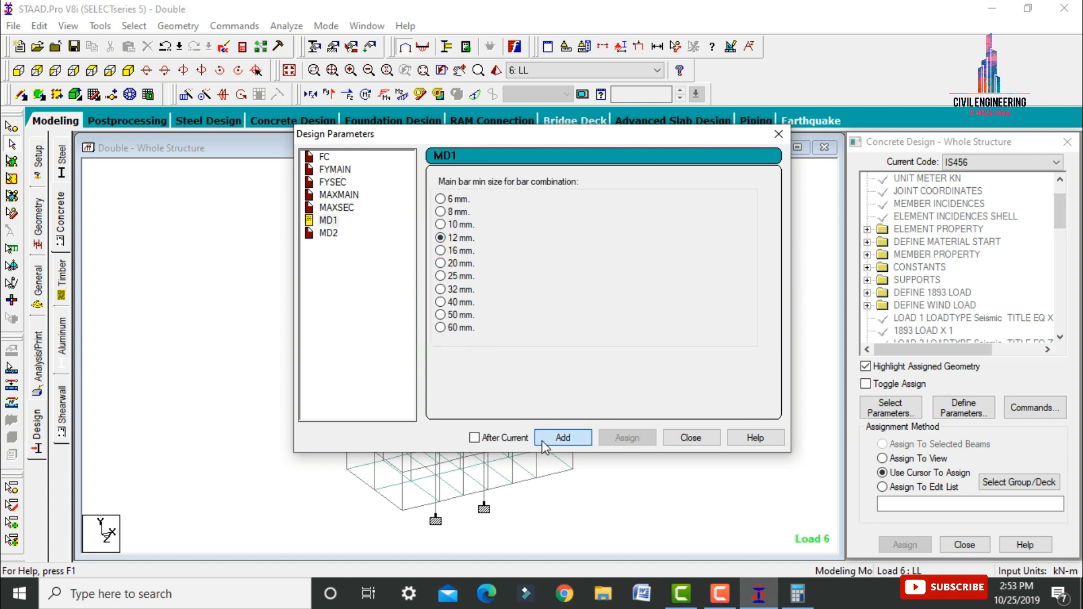
pyautogui.click(329, 233)
pyautogui.click(451, 239)
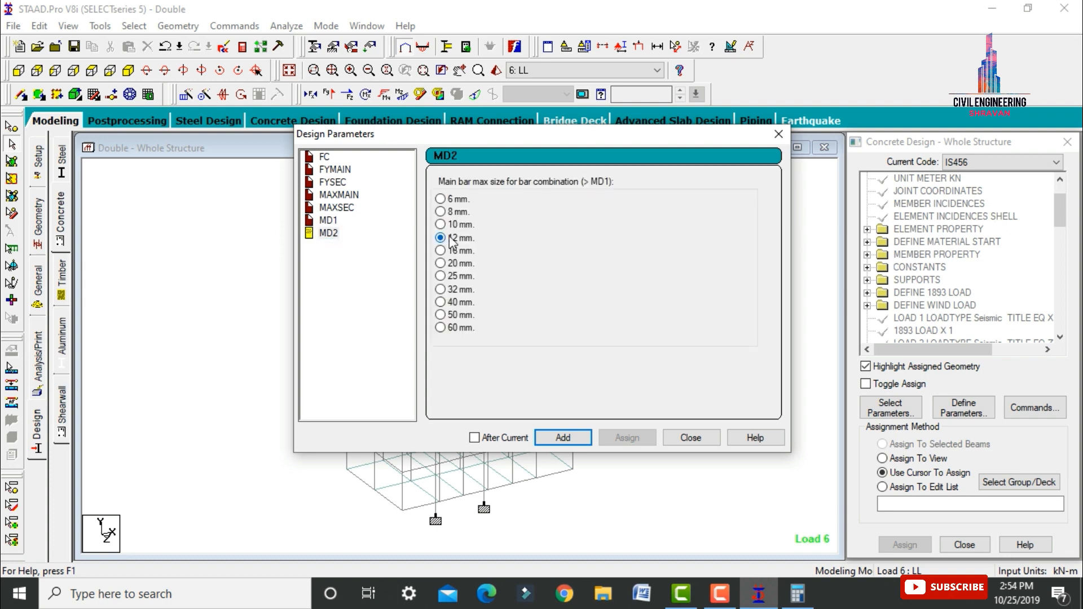
pyautogui.click(563, 437)
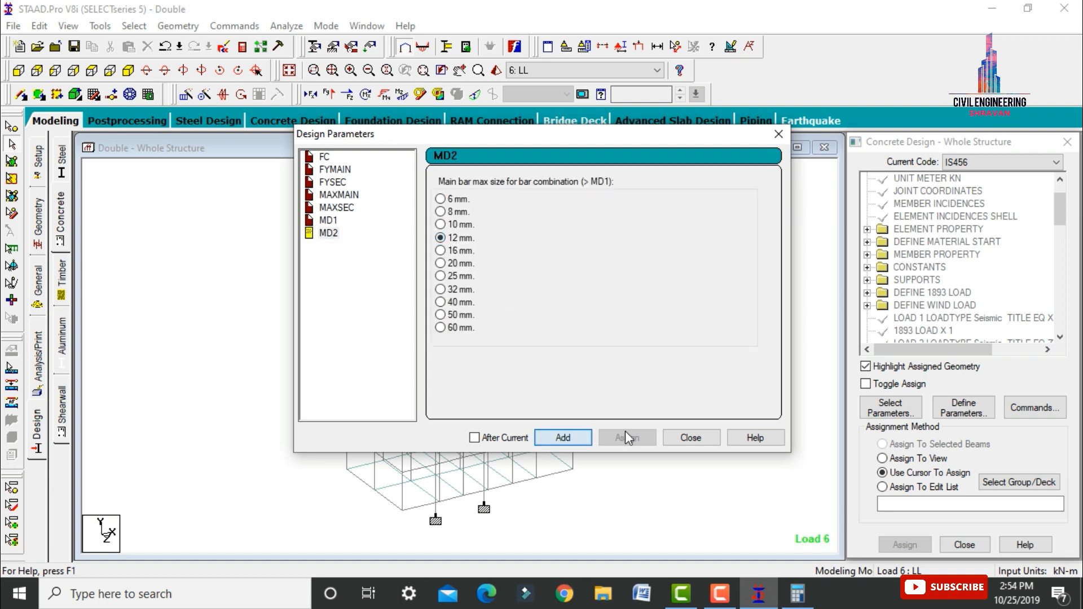
pyautogui.click(691, 438)
# Step: Add the DESIGN BEAM, DESIGN COLUMN, DESIGN SLAB/ELEMENT and TAKE OFF commands to the concrete design
pyautogui.click(1032, 407)
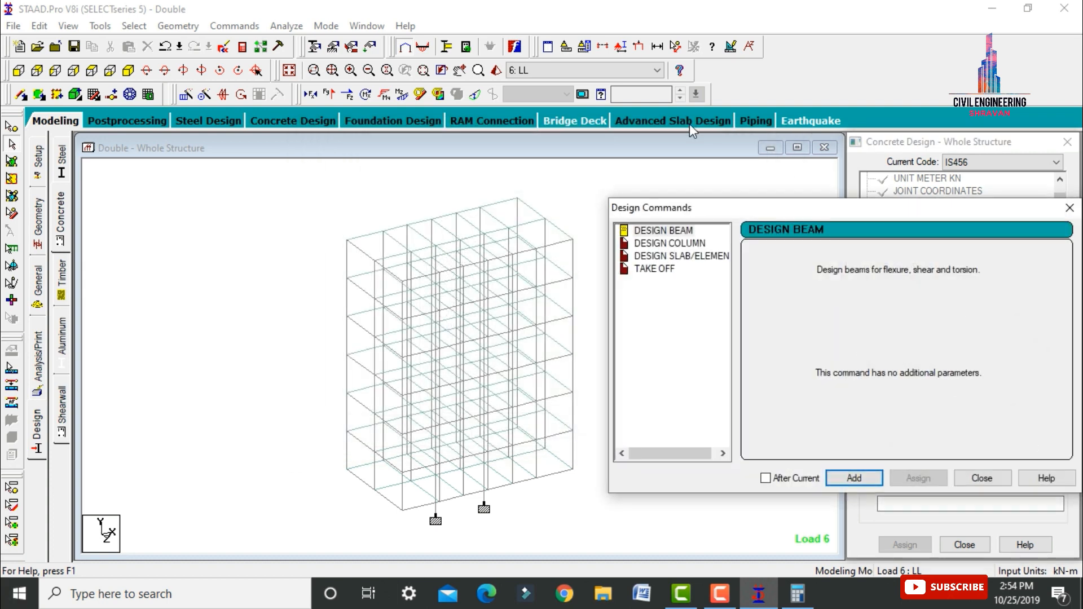
pyautogui.click(647, 234)
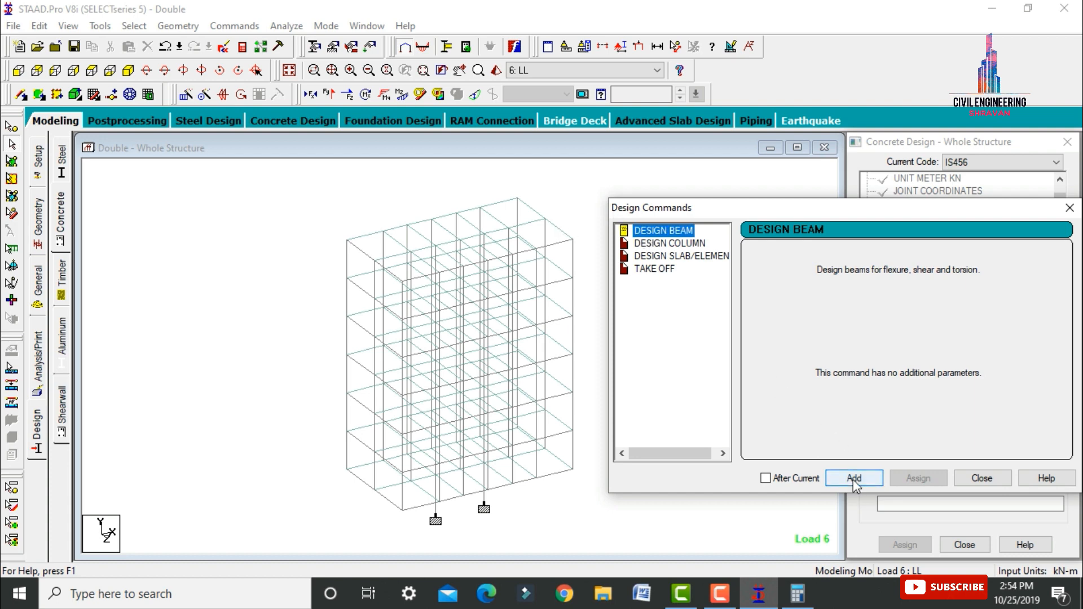
pyautogui.click(853, 478)
pyautogui.click(671, 243)
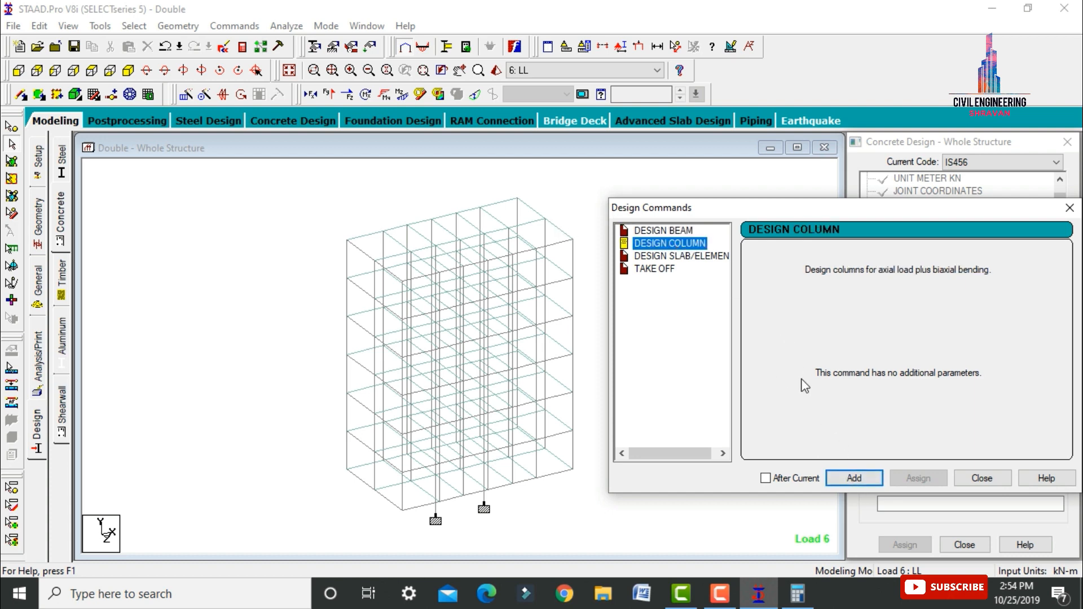
pyautogui.click(853, 477)
pyautogui.click(677, 256)
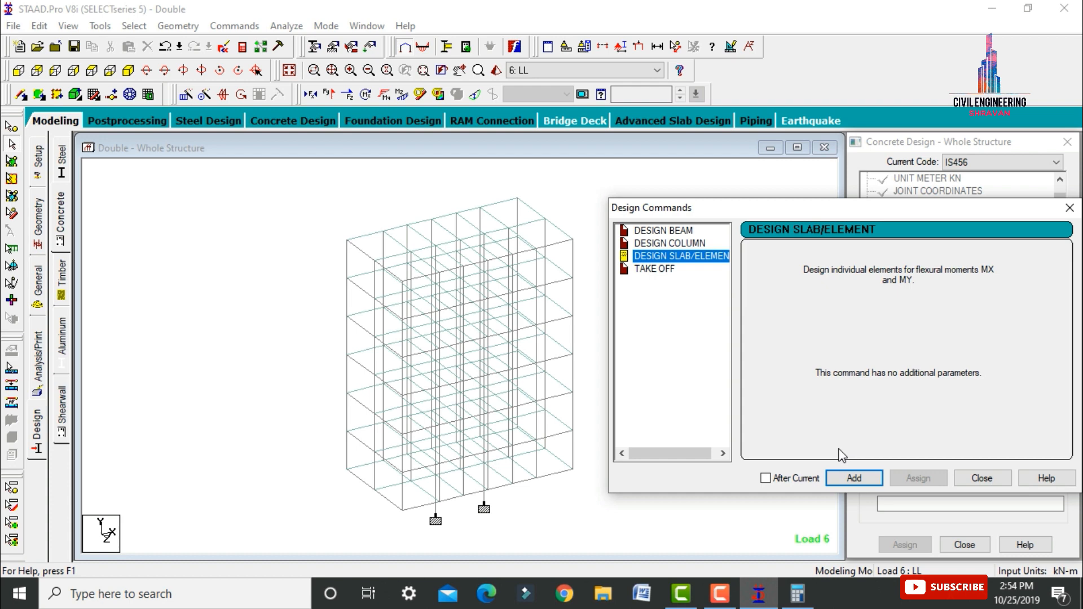
pyautogui.click(857, 480)
pyautogui.click(646, 269)
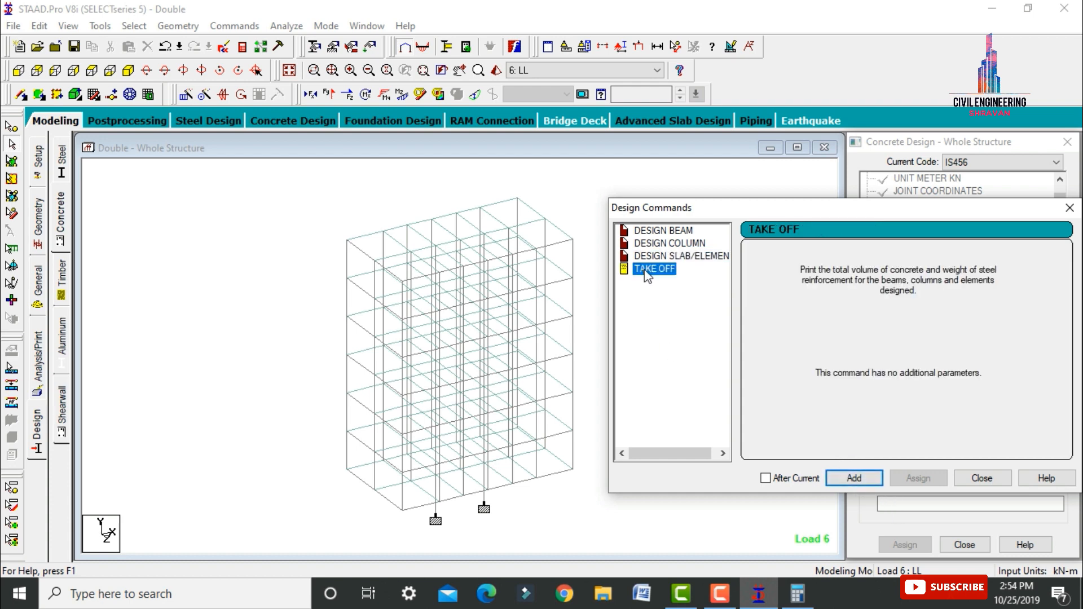
pyautogui.click(837, 483)
pyautogui.click(981, 481)
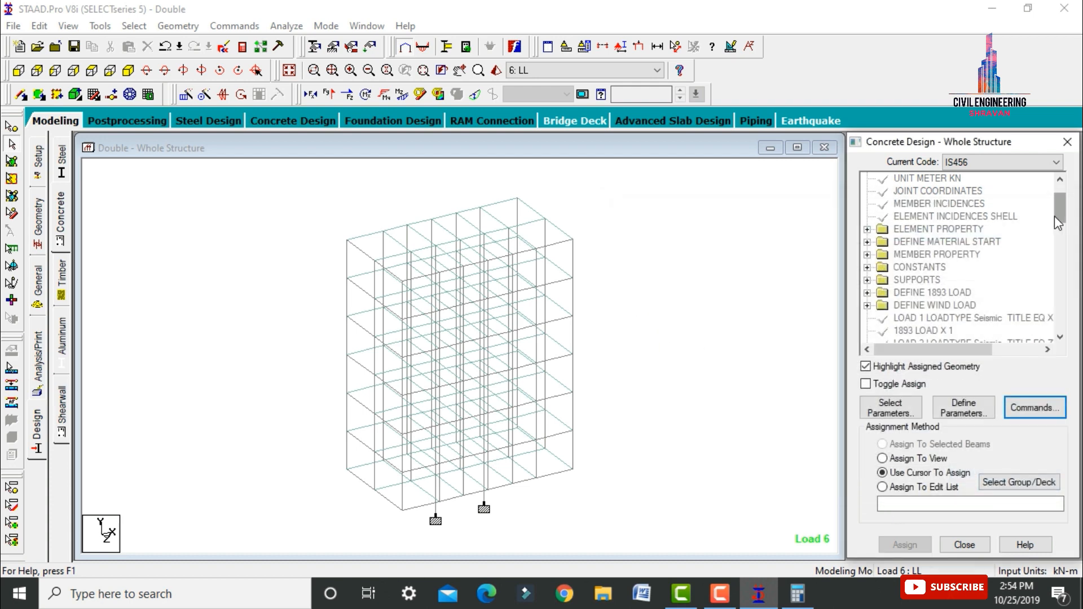
# Step: Assign the FC 30000 parameter to the whole structure using the Assign To View method
pyautogui.moveTo(1054, 217); pyautogui.dragTo(1067, 313)
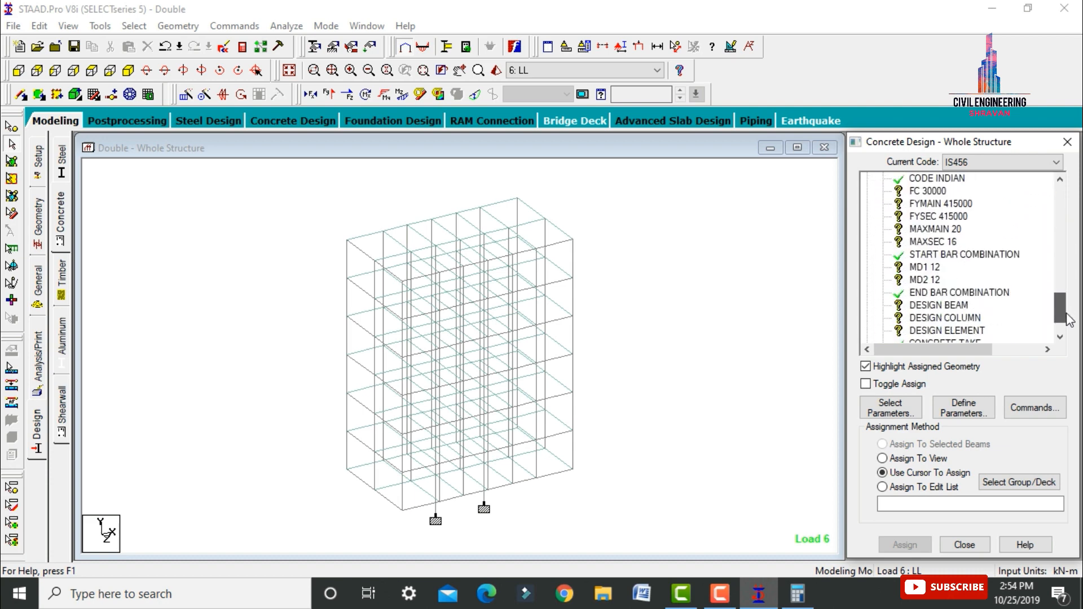
pyautogui.click(927, 192)
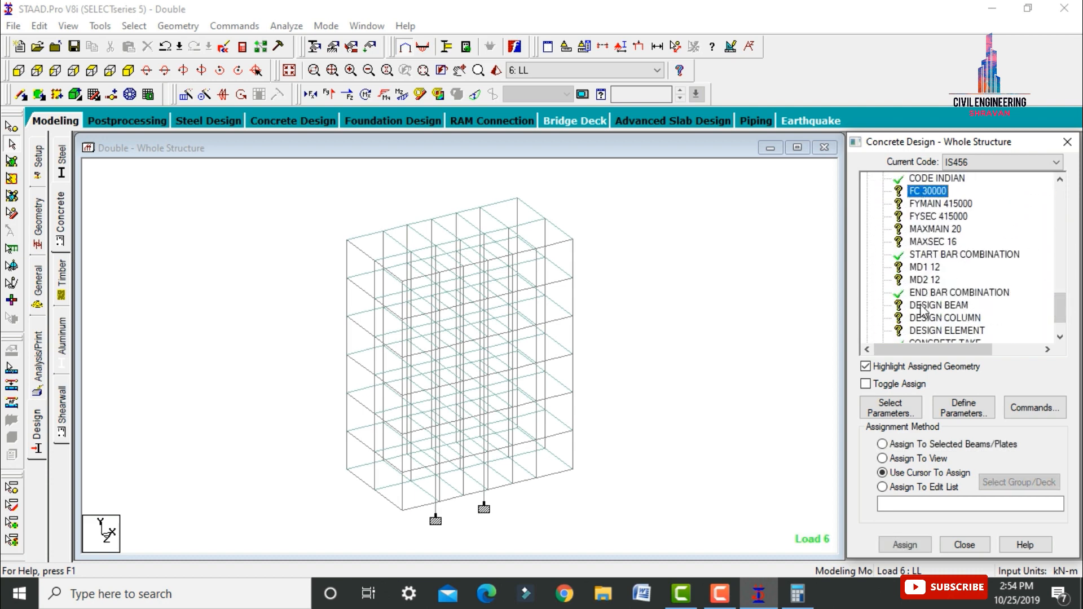
pyautogui.click(884, 458)
pyautogui.click(905, 544)
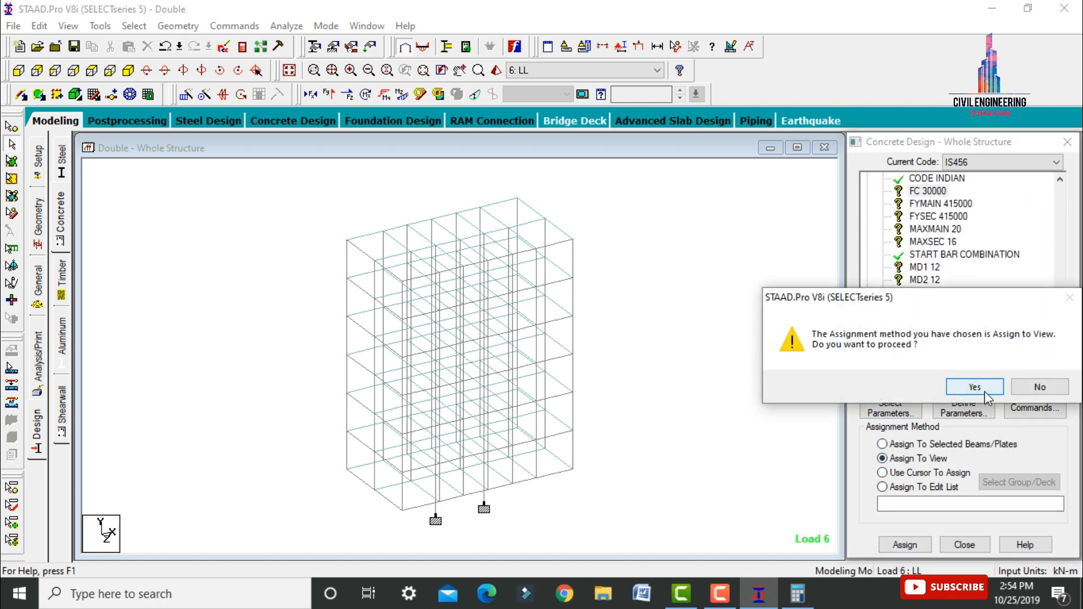
pyautogui.click(986, 392)
# Step: Assign the FYMAIN 415000 and FYSEC 415000 yield strength parameters to the entire view
pyautogui.click(940, 203)
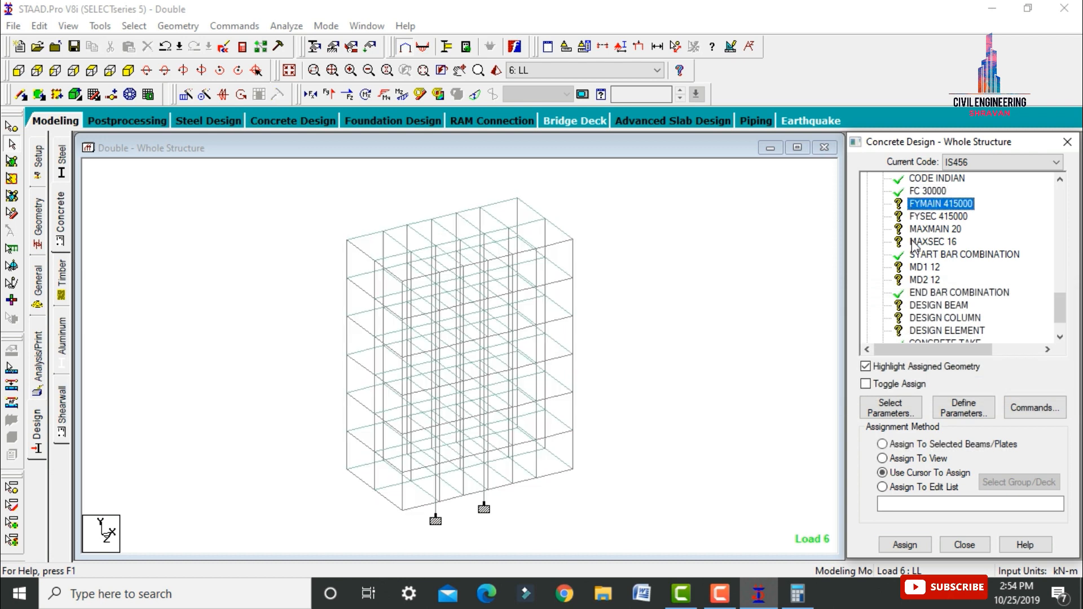
pyautogui.click(910, 458)
pyautogui.click(905, 544)
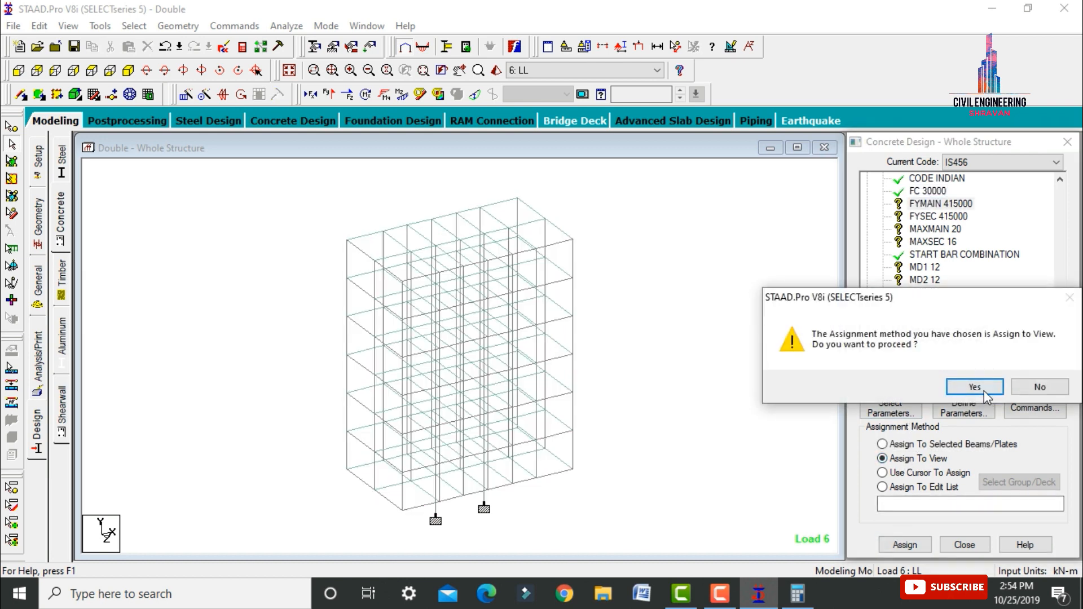
pyautogui.click(984, 391)
pyautogui.click(926, 219)
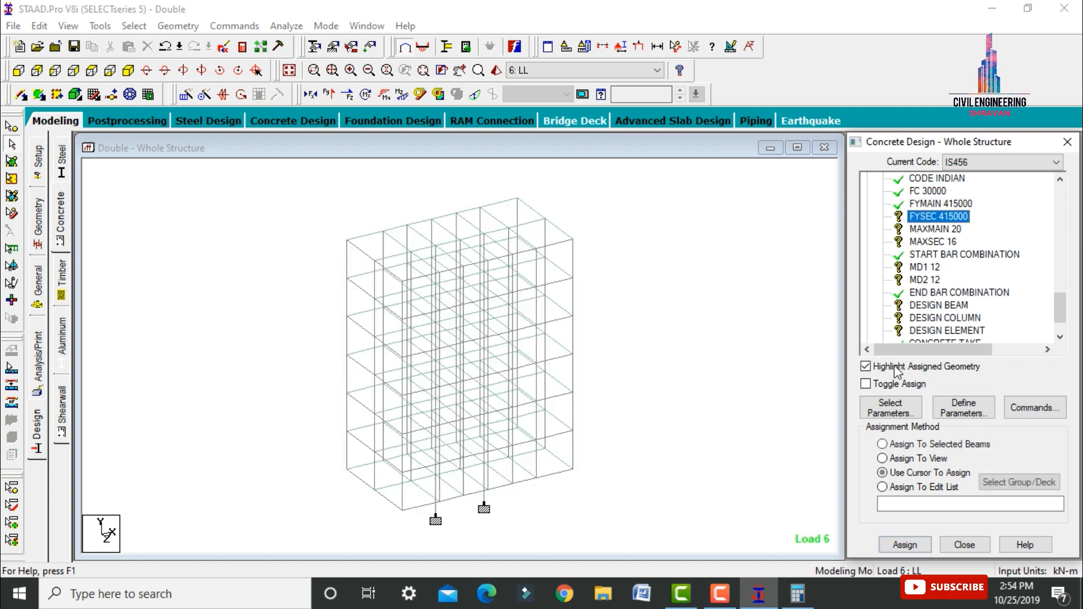
pyautogui.click(905, 461)
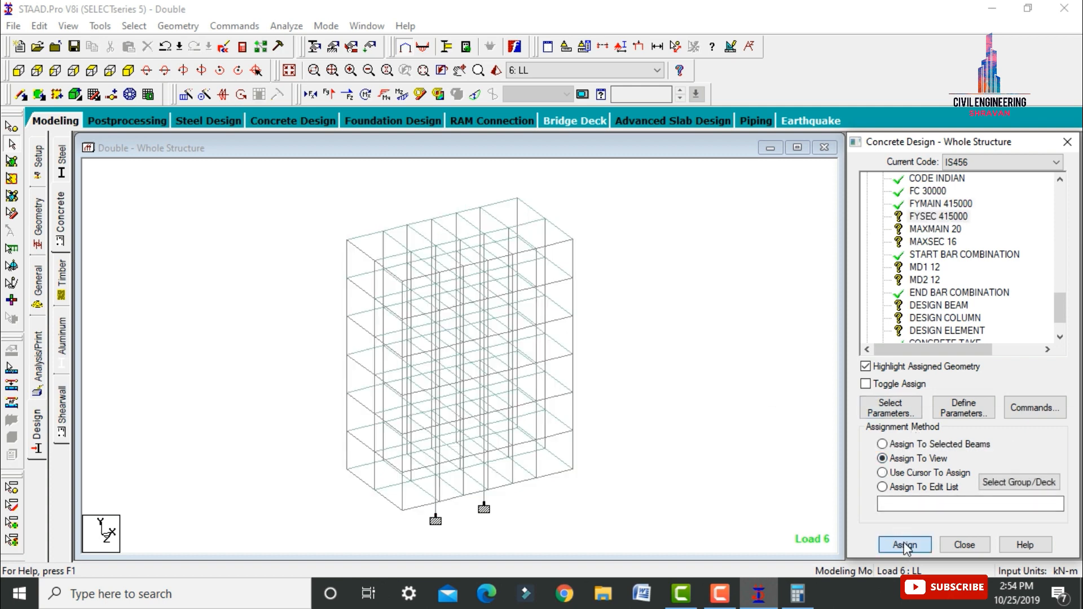
pyautogui.click(905, 544)
pyautogui.click(975, 388)
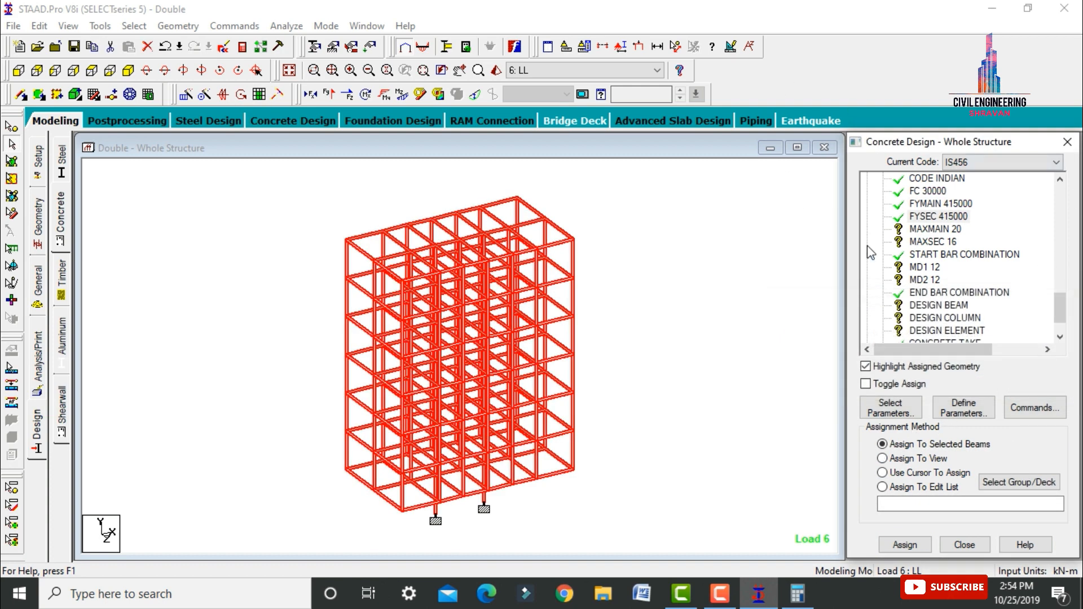
# Step: Assign the MAXMAIN 20 and MAXSEC 16 reinforcement size parameters to the entire view
pyautogui.click(930, 229)
pyautogui.click(925, 459)
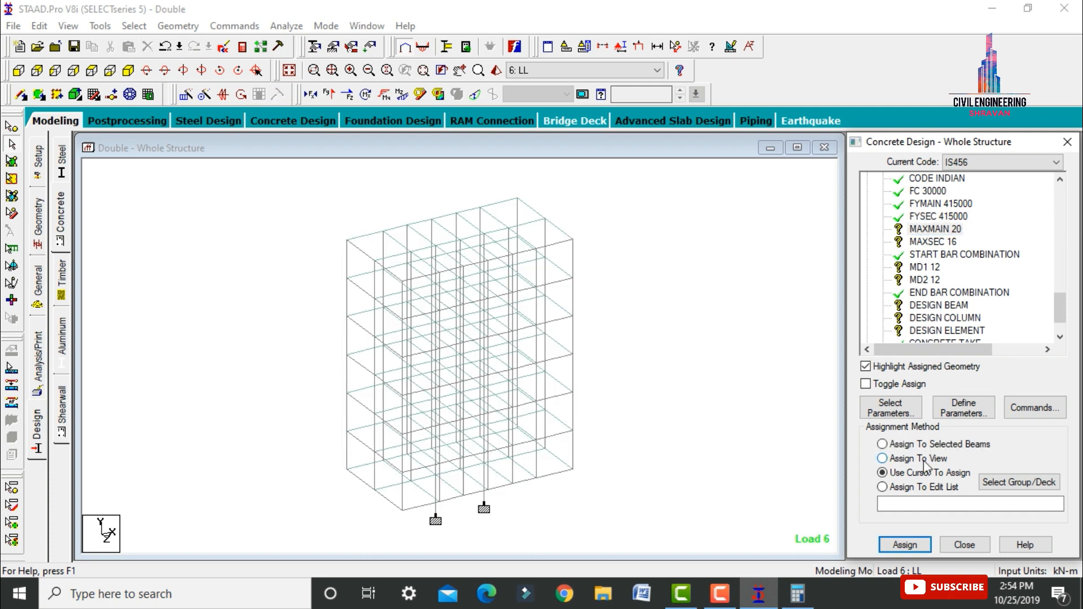
pyautogui.click(904, 544)
pyautogui.click(975, 388)
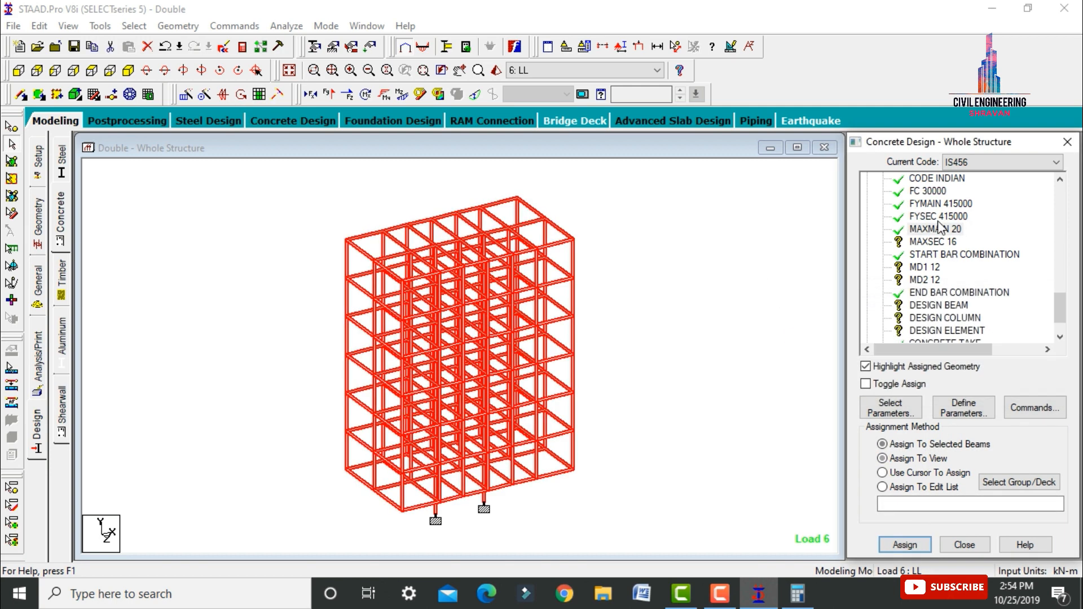
pyautogui.click(931, 241)
pyautogui.click(903, 472)
pyautogui.click(910, 460)
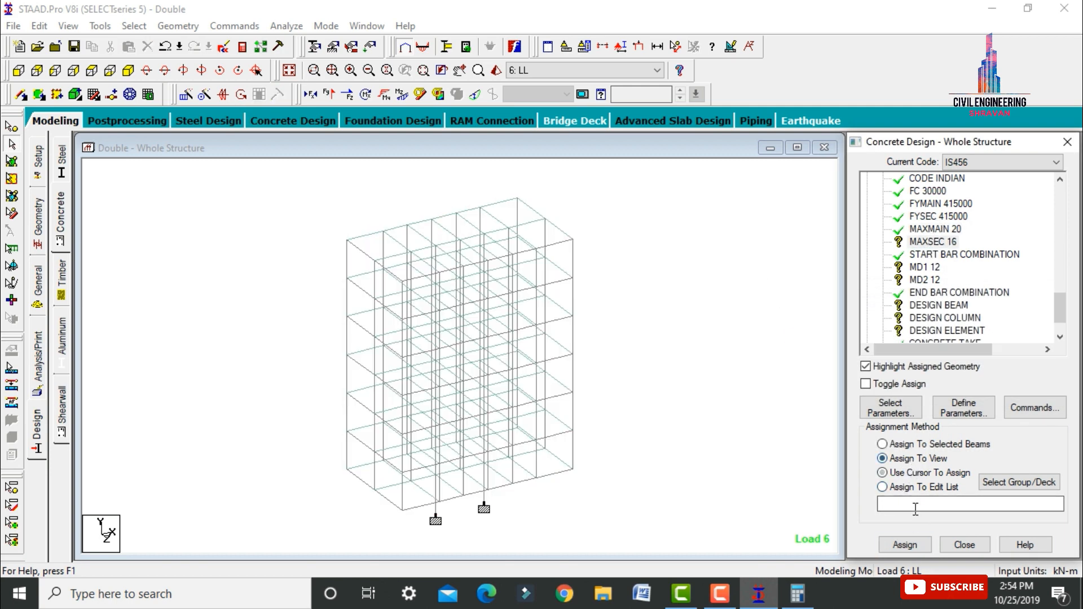
pyautogui.click(904, 545)
pyautogui.click(975, 388)
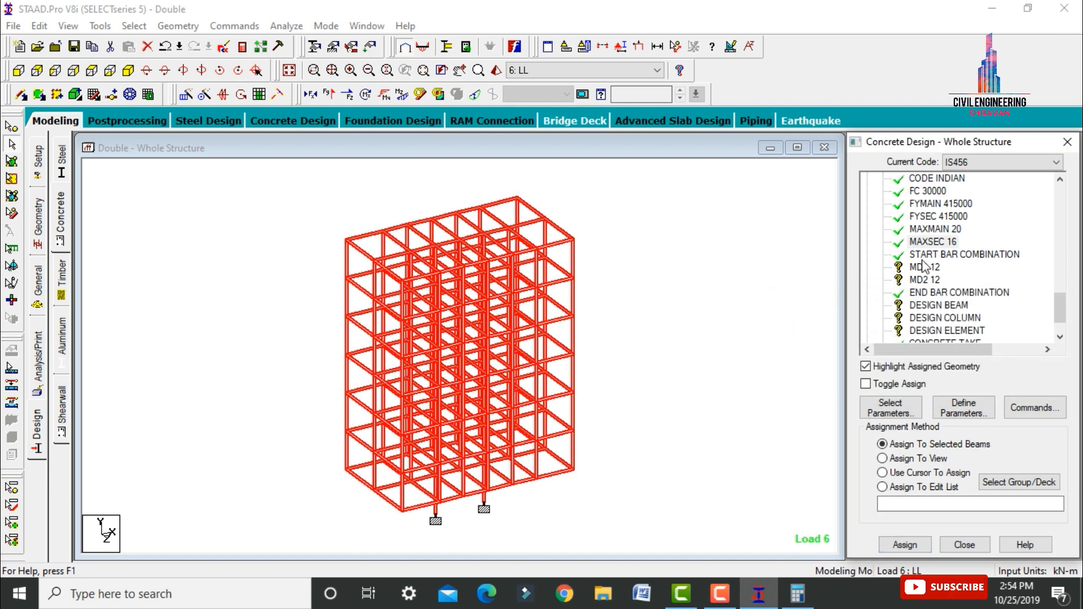
# Step: Assign the MD1 12 and MD2 12 bar combination parameters to the entire view
pyautogui.click(925, 267)
pyautogui.click(925, 504)
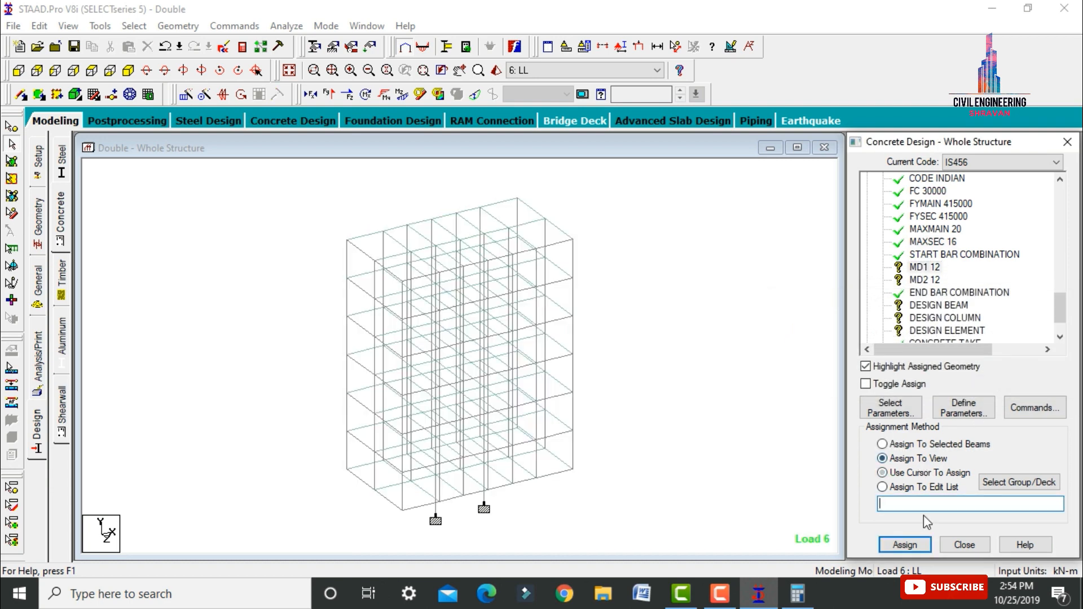
pyautogui.click(904, 545)
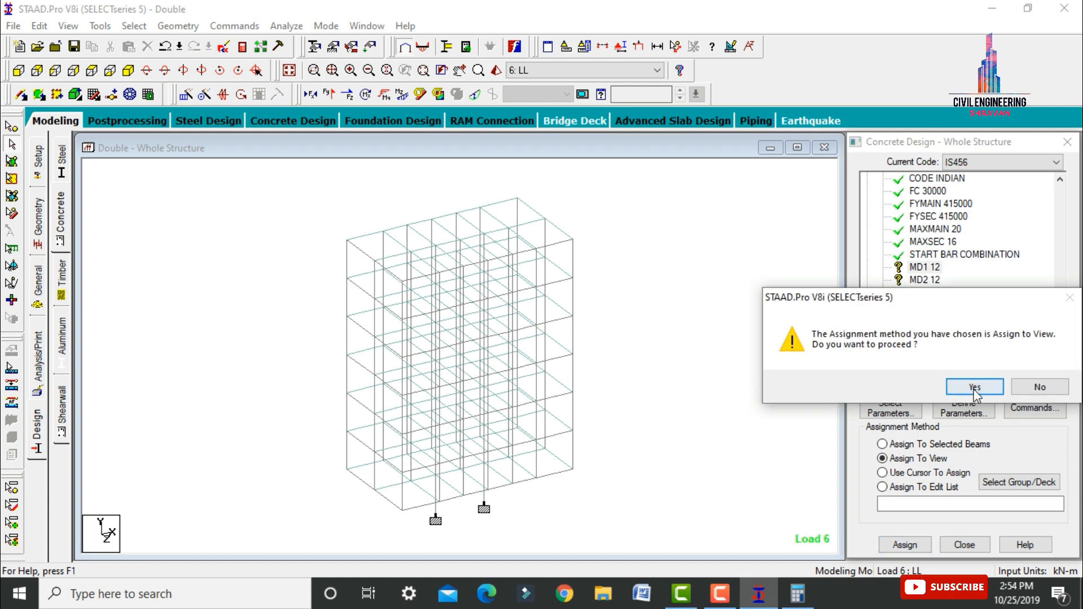
pyautogui.click(974, 386)
pyautogui.click(925, 280)
pyautogui.click(931, 468)
pyautogui.click(929, 461)
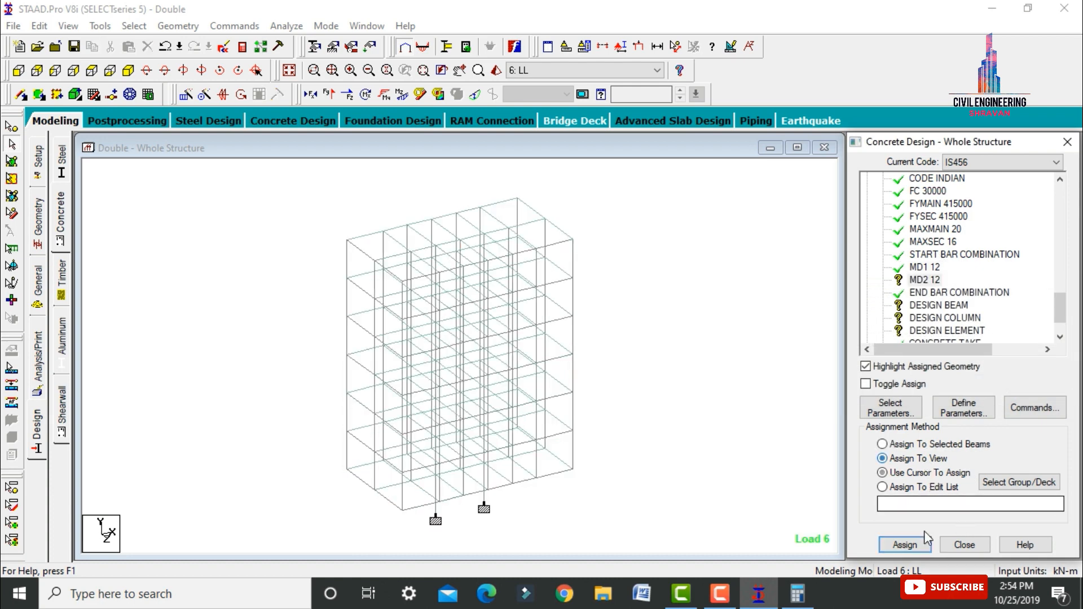
pyautogui.click(905, 545)
pyautogui.click(974, 387)
# Step: Assign the DESIGN BEAM command to all beams parallel to X and Z
pyautogui.scroll(-1, 943, 319)
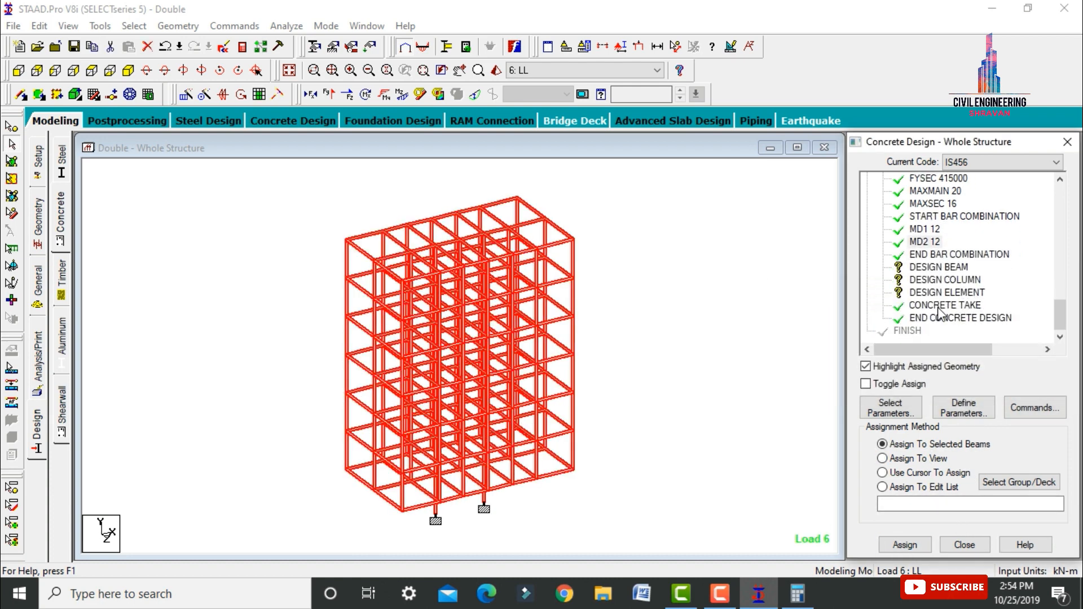
pyautogui.click(937, 267)
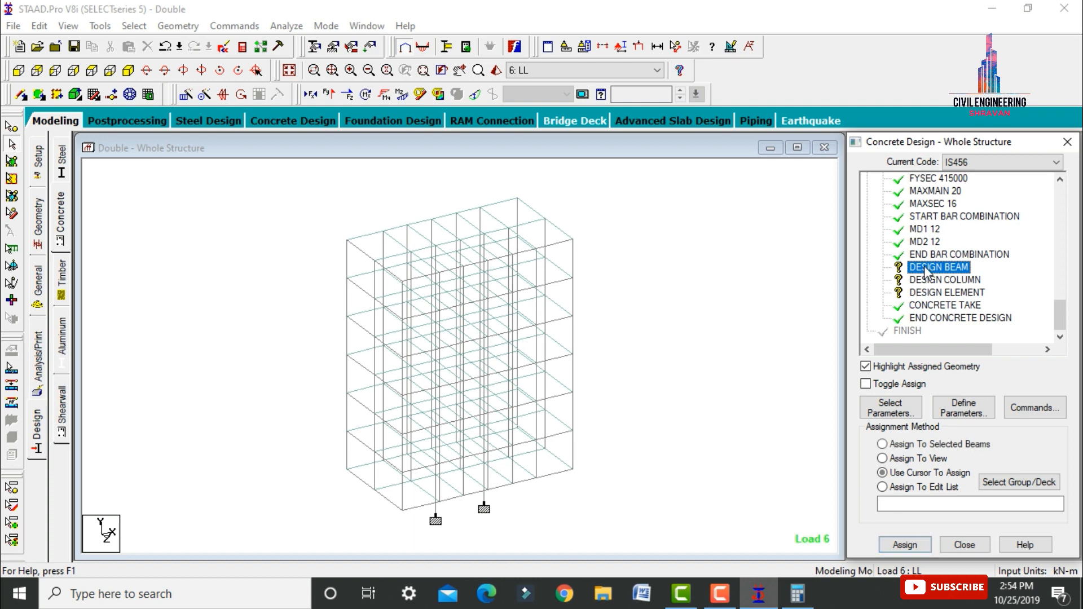
pyautogui.click(132, 26)
pyautogui.moveTo(270, 309)
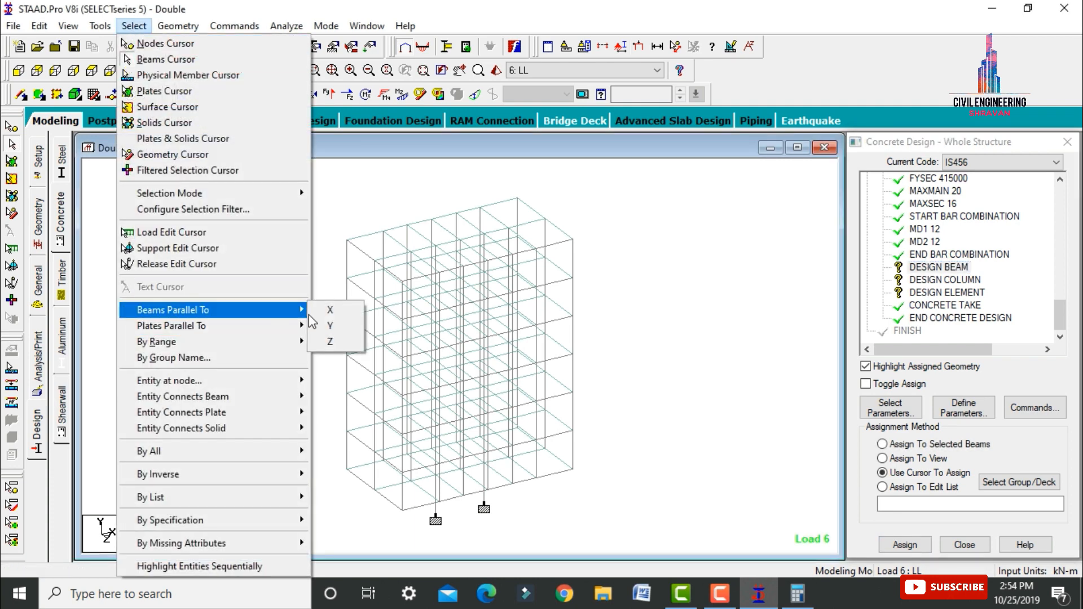
pyautogui.click(328, 312)
pyautogui.click(134, 26)
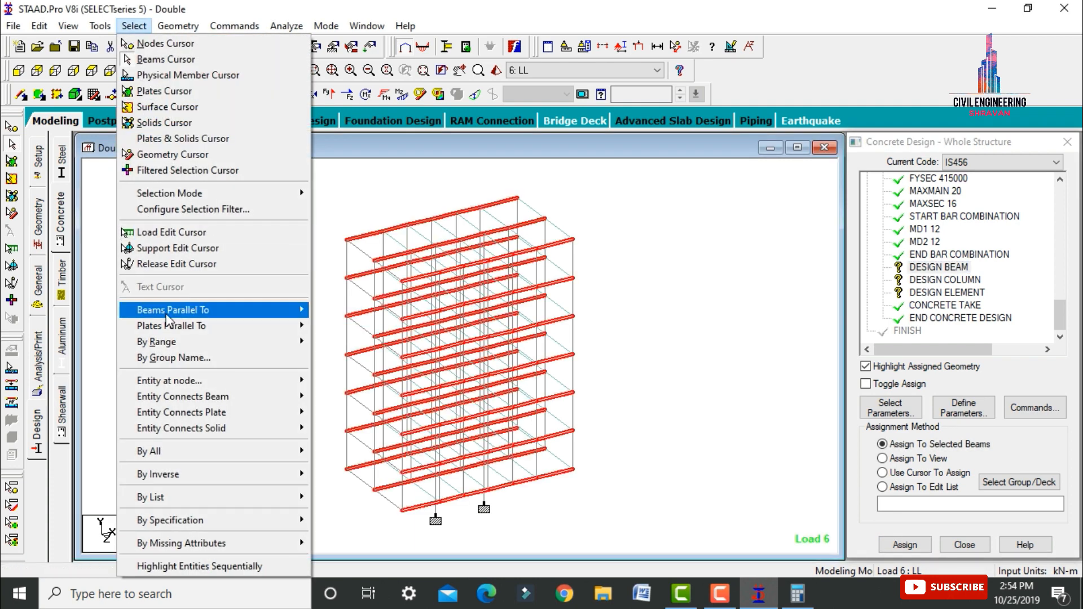
pyautogui.moveTo(191, 313)
pyautogui.click(338, 341)
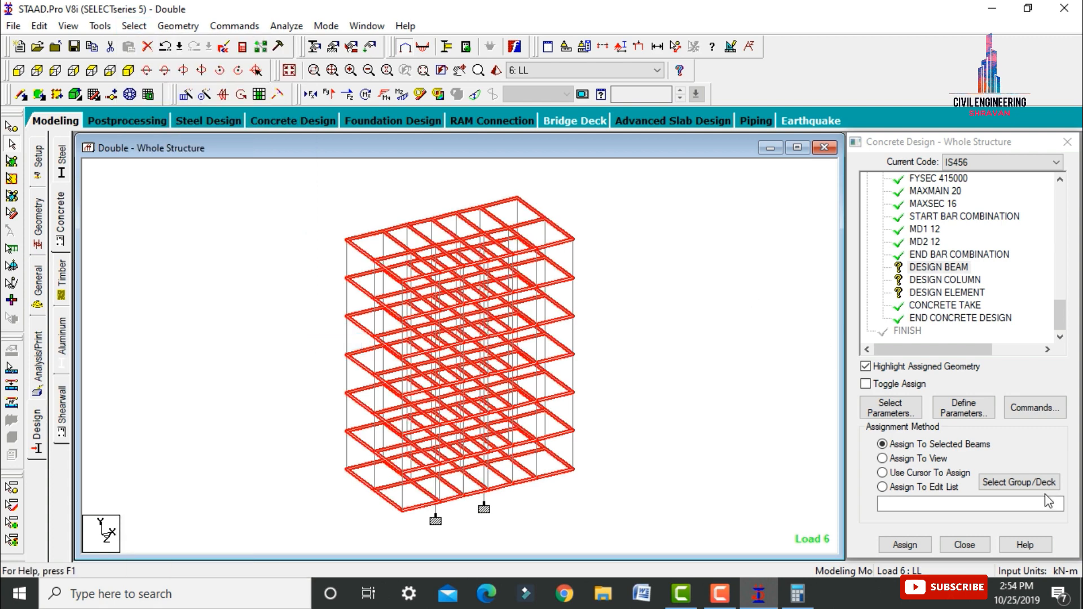
pyautogui.click(905, 545)
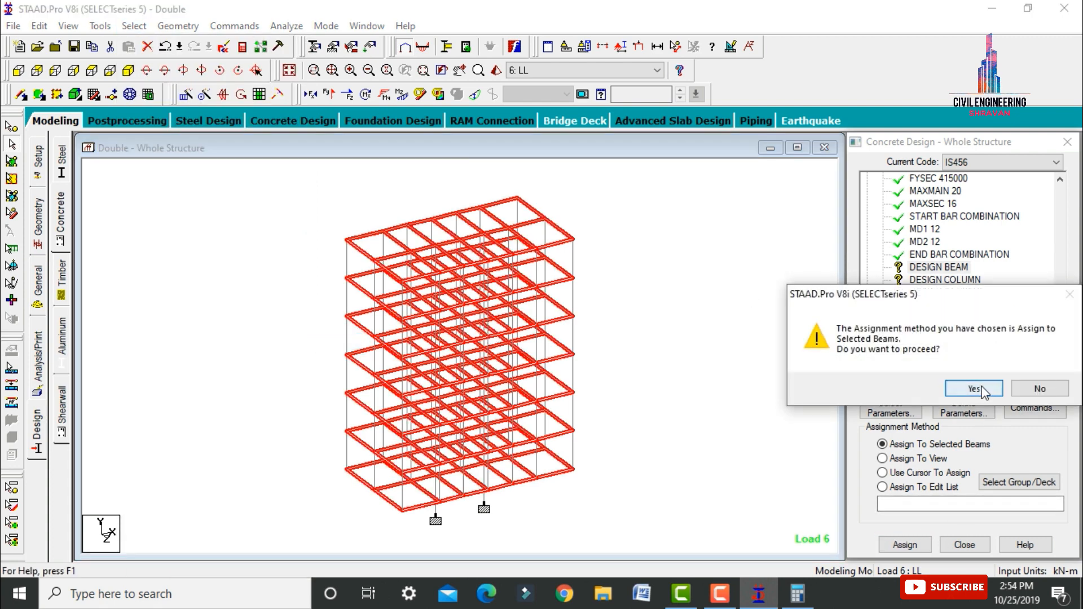
pyautogui.click(973, 387)
pyautogui.click(807, 302)
# Step: Assign the DESIGN COLUMN command to all members parallel to Y
pyautogui.click(946, 280)
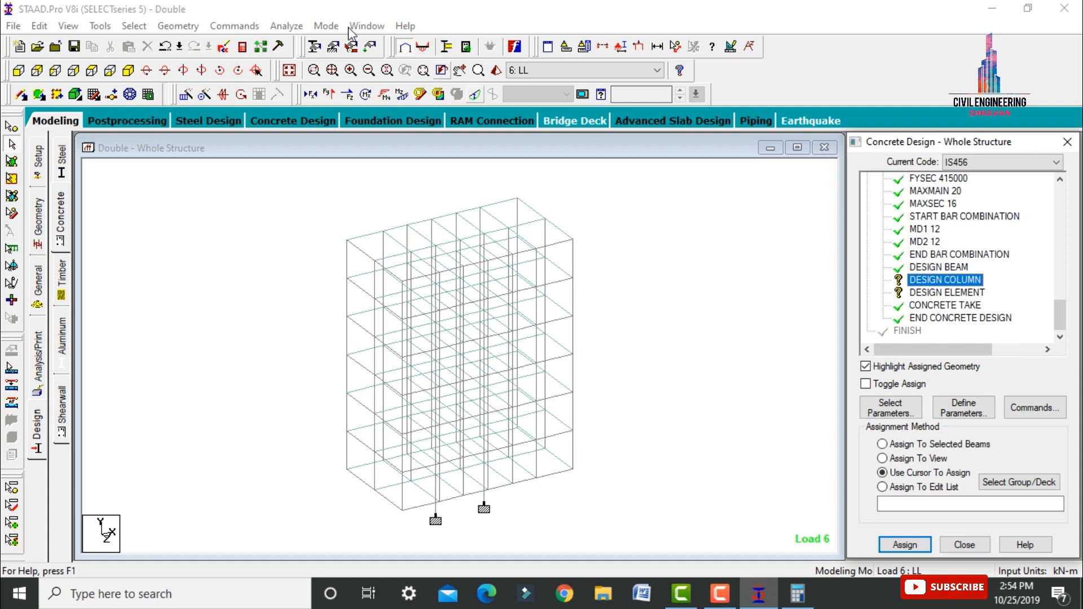
pyautogui.click(134, 26)
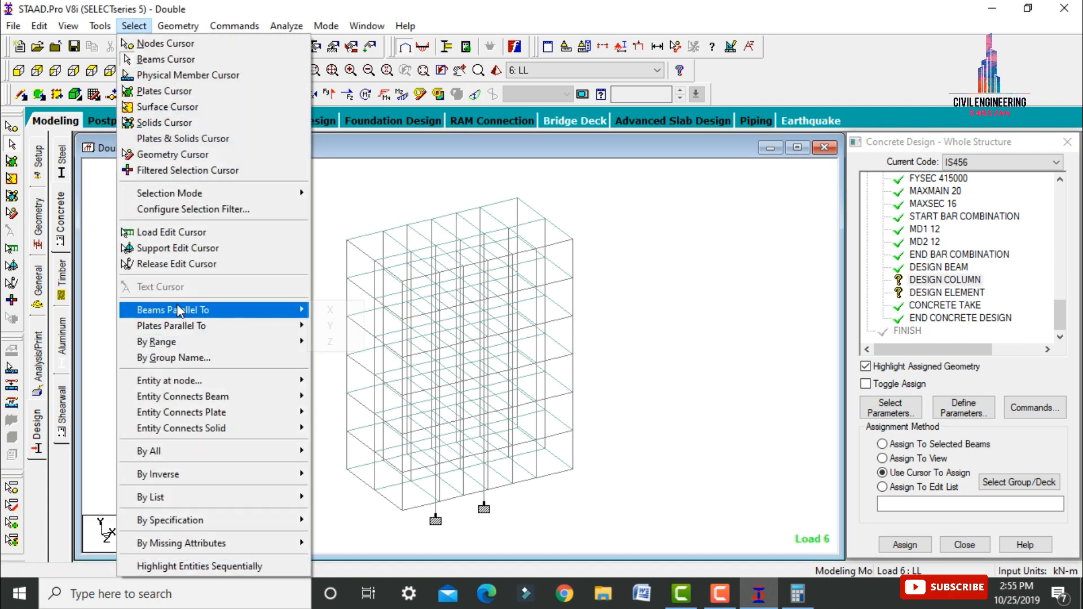
pyautogui.moveTo(183, 311)
pyautogui.click(332, 325)
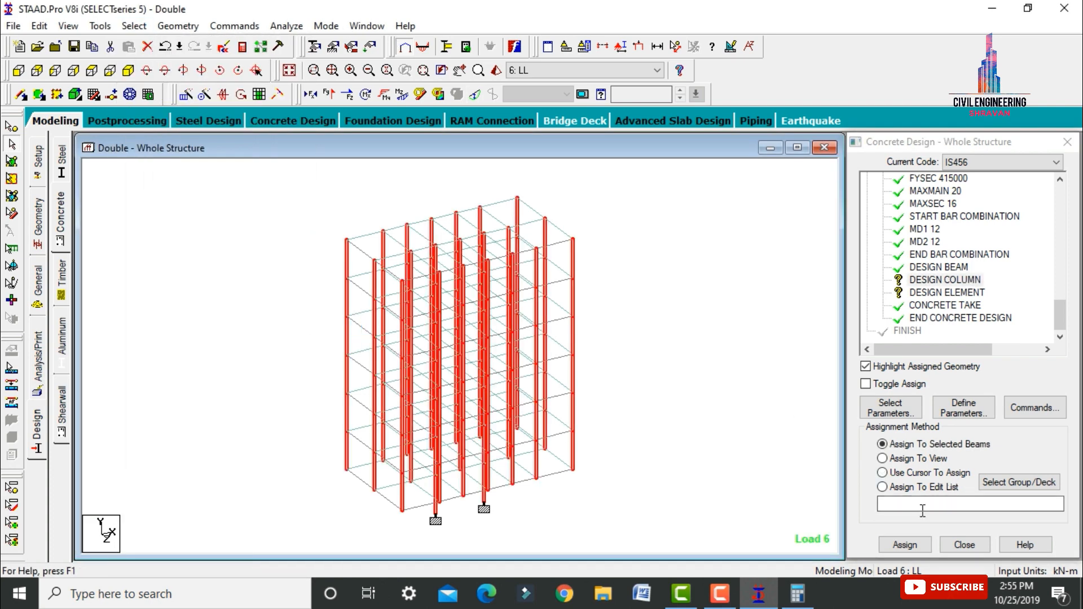
pyautogui.click(904, 545)
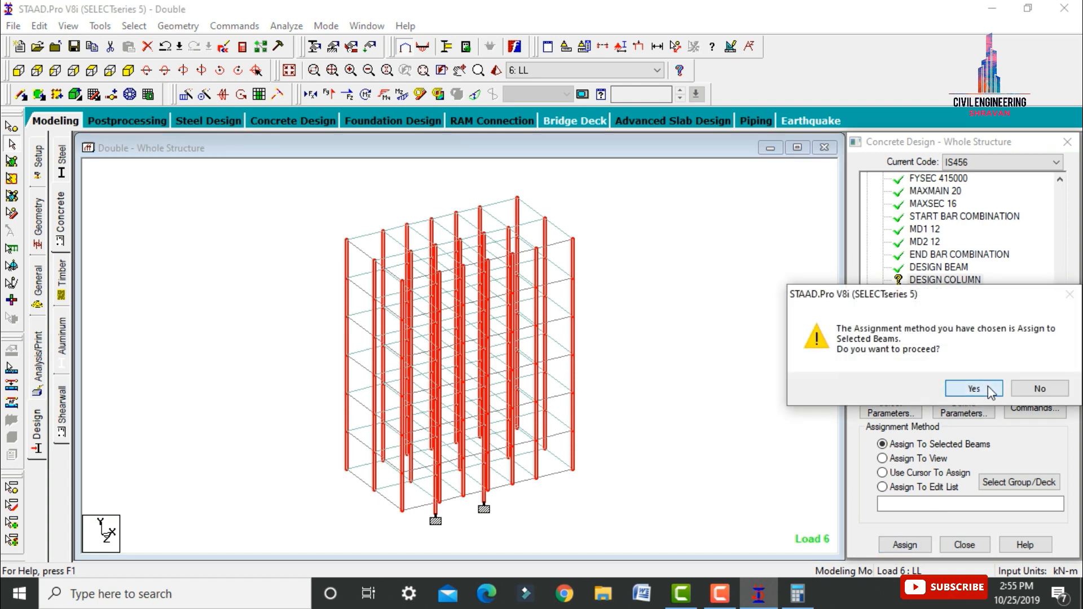
pyautogui.click(898, 387)
# Step: Assign the DESIGN ELEMENT command to all plates using the Assign To View method
pyautogui.click(934, 292)
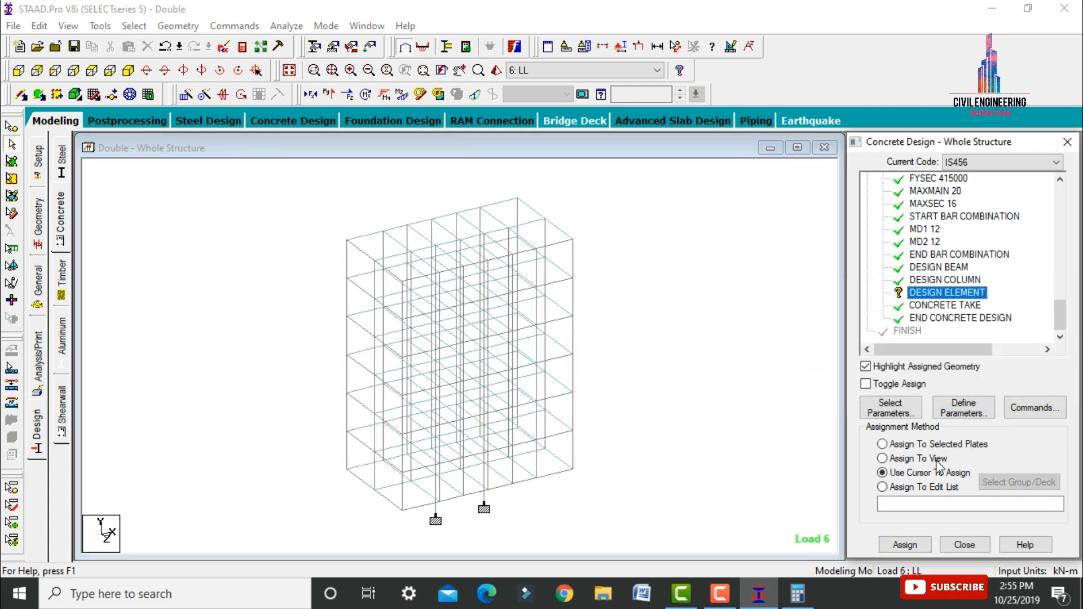
pyautogui.click(918, 463)
pyautogui.click(904, 545)
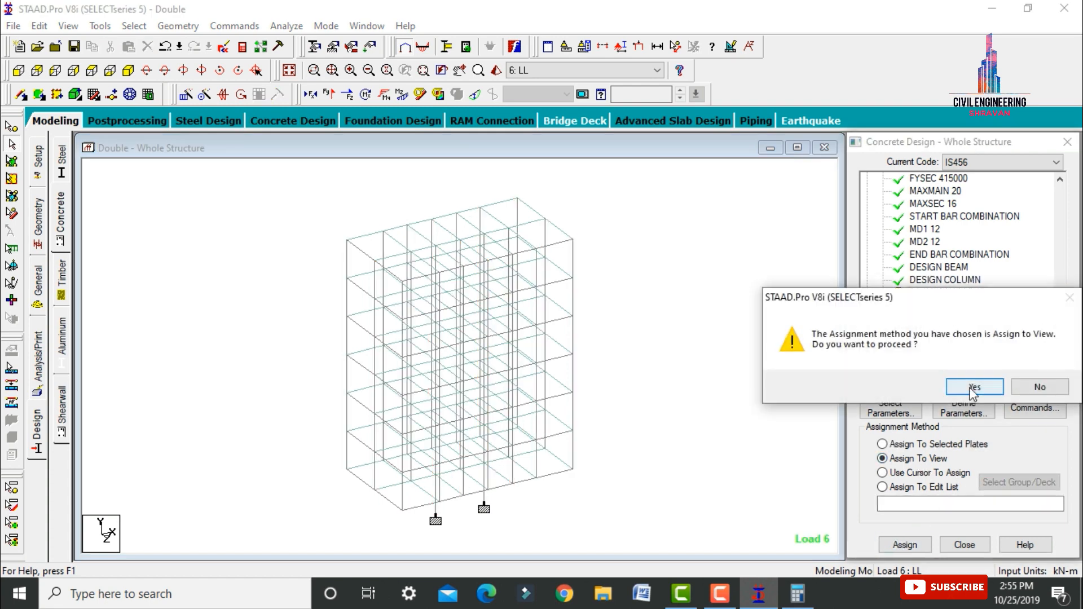
pyautogui.click(965, 386)
# Step: Add a Perform Analysis command with the No Print option and rerun the analysis of the structure
pyautogui.click(35, 361)
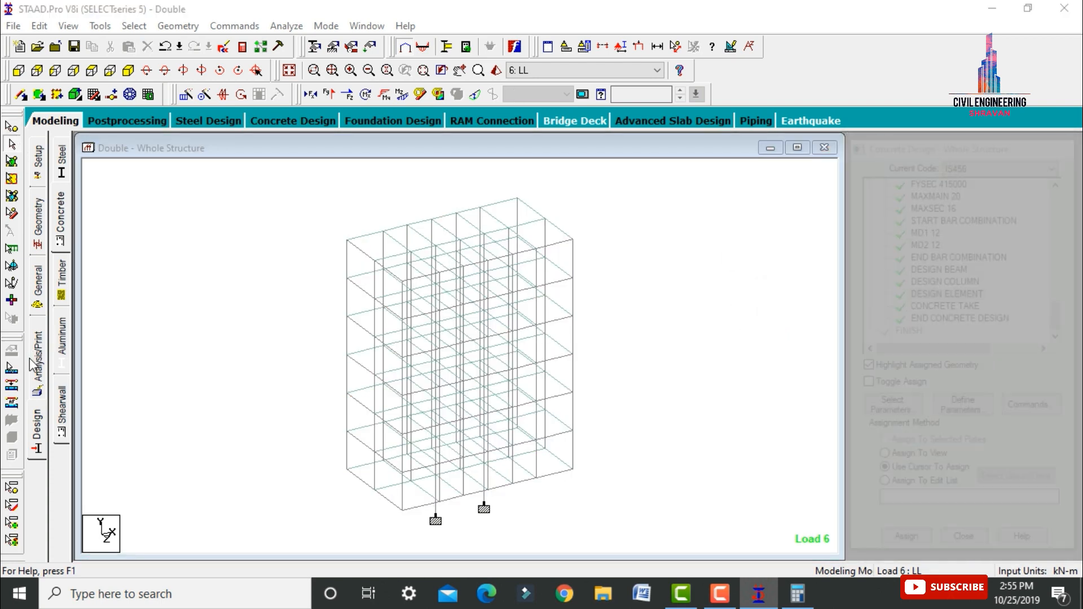
pyautogui.click(493, 466)
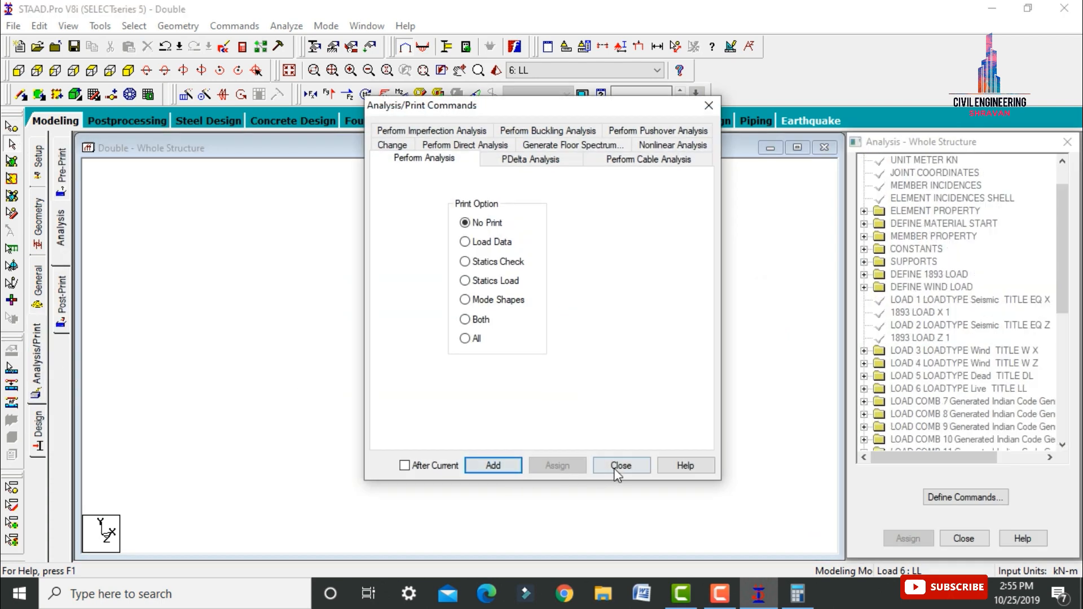
pyautogui.click(620, 466)
pyautogui.click(286, 26)
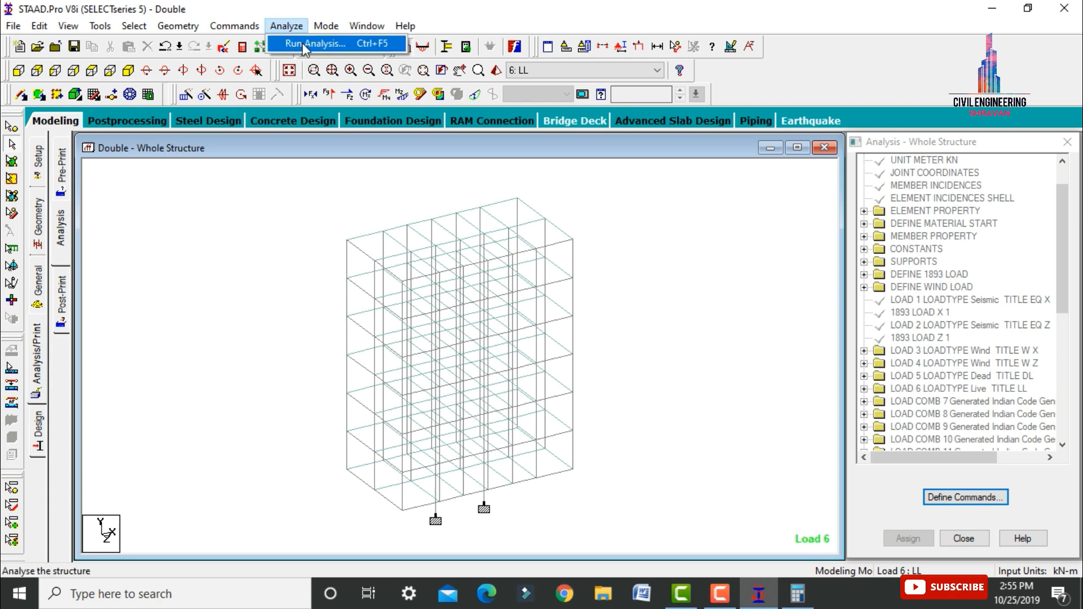
pyautogui.click(302, 44)
pyautogui.click(445, 333)
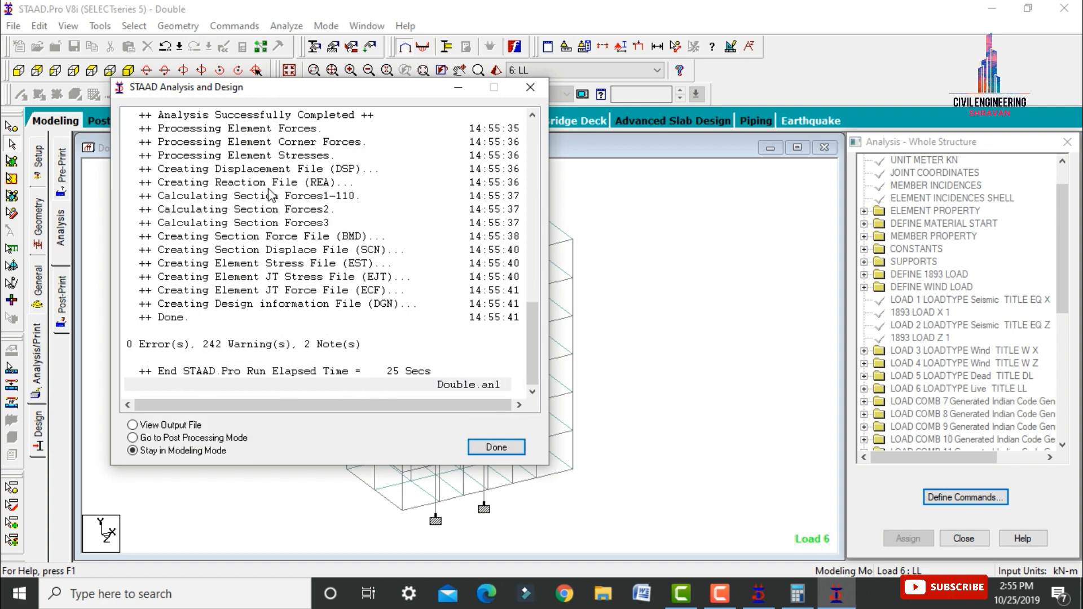
# Step: Go to post-processing mode, show the beam force results and hide the displacement and Bending Z diagrams
pyautogui.click(173, 437)
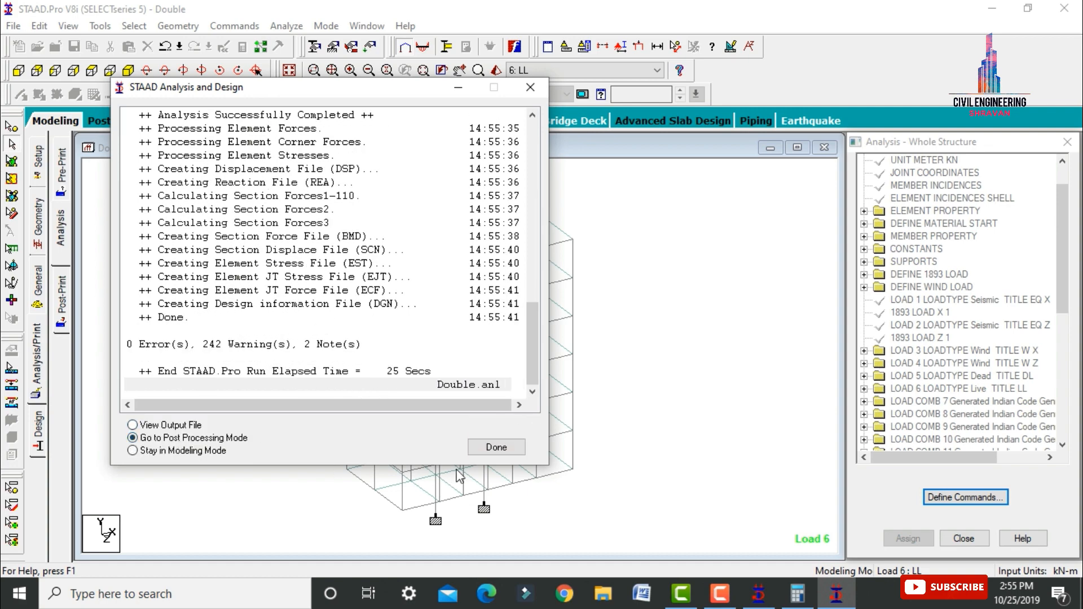
pyautogui.click(494, 446)
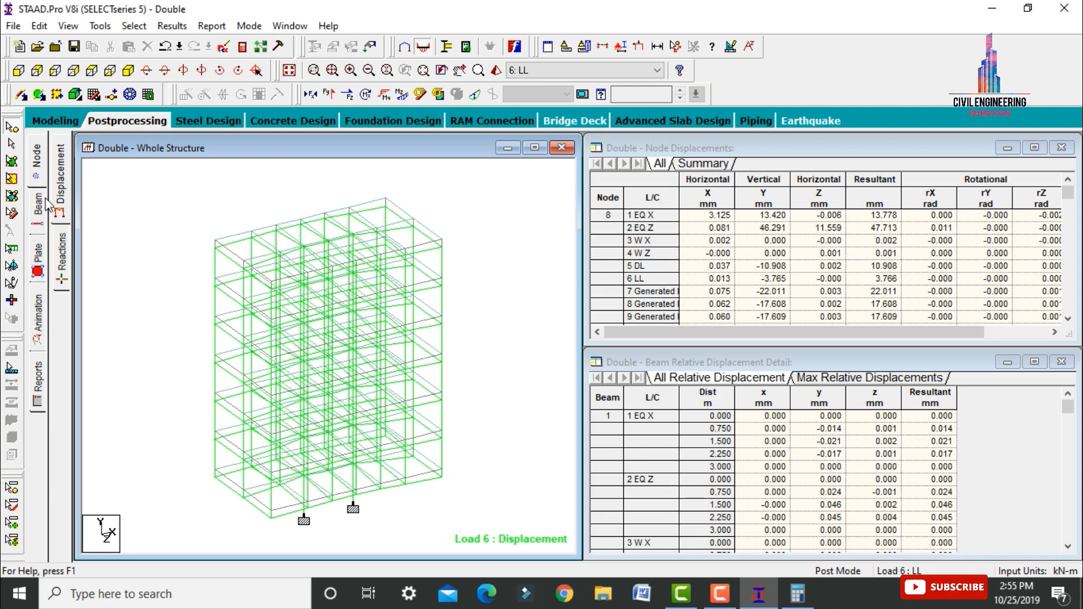
pyautogui.click(475, 96)
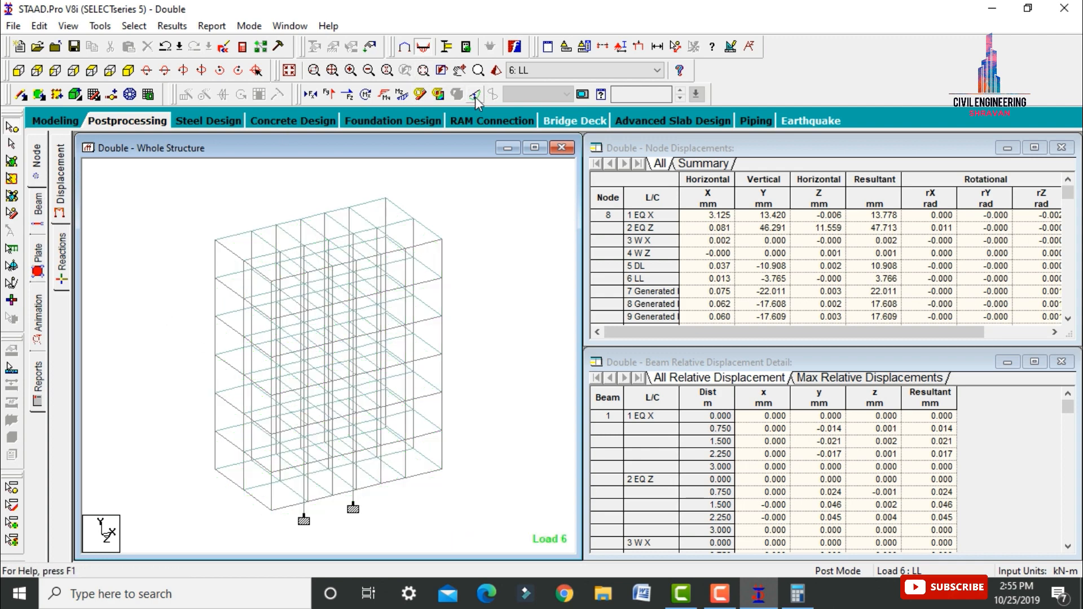
pyautogui.click(38, 212)
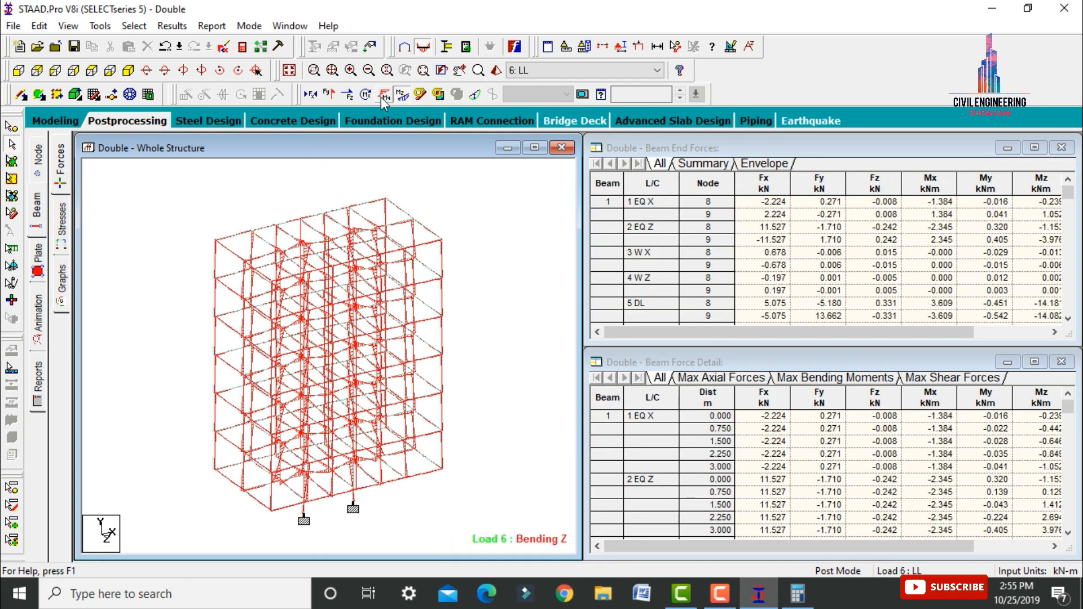
pyautogui.click(402, 96)
# Step: Examine the concrete design details of the end beam on the front edge of the lowest floor
pyautogui.click(427, 475)
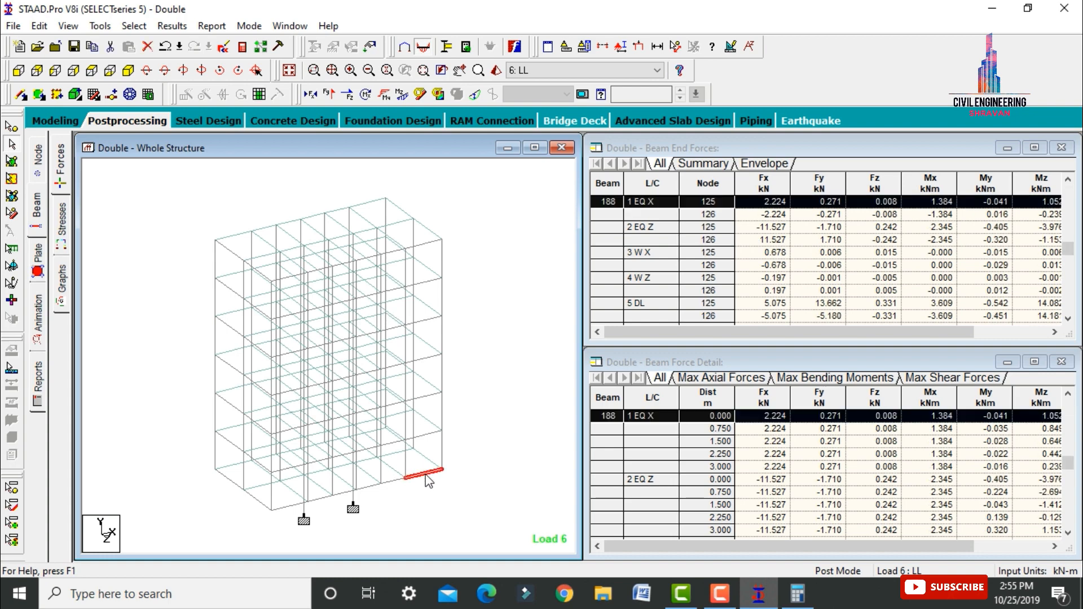
pyautogui.doubleClick(427, 475)
pyautogui.click(622, 137)
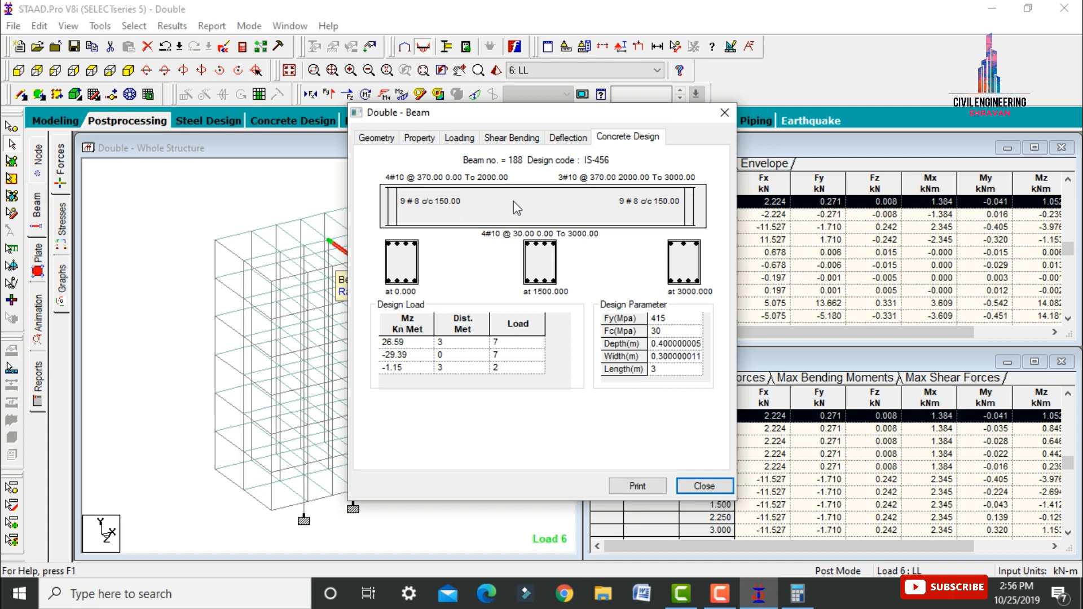
pyautogui.click(725, 112)
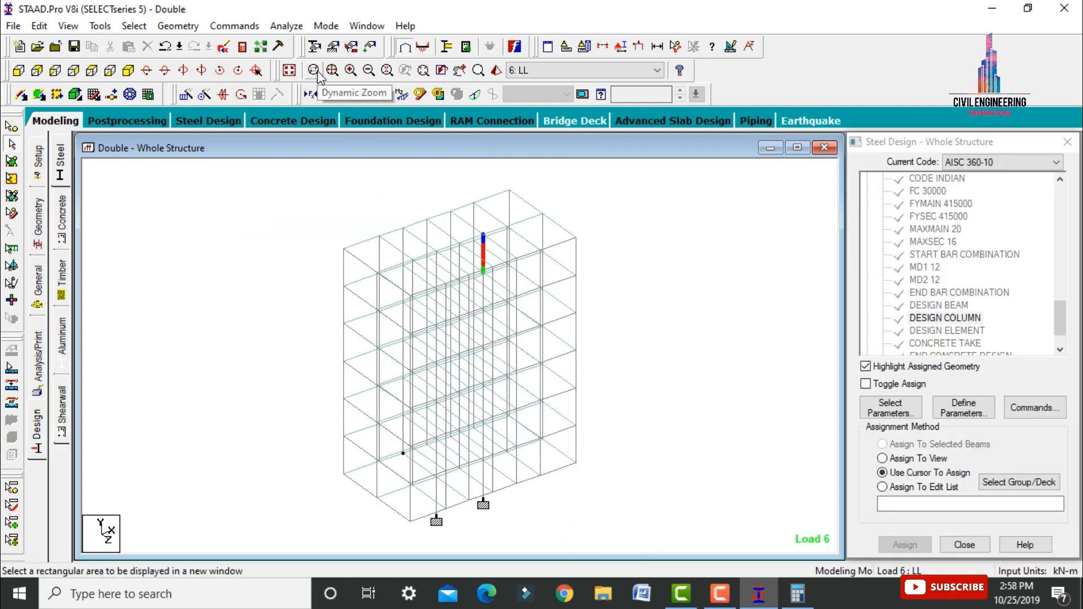
# Step: Zoom in on the upper storeys and examine the concrete design details of the highlighted top-storey central column
pyautogui.click(315, 72)
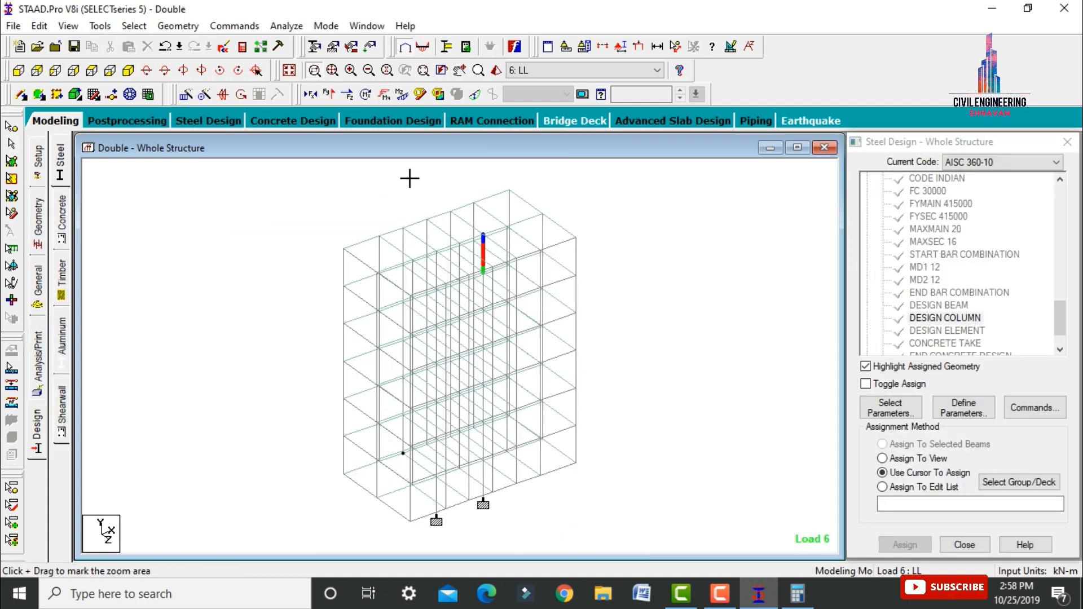
pyautogui.moveTo(398, 191); pyautogui.dragTo(593, 343)
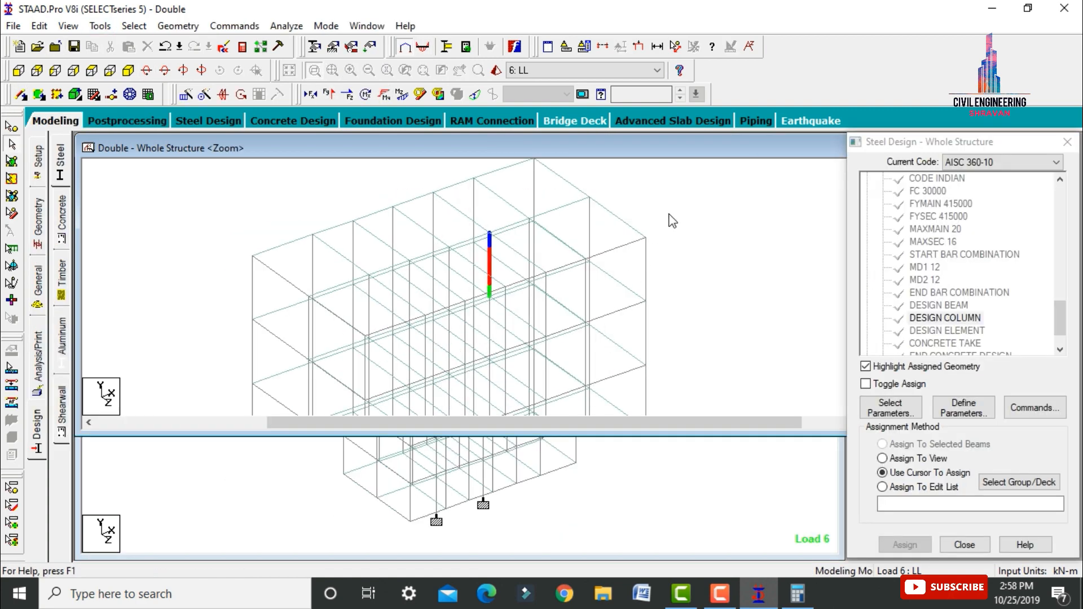
pyautogui.doubleClick(493, 271)
pyautogui.click(615, 138)
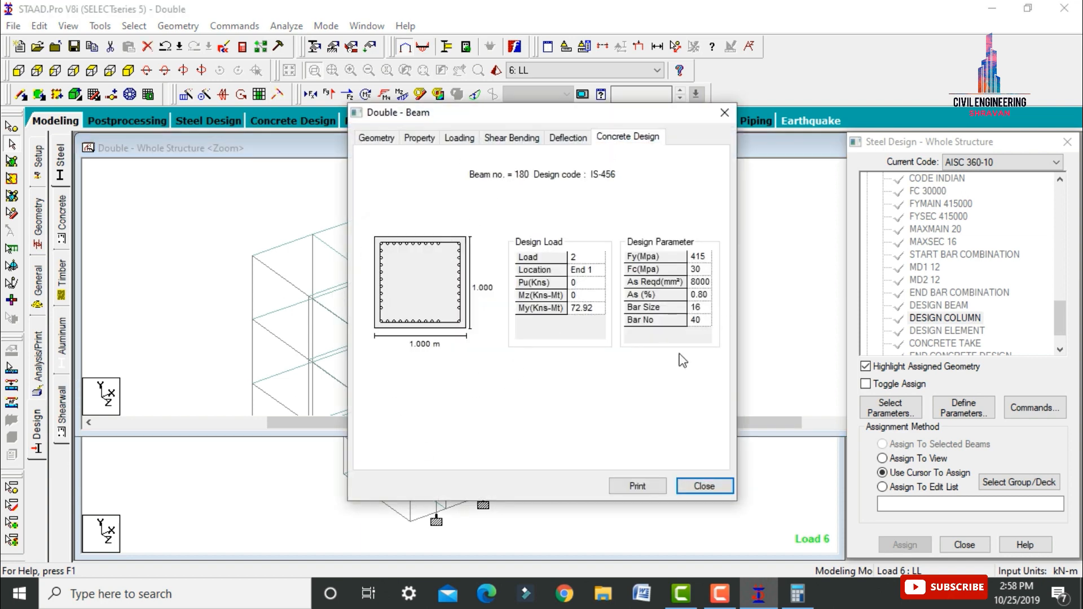
pyautogui.moveTo(519, 119); pyautogui.dragTo(783, 94)
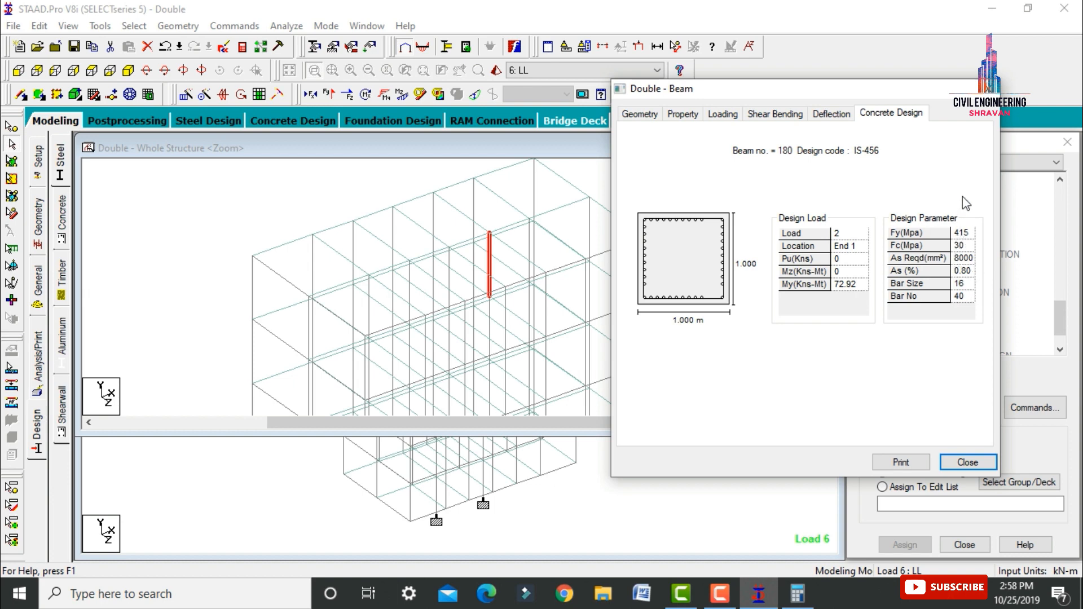
pyautogui.click(987, 89)
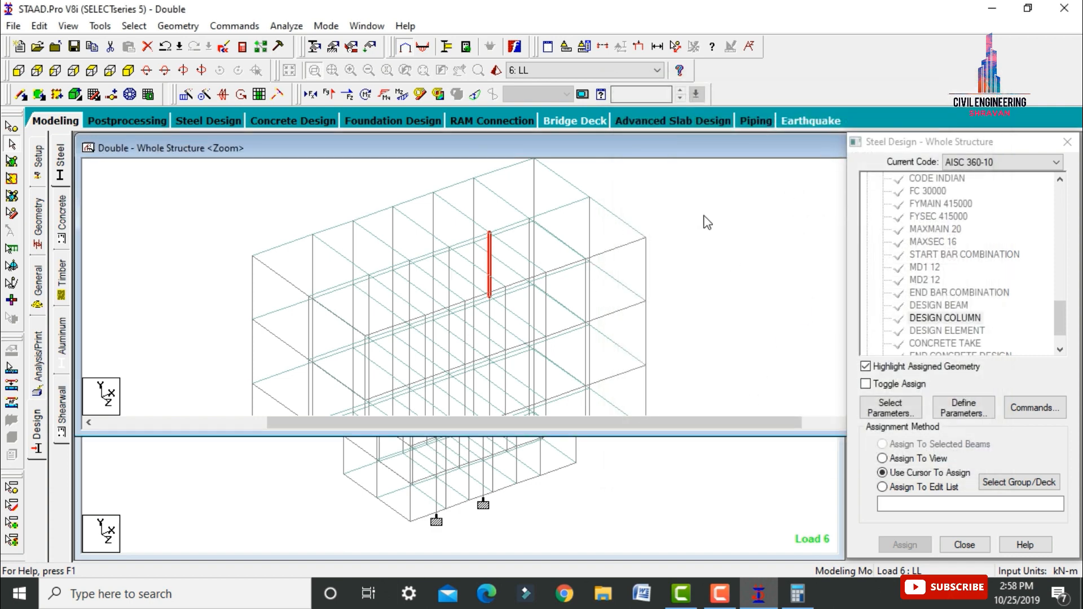
# Step: Examine the concrete design details of the top-storey column in the middle of the frame's end face
pyautogui.doubleClick(590, 223)
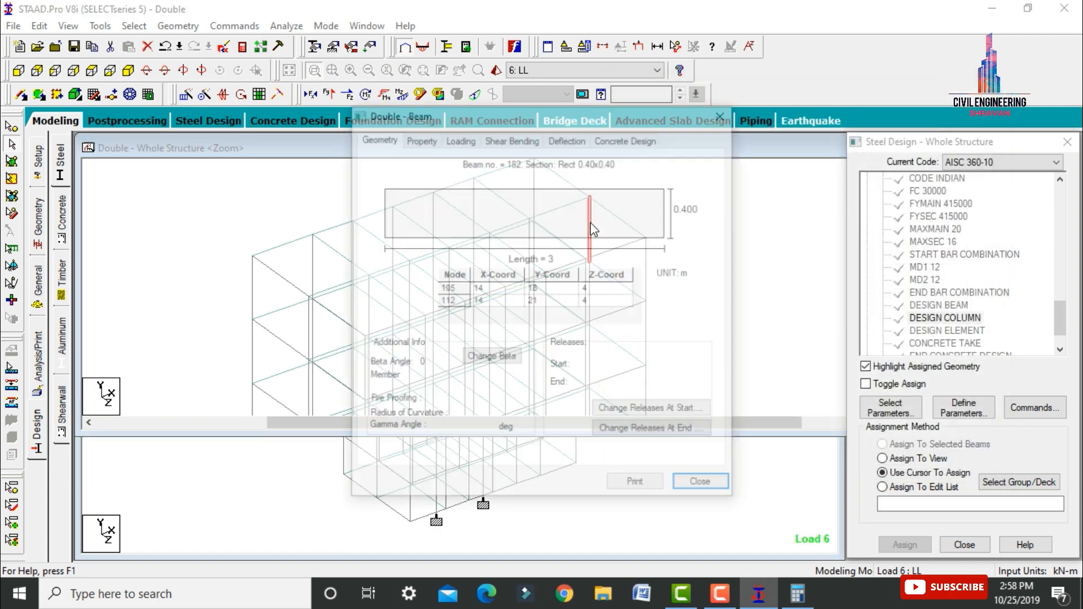
pyautogui.click(621, 137)
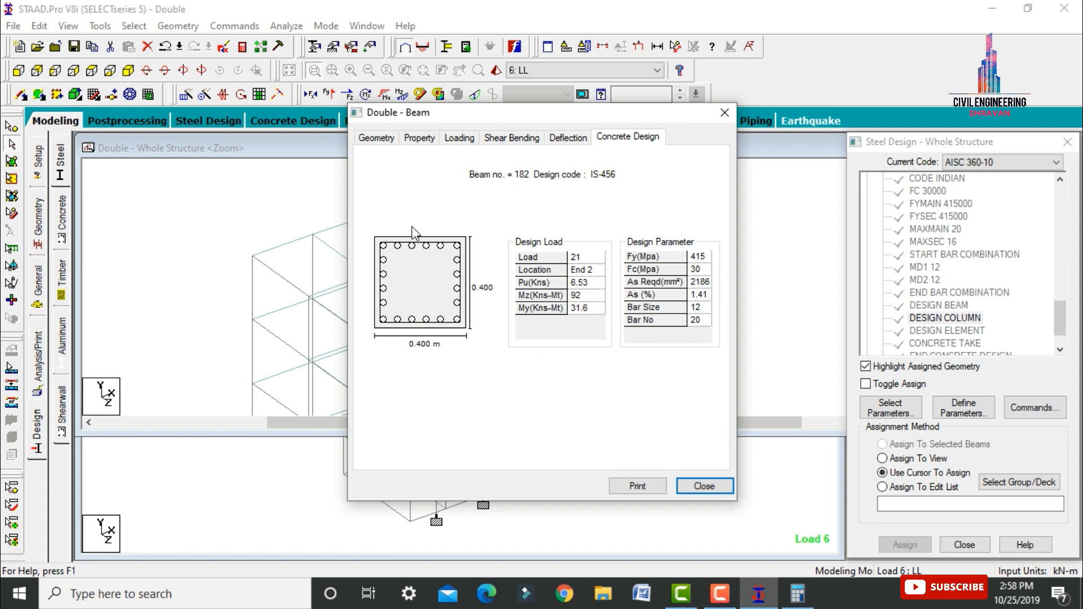
pyautogui.click(724, 112)
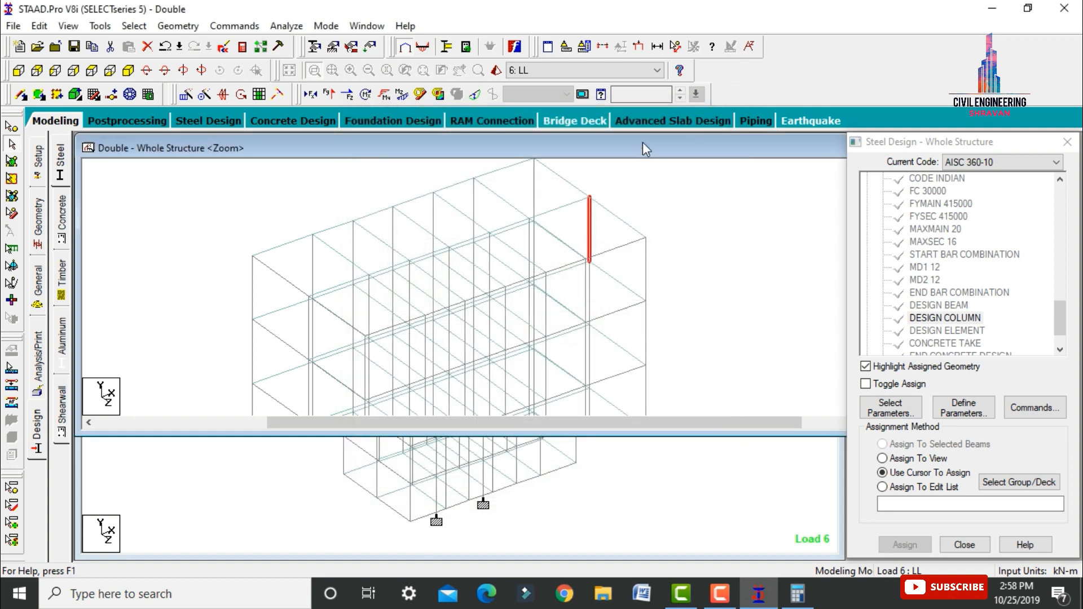
pyautogui.click(660, 204)
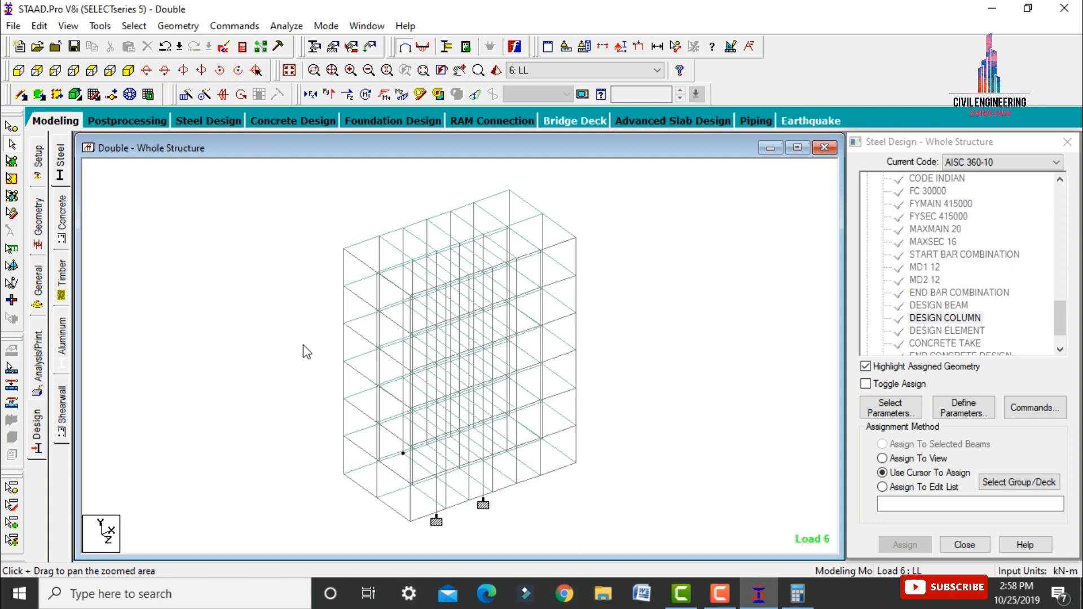
# Step: Review the beam and column concrete design results in the analysis output file and close it
pyautogui.click(242, 47)
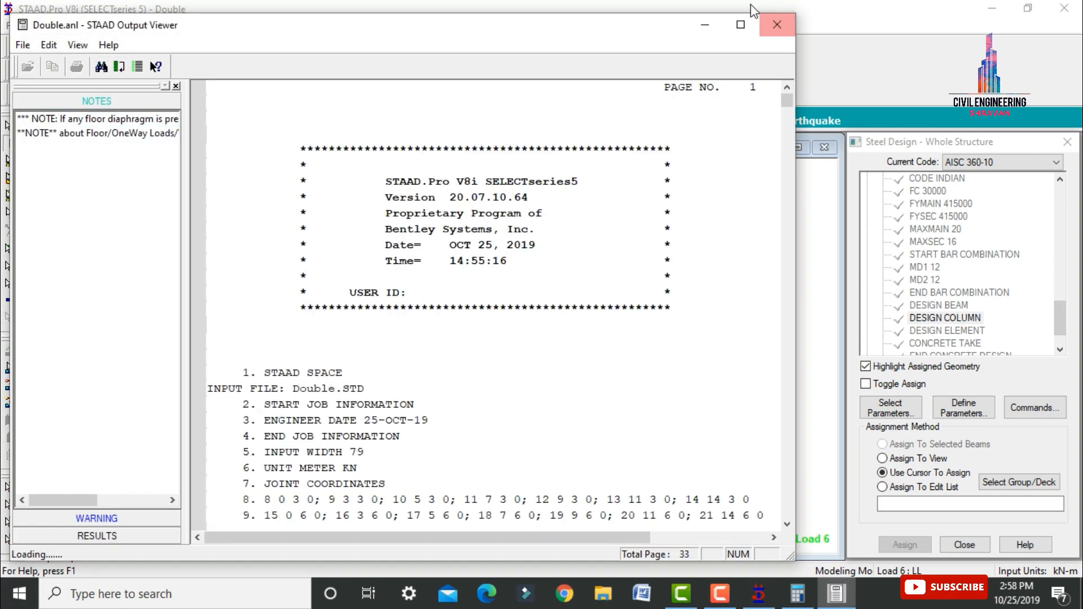
pyautogui.click(741, 25)
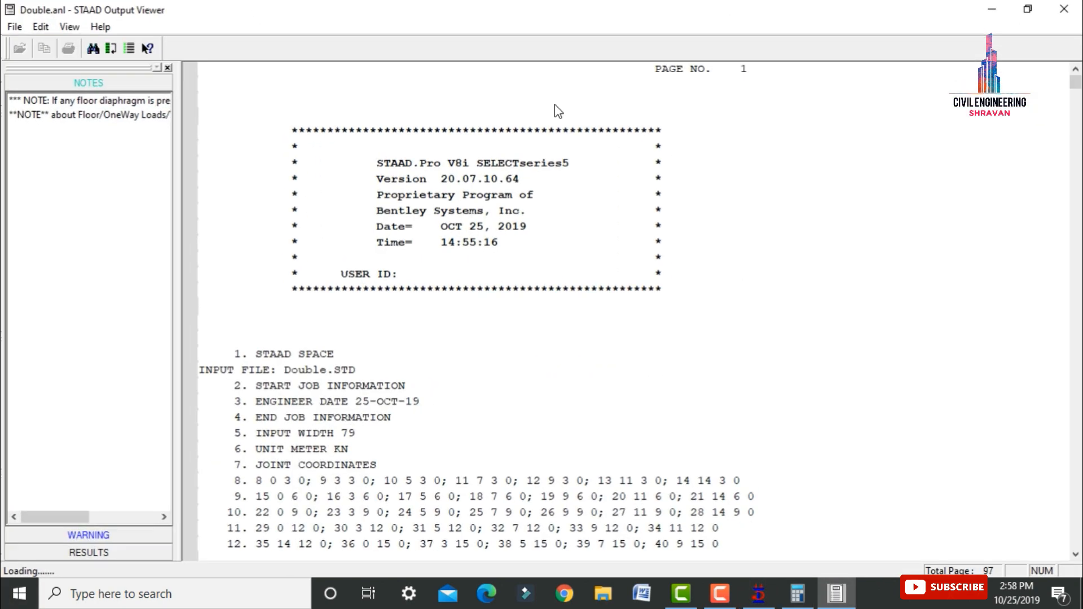
pyautogui.click(73, 556)
pyautogui.click(64, 139)
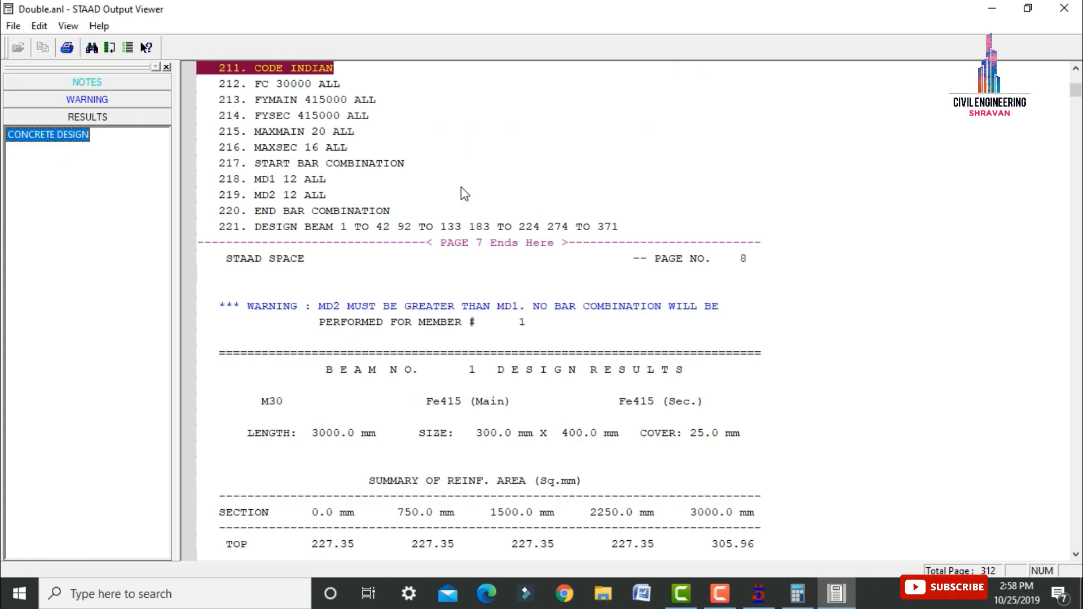
pyautogui.scroll(-15, 459, 189)
pyautogui.scroll(-15, 619, 234)
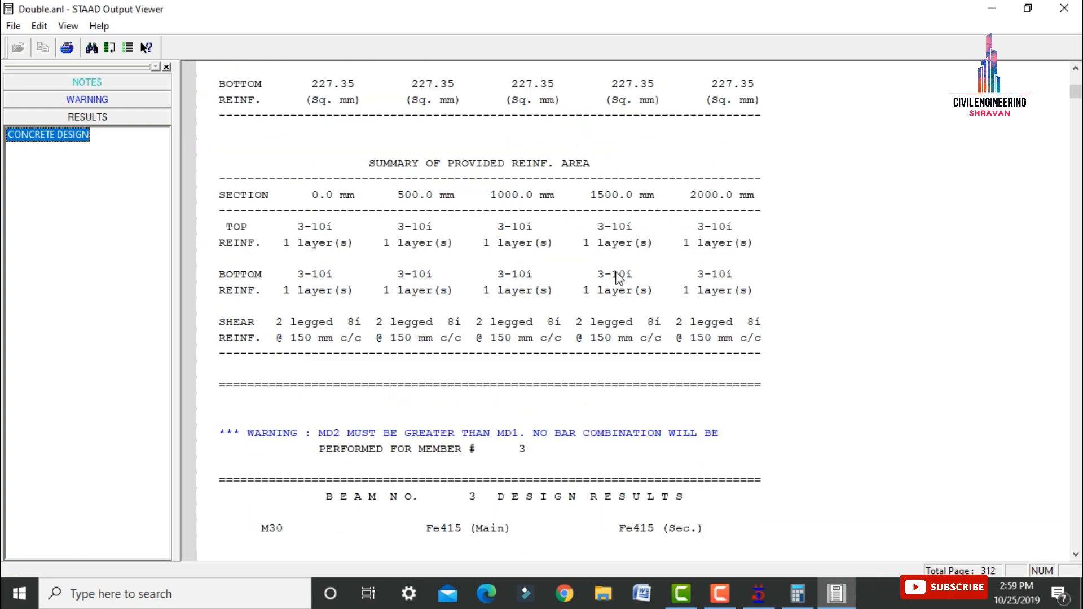
pyautogui.scroll(-7, 632, 303)
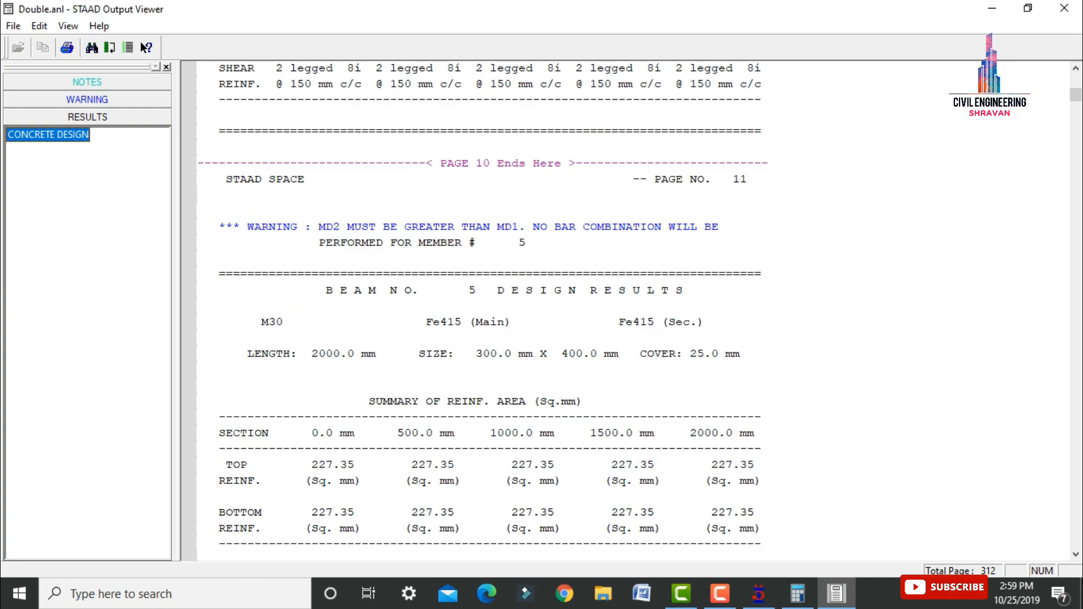
pyautogui.moveTo(1077, 105); pyautogui.dragTo(1076, 485)
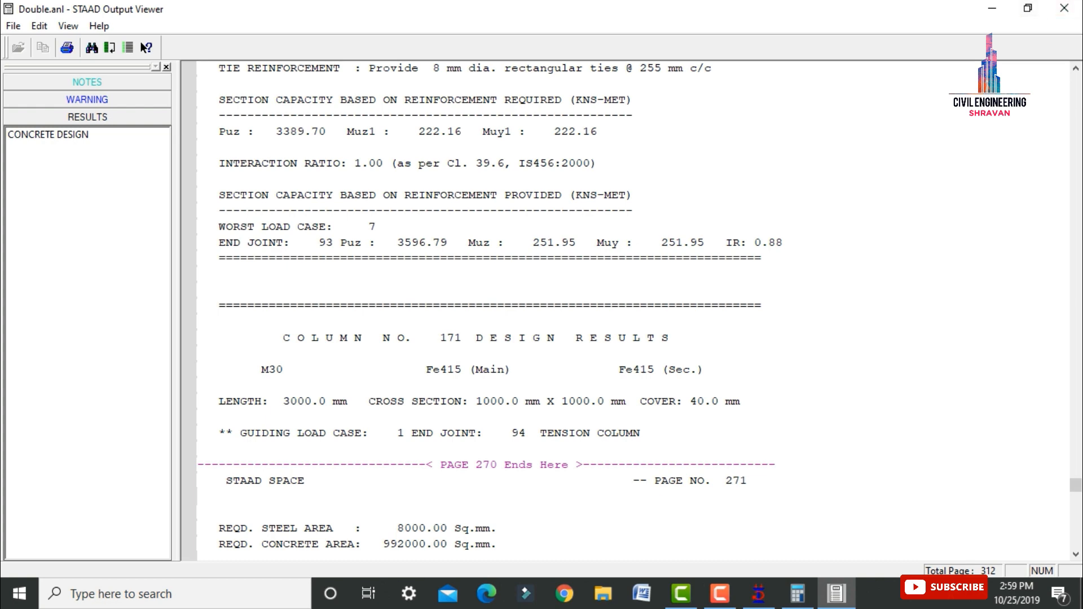
pyautogui.click(1064, 8)
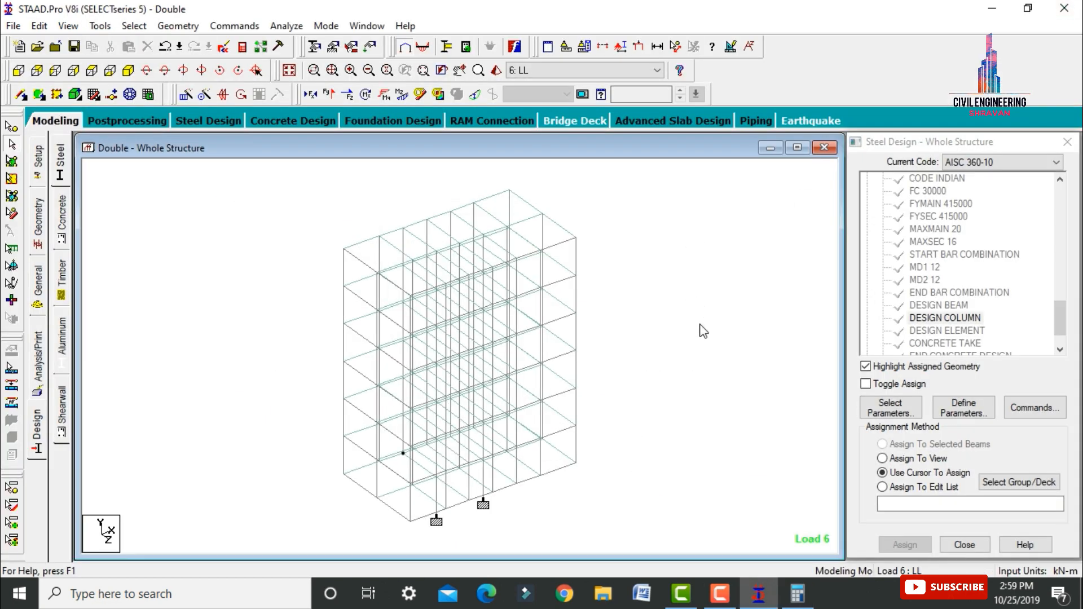
# Step: Include load cases EQ X, EQ Z, W X, W Z, DL and LL for all supports and export them to STAAD.foundation
pyautogui.click(372, 121)
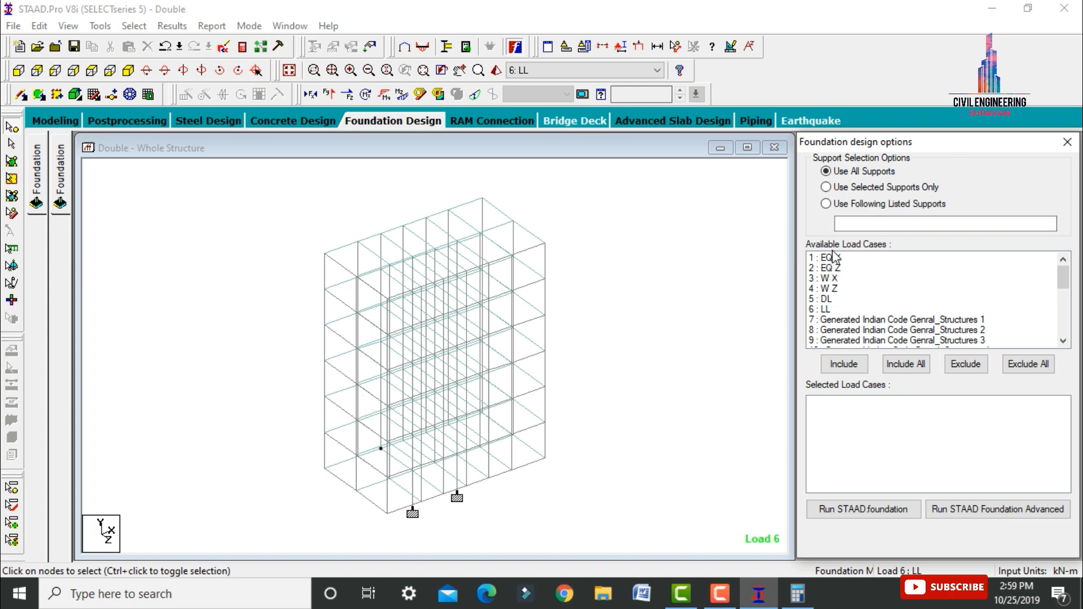
pyautogui.click(834, 258)
pyautogui.moveTo(833, 273); pyautogui.dragTo(829, 315)
pyautogui.click(843, 364)
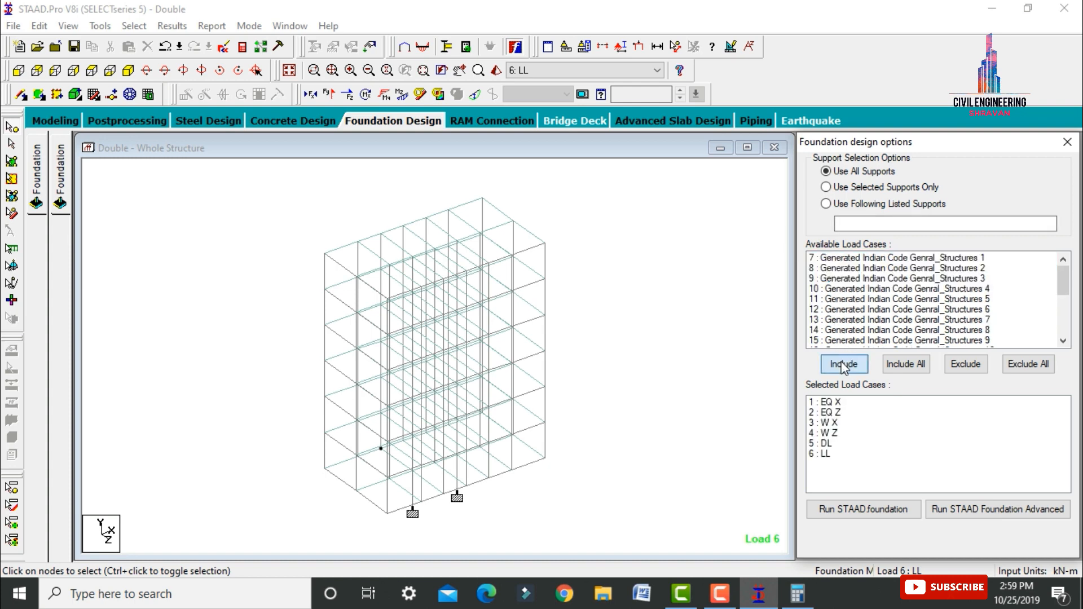
pyautogui.click(869, 508)
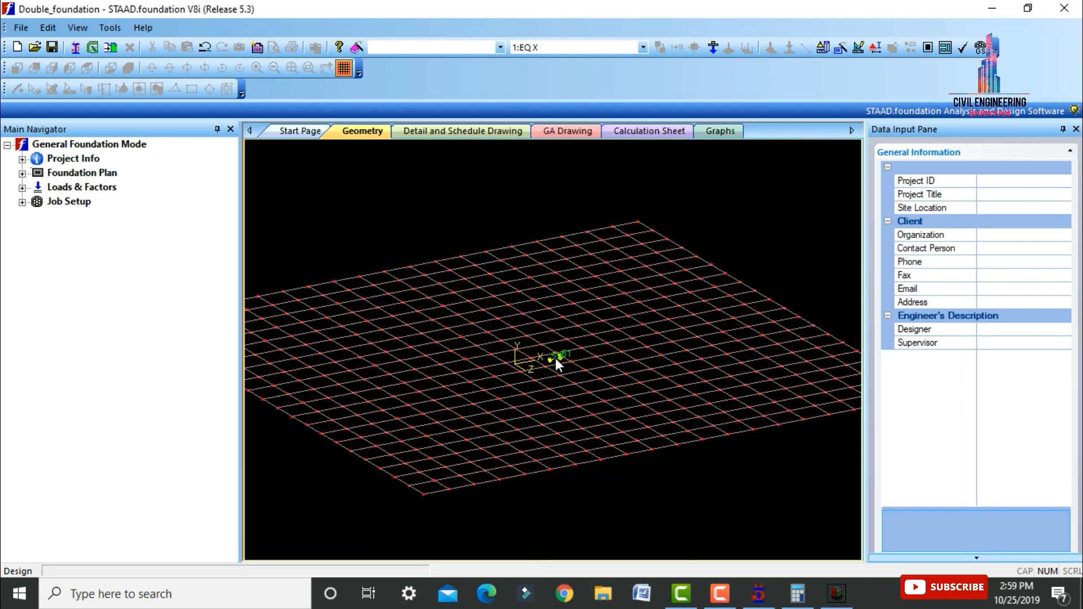
# Step: Generate the service load combinations from the INDIAN load combination table, numbered from 101
pyautogui.scroll(5, 555, 358)
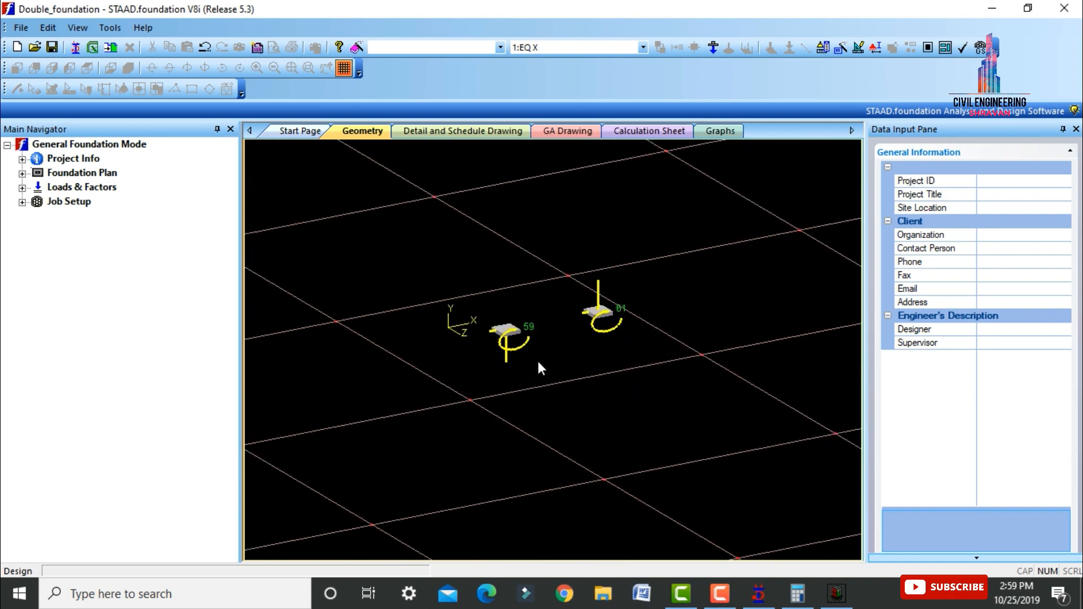
pyautogui.click(22, 188)
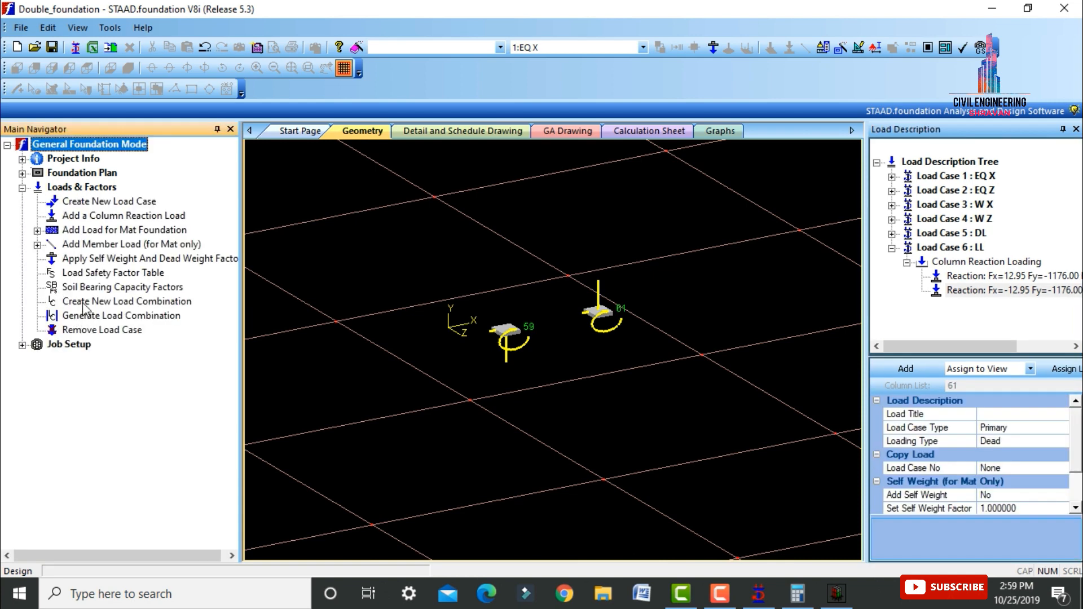
pyautogui.click(112, 316)
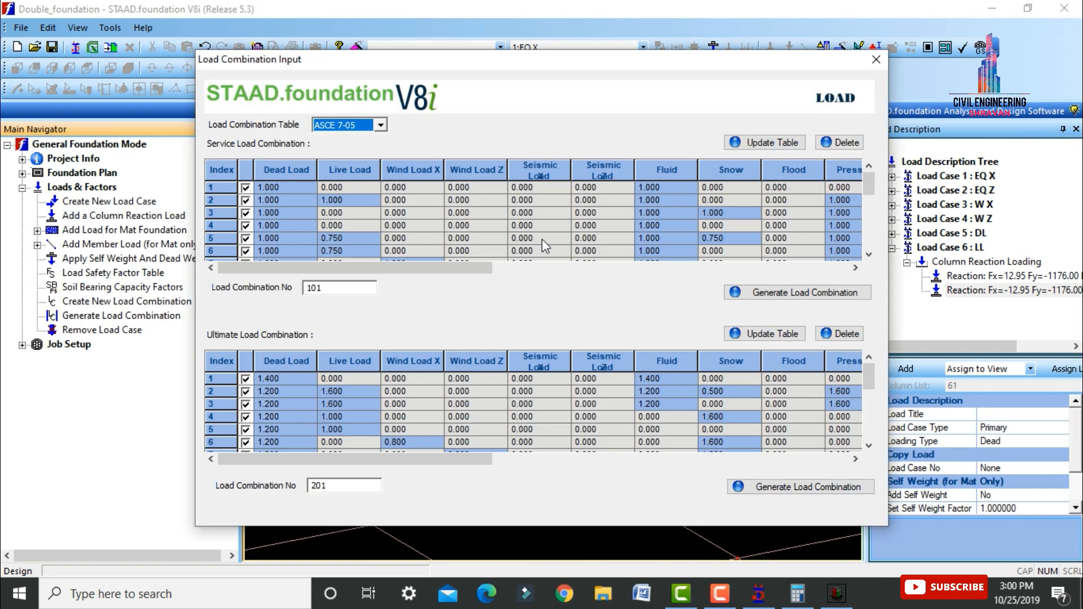
pyautogui.click(381, 125)
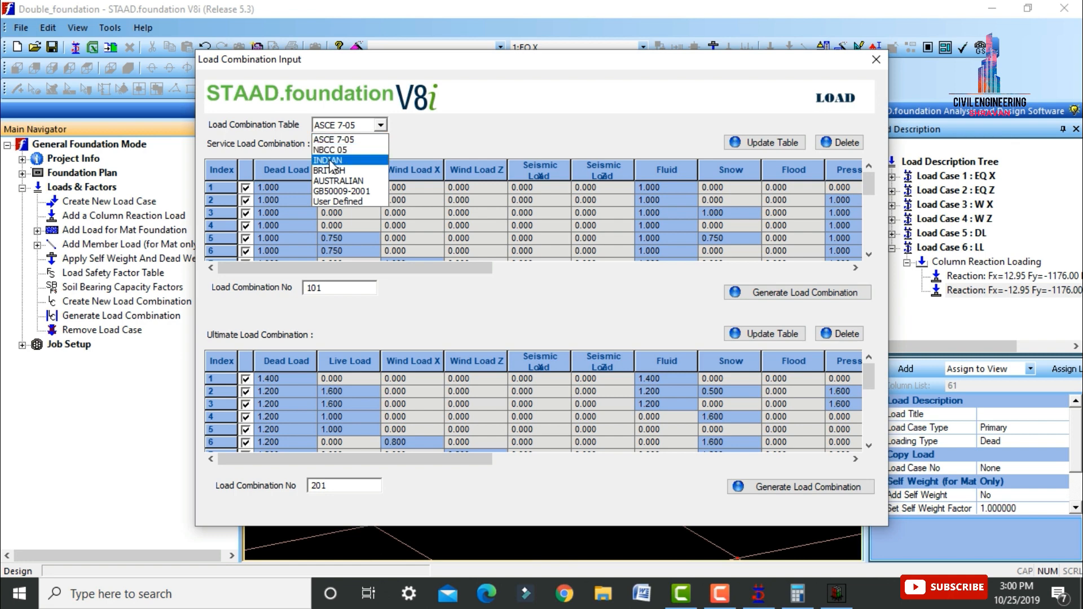
pyautogui.click(338, 161)
pyautogui.click(804, 293)
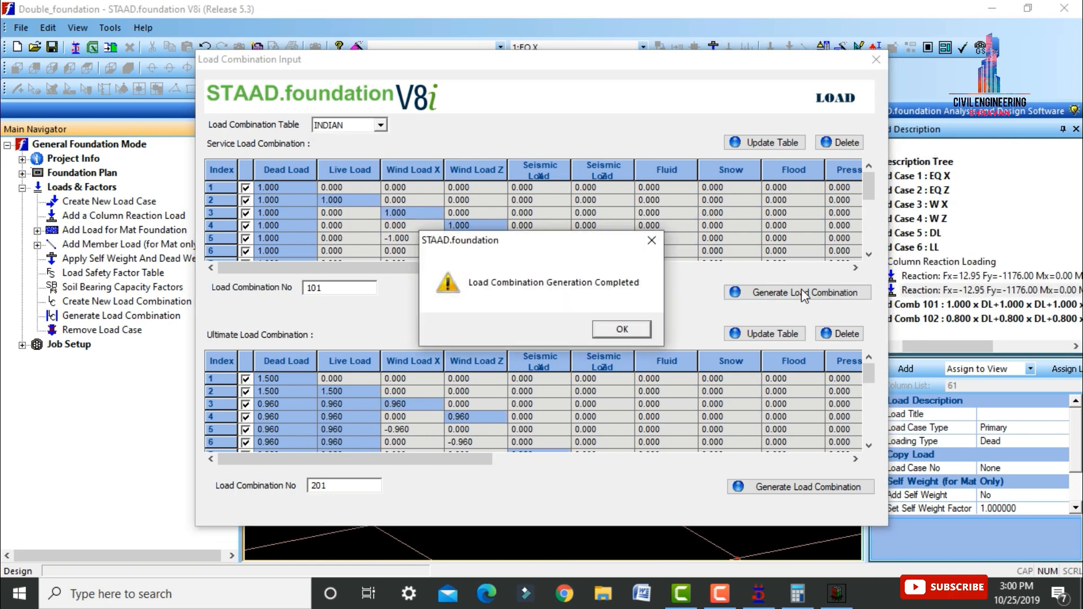
# Step: Generate the ultimate load combinations from the INDIAN table, numbered from 201, and close the load combination input
pyautogui.click(648, 333)
pyautogui.click(857, 486)
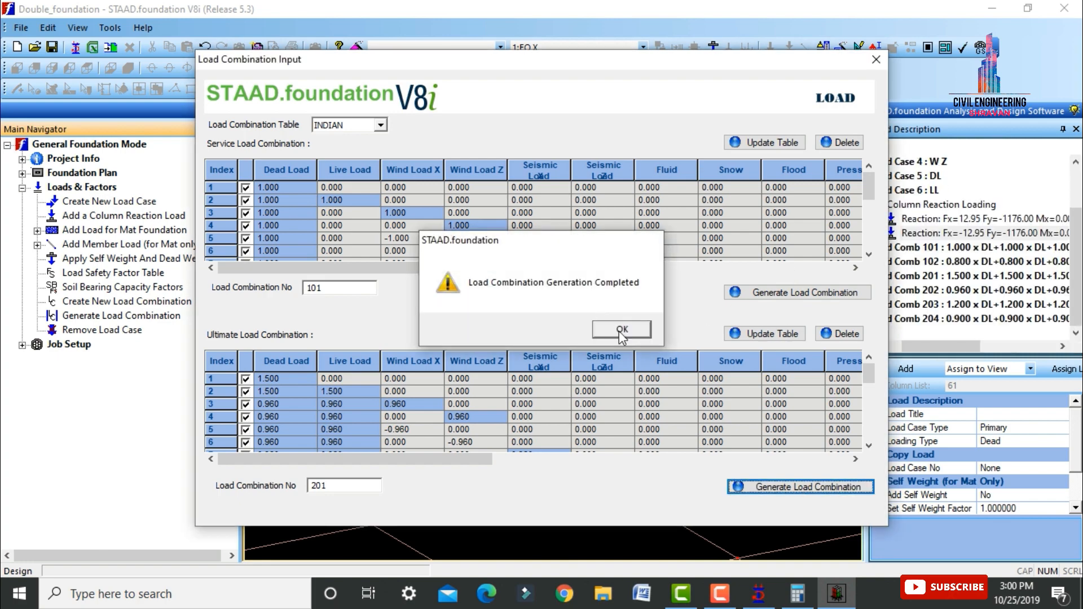
pyautogui.click(623, 328)
pyautogui.click(876, 56)
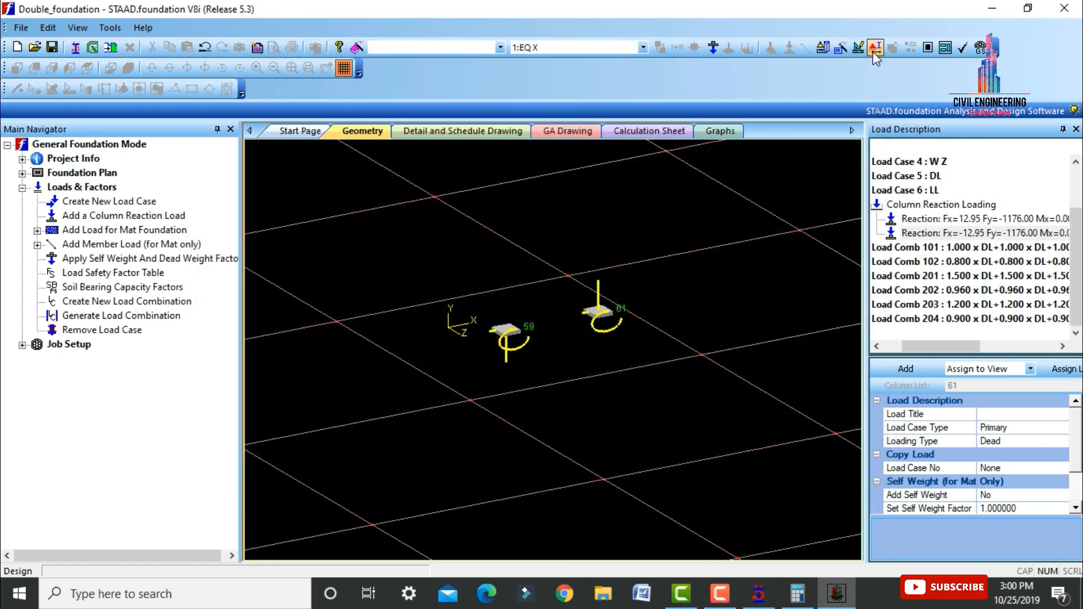
# Step: Set up a new isolated footing job named A with the Indian design code and SI units, assigned to all supports
pyautogui.click(22, 345)
pyautogui.click(61, 362)
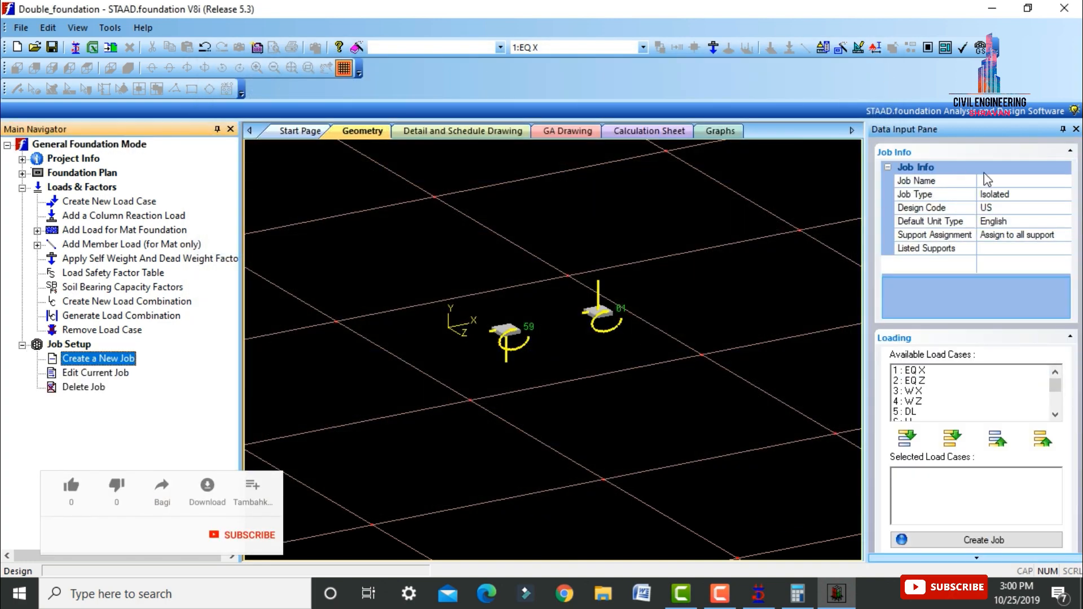
pyautogui.click(999, 179)
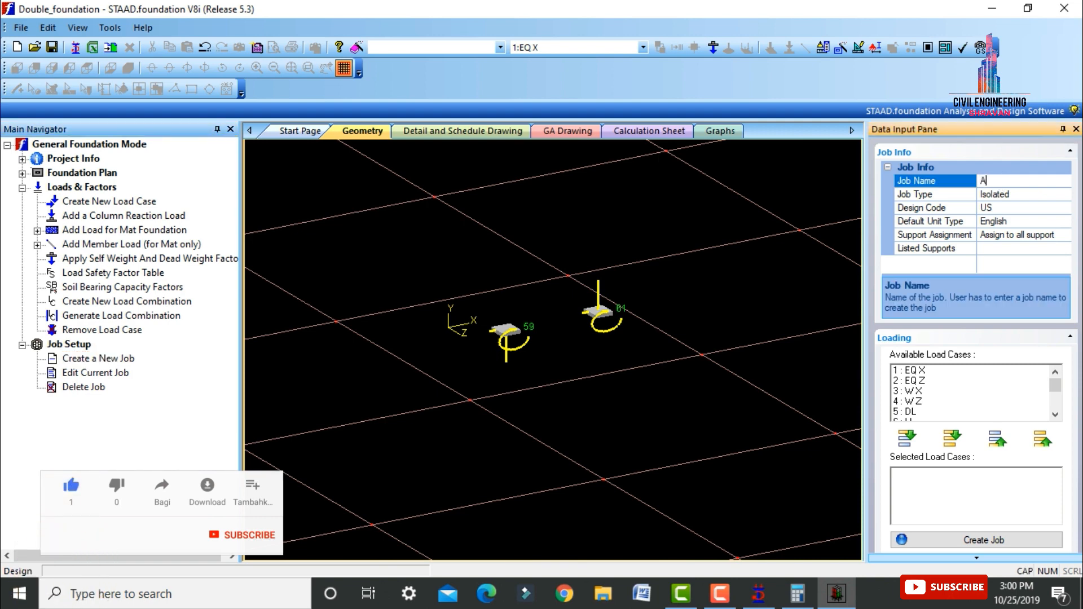
pyautogui.click(1072, 209)
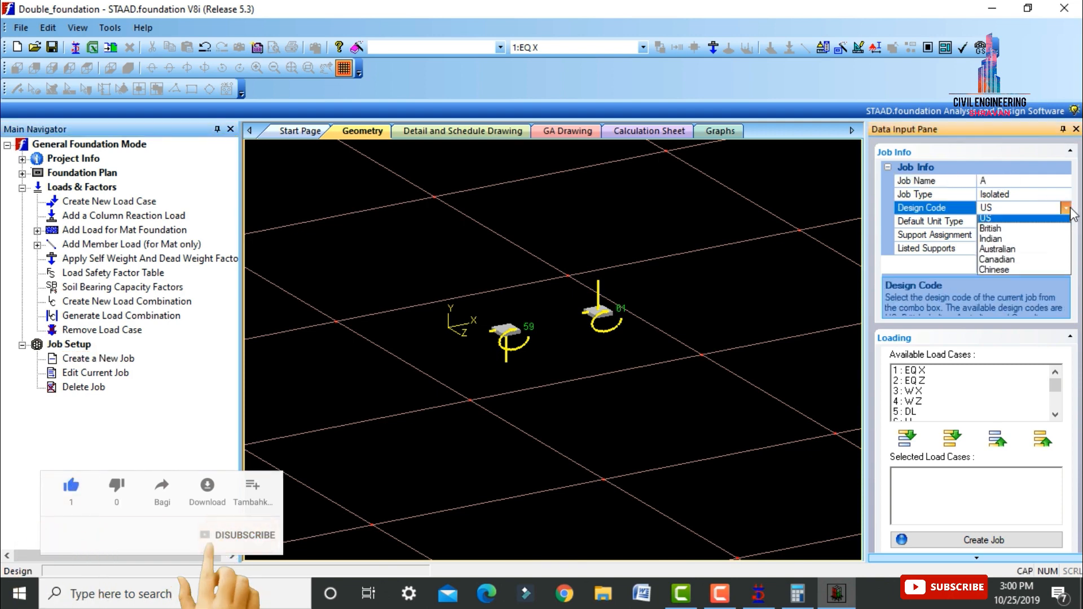
pyautogui.click(1021, 248)
pyautogui.click(1070, 223)
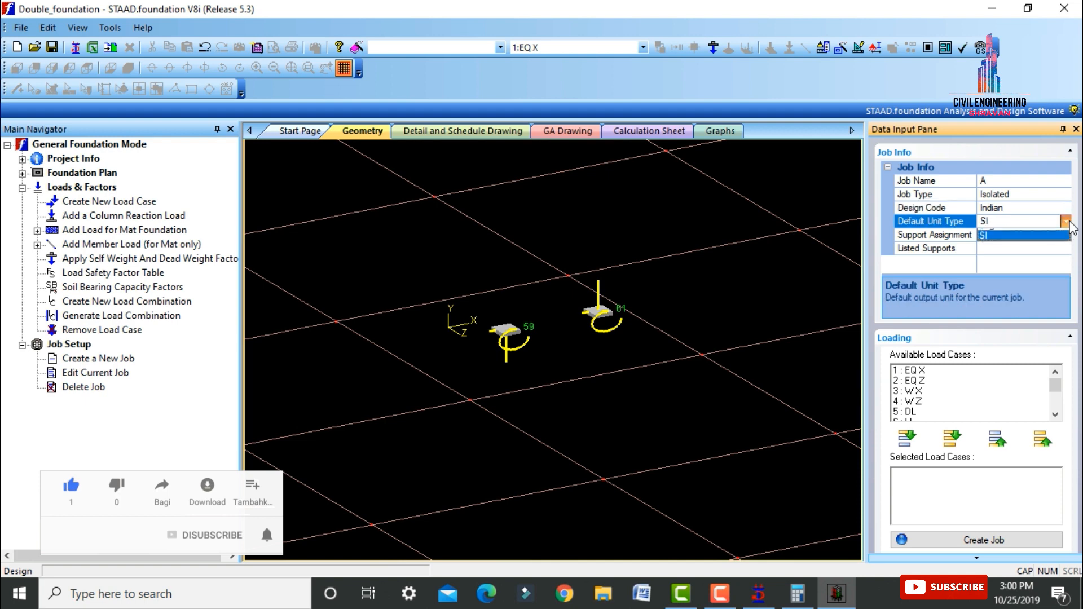
pyautogui.click(1053, 248)
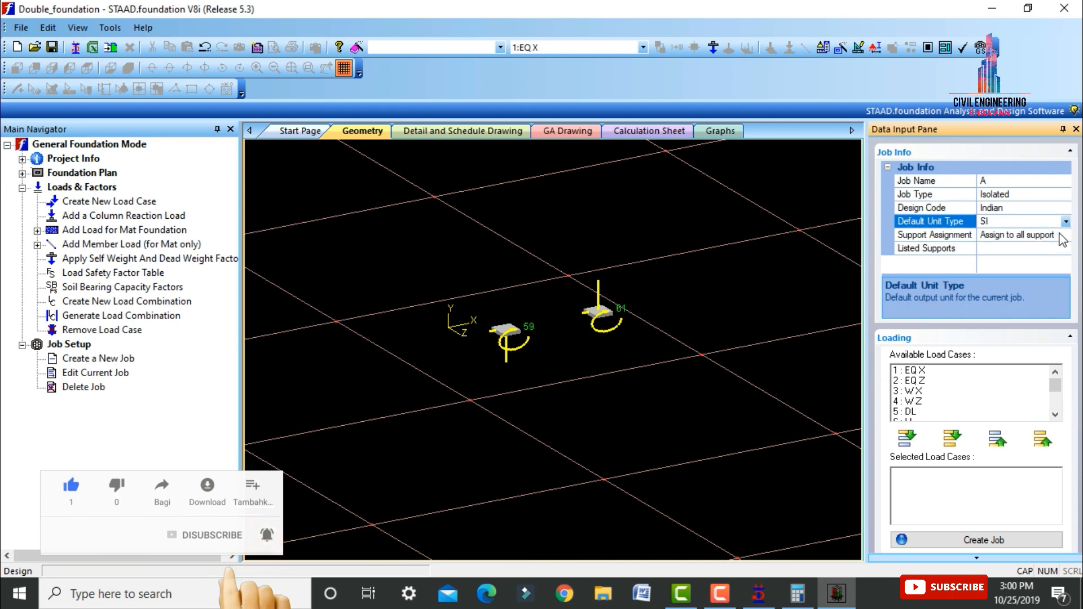
# Step: Include load combinations 101, 102 and 201 to 204 in the job and create it
pyautogui.moveTo(1052, 385); pyautogui.dragTo(1034, 397)
pyautogui.click(1055, 371)
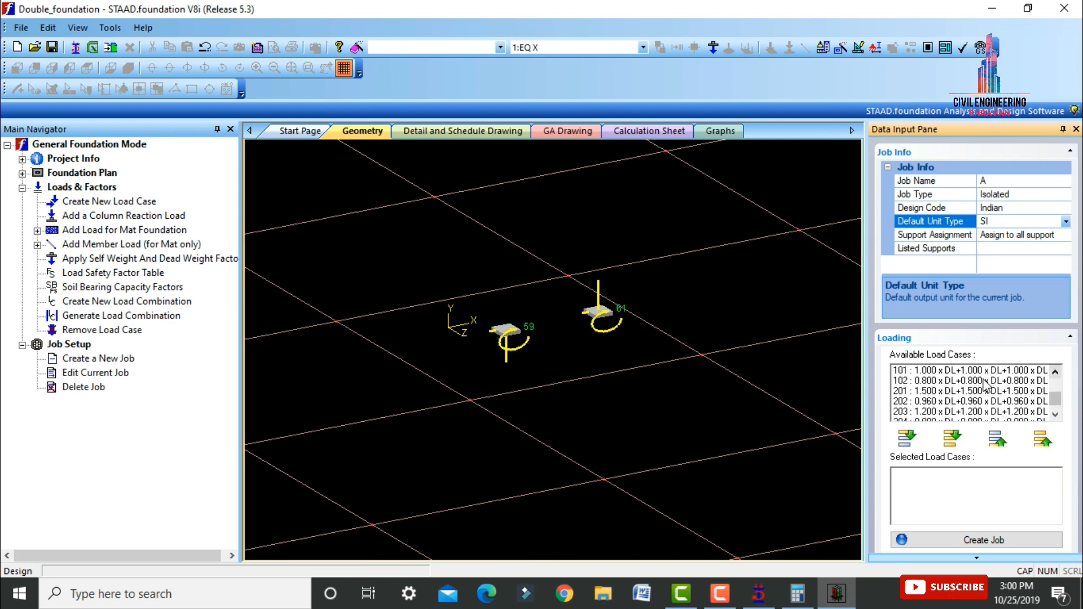
pyautogui.moveTo(980, 374); pyautogui.dragTo(914, 416)
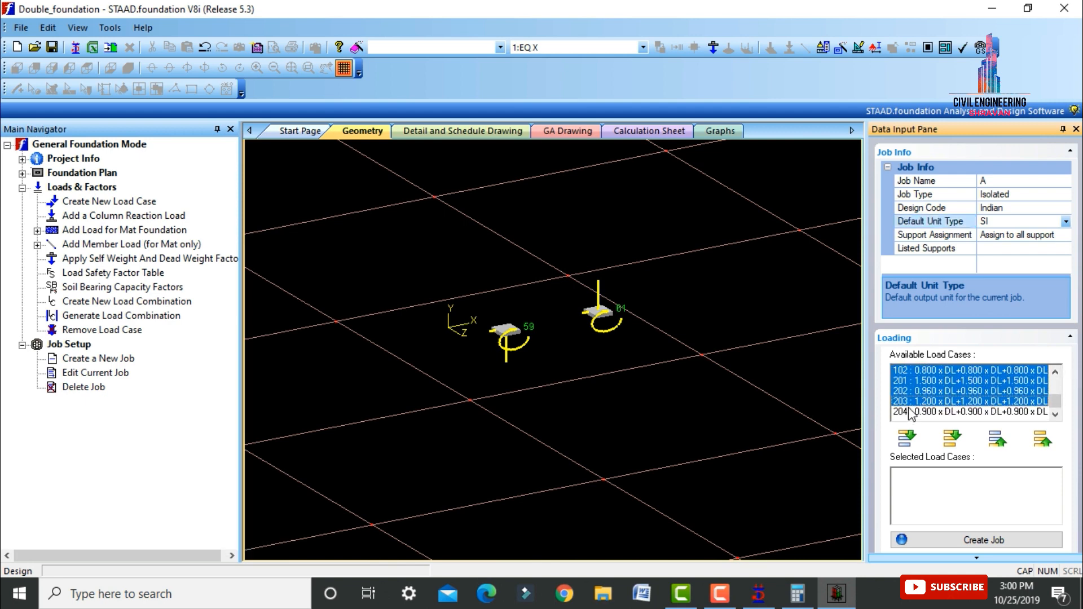
pyautogui.click(907, 438)
pyautogui.click(968, 541)
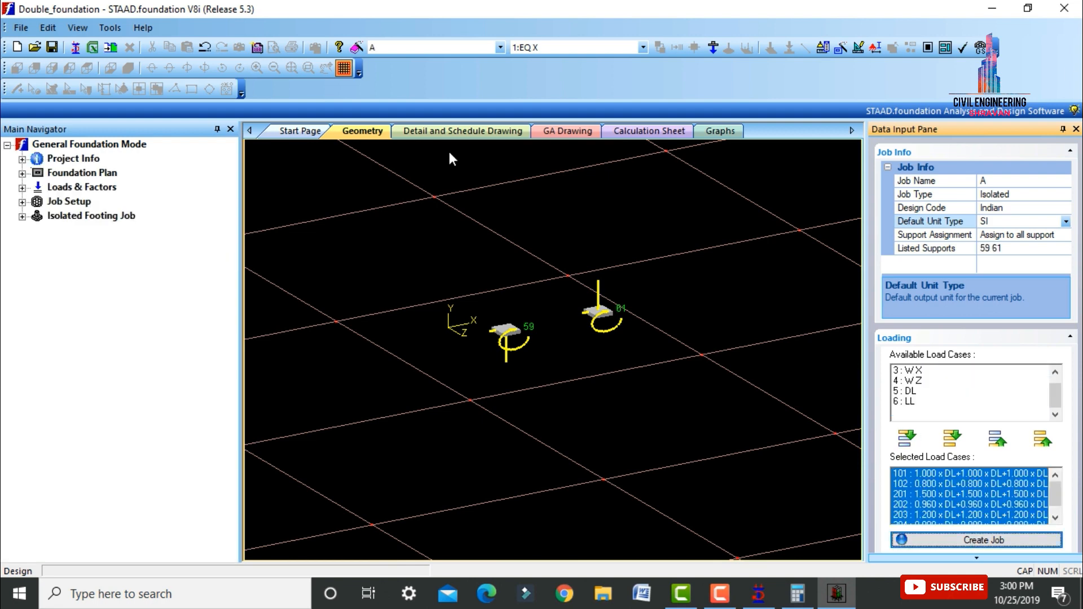
# Step: Check the isolated footing job's concrete and rebar, cover and soil, footing geometry and sliding and overturning parameters, and run the design
pyautogui.click(22, 217)
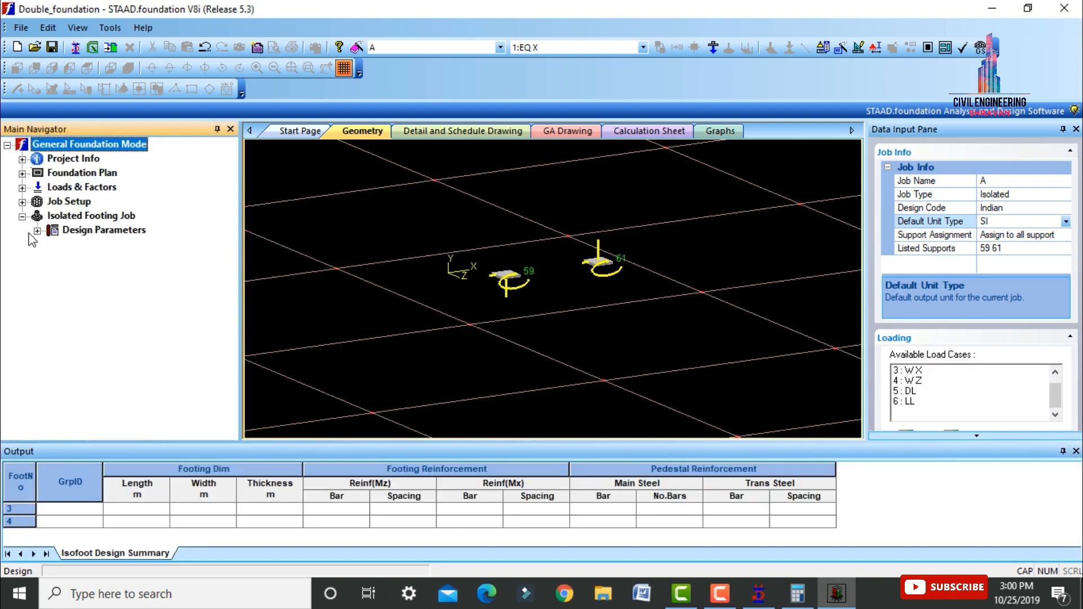
pyautogui.click(37, 231)
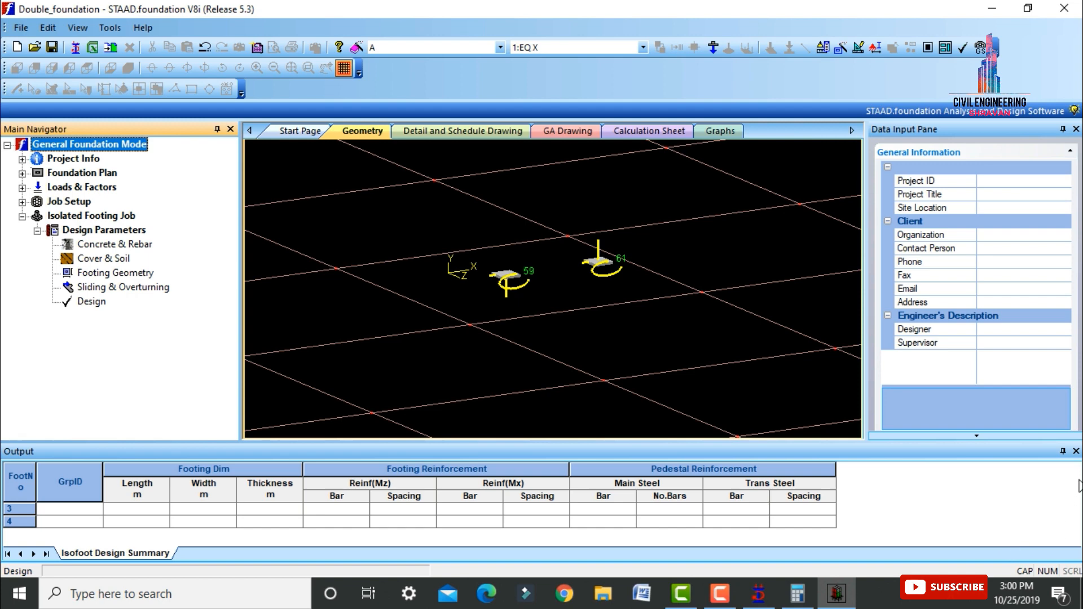
pyautogui.click(1076, 452)
pyautogui.click(110, 247)
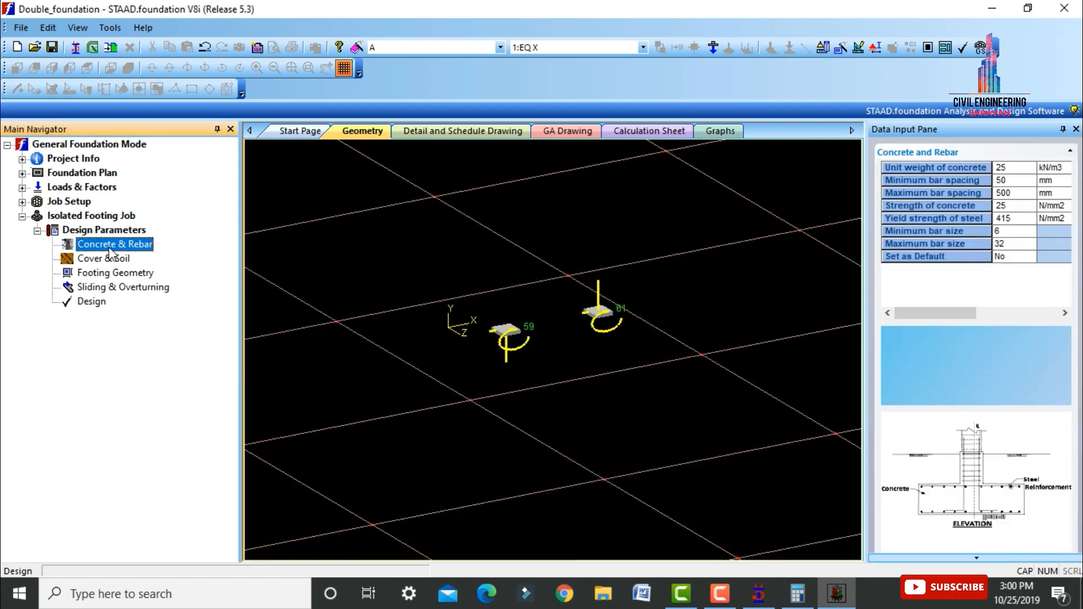
pyautogui.click(110, 259)
pyautogui.click(110, 274)
pyautogui.click(119, 289)
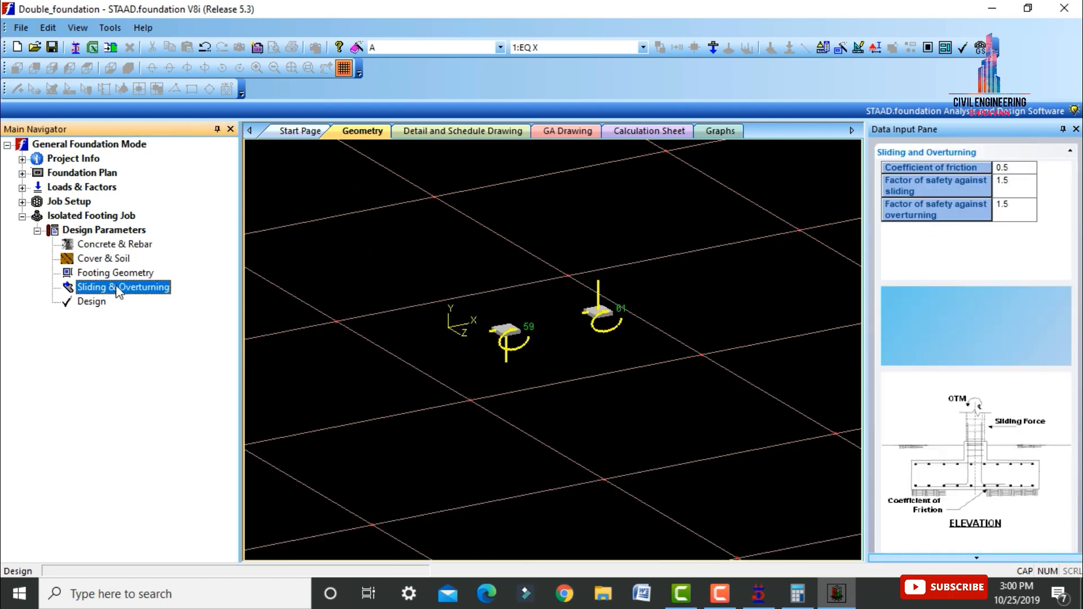
pyautogui.click(92, 301)
# Step: Examine the isolated footing calculation sheet, from the dimension and reinforcement summary to the corner pressures and trial depth moment checks
pyautogui.click(538, 329)
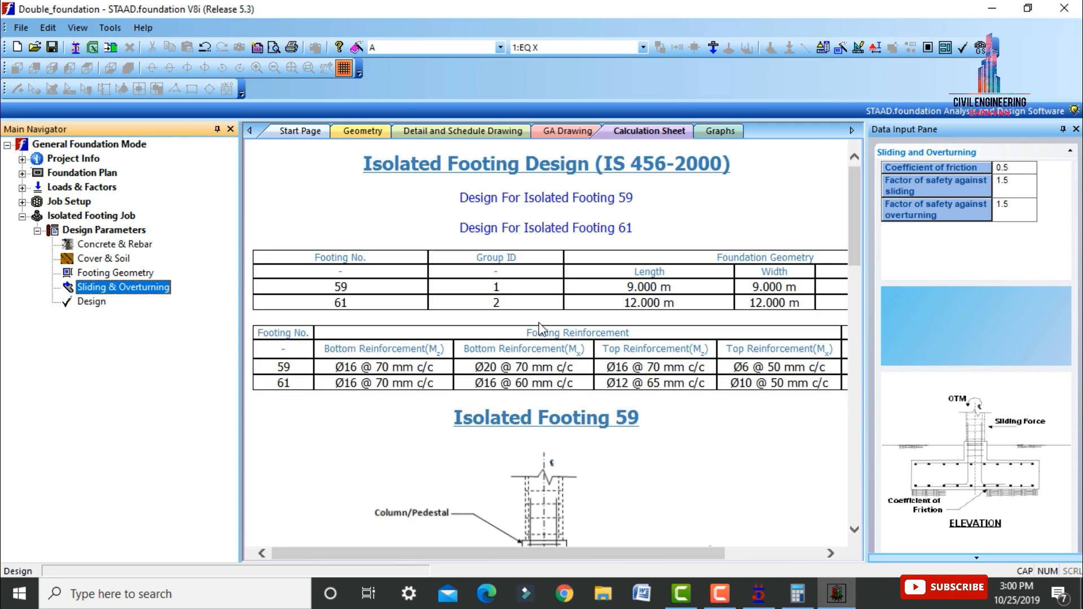
pyautogui.scroll(-1, 720, 414)
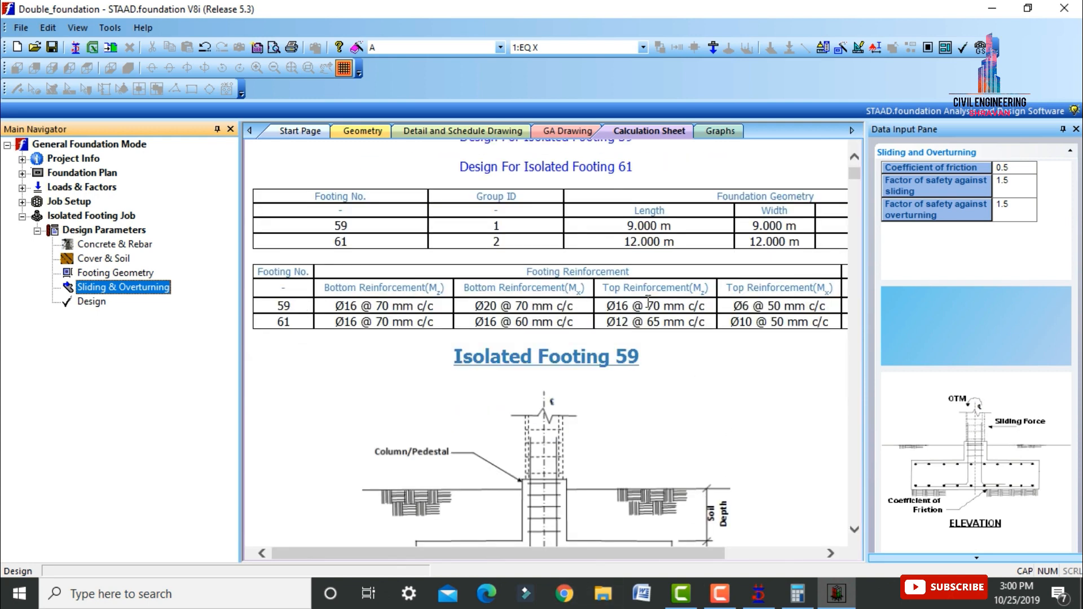
pyautogui.scroll(1, 617, 325)
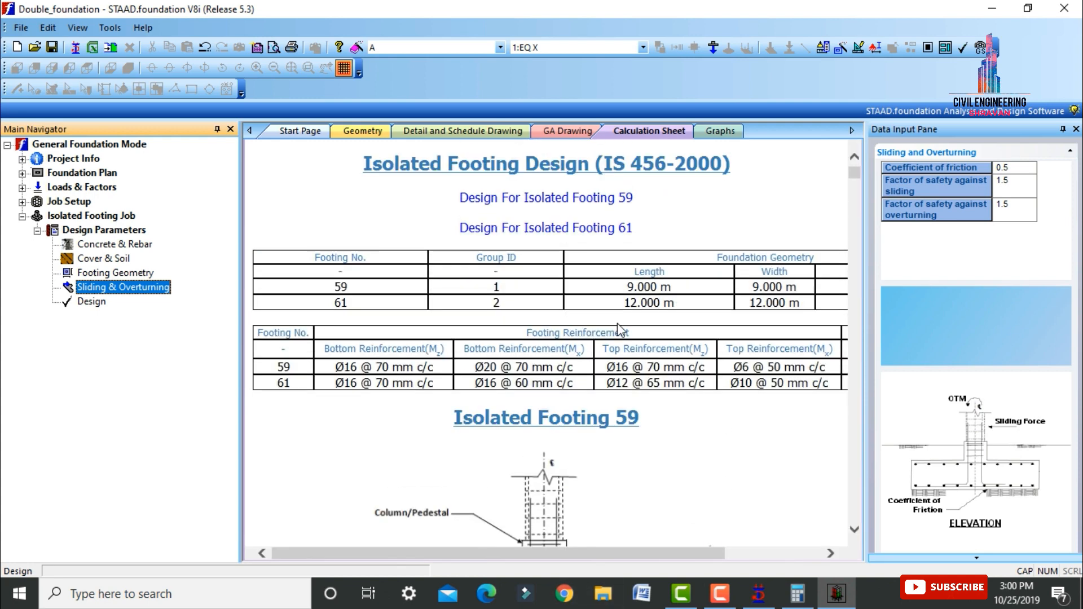
pyautogui.click(514, 233)
pyautogui.scroll(-20, 618, 333)
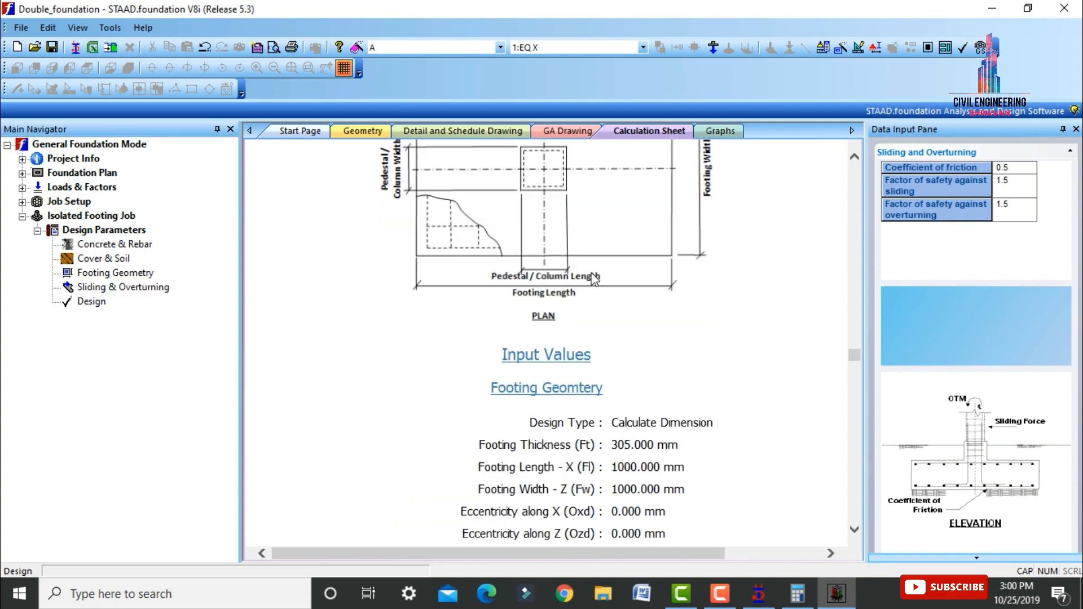
pyautogui.scroll(-20, 610, 345)
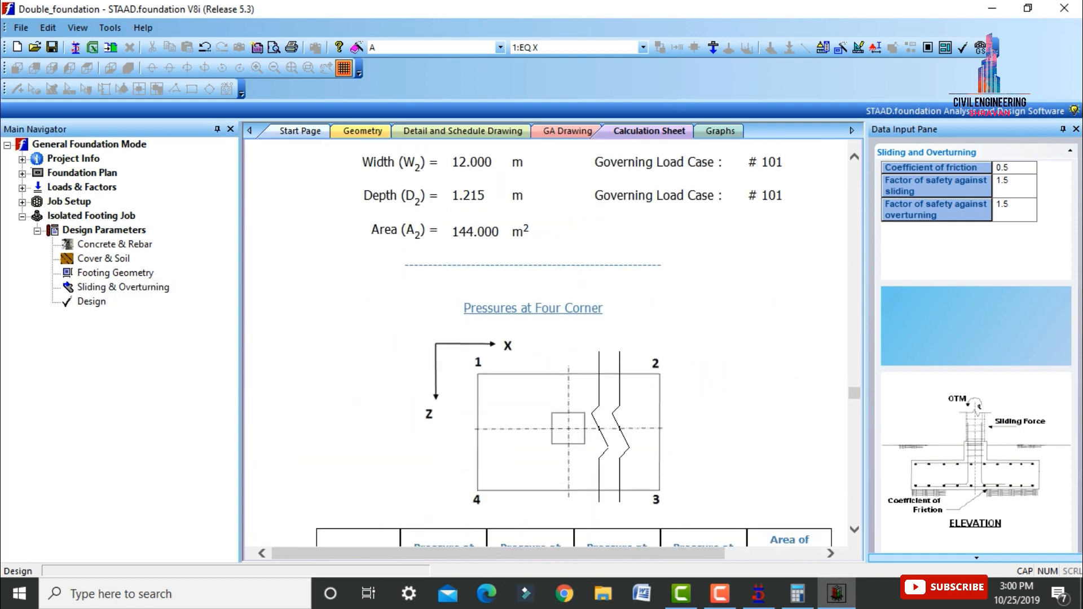
pyautogui.scroll(-12, 539, 439)
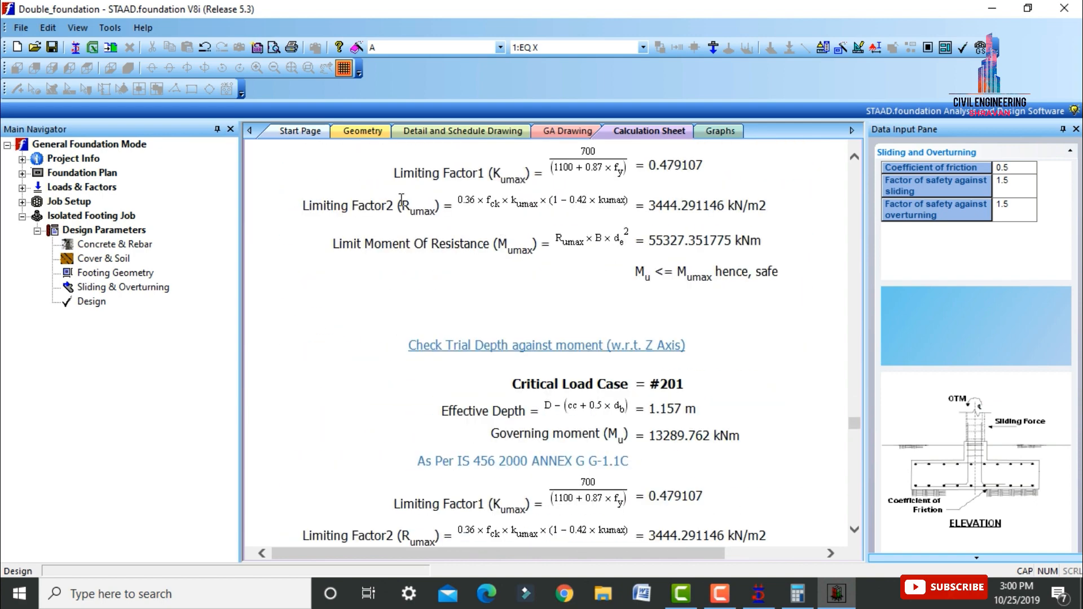
# Step: Look over the footings' schedule drawing and general arrangement drawing, and return to the calculation sheet
pyautogui.click(292, 132)
pyautogui.click(382, 133)
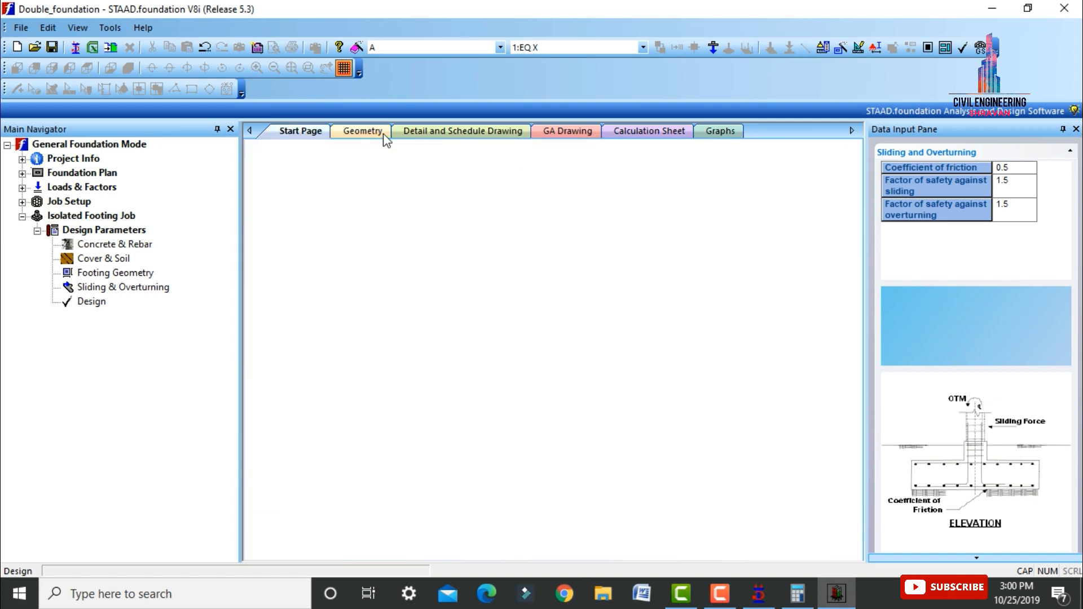
pyautogui.click(435, 137)
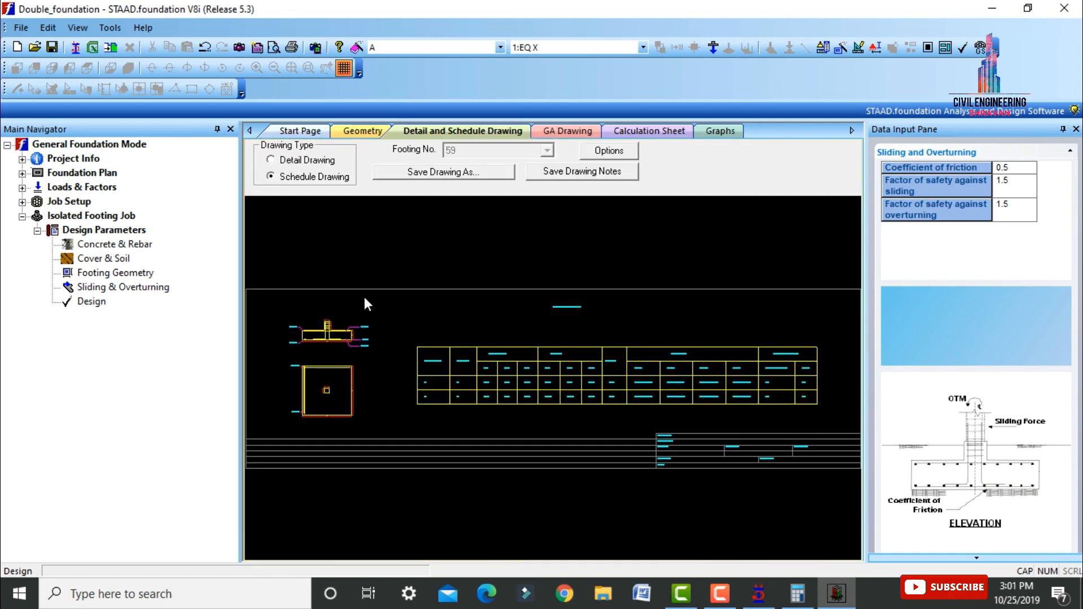
pyautogui.scroll(-2, 288, 350)
pyautogui.scroll(1, 339, 286)
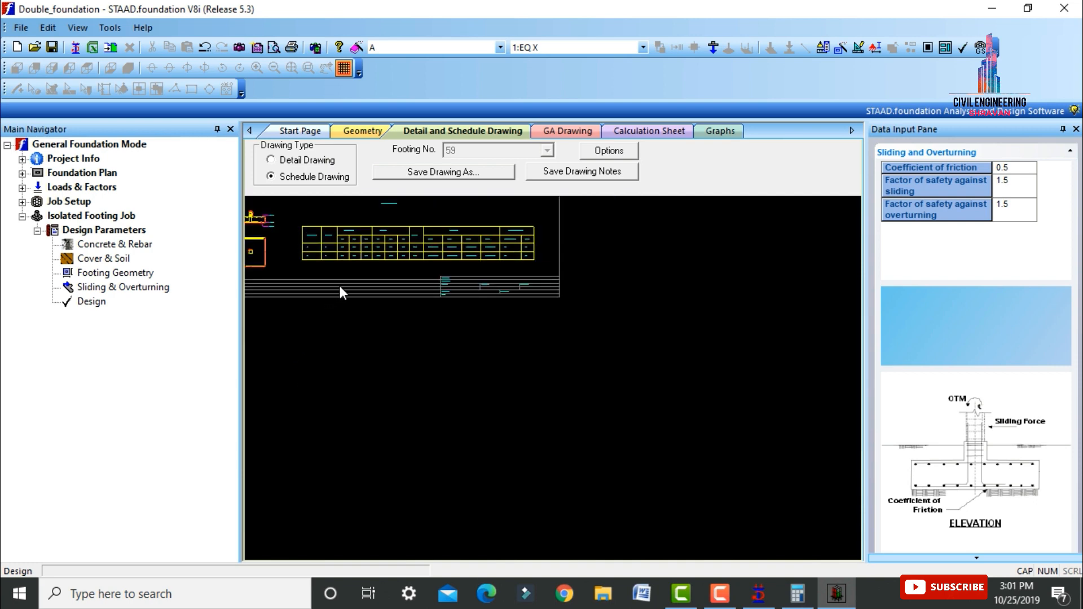
pyautogui.click(550, 135)
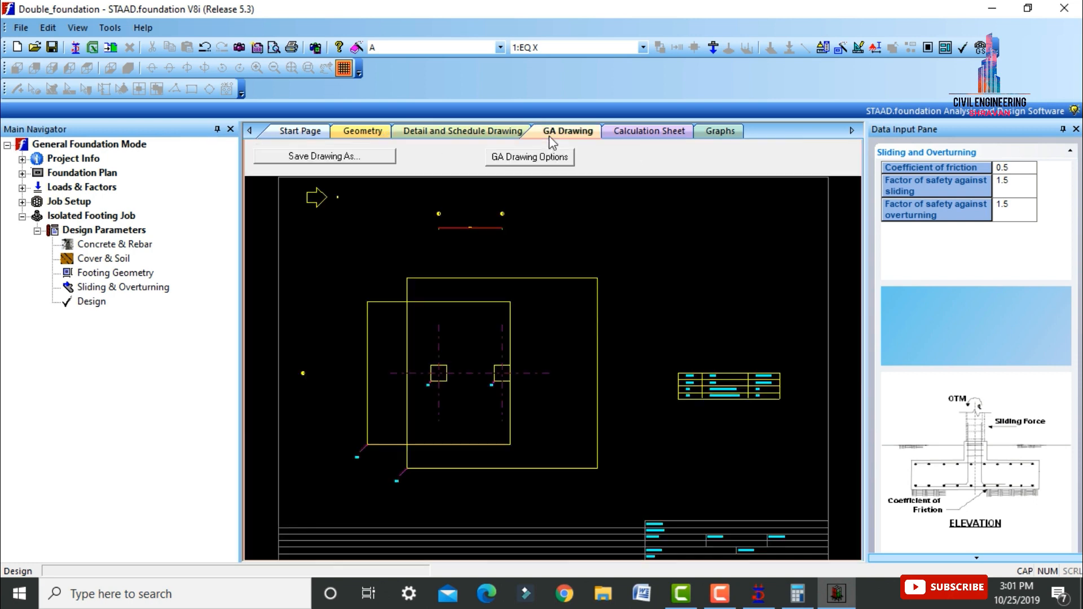
pyautogui.click(657, 136)
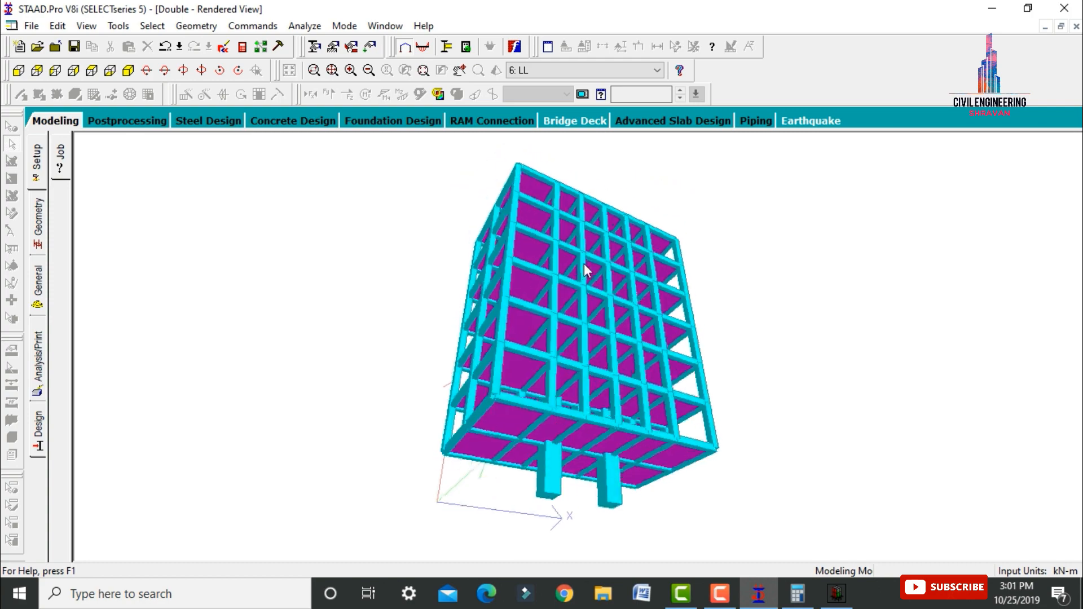
# Step: Inspect the rendered frame model in STAAD.Pro from several sides, including the two central columns underneath
pyautogui.moveTo(584, 263); pyautogui.dragTo(844, 293)
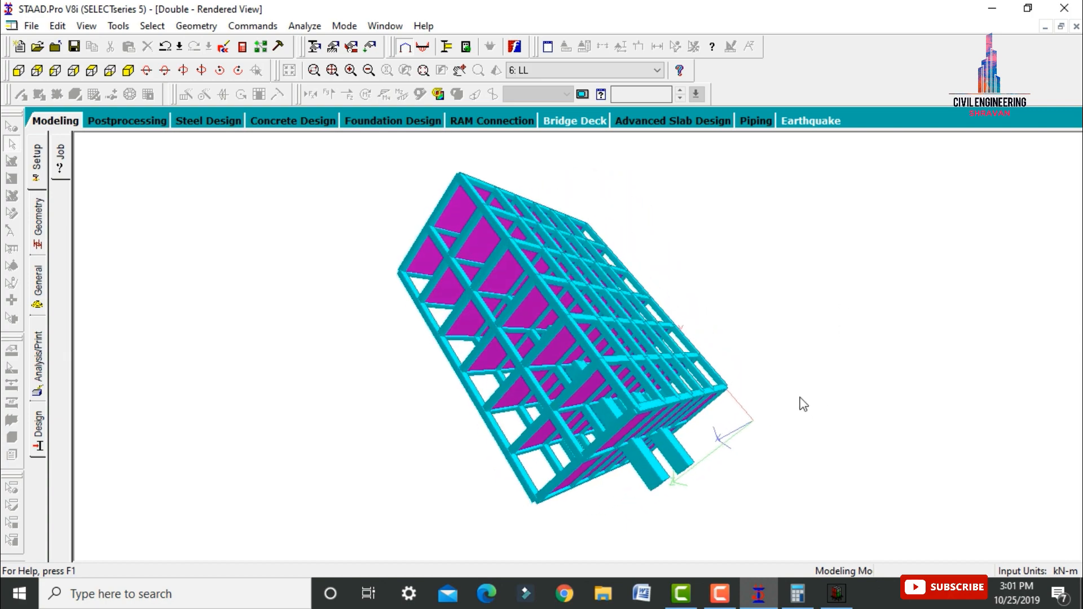
pyautogui.moveTo(803, 404); pyautogui.dragTo(869, 422)
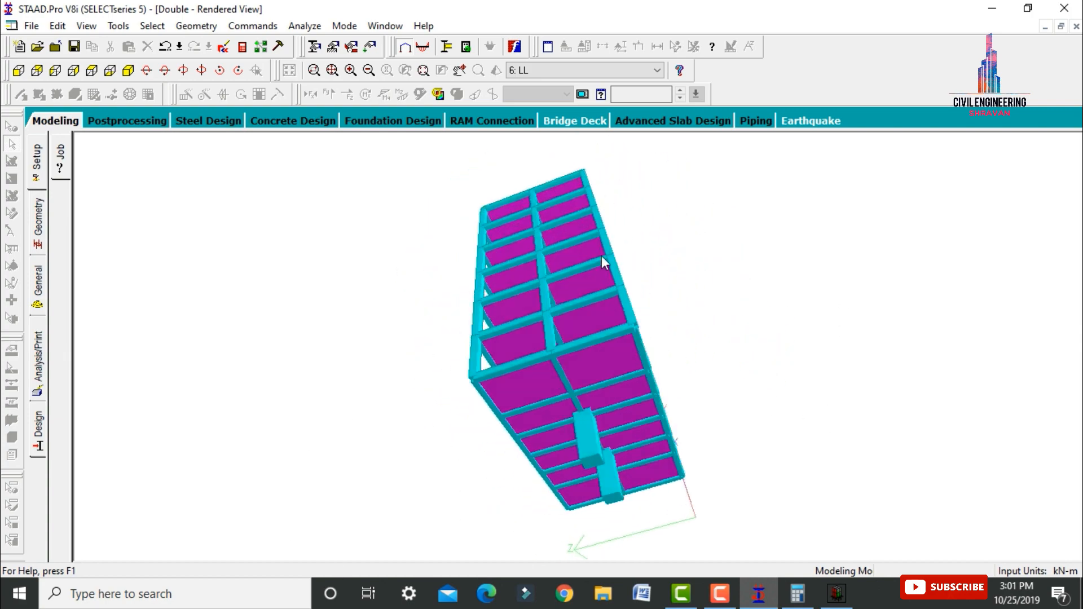
pyautogui.moveTo(603, 261)
pyautogui.mouseDown()
pyautogui.moveTo(649, 380)
pyautogui.moveTo(593, 261)
pyautogui.mouseUp()
pyautogui.moveTo(592, 194); pyautogui.dragTo(611, 427)
pyautogui.moveTo(450, 307); pyautogui.dragTo(730, 353)
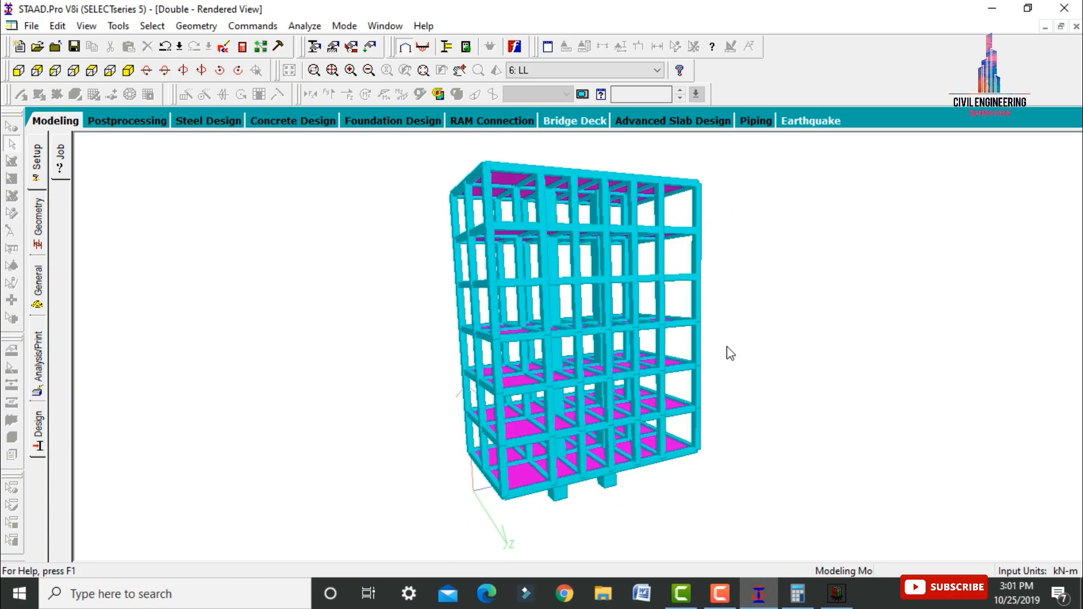